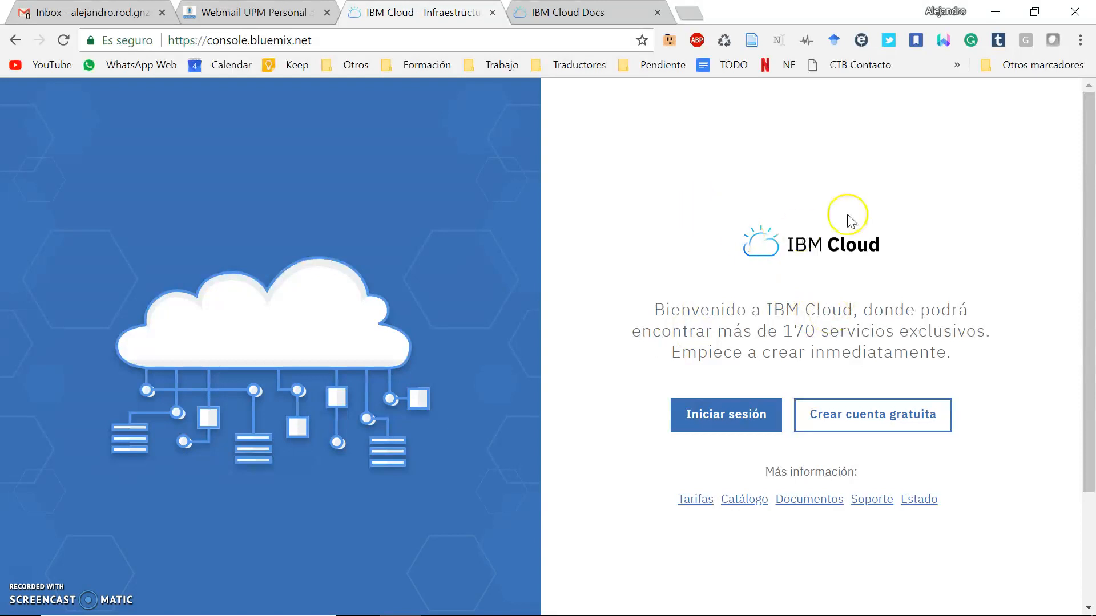
Sign in to the IBM Cloud console with the existing account and look over the dashboard.
left_click(702, 417)
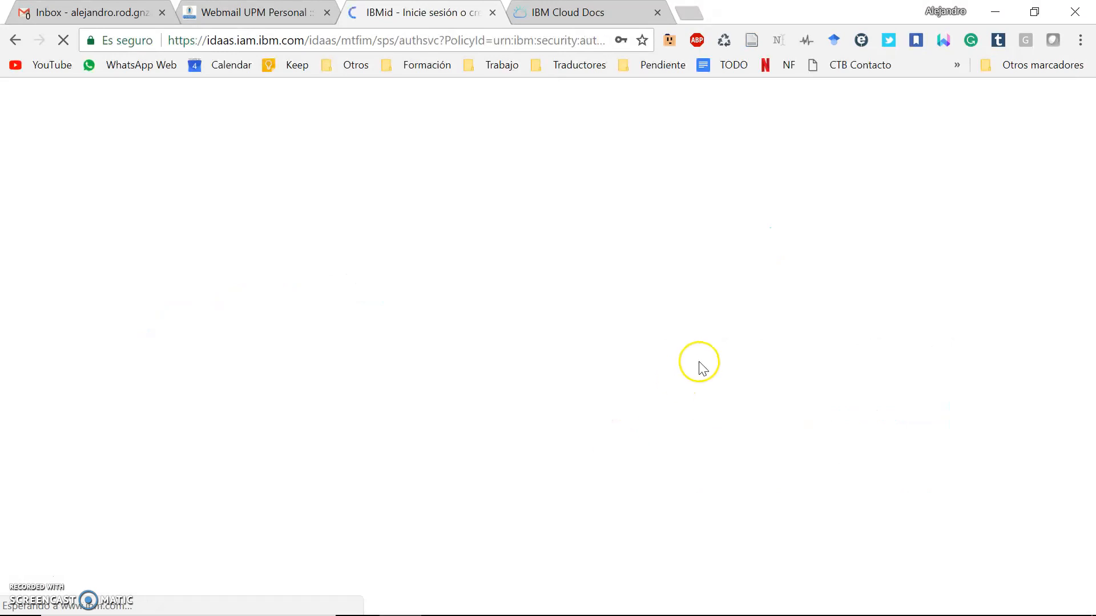
left_click(565, 352)
left_click(505, 350)
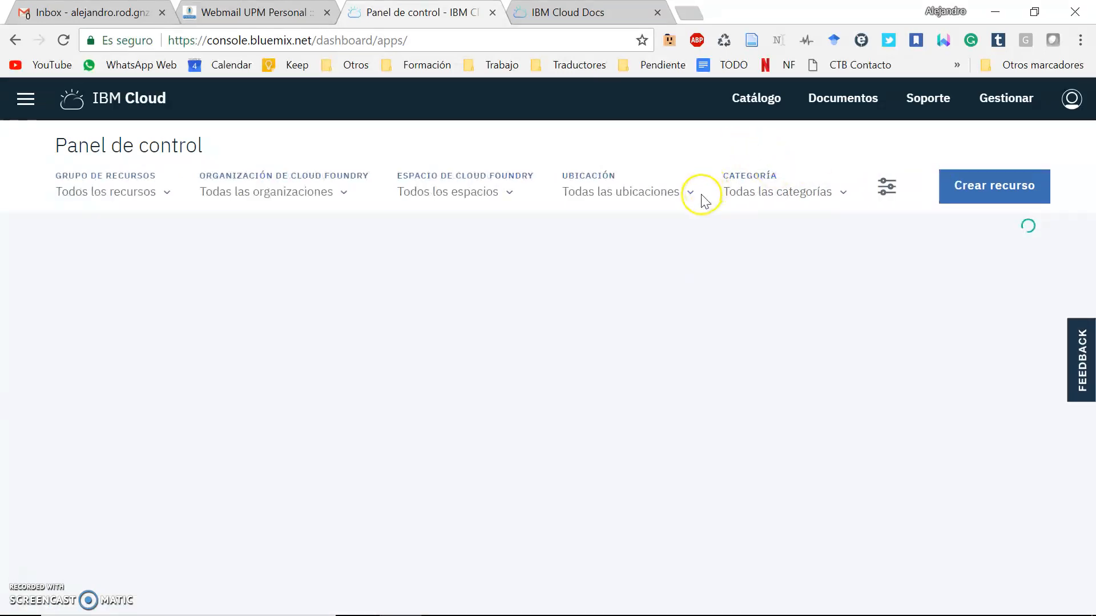
scroll(582, 392, "down", 2)
scroll(798, 256, "up", 2)
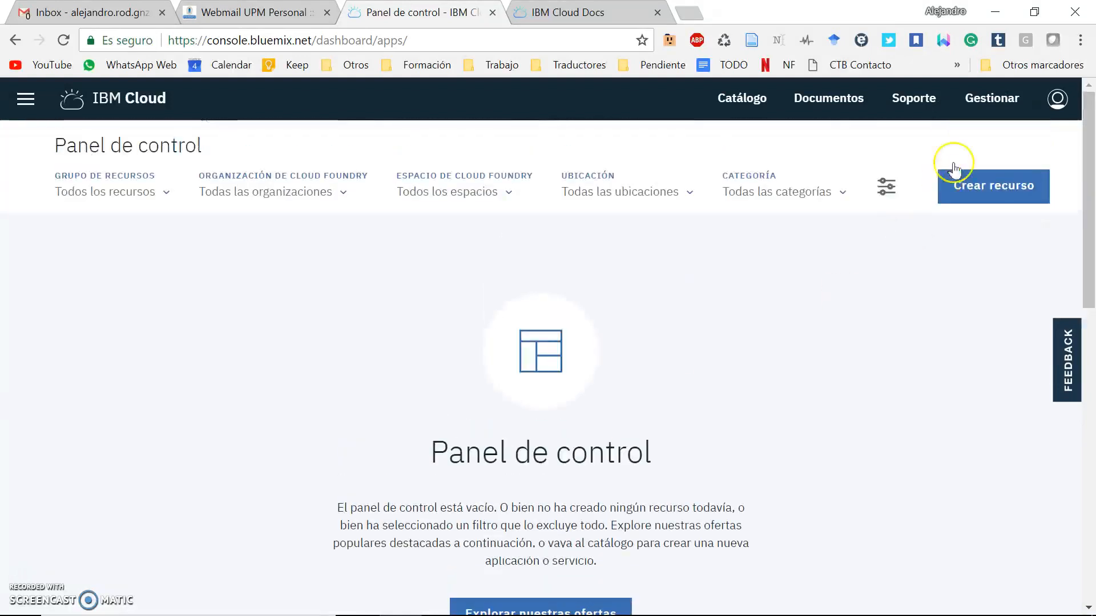
From the user profile, open the existing Cloud Foundry organization and examine its spaces and their regions.
left_click(1056, 100)
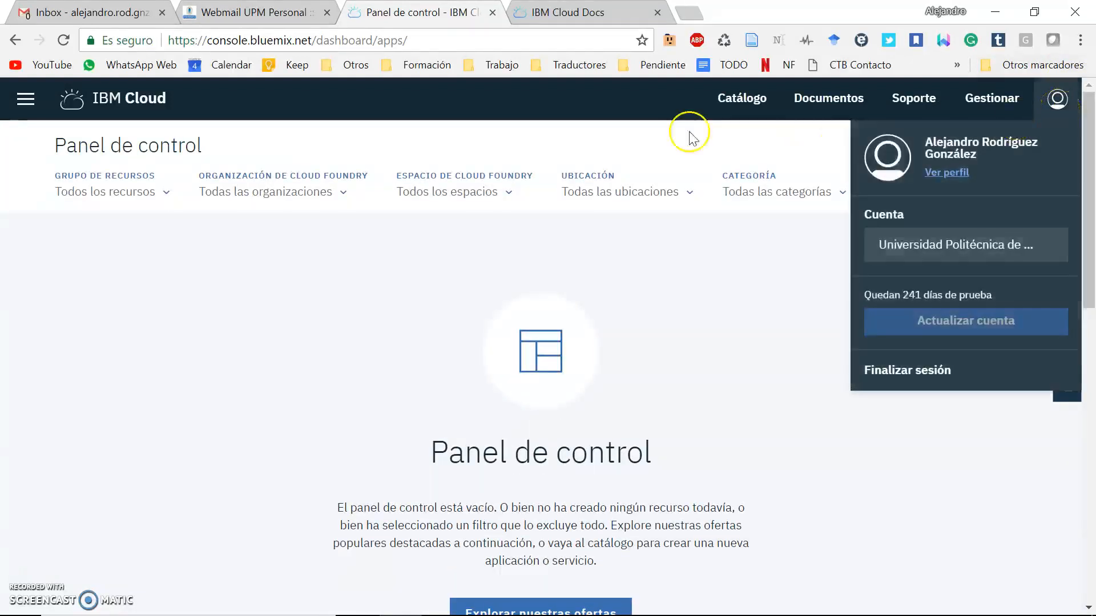
left_click(946, 174)
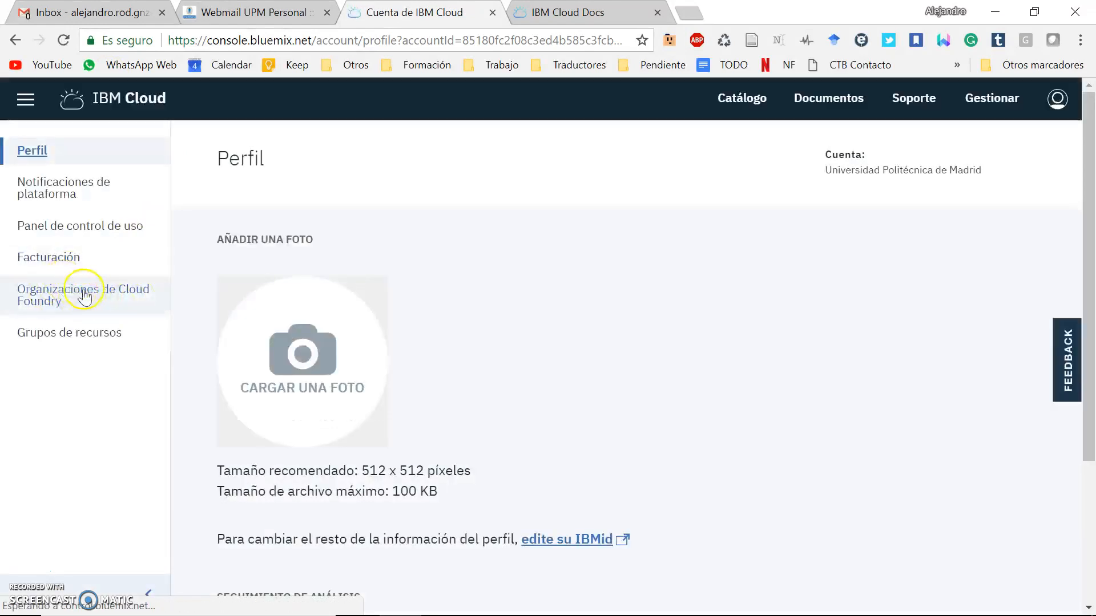
left_click(65, 298)
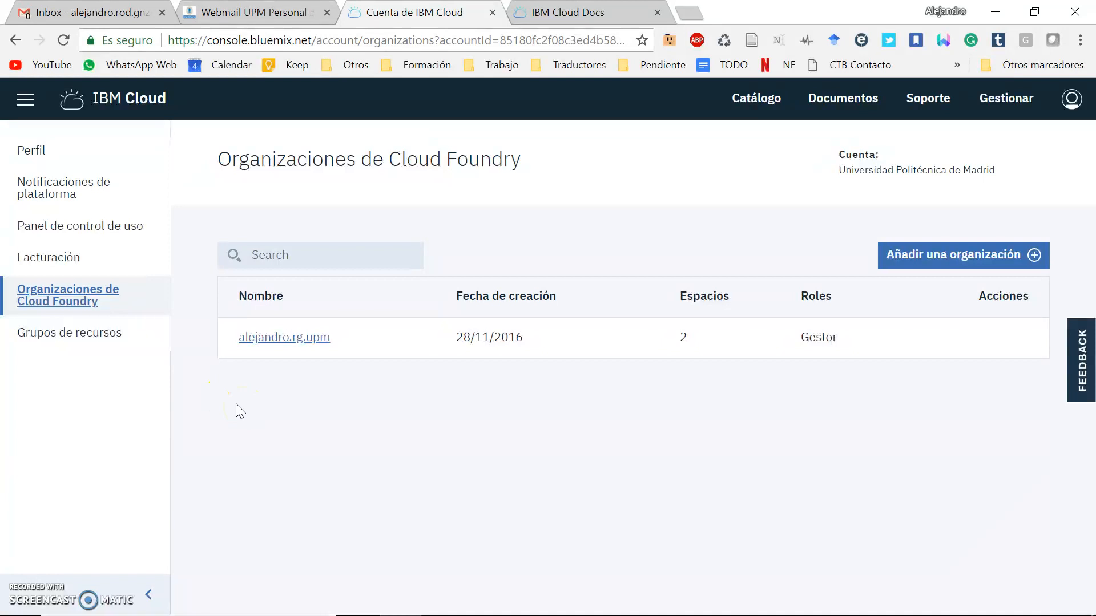
left_click(313, 341)
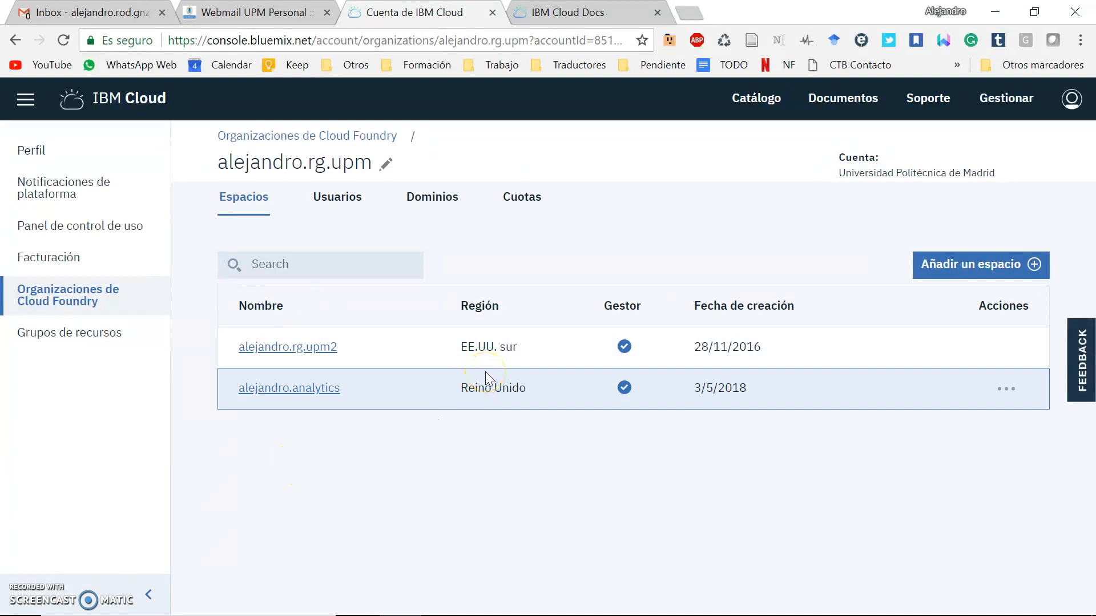
left_click(486, 346)
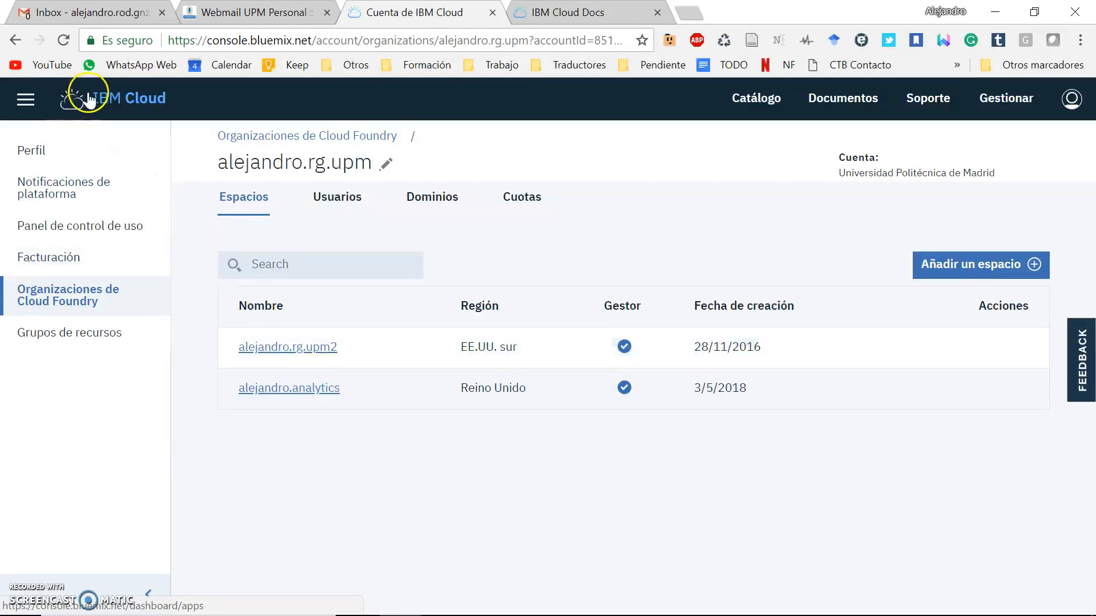
left_click(318, 40)
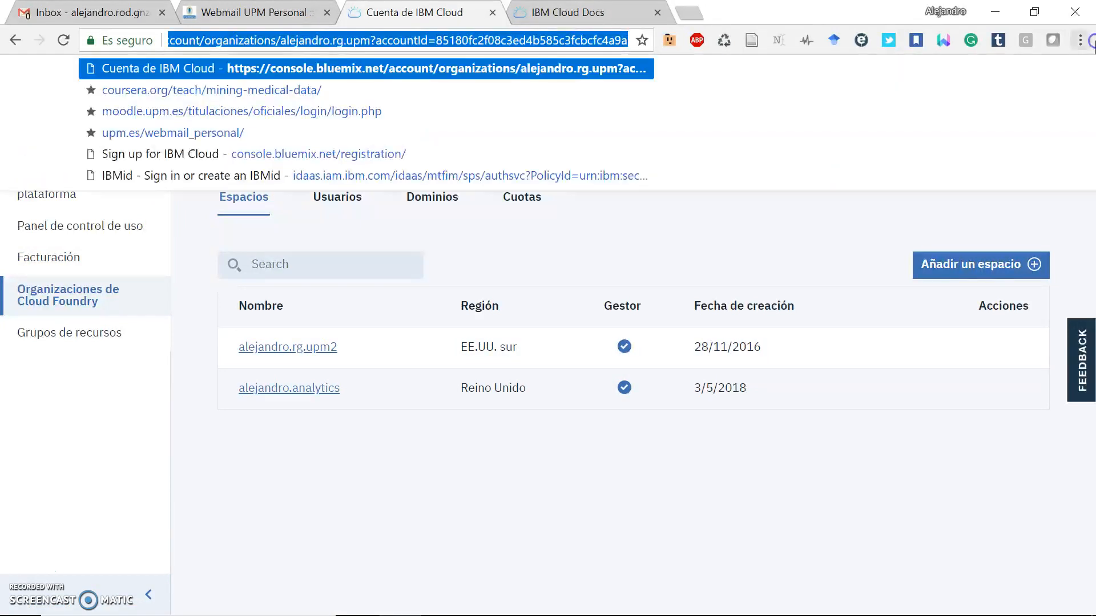
type("https://console.bluemix.net/")
key("Return")
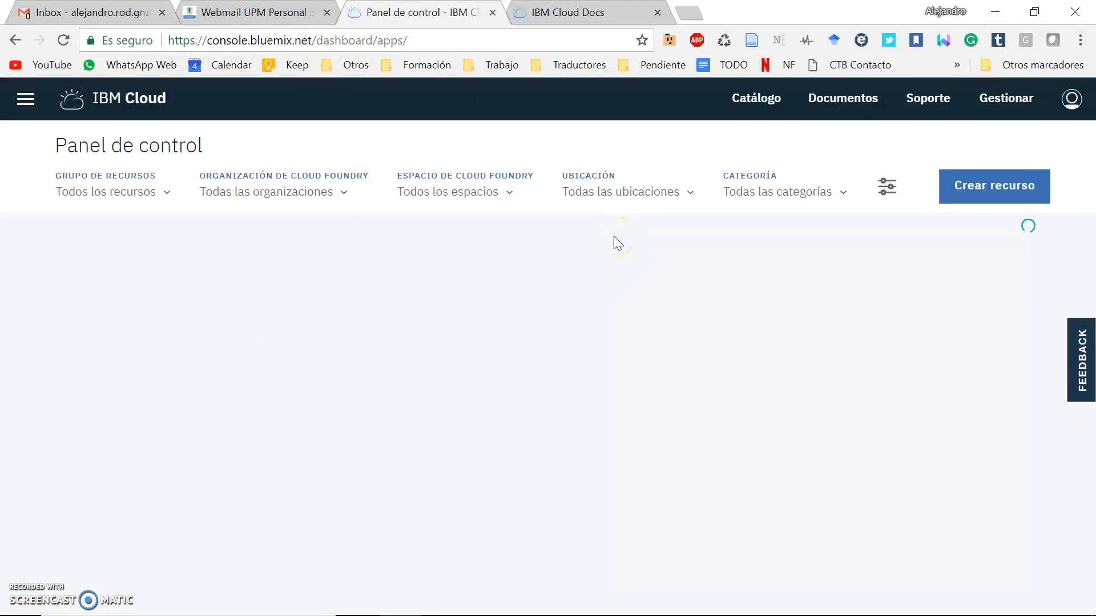
Browse the catalog's Watson category and open the Machine Learning service.
scroll(628, 353, "down", 3)
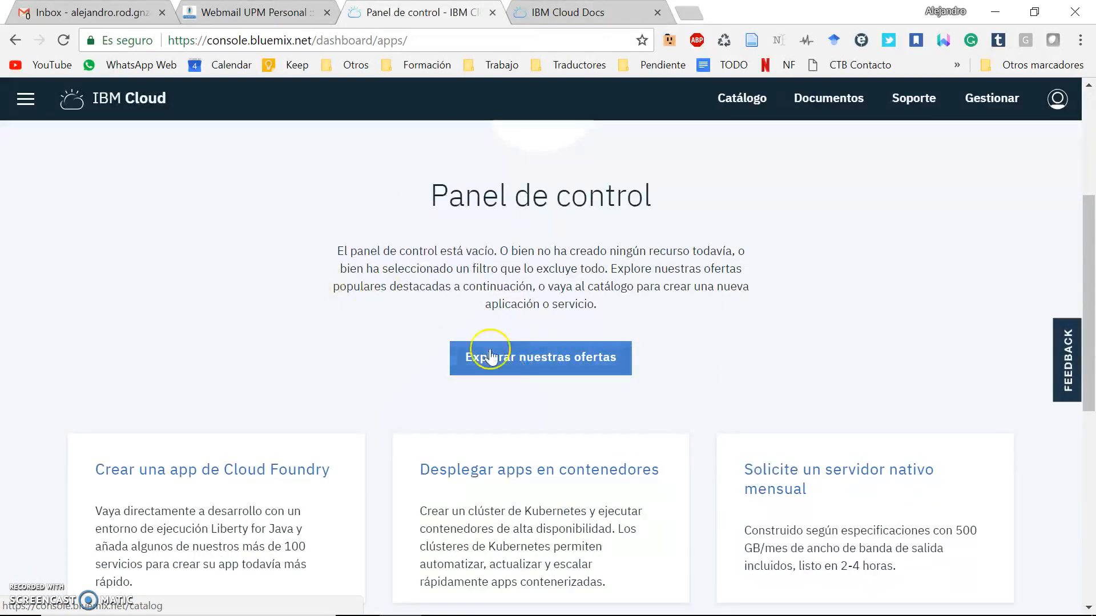
left_click(538, 357)
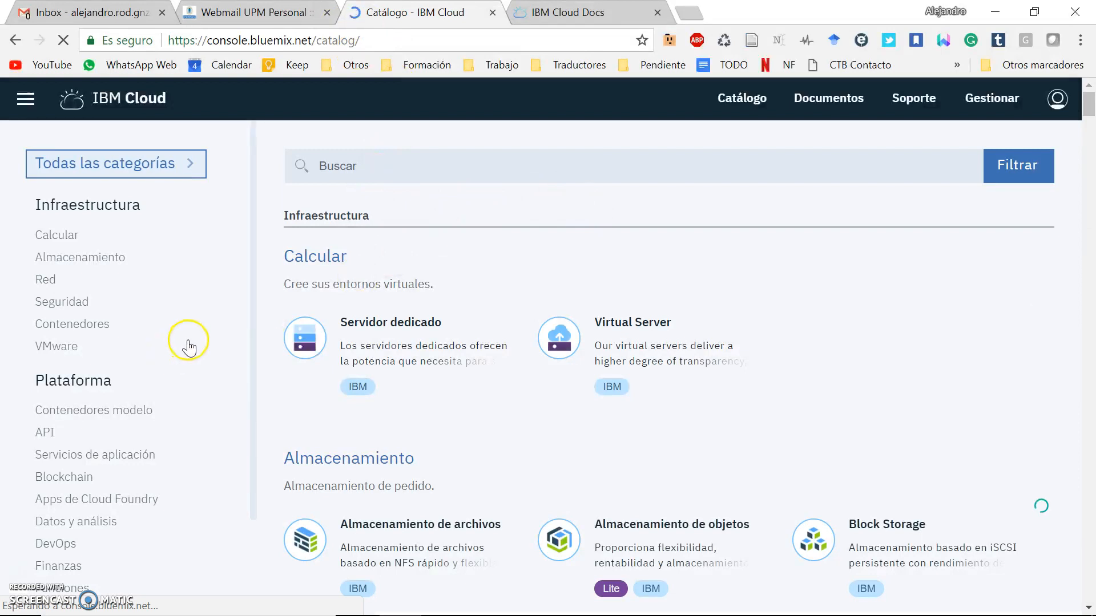
scroll(188, 346, "down", 8)
left_click(79, 590)
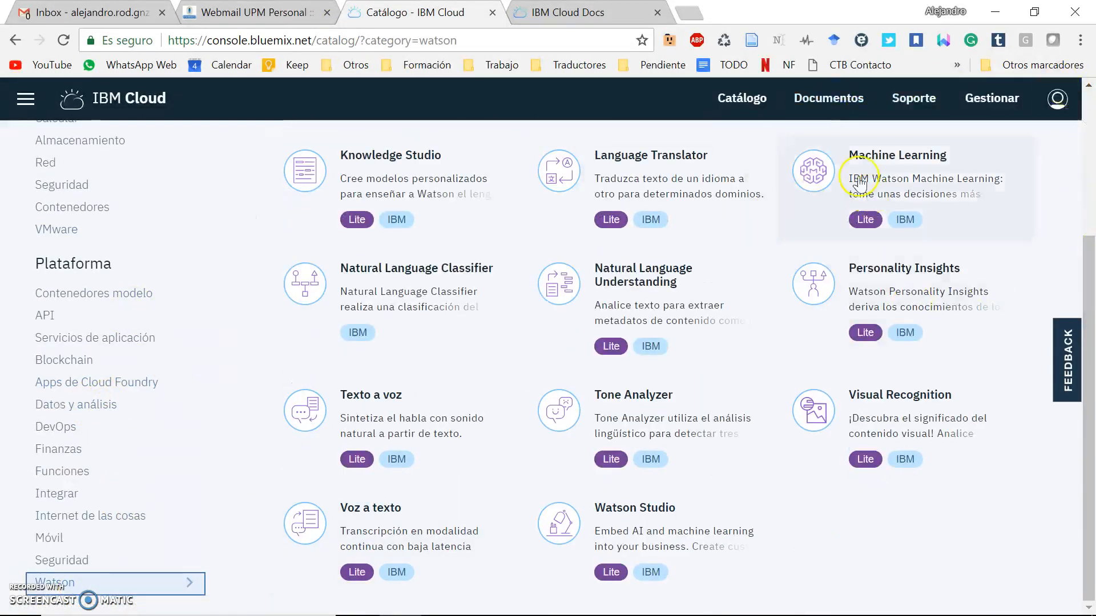
left_click(909, 171)
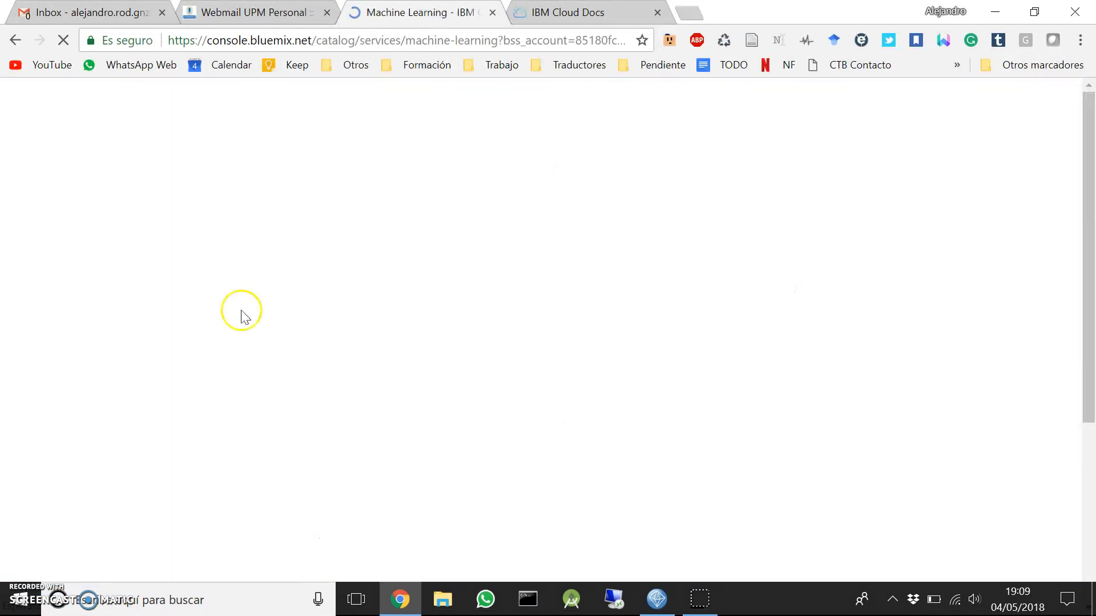
Review the Machine Learning service's name, deployment region, organization, space and features.
left_click(561, 275)
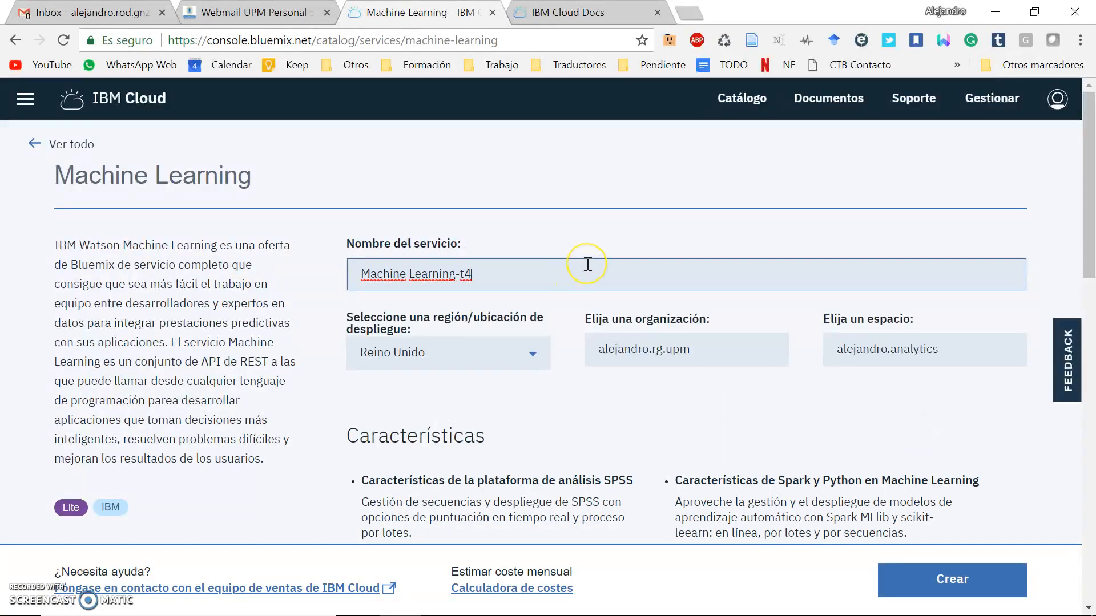
scroll(587, 265, "down", 3)
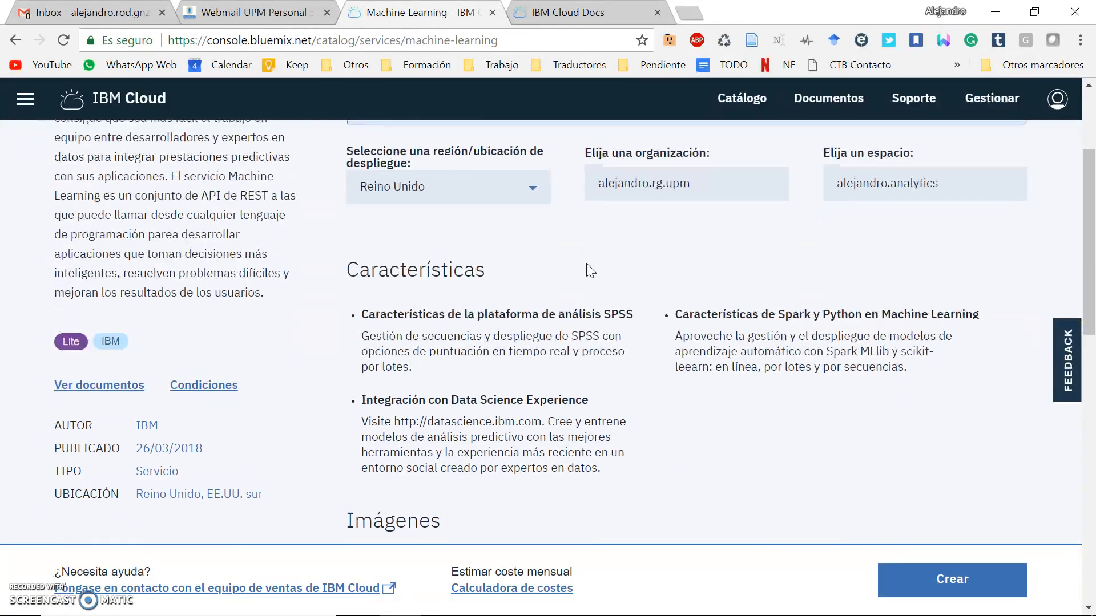
scroll(587, 269, "up", 3)
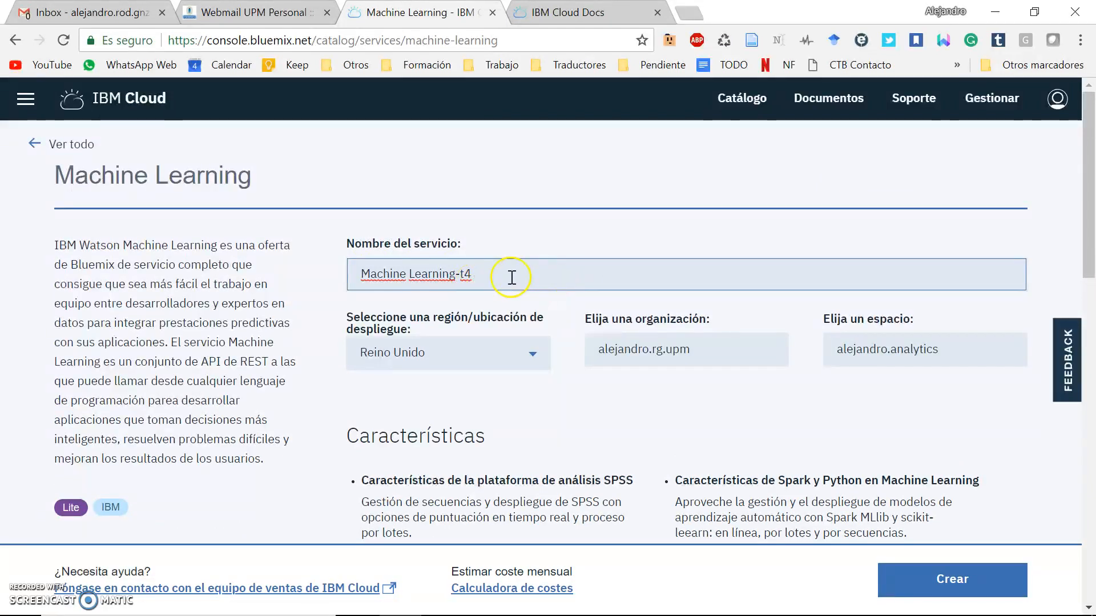
left_click(959, 351)
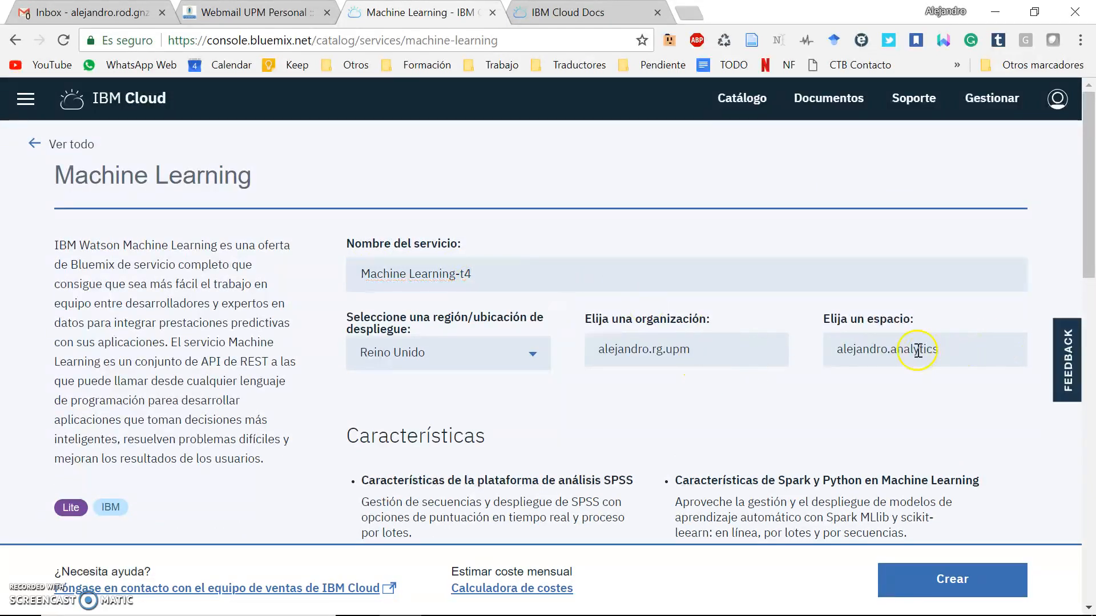
left_click(473, 349)
left_click(642, 419)
scroll(485, 331, "down", 5)
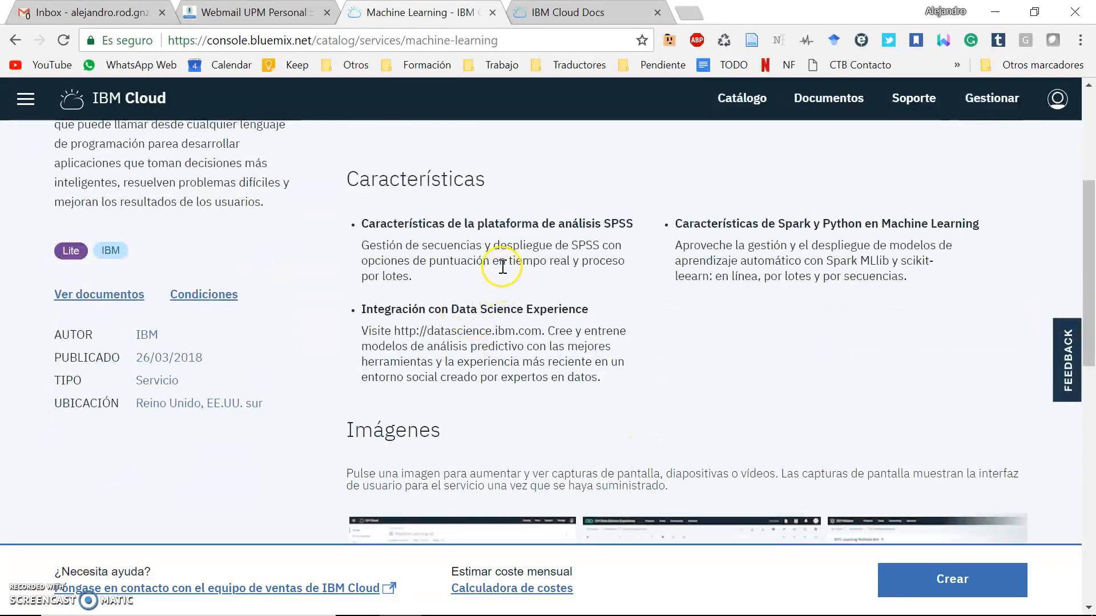
scroll(516, 288, "up", 2)
scroll(525, 295, "up", 3)
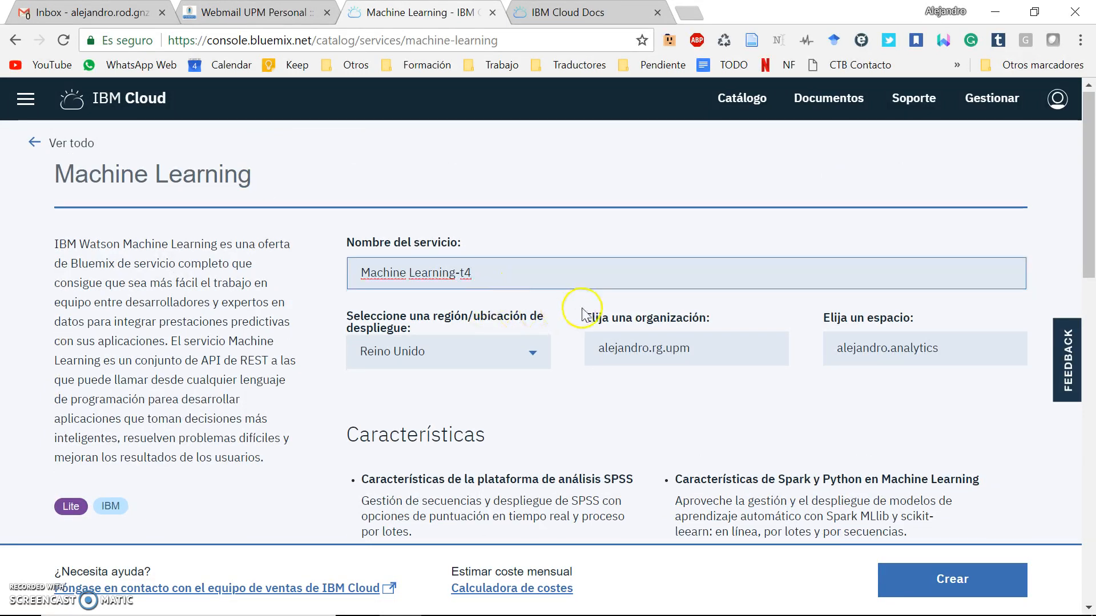
Review the pricing plans and create the Machine Learning service on the free Básica plan in the Reino Unido region.
scroll(570, 313, "down", 15)
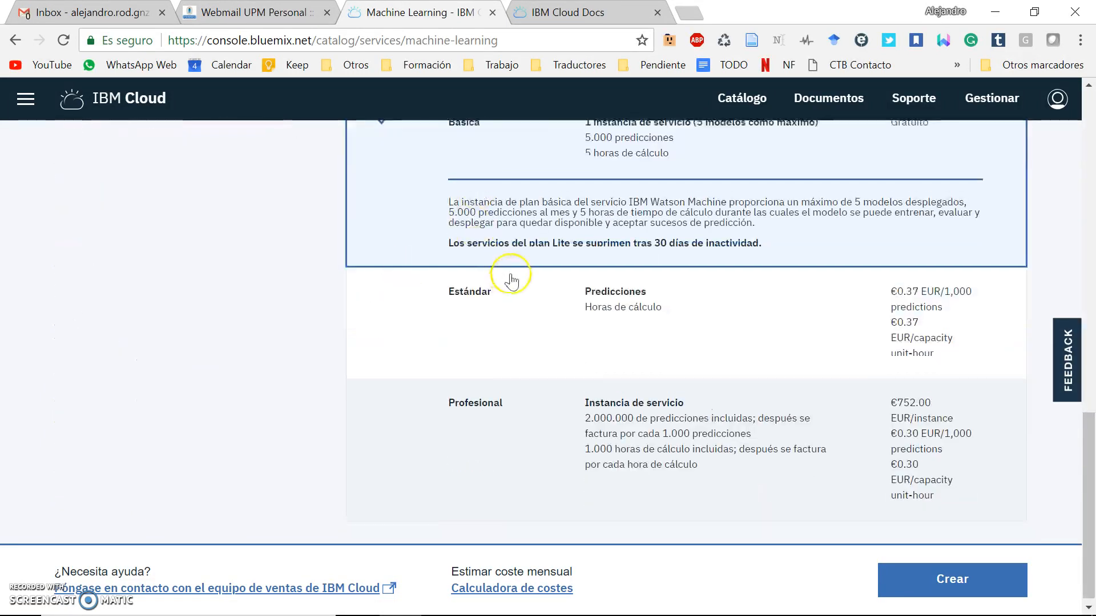
scroll(509, 274, "up", 3)
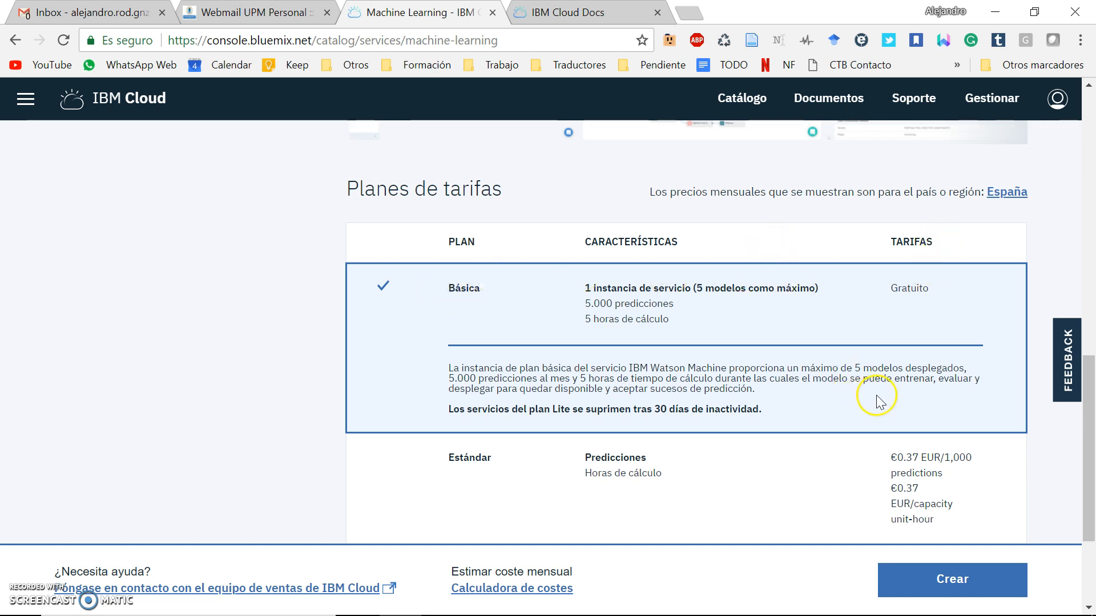
scroll(876, 401, "down", 4)
scroll(886, 372, "up", 2)
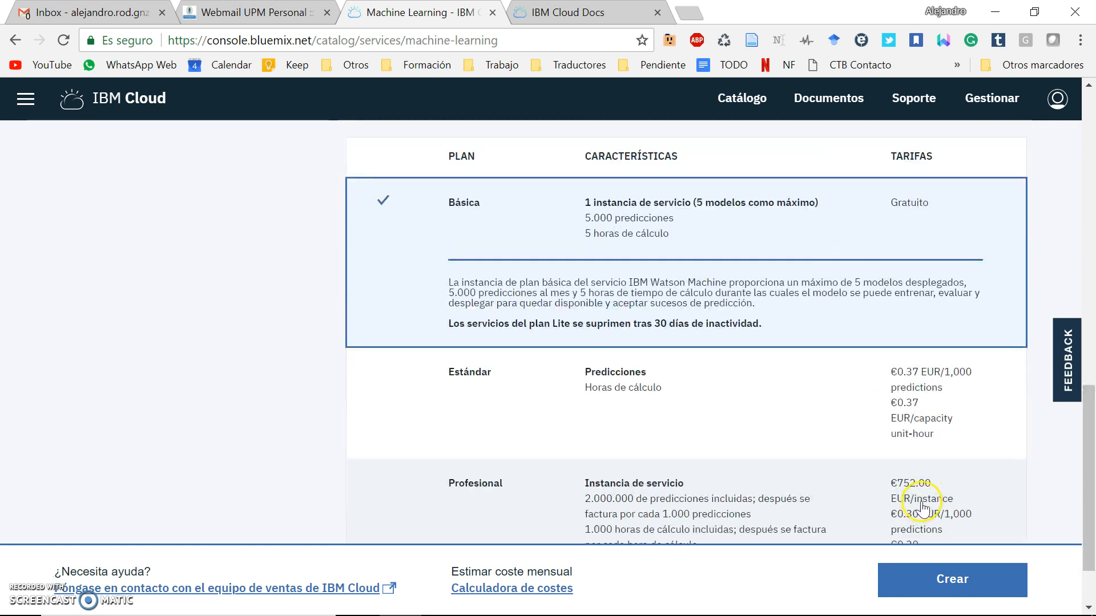
scroll(936, 456, "up", 6)
left_click(961, 579)
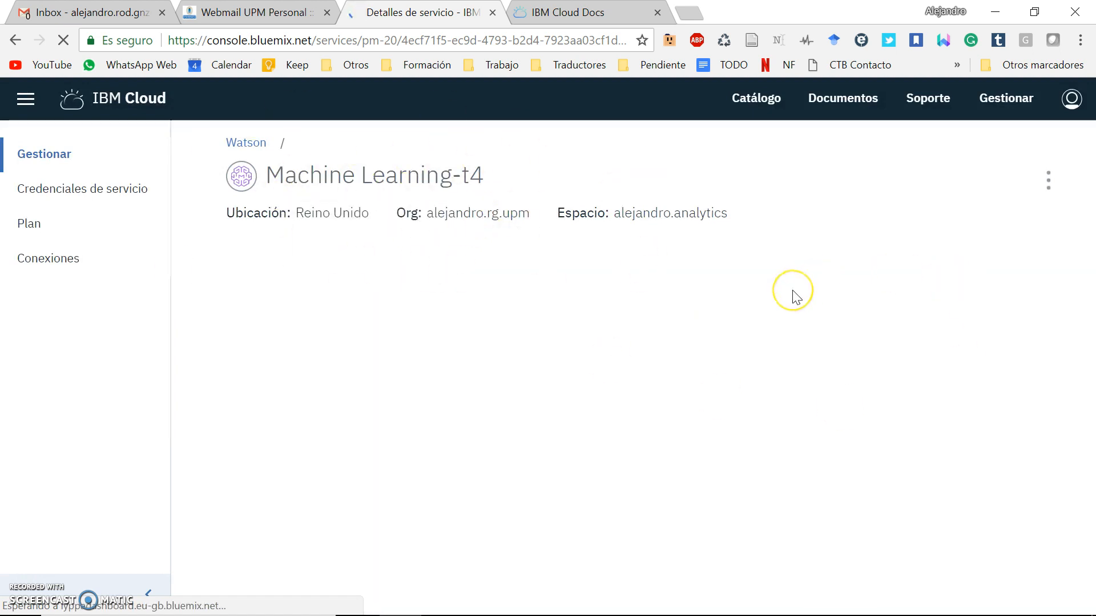
Add a new service credential named Credentials-1 to the Machine Learning-t4 service, without optional configuration parameters.
scroll(685, 448, "down", 2)
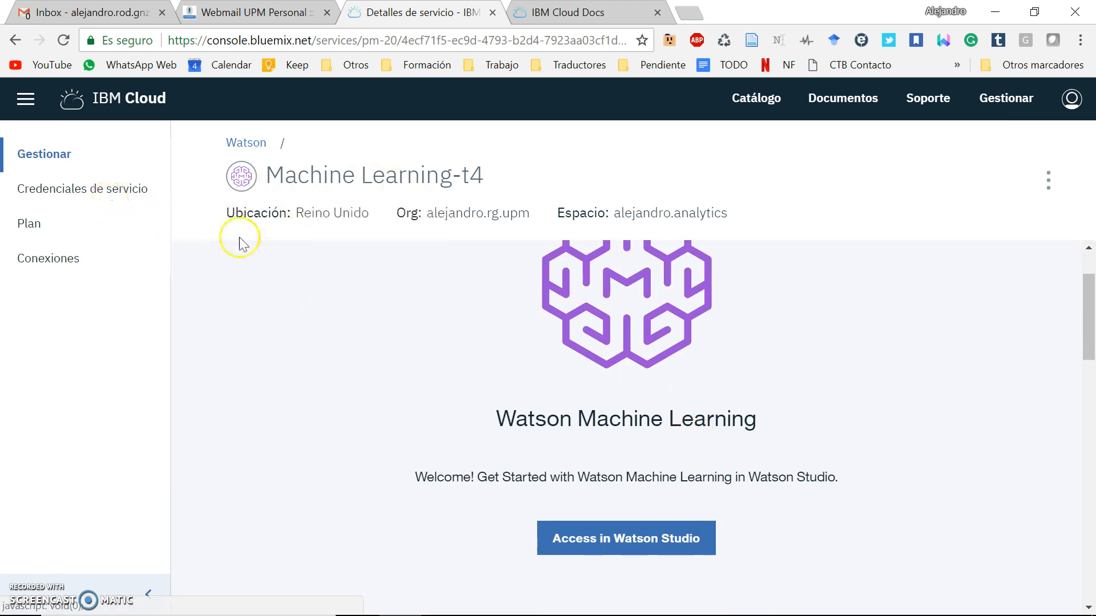
left_click(27, 197)
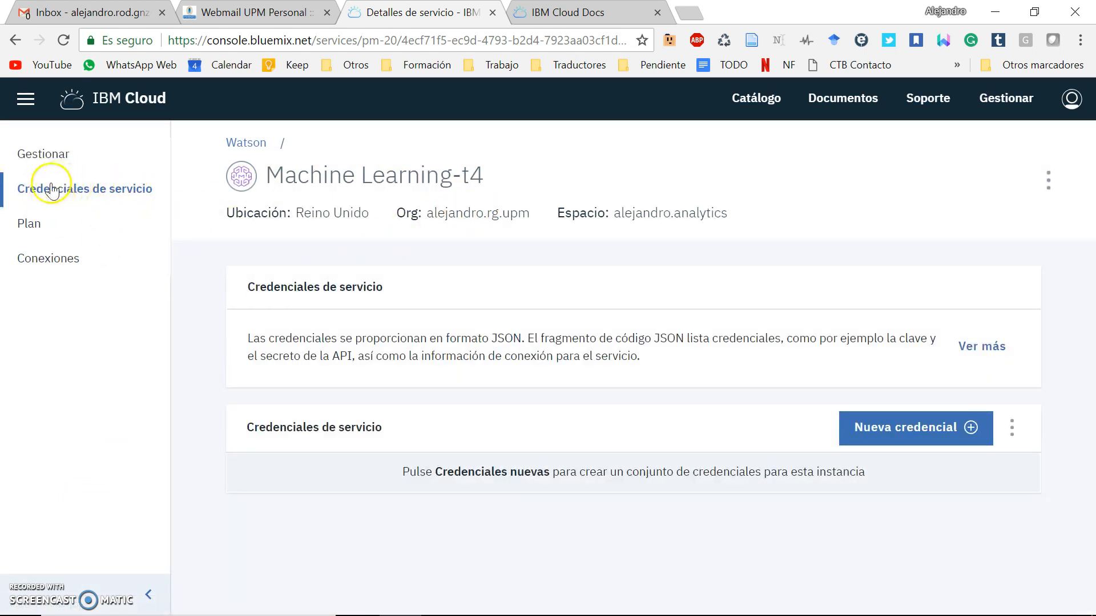
left_click(892, 435)
left_click(415, 244)
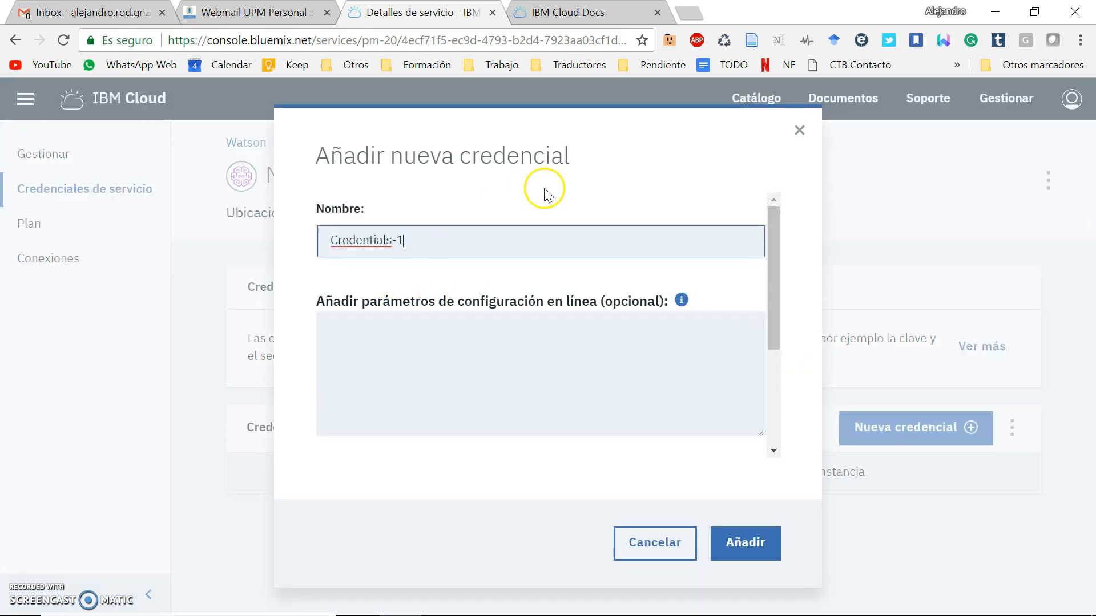
left_click(742, 556)
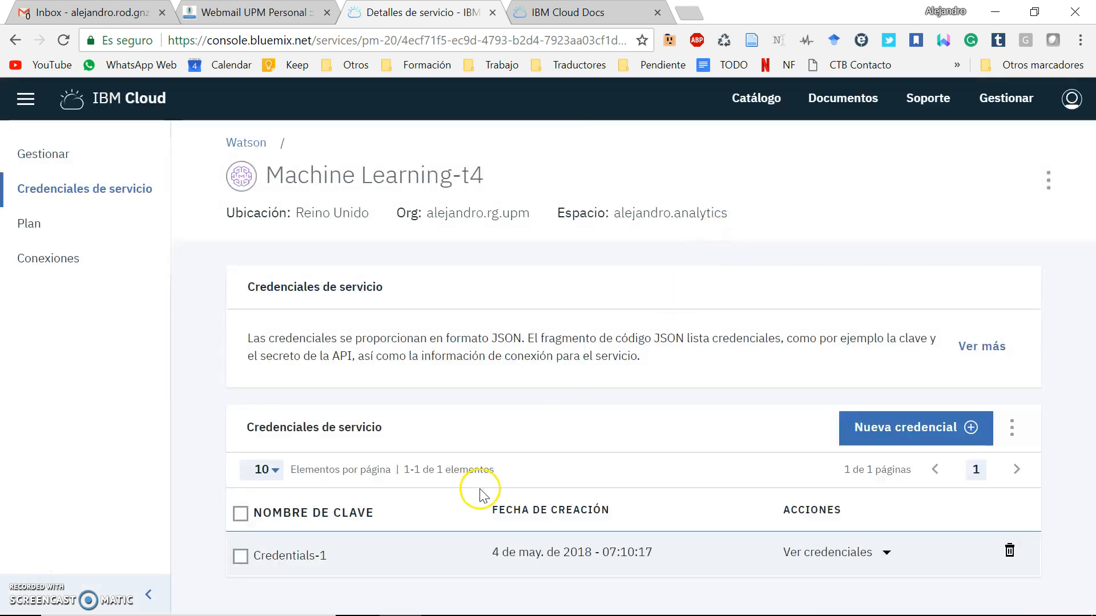
Display the details of Credentials-1 and copy its entire JSON block.
left_click(849, 550)
scroll(628, 394, "down", 3)
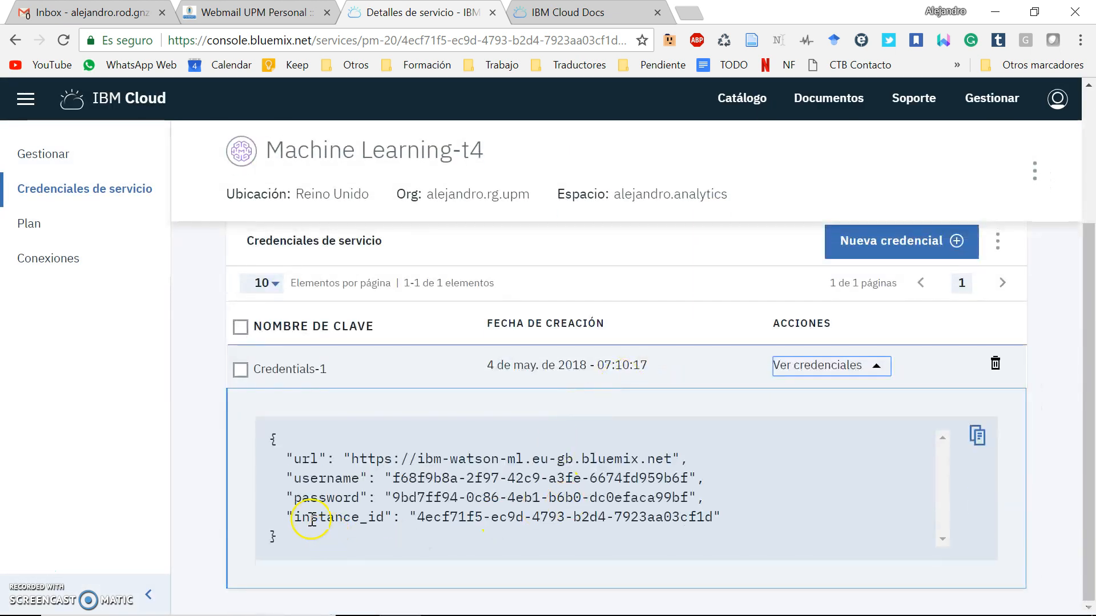
left_click_drag(292, 539, 230, 435)
key("ctrl+c")
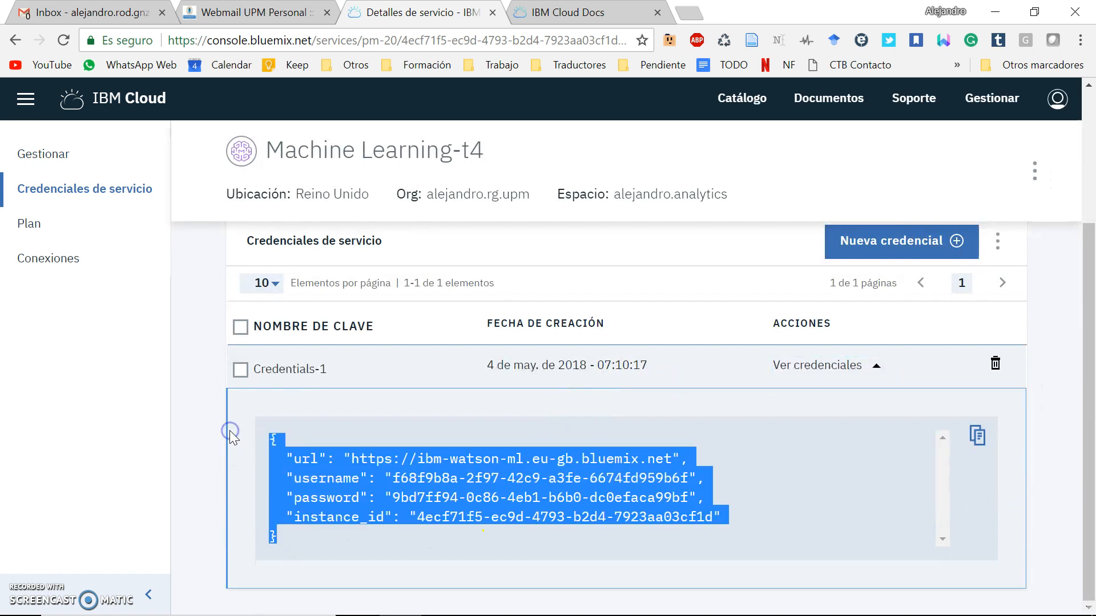
Paste the copied service credentials, including the username and password, into a new Notepad document and minimize its window.
left_click(137, 606)
type("n")
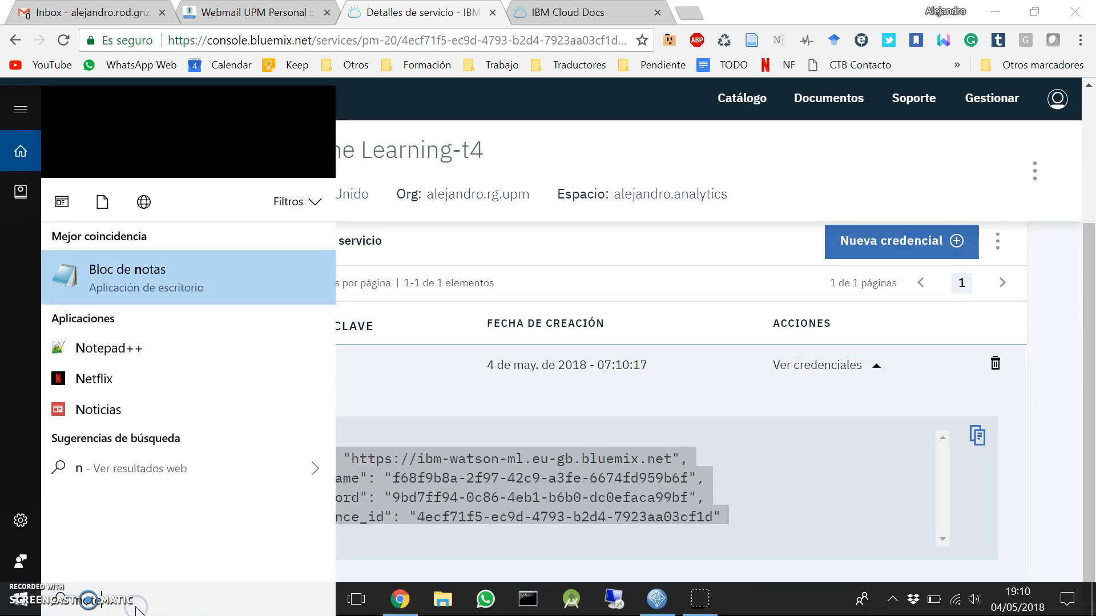
key("Return")
key("ctrl+v")
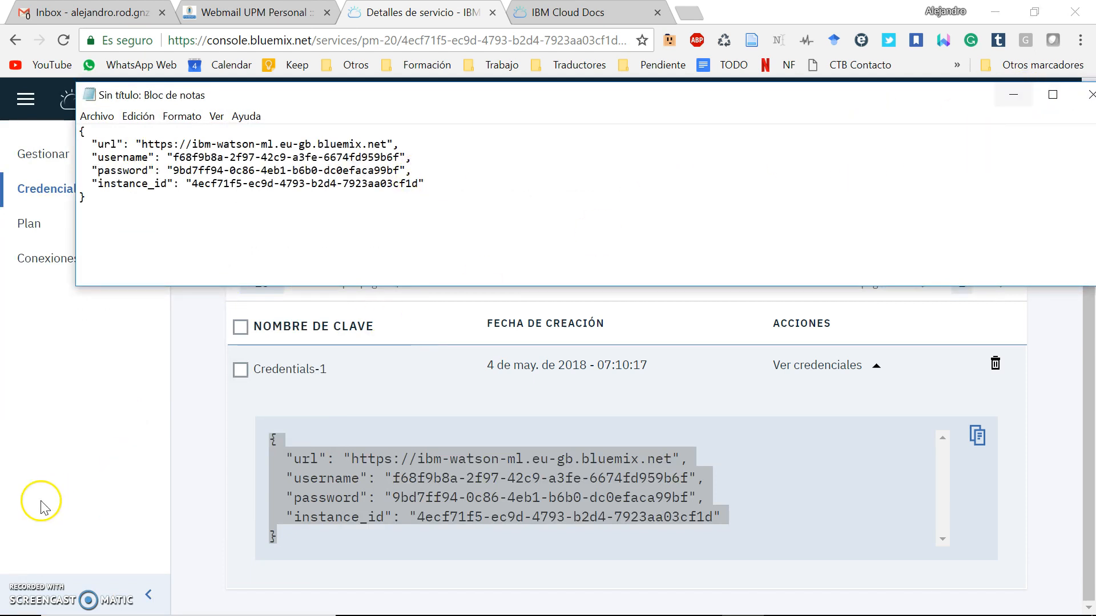
left_click(1017, 96)
Return to the service's management page and read the Watson Studio access section and the notice about moving to Watson Studio.
left_click(44, 159)
scroll(768, 477, "down", 3)
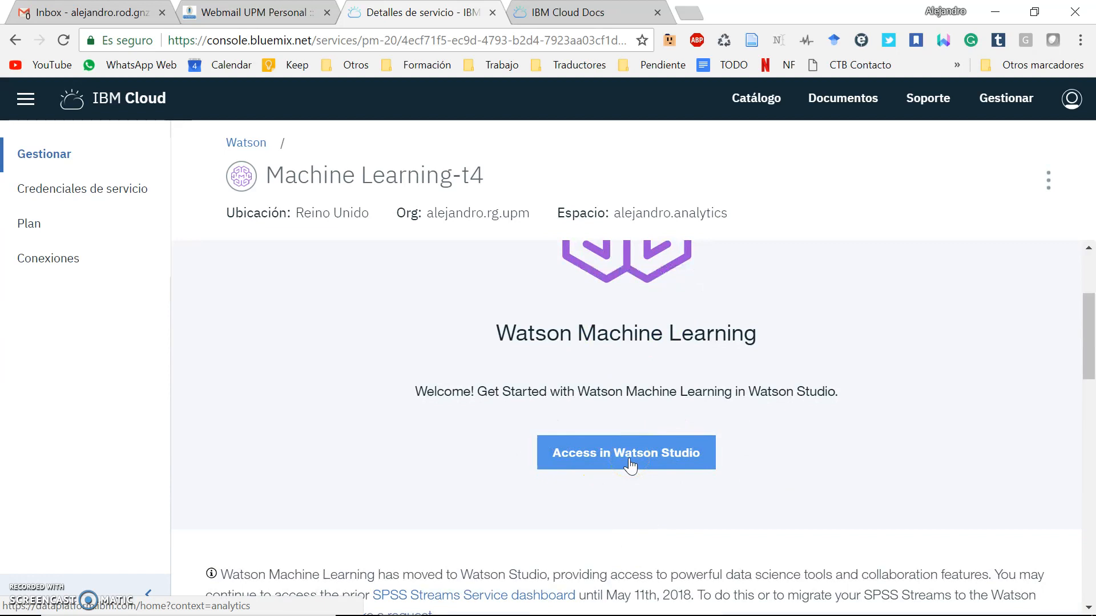
scroll(630, 465, "down", 3)
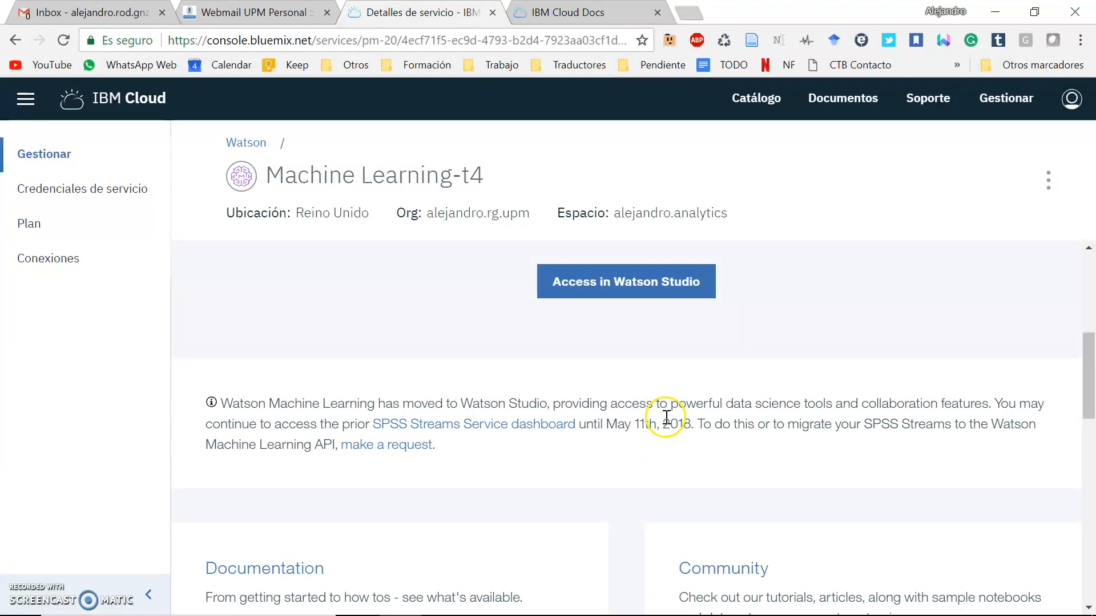
left_click(618, 419)
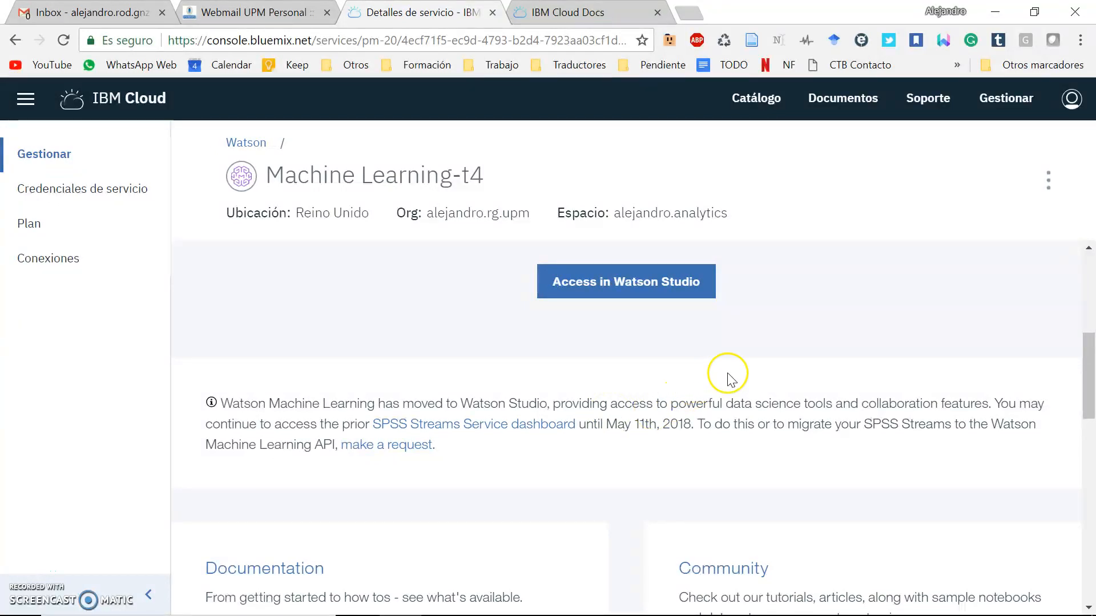
Open Watson Studio from the Machine Learning-t4 service's management page.
scroll(707, 377, "up", 2)
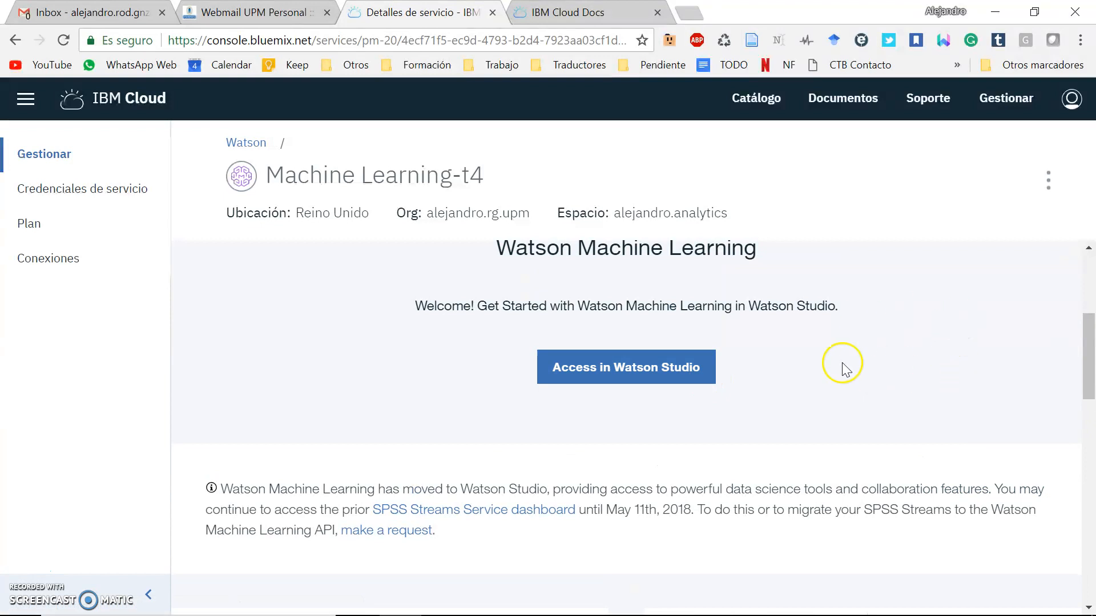
left_click_drag(1089, 351, 1092, 290)
scroll(614, 339, "down", 1)
left_click(581, 546)
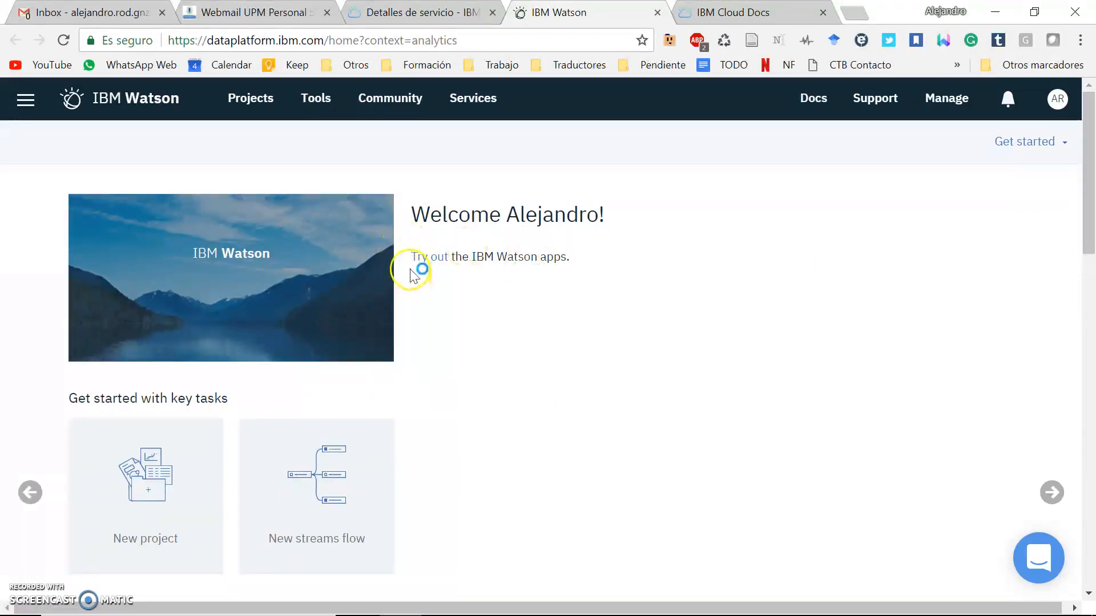
Try out the IBM Watson apps by starting the free Watson Studio offer and go to its pricing plans.
left_click(444, 262)
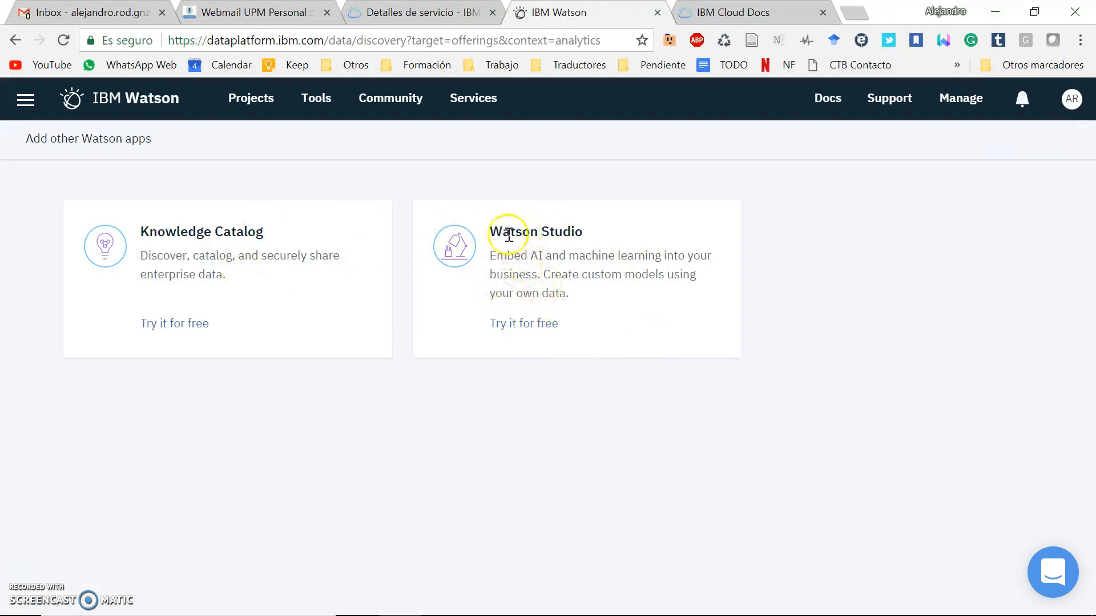
left_click(526, 326)
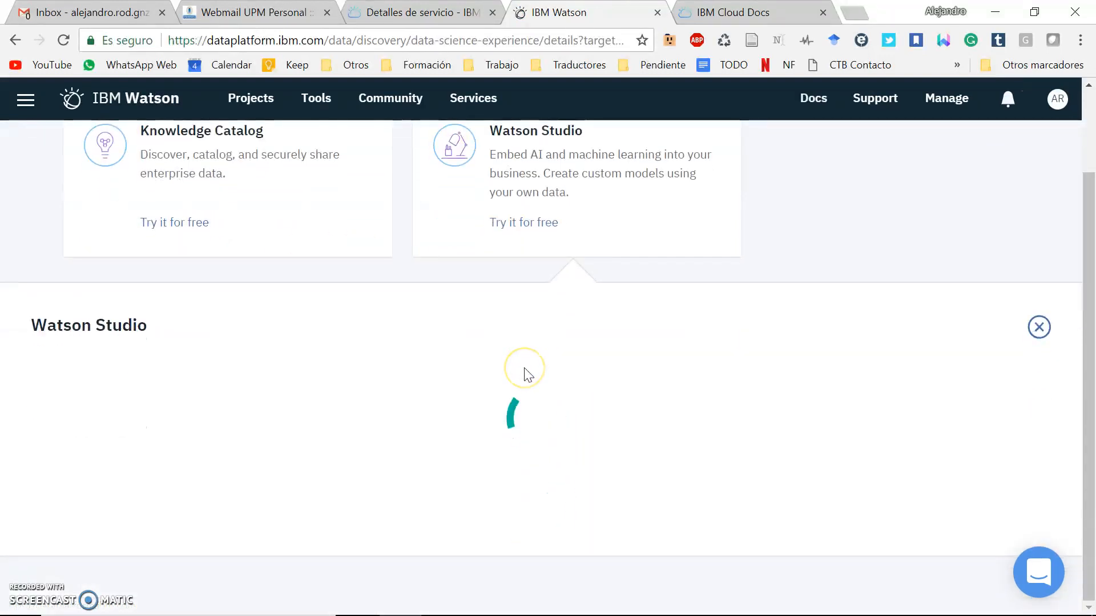
scroll(405, 288, "down", 6)
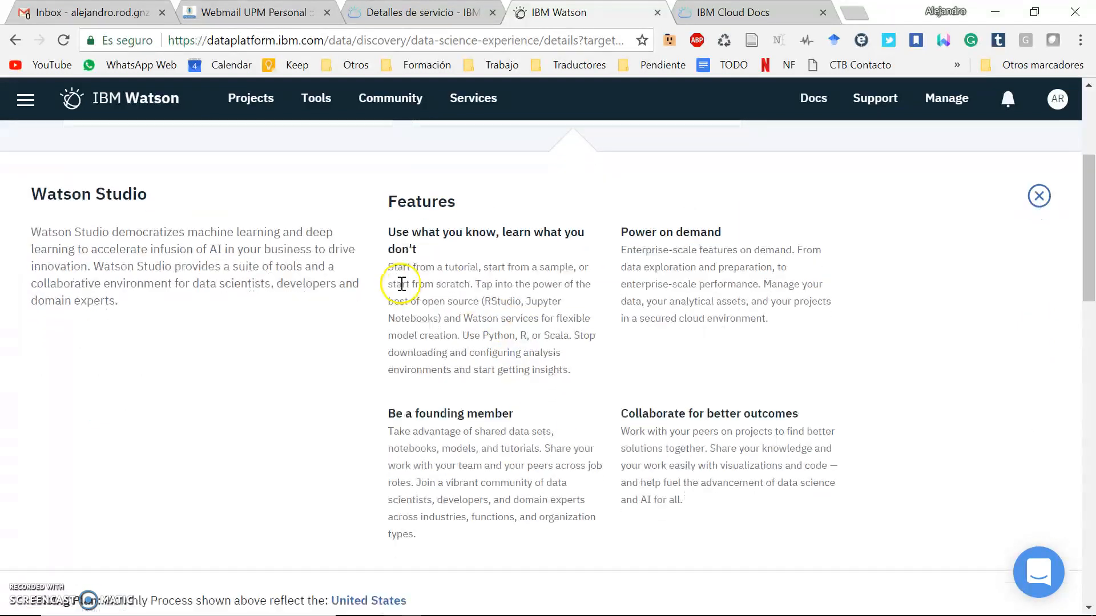
scroll(343, 297, "down", 1)
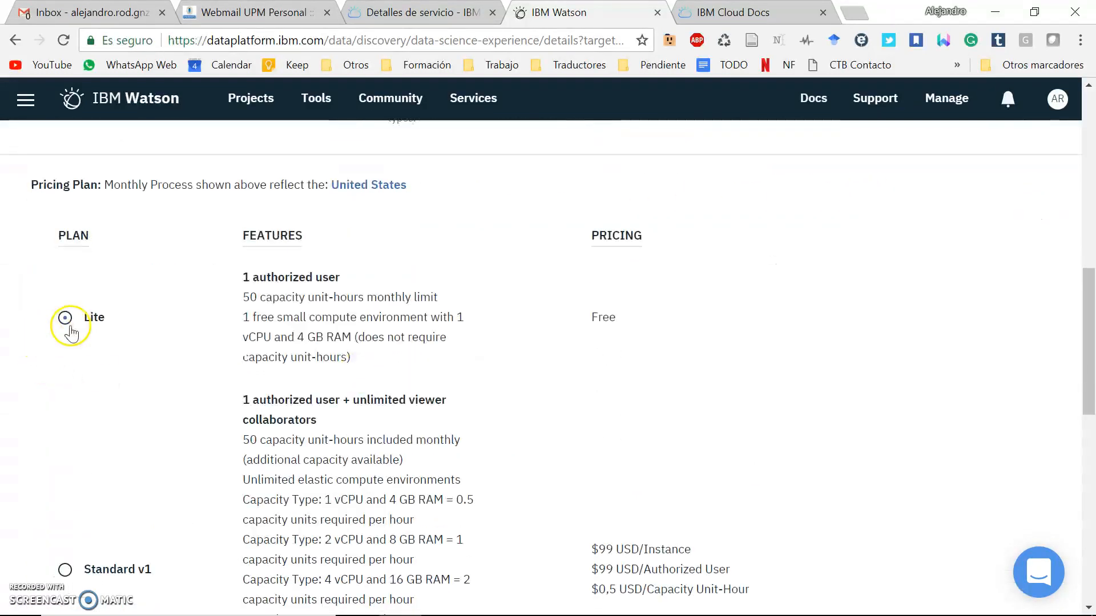
Look over the Watson Studio pricing plans and leave the free Lite plan selected.
left_click(65, 318)
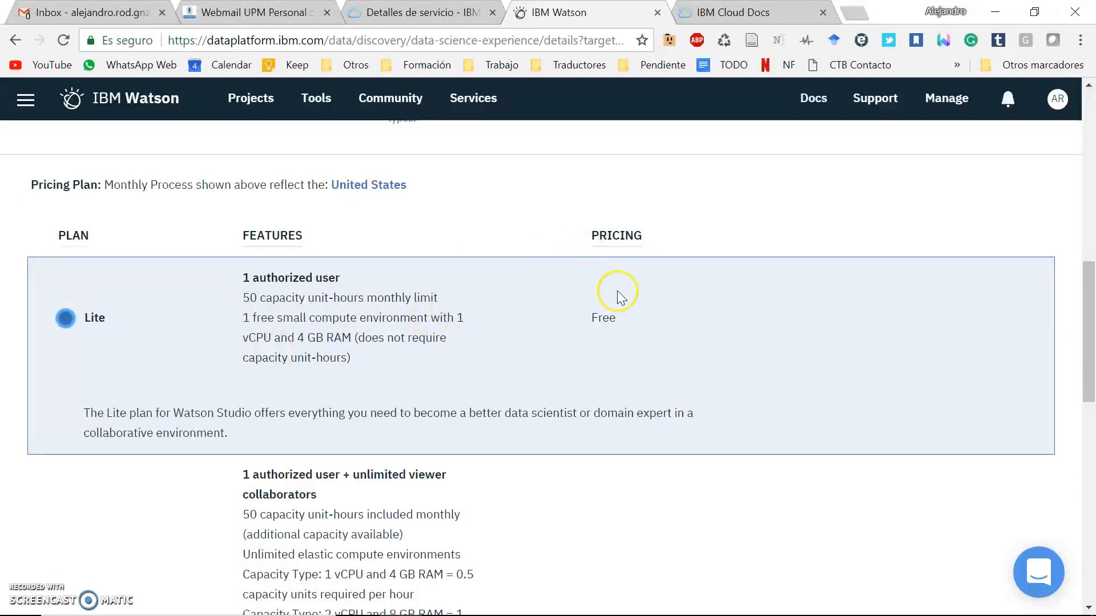
scroll(736, 234, "down", 2)
scroll(606, 279, "down", 2)
right_click(602, 210)
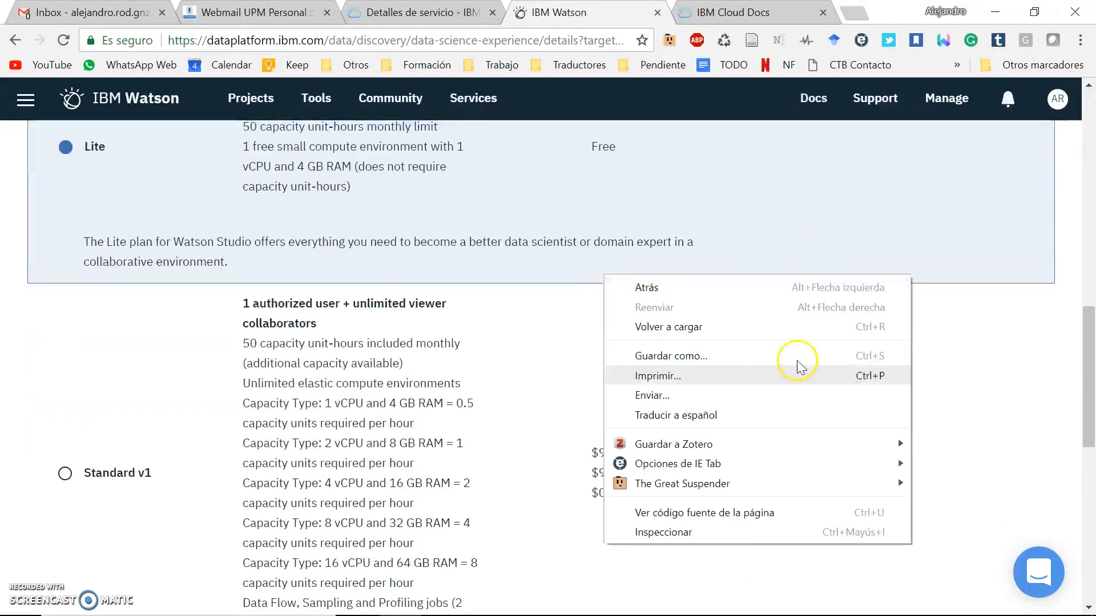
left_click(1034, 396)
scroll(246, 427, "down", 8)
scroll(122, 314, "up", 8)
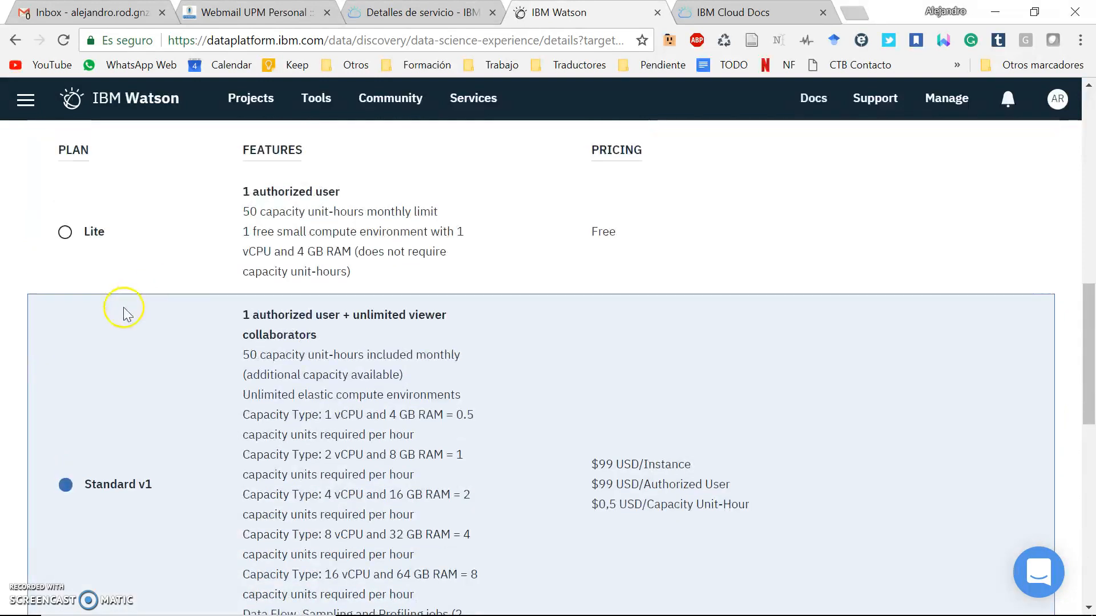
left_click(55, 229)
scroll(878, 505, "down", 2)
scroll(890, 502, "down", 8)
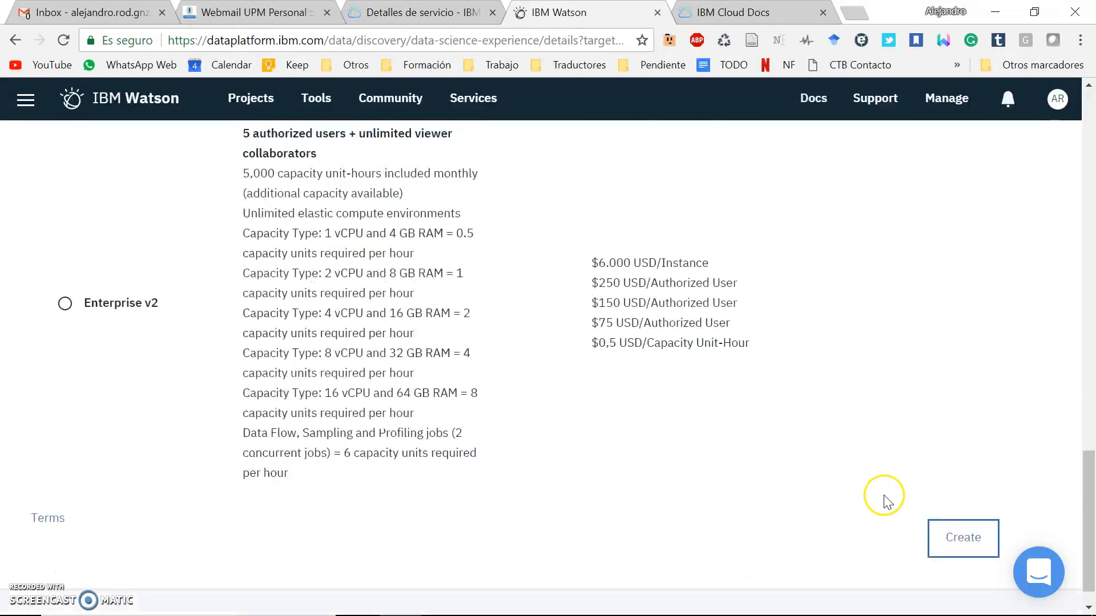
Create the Watson Studio service with the Lite plan, the preselected space and the service name data-science-experience-up.
left_click(962, 504)
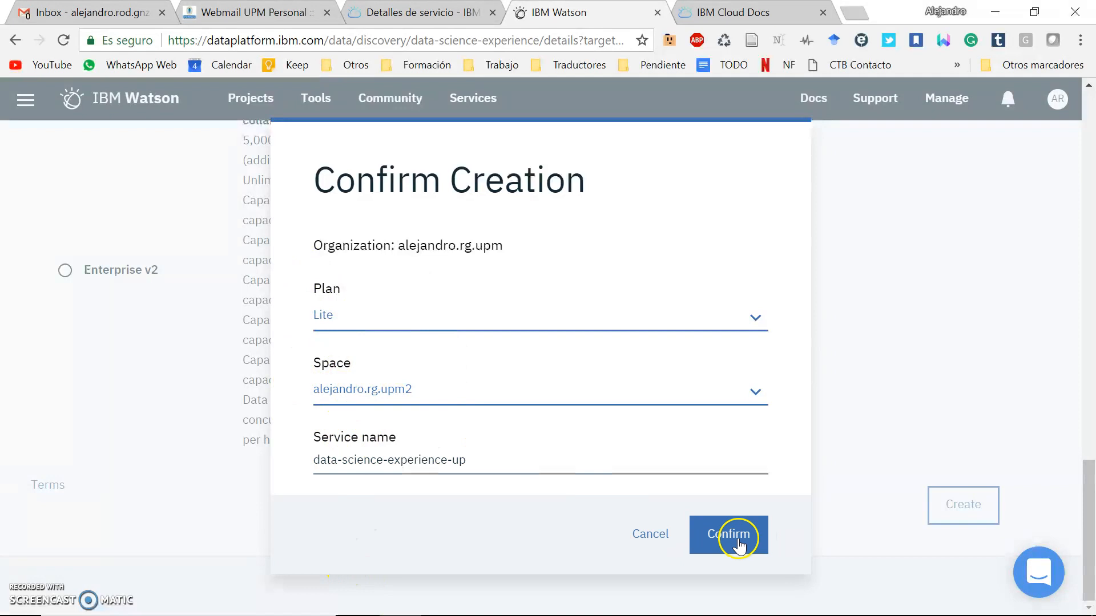
left_click(481, 401)
left_click(482, 419)
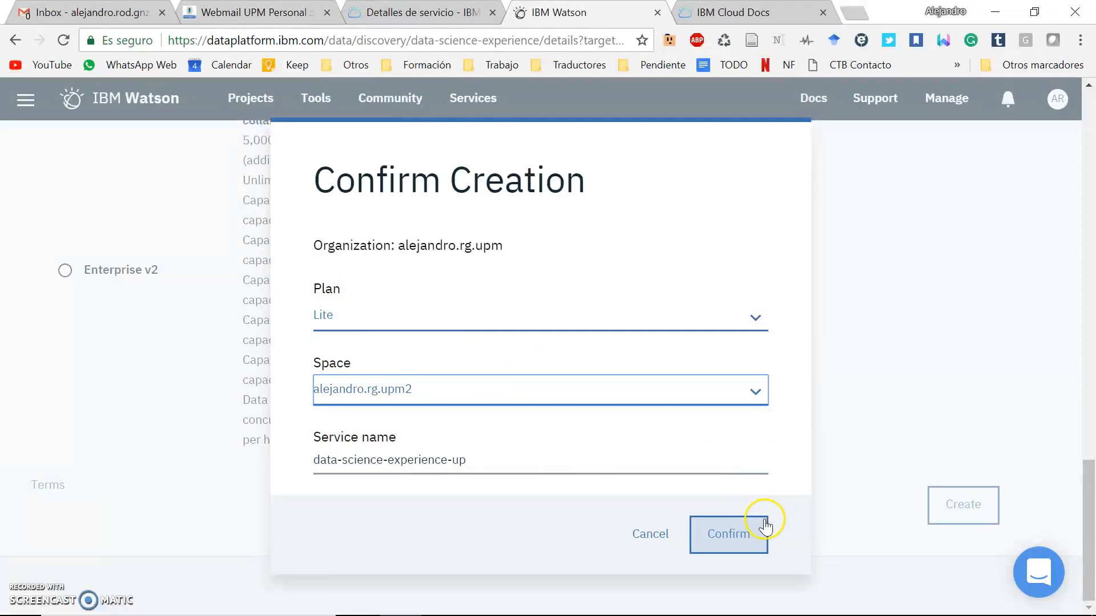
left_click(753, 533)
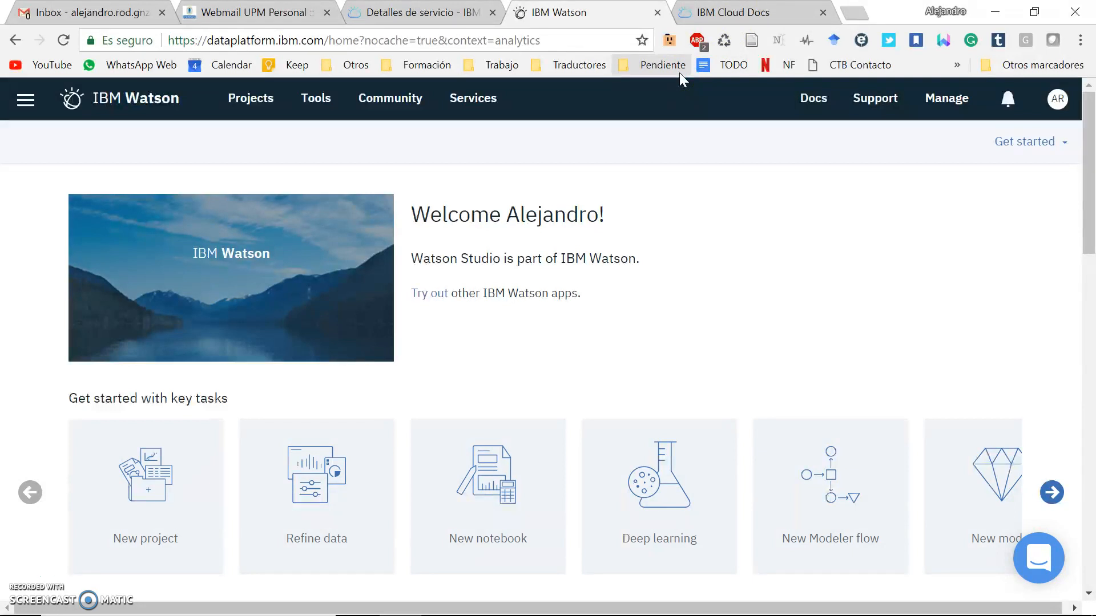
Look through the key tasks on the IBM Watson home page and start a new model.
scroll(783, 289, "down", 2)
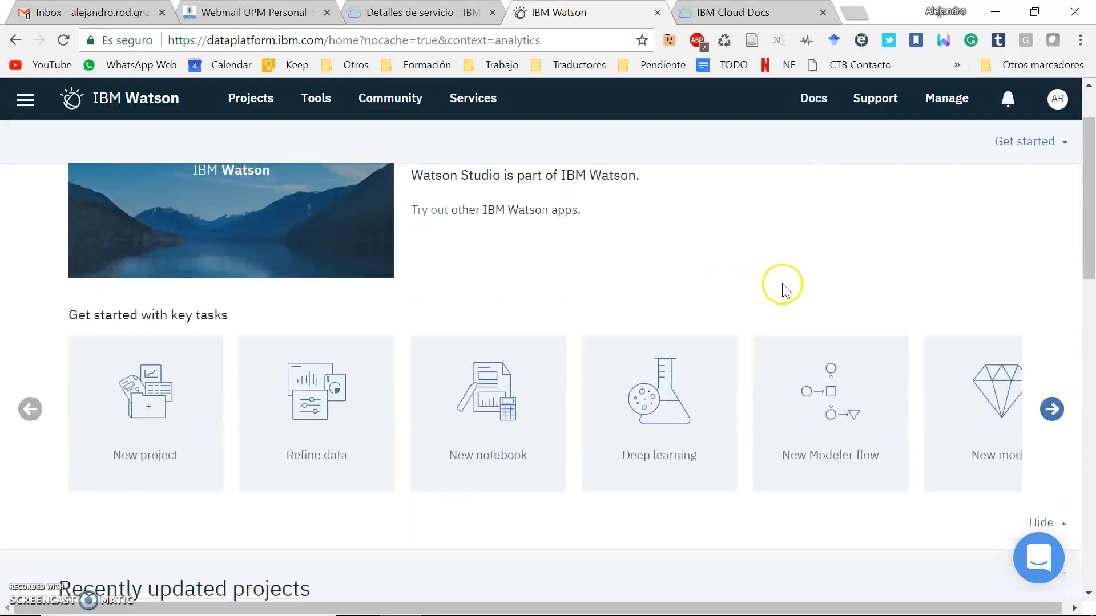
scroll(782, 290, "down", 2)
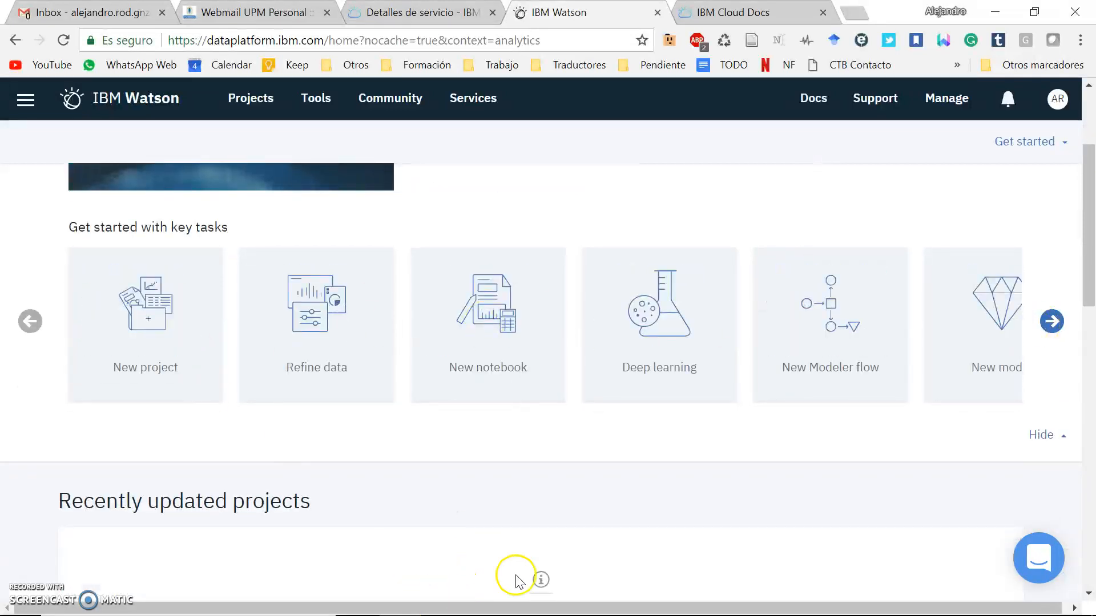
left_click(1051, 322)
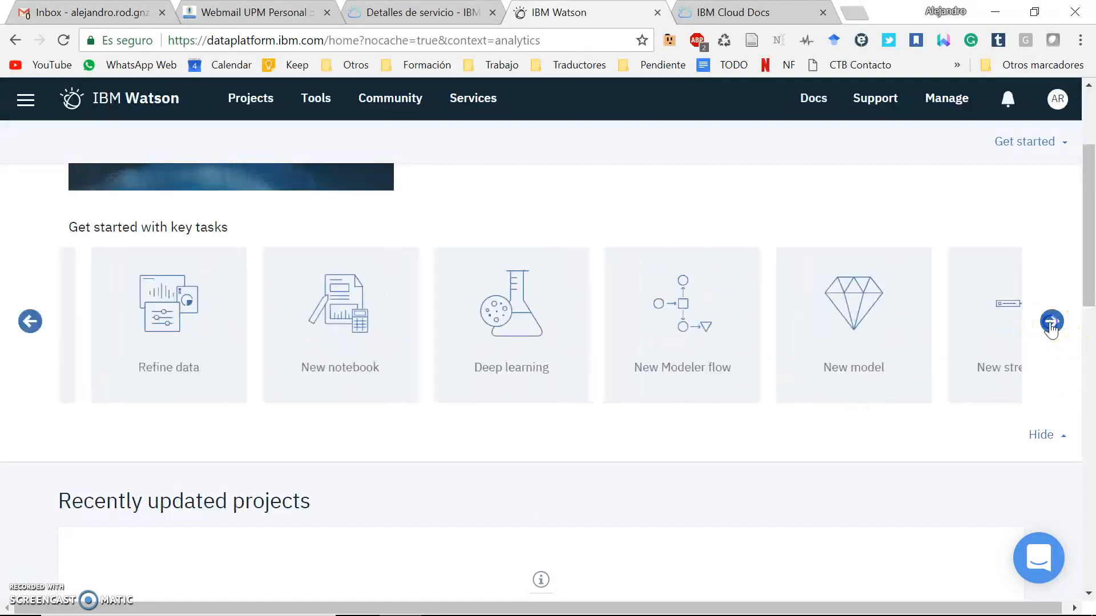
mouse_move(446, 125)
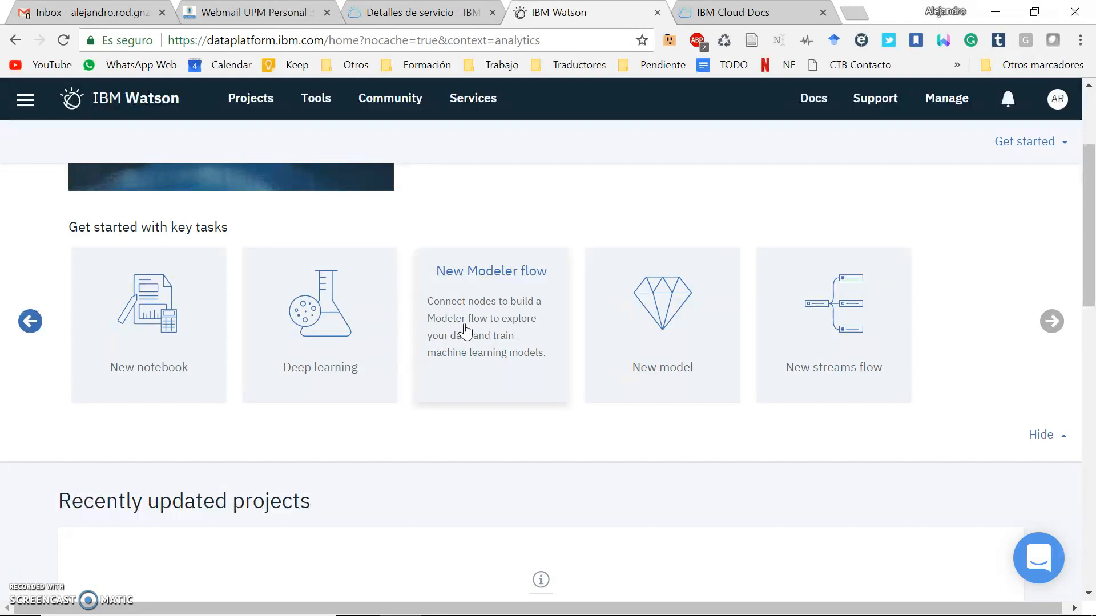
left_click(628, 307)
left_click(664, 318)
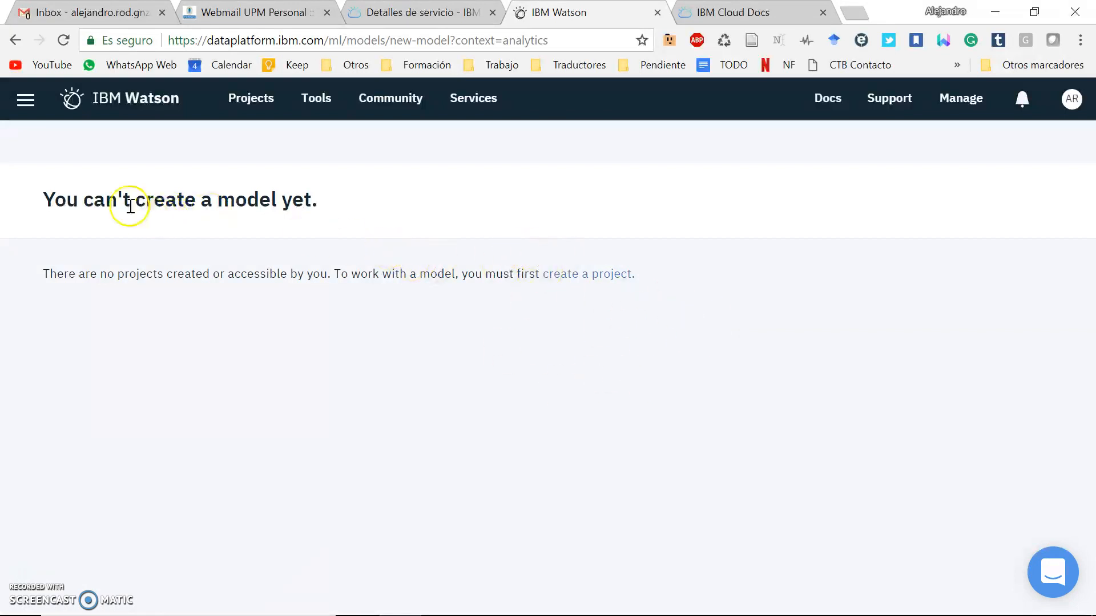
Start creating a project from the new model page and name it titanicML.
left_click(602, 283)
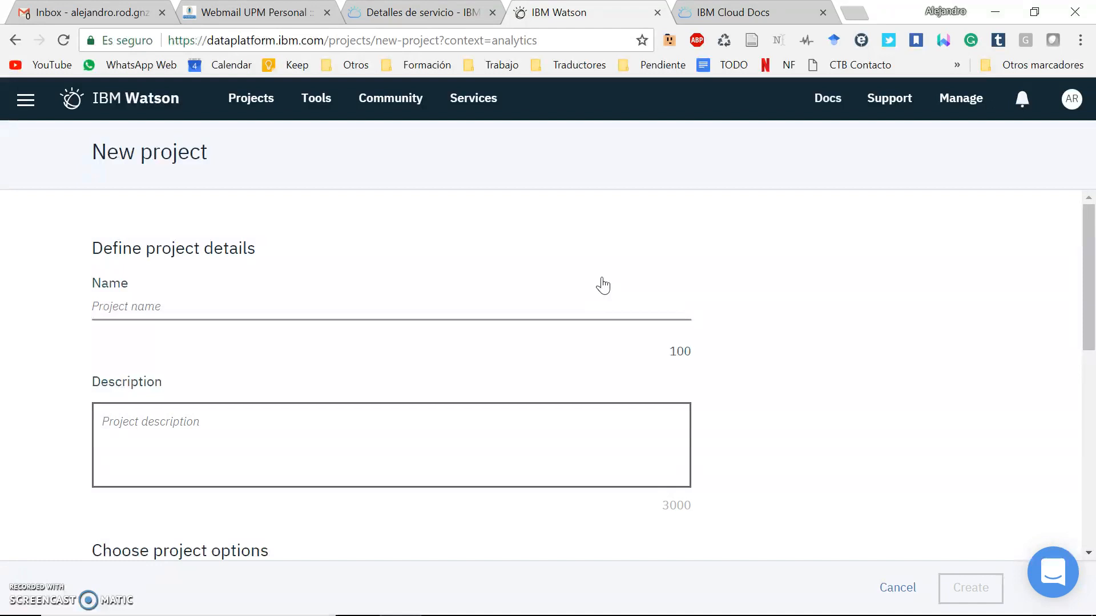
left_click(363, 328)
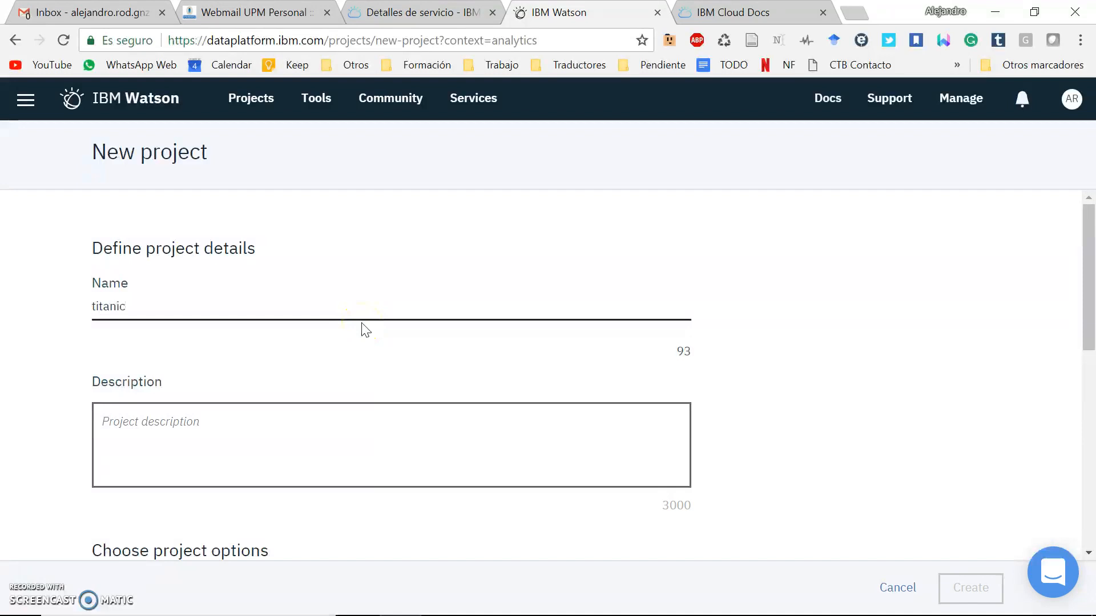
type("titanicML")
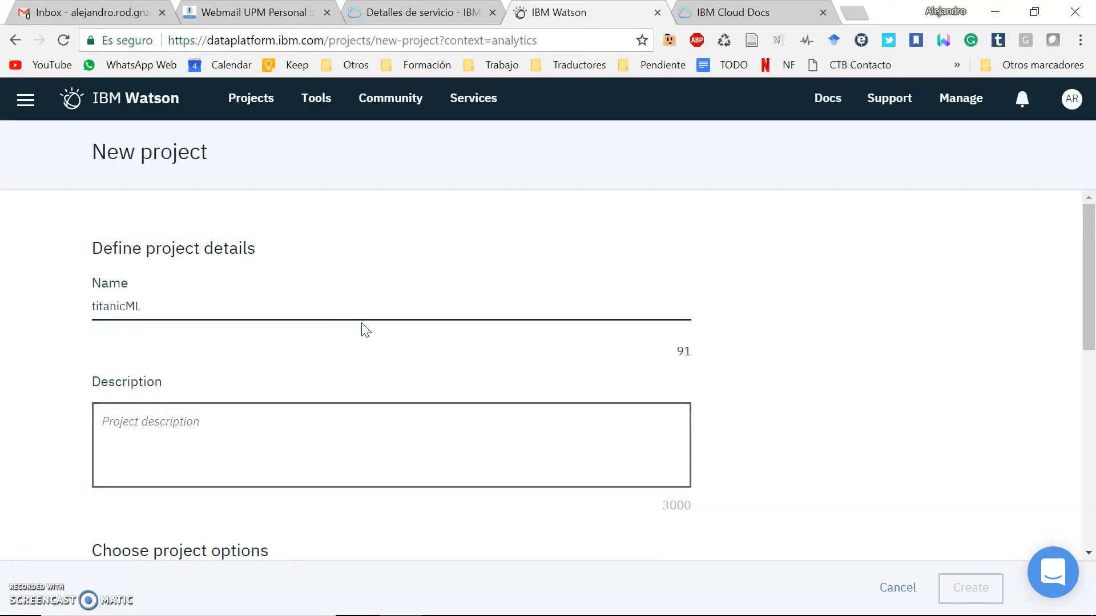
Describe the project as "This is a project to deploy the titanic example as a machine learning model that will be available through a REST API.".
scroll(430, 253, "down", 3)
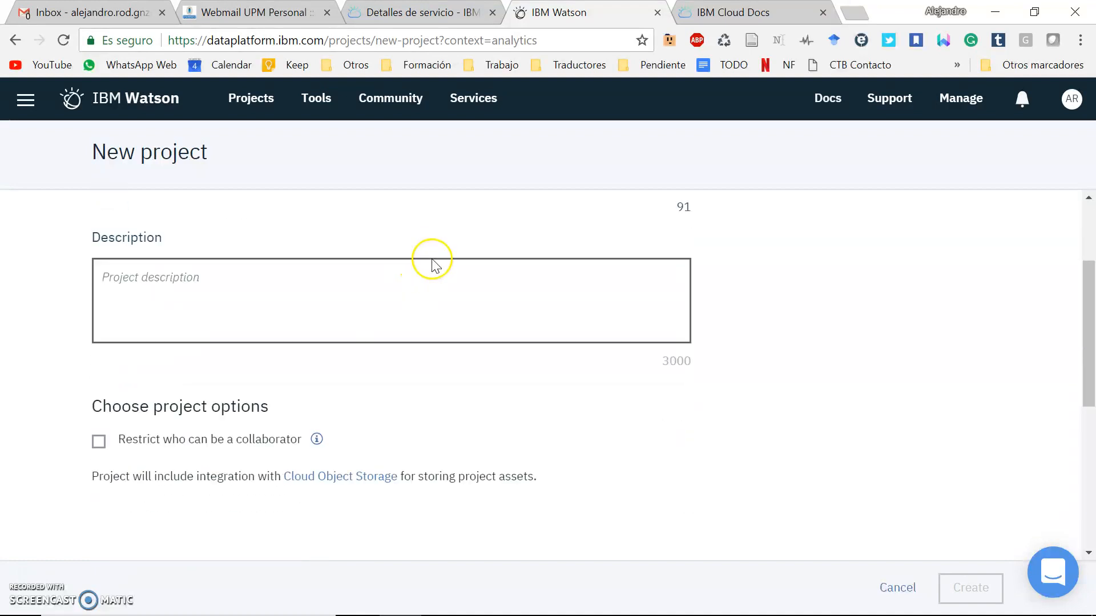
scroll(432, 261, "down", 3)
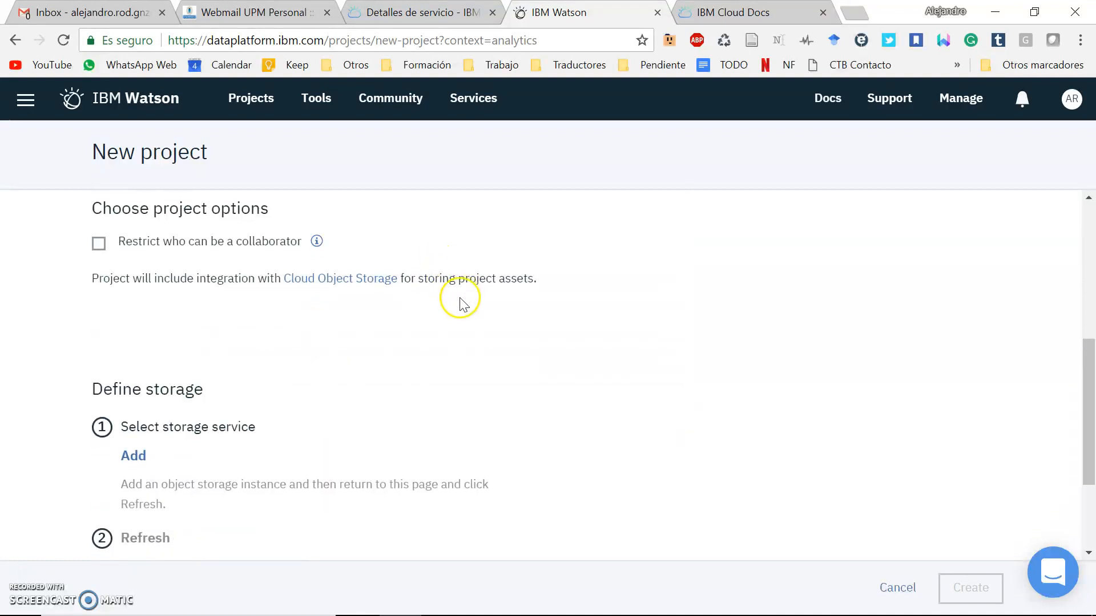
scroll(460, 291, "up", 5)
left_click(189, 355)
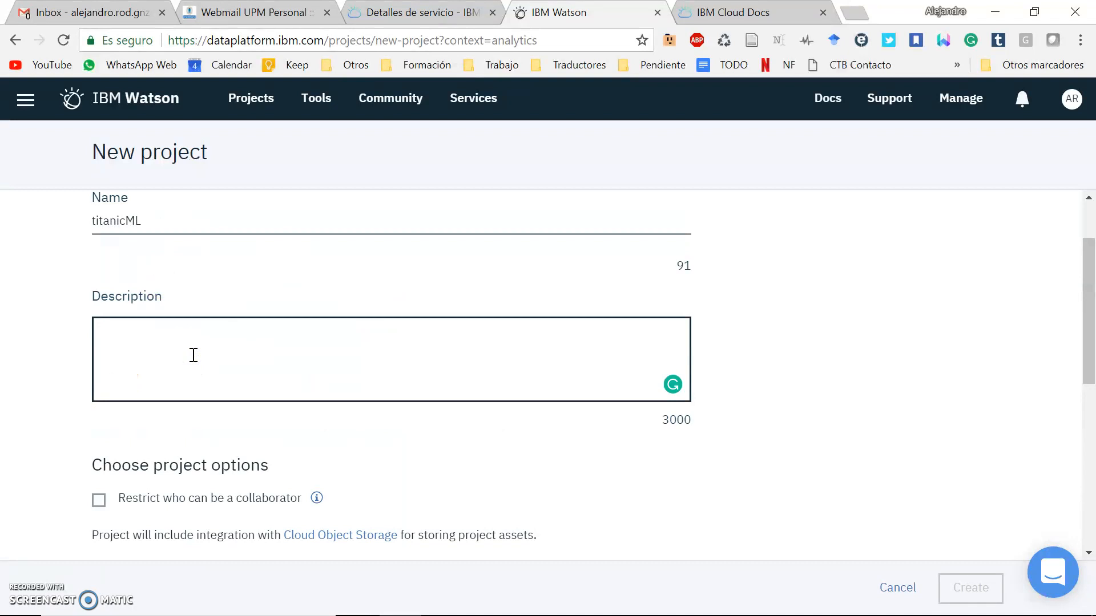
type("This is ")
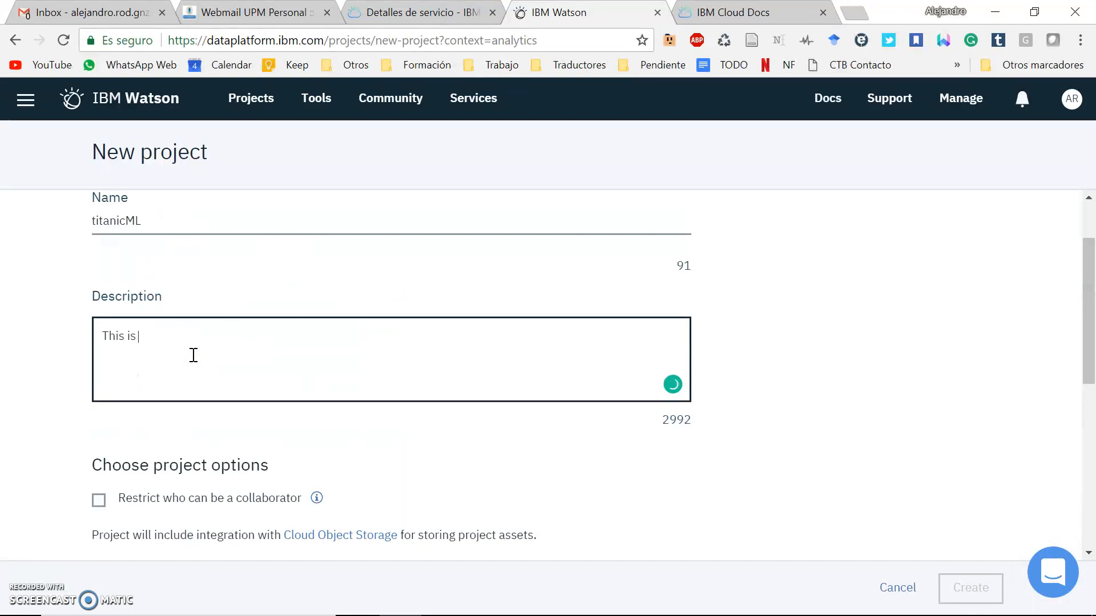
type("a project to deploy the titanic example as a machine learning model that will")
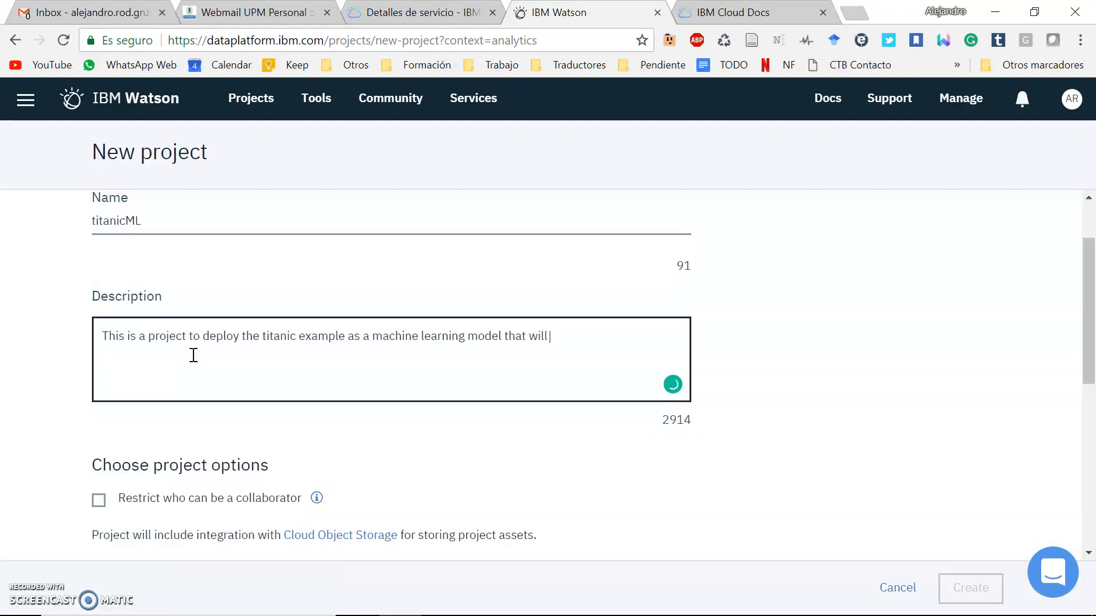
type(" be available through a REST API.")
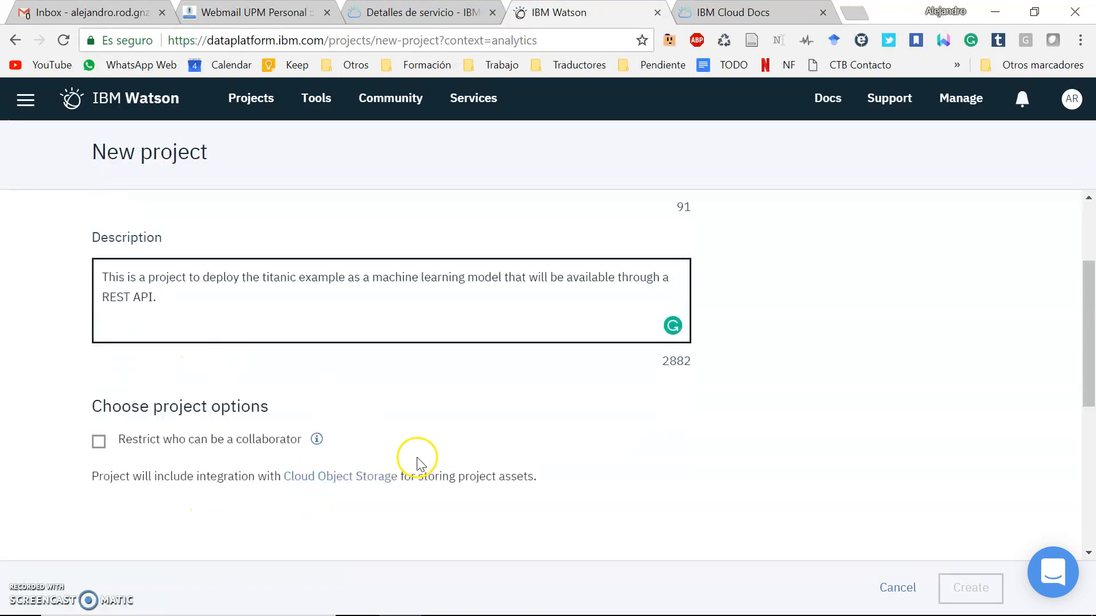
Leave collaborator access unrestricted and start adding a storage service for the new project.
scroll(420, 460, "down", 2)
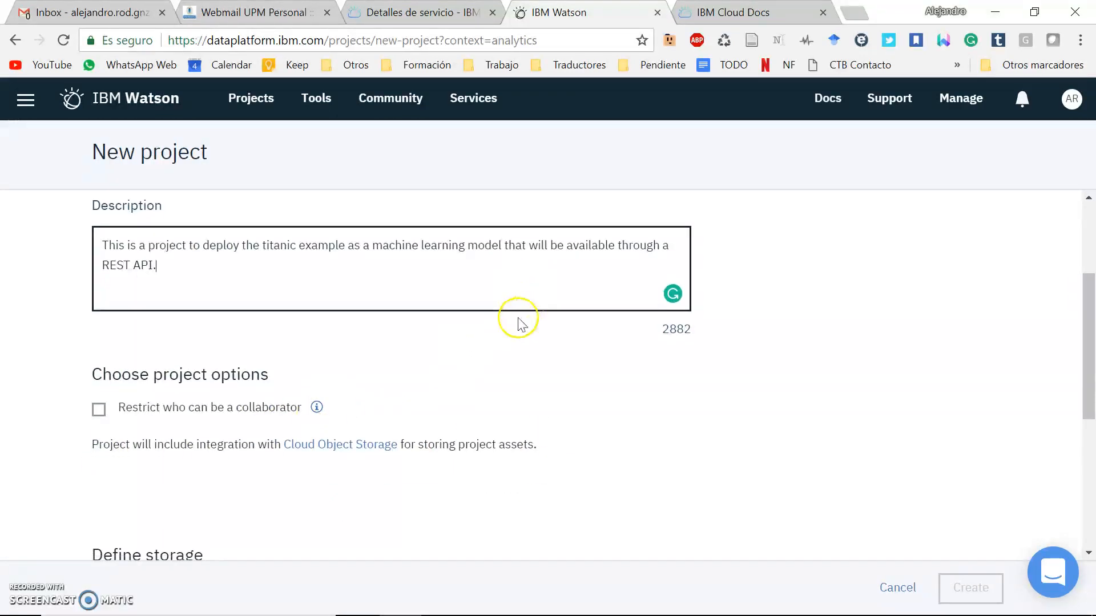
scroll(161, 357, "down", 3)
scroll(217, 391, "down", 2)
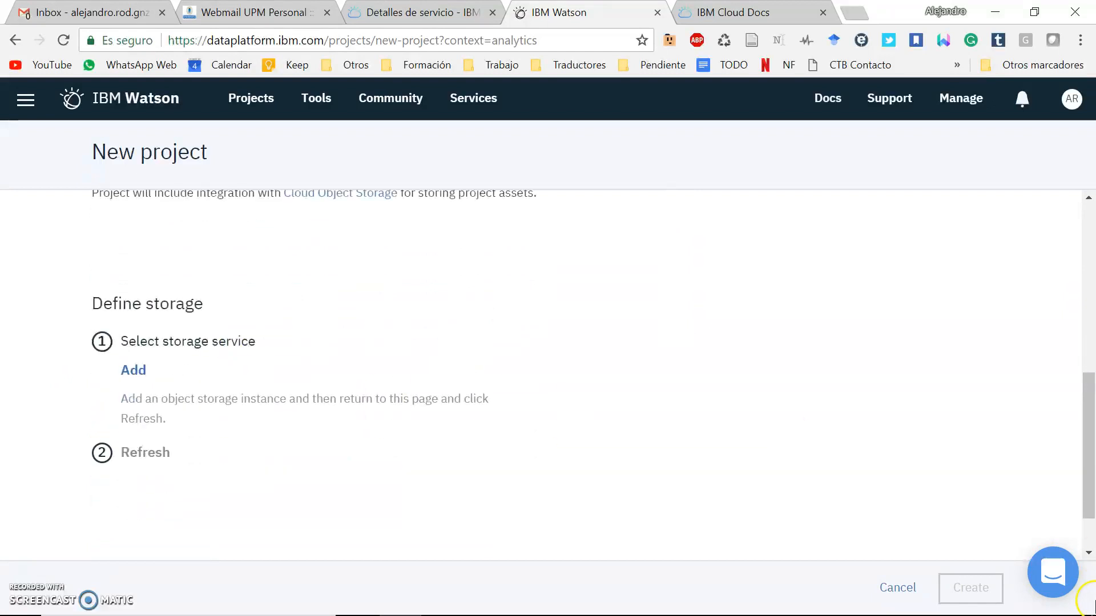
scroll(318, 305, "up", 3)
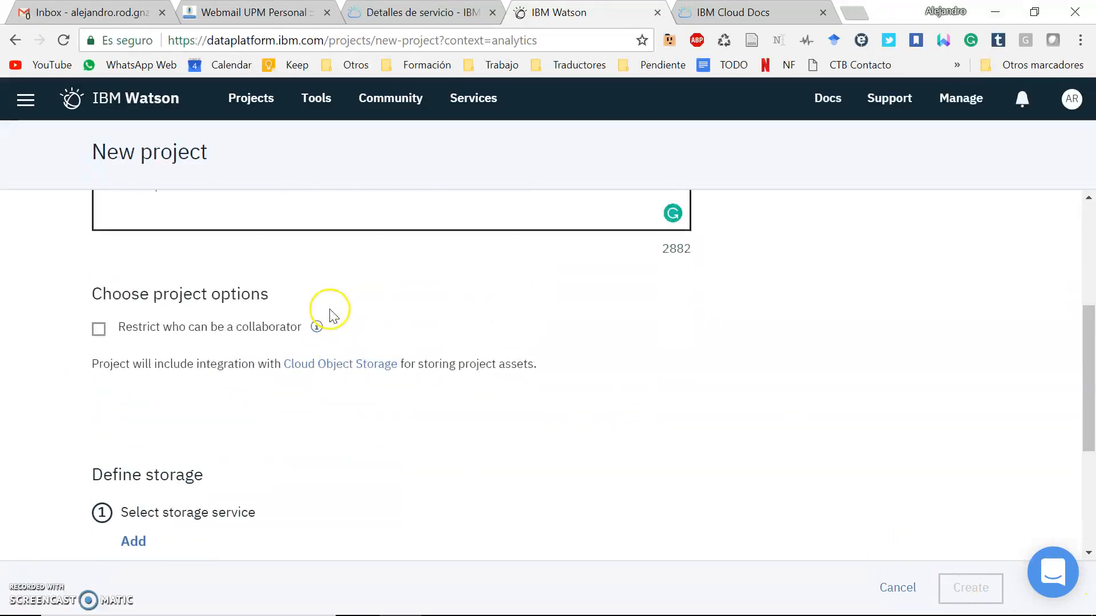
scroll(274, 396, "down", 2)
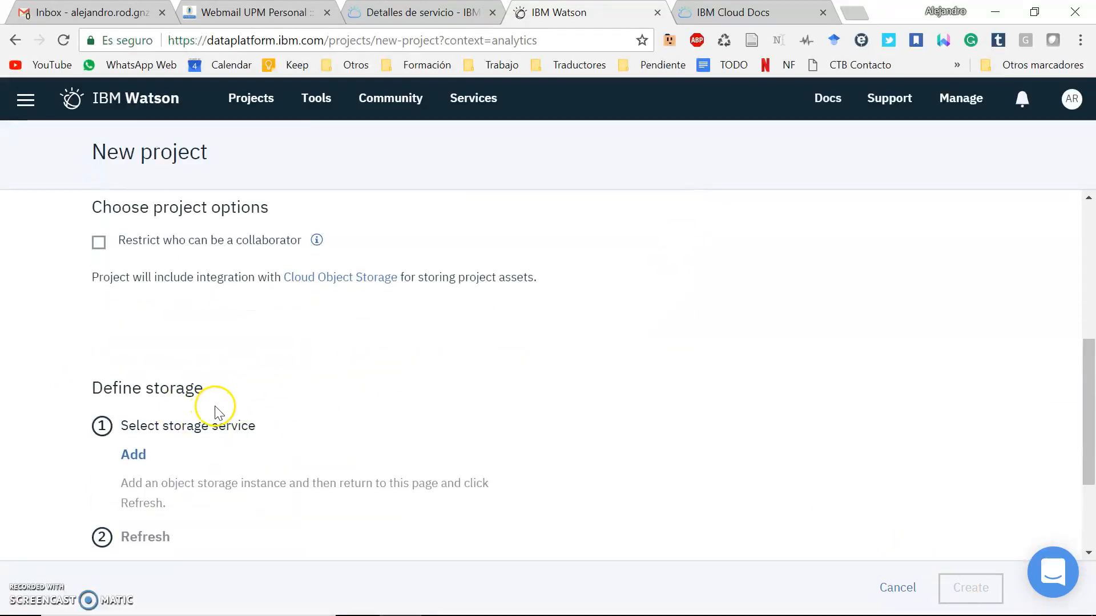
scroll(215, 410, "down", 3)
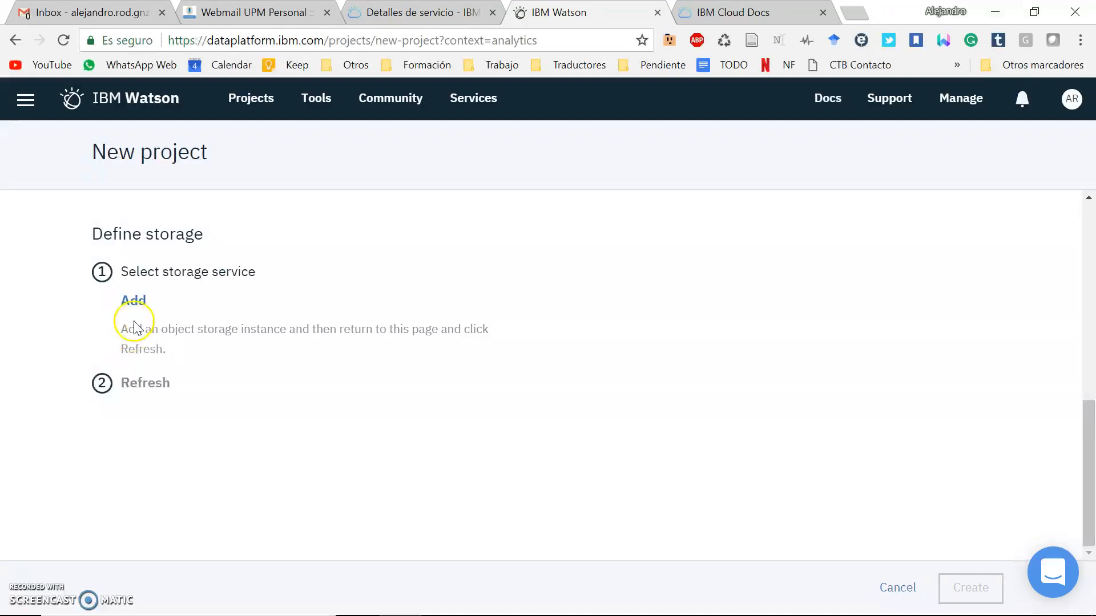
left_click(139, 302)
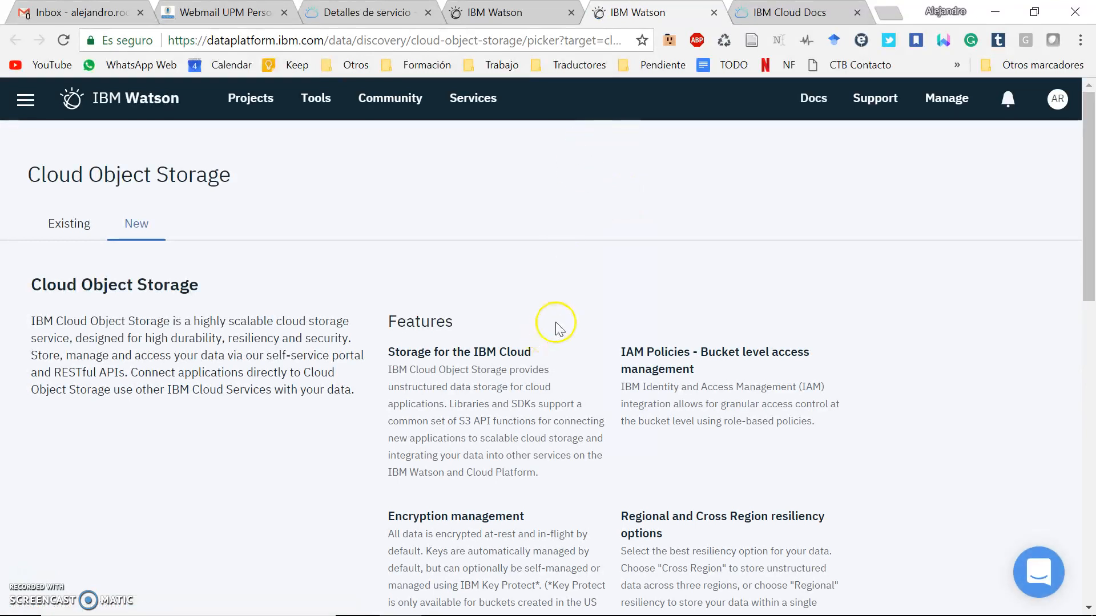
Create a Cloud Object Storage instance on the Lite plan in the default resource group, keeping the suggested service name.
scroll(577, 286, "down", 10)
scroll(171, 371, "down", 2)
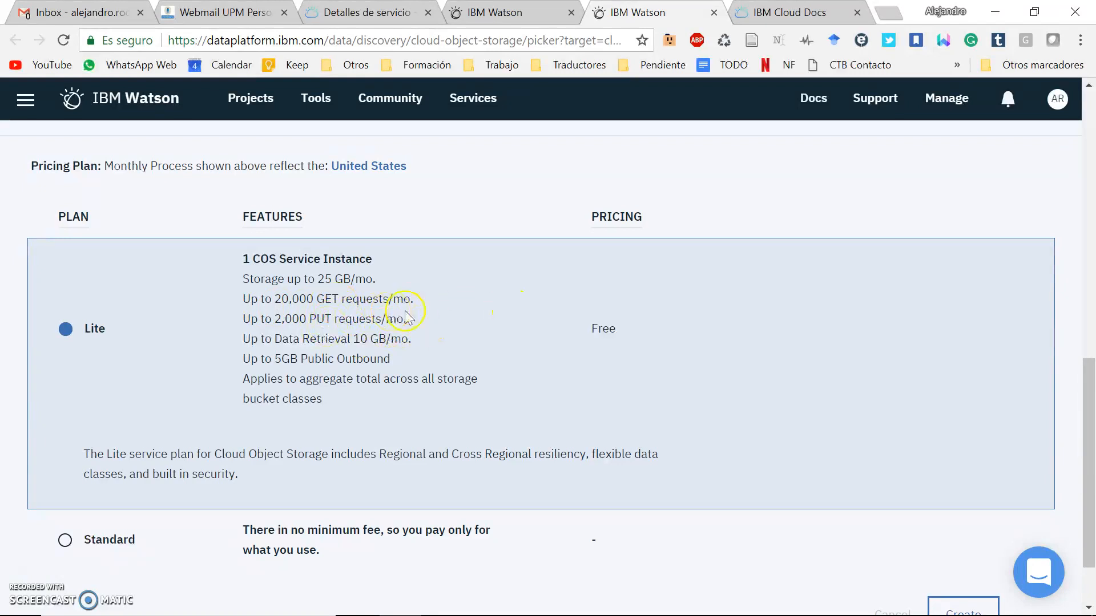
scroll(639, 365, "down", 1)
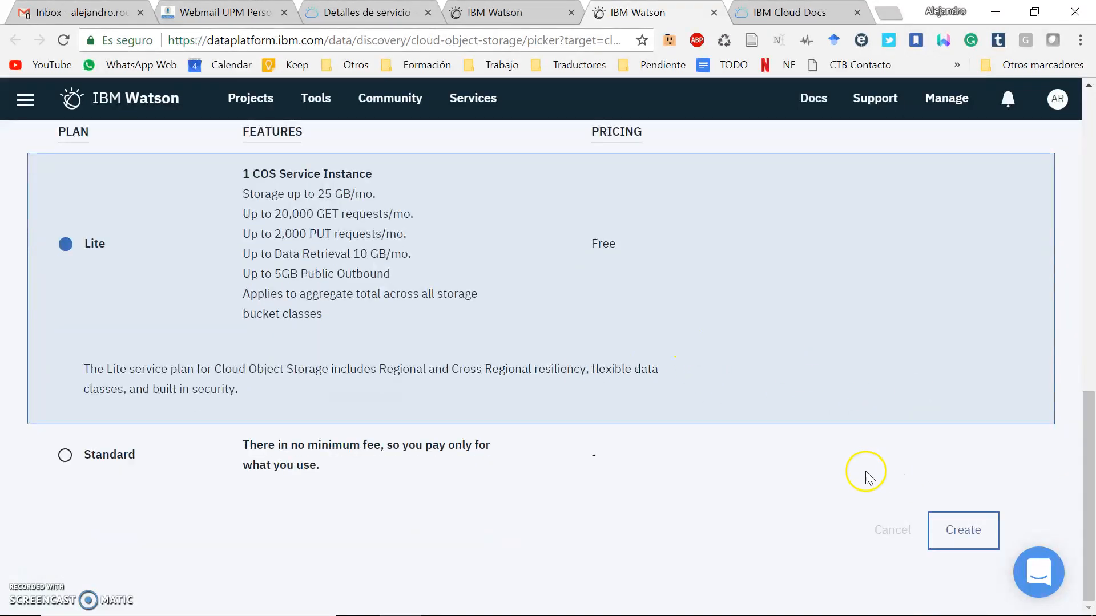
left_click(970, 530)
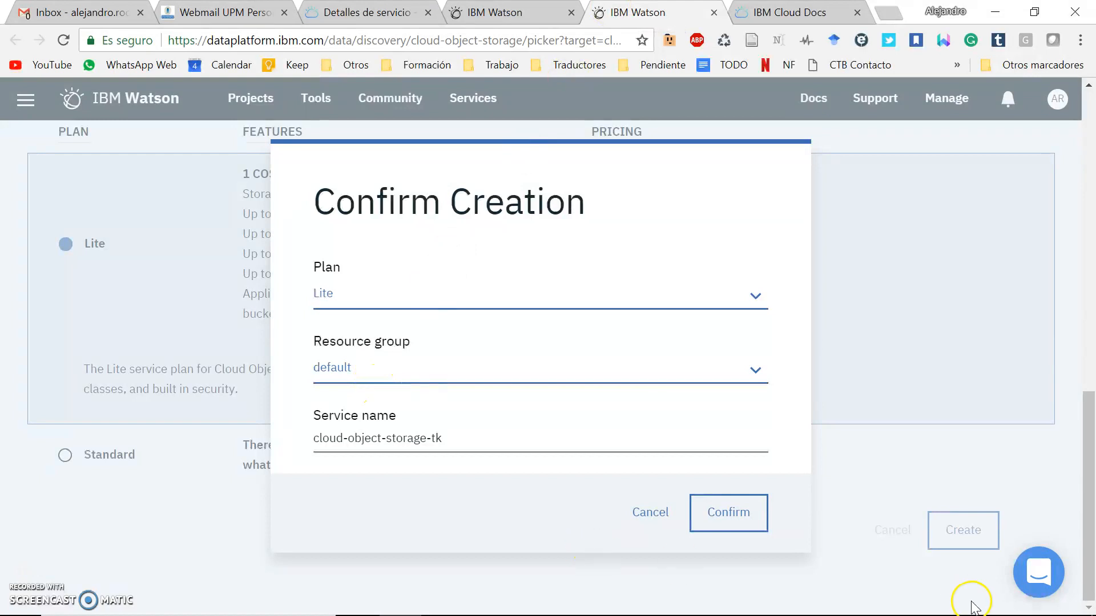
left_click(729, 513)
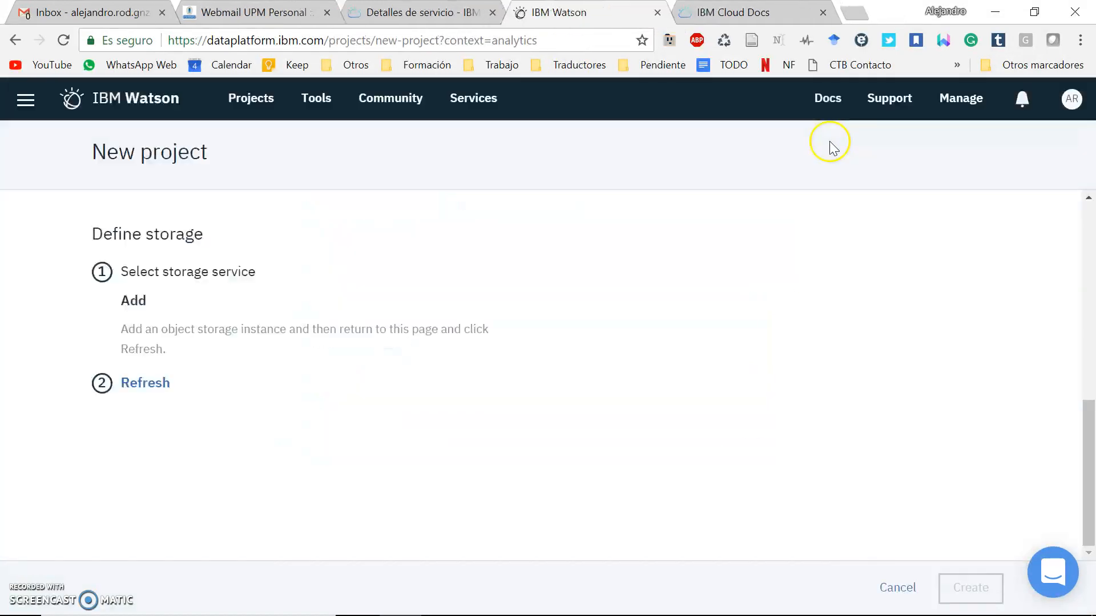
Refresh the project's storage selection to use cloud-object-storage-tk and create the project.
left_click(132, 384)
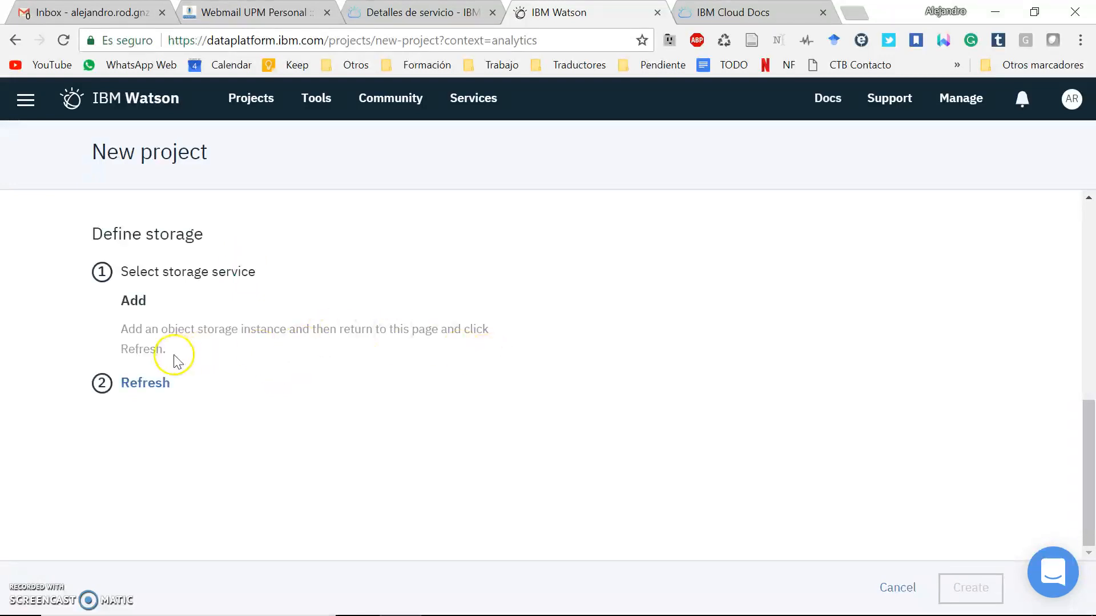
scroll(285, 356, "up", 3)
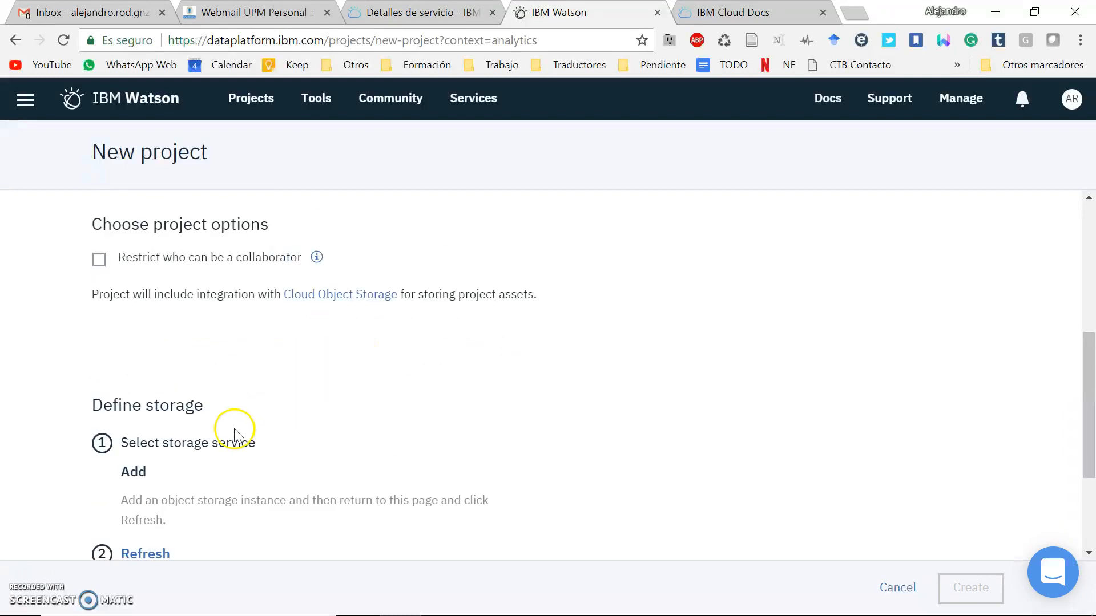
scroll(196, 484, "down", 4)
left_click(140, 382)
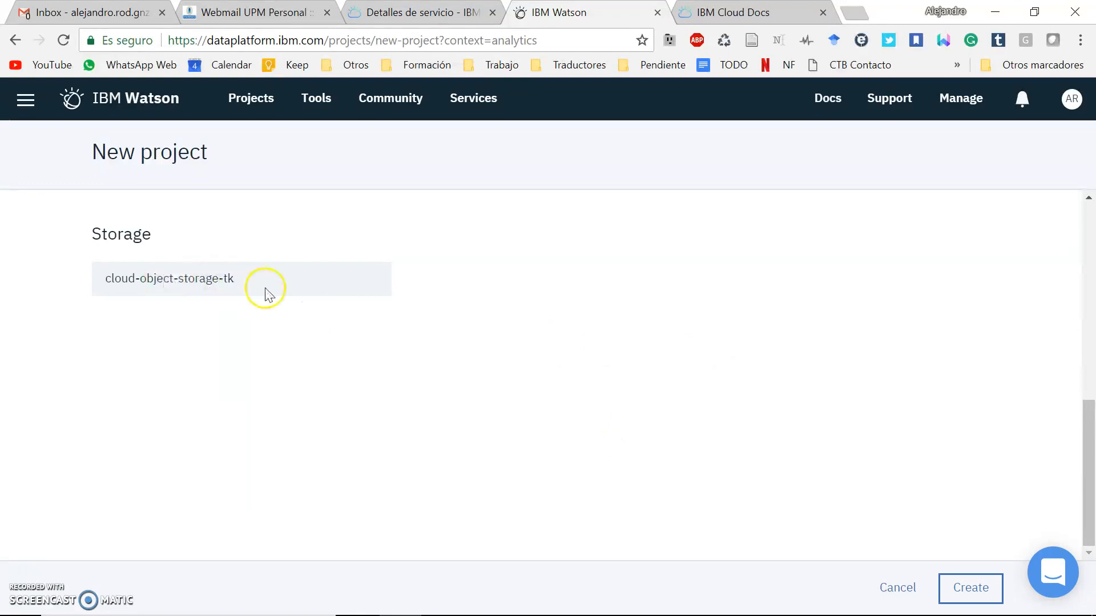
scroll(394, 384, "up", 4)
scroll(142, 525, "down", 2)
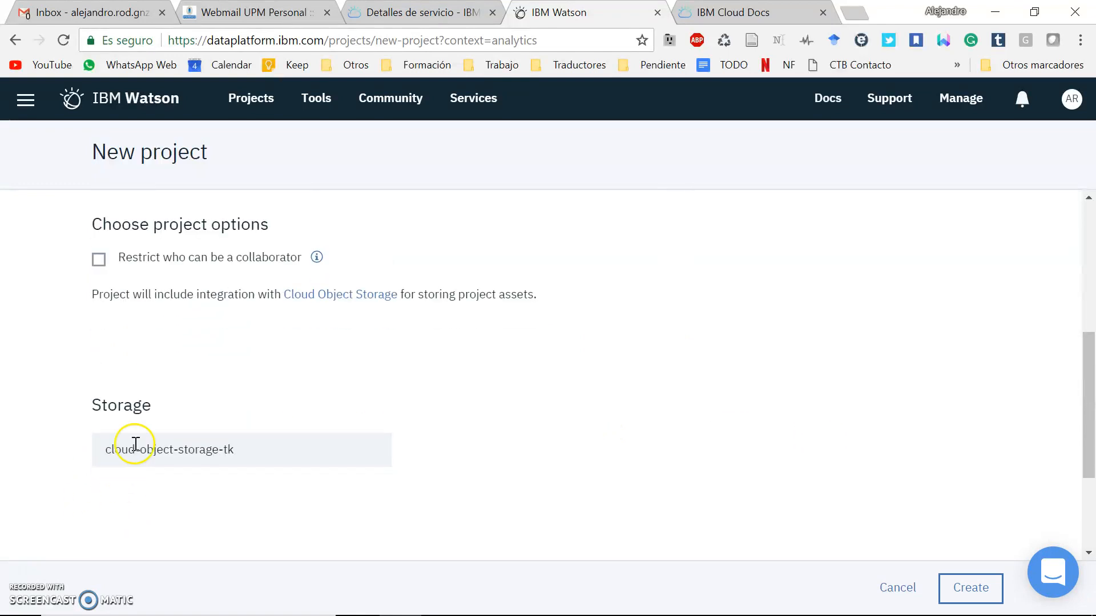
left_click(962, 588)
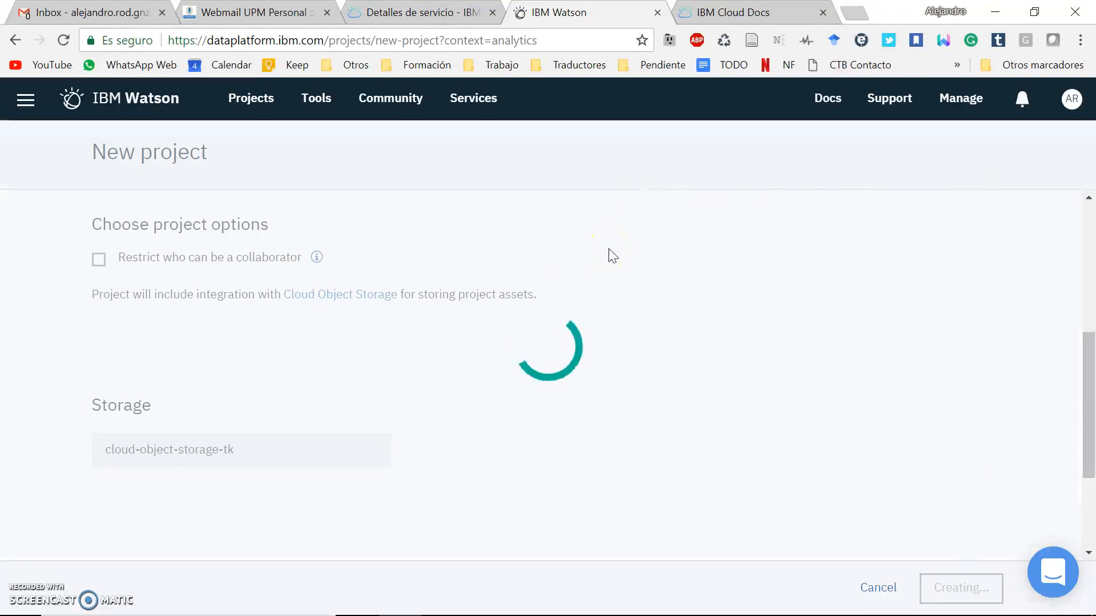
Look over the titanicML project overview and start adding a model to the project.
scroll(596, 286, "up", 6)
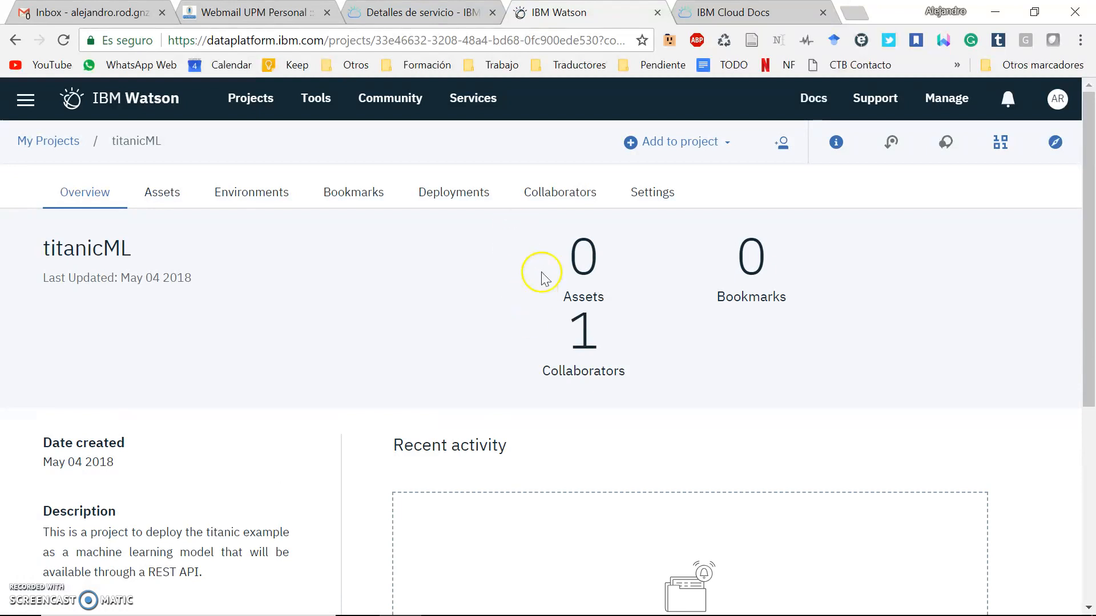
scroll(636, 293, "down", 5)
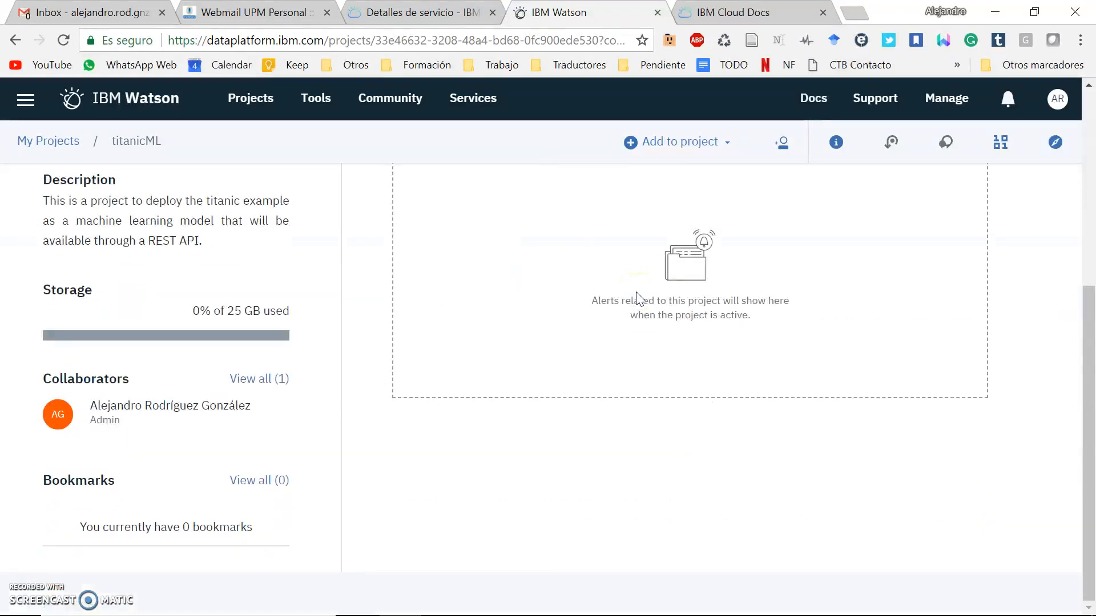
scroll(633, 308, "up", 5)
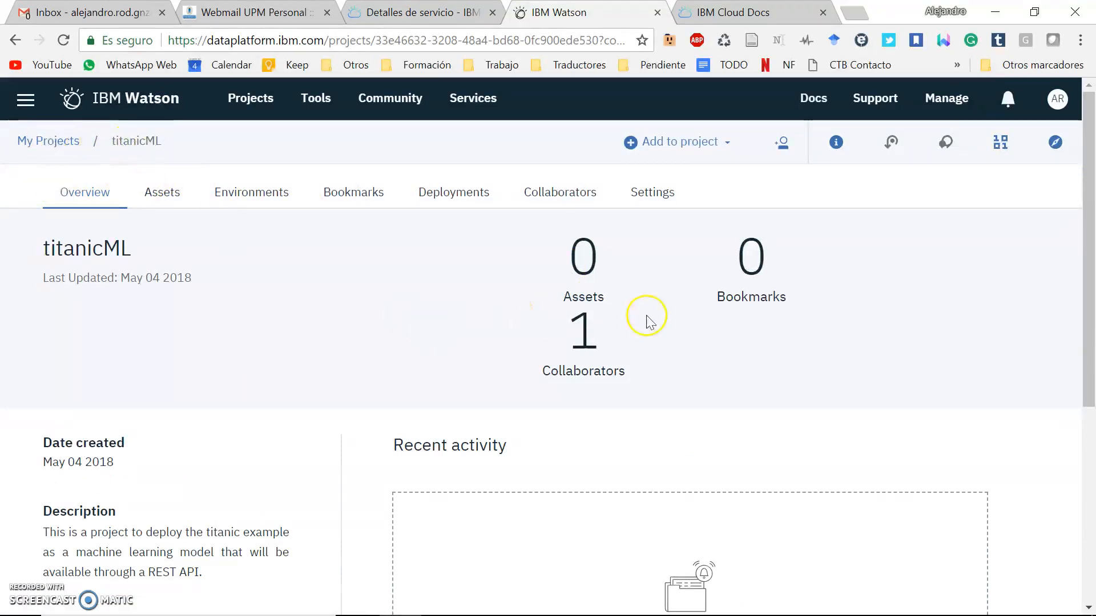
left_click(728, 147)
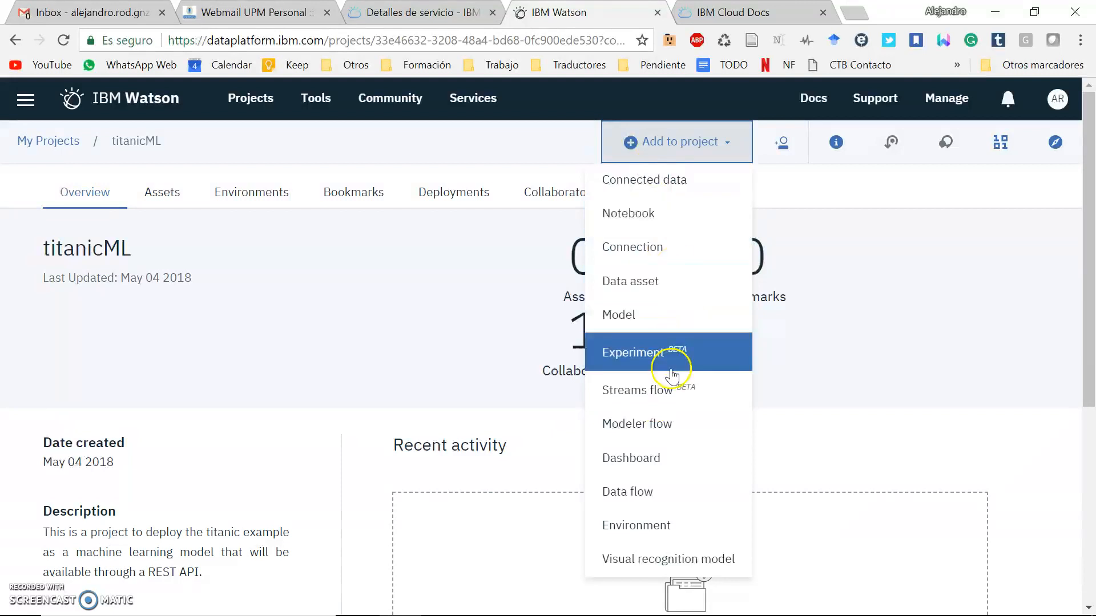
left_click(623, 318)
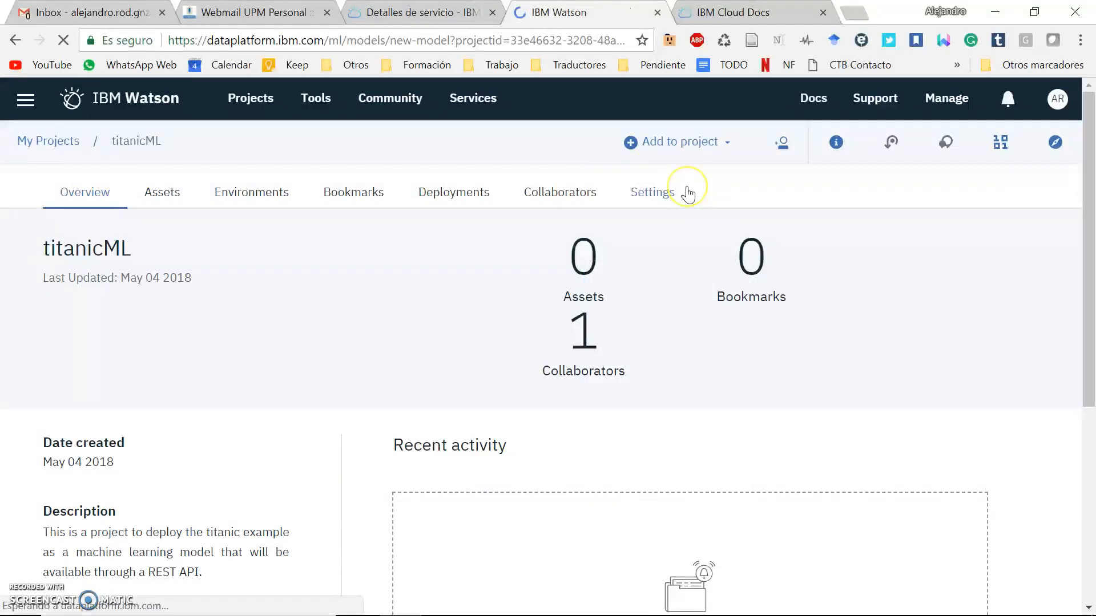
Name the new model titanicModel and describe it as "A decision tree model generated with SPSS Modeler.".
left_click(204, 306)
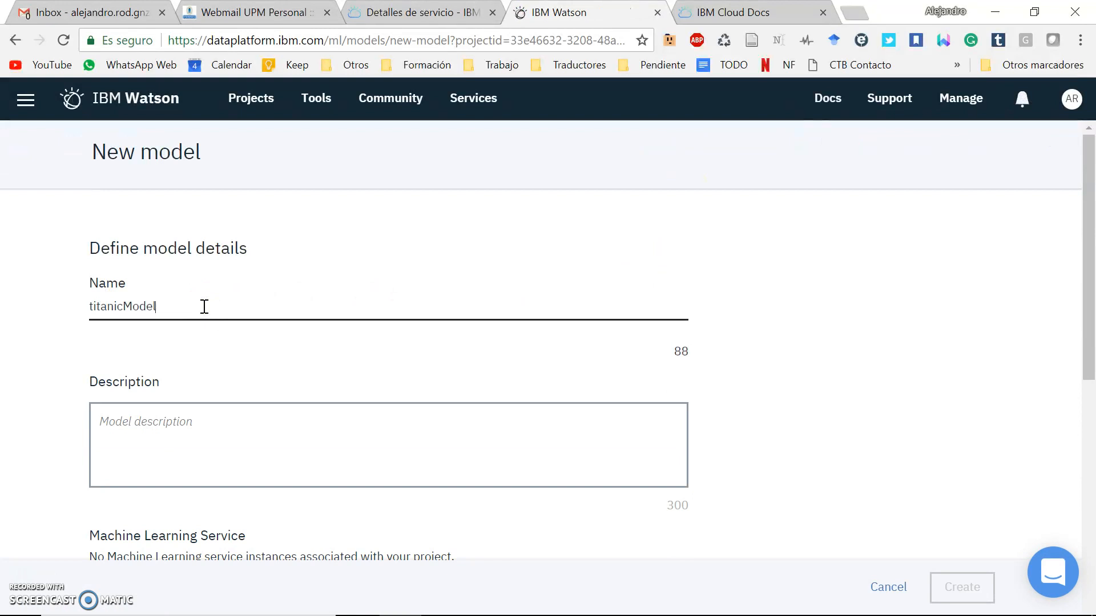
left_click(222, 423)
type("A decision tree model generated with SPSS Modeler.")
scroll(222, 422, "down", 3)
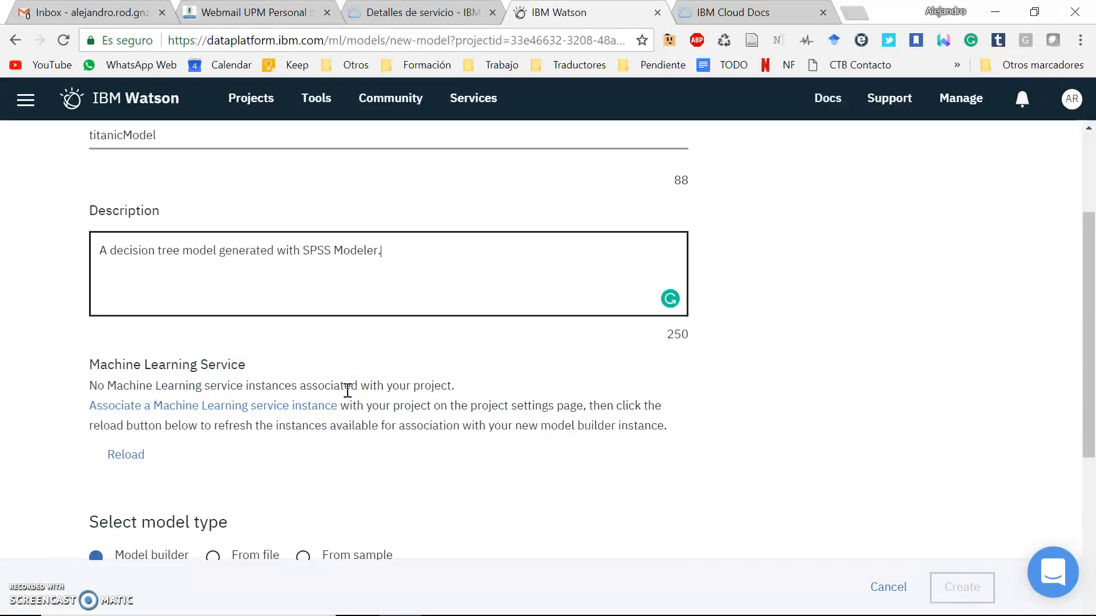
Associate a new Machine Learning service instance on the Lite plan, keeping the suggested space and service name.
left_click(303, 412)
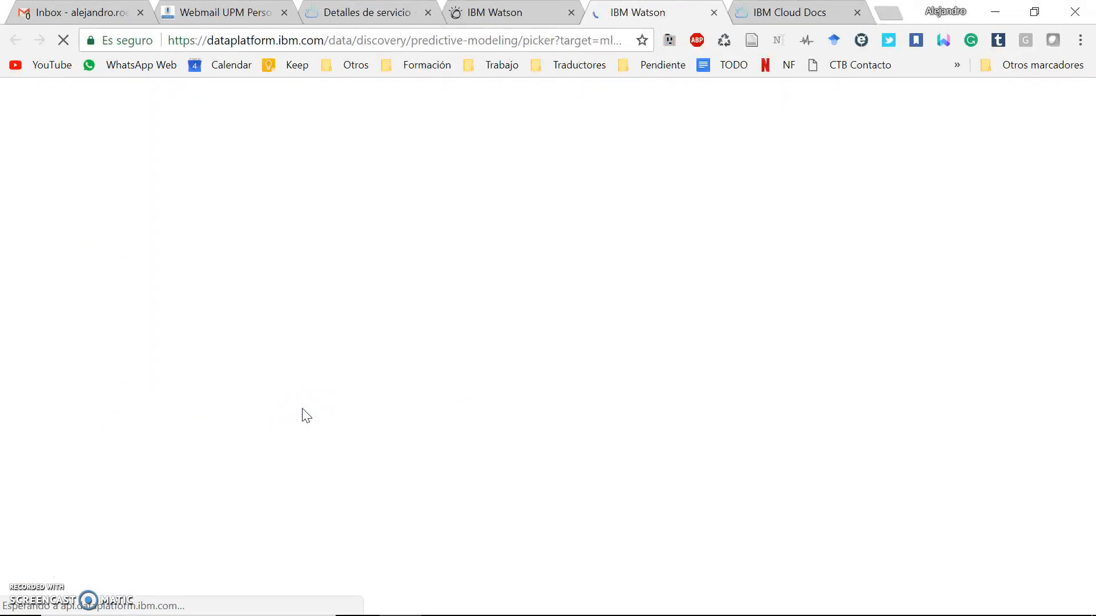
scroll(262, 362, "down", 6)
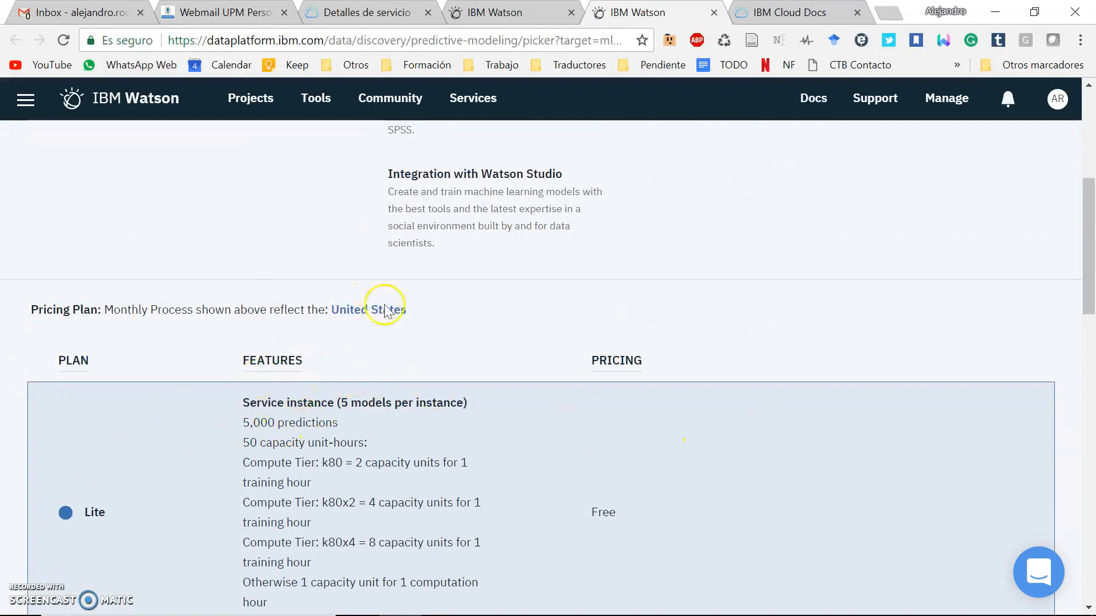
scroll(288, 372, "down", 2)
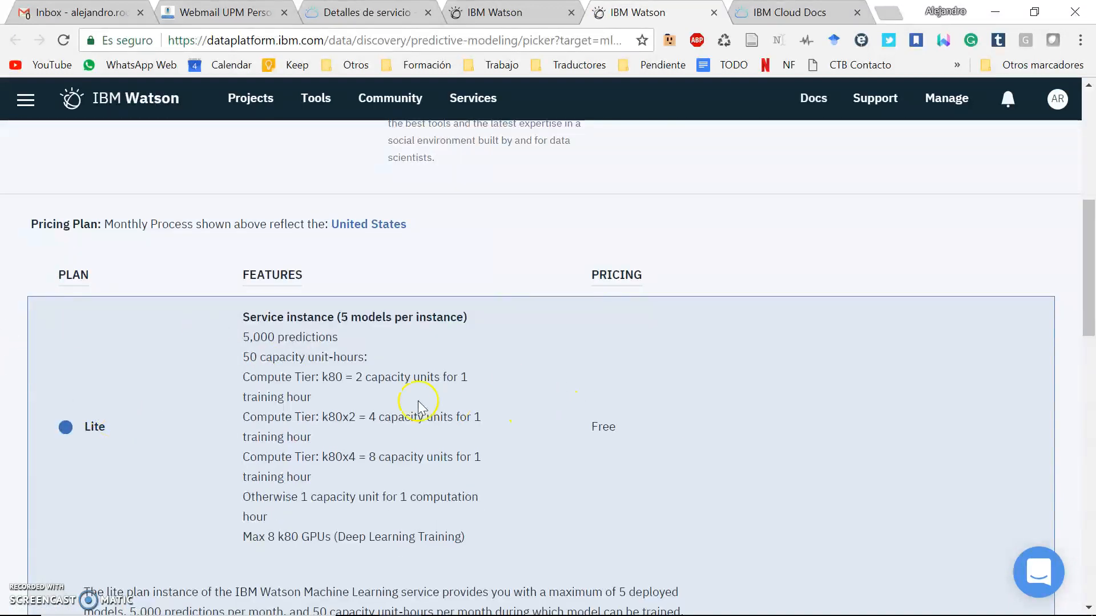
scroll(418, 407, "down", 2)
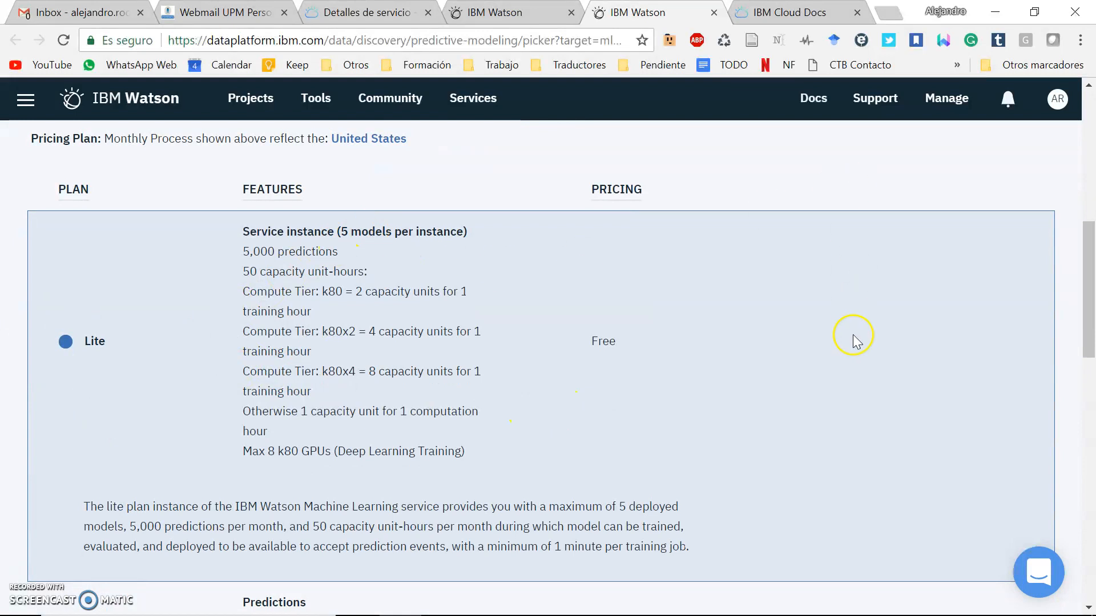
scroll(856, 341, "down", 15)
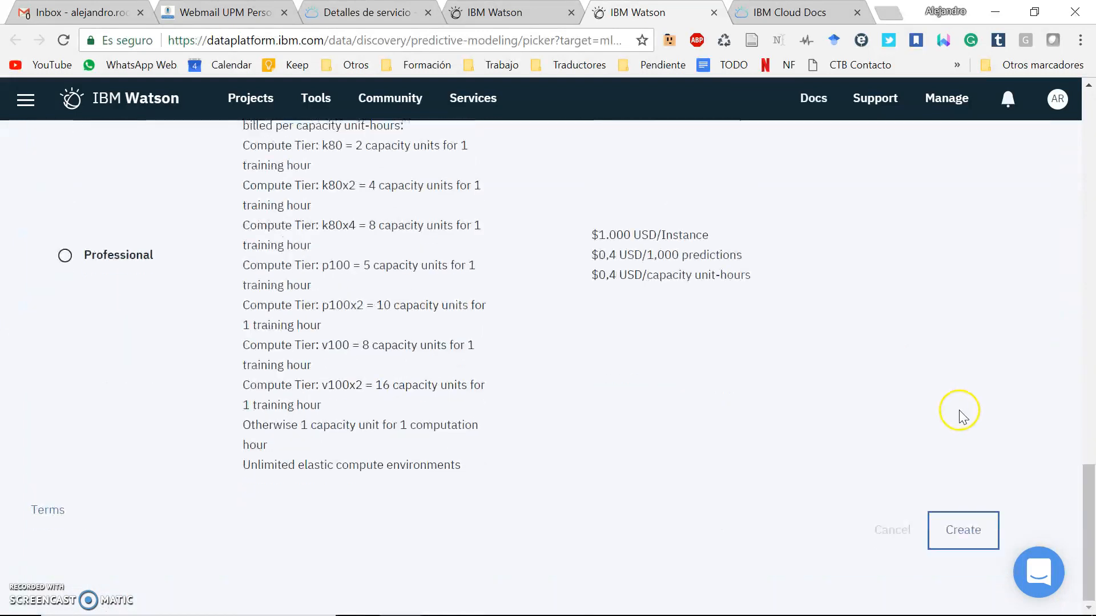
left_click(974, 540)
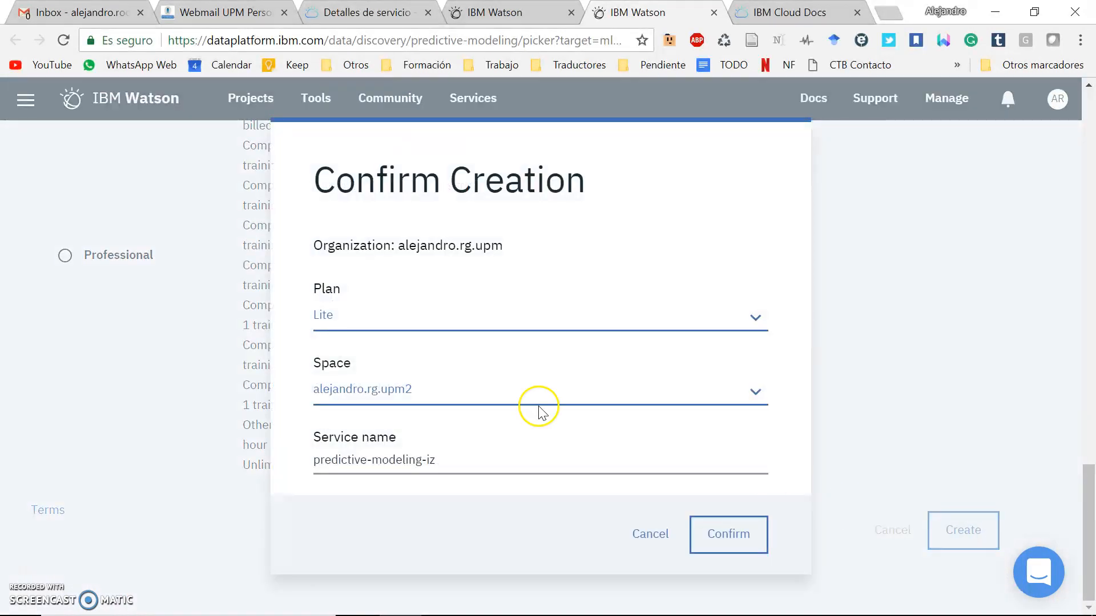
left_click(725, 536)
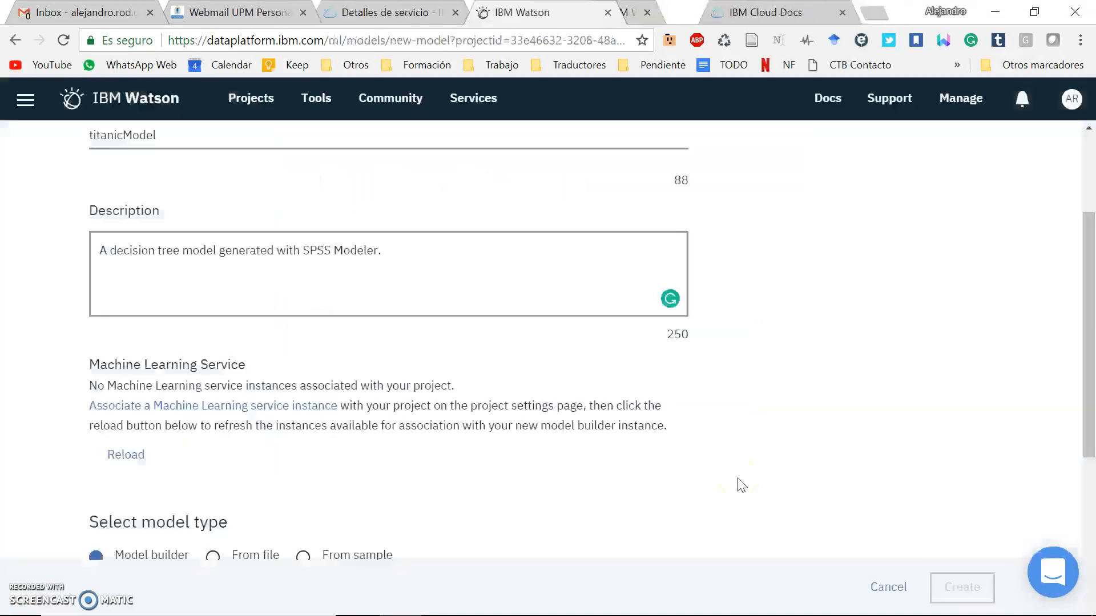
Reload the available Machine Learning services and keep predictive-modeling-iz for the new model.
left_click(124, 454)
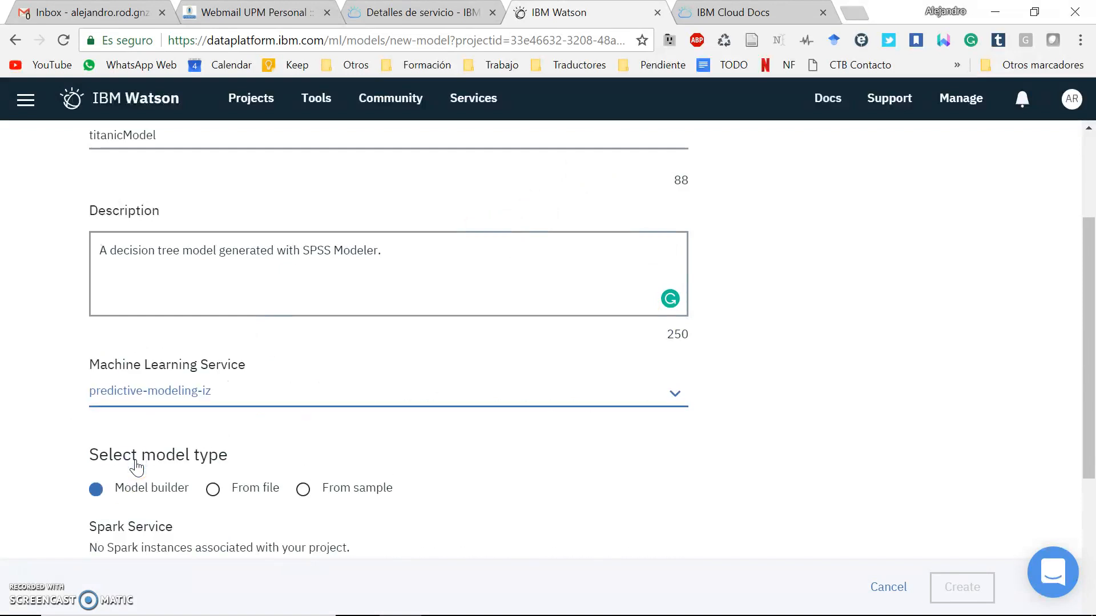
left_click(156, 400)
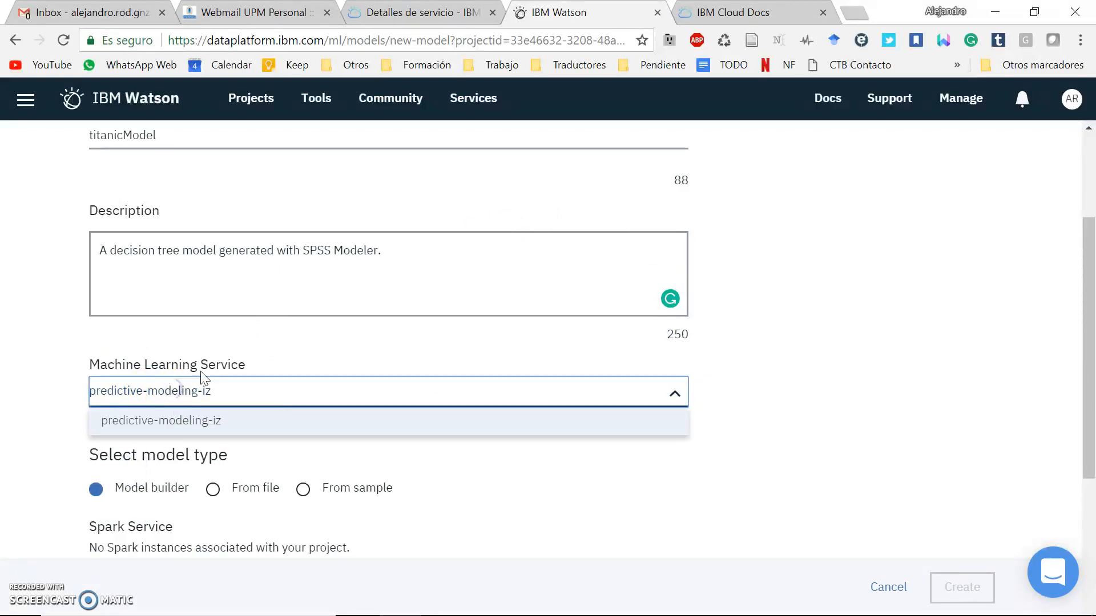
scroll(366, 408, "down", 2)
left_click(805, 345)
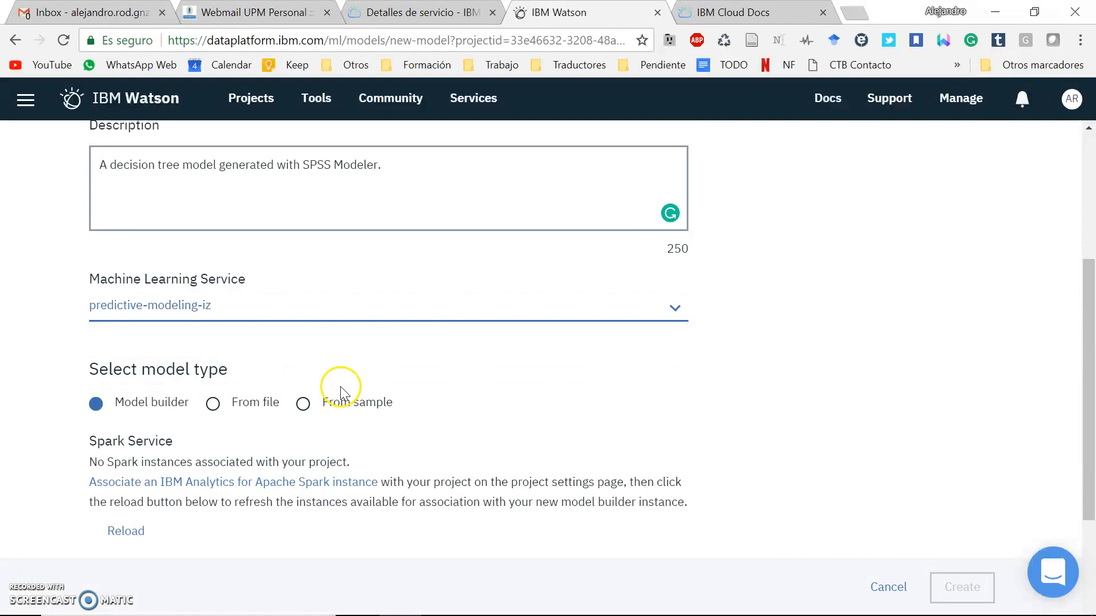
Review the model type options and look through the sample models offered for the new model.
scroll(108, 419, "down", 2)
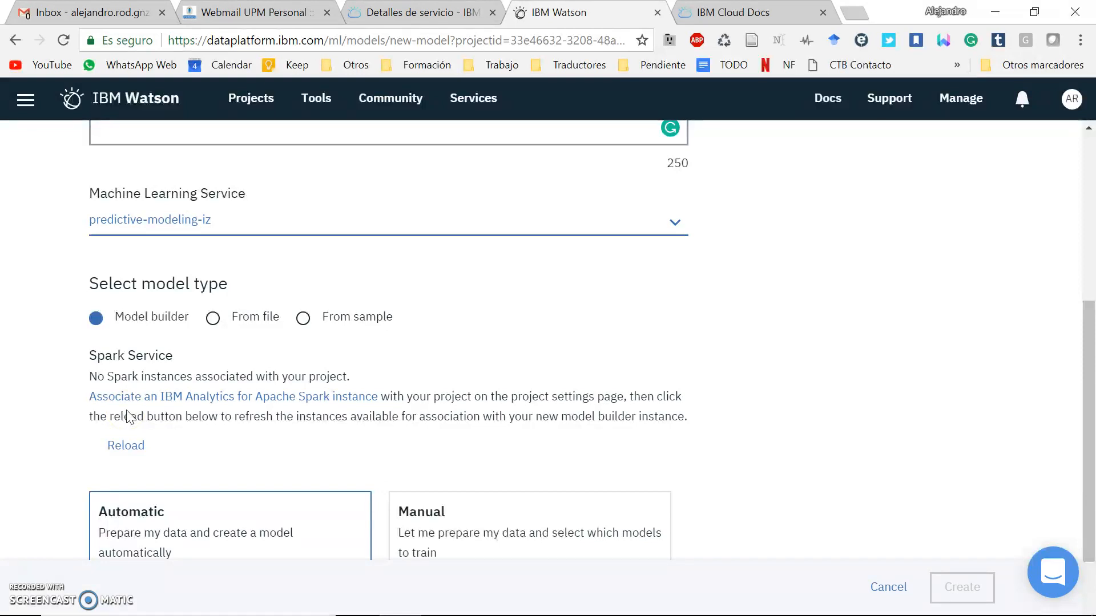
left_click(304, 315)
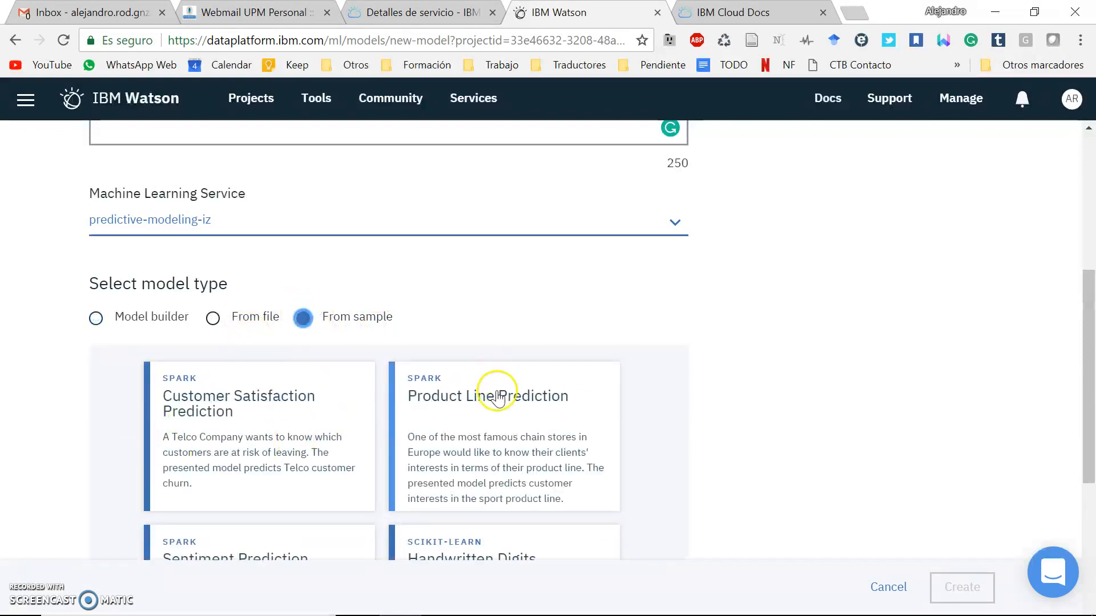
scroll(399, 457, "down", 3)
scroll(356, 396, "down", 5)
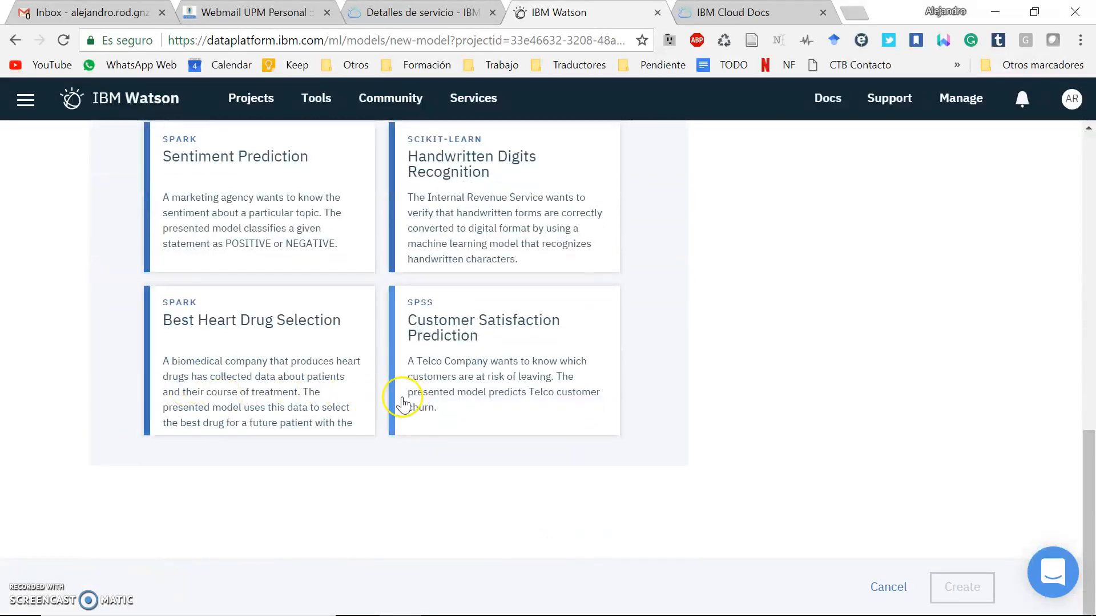
scroll(398, 398, "up", 7)
Set the model type to From file so that a PMML model file can be supplied.
left_click(251, 253)
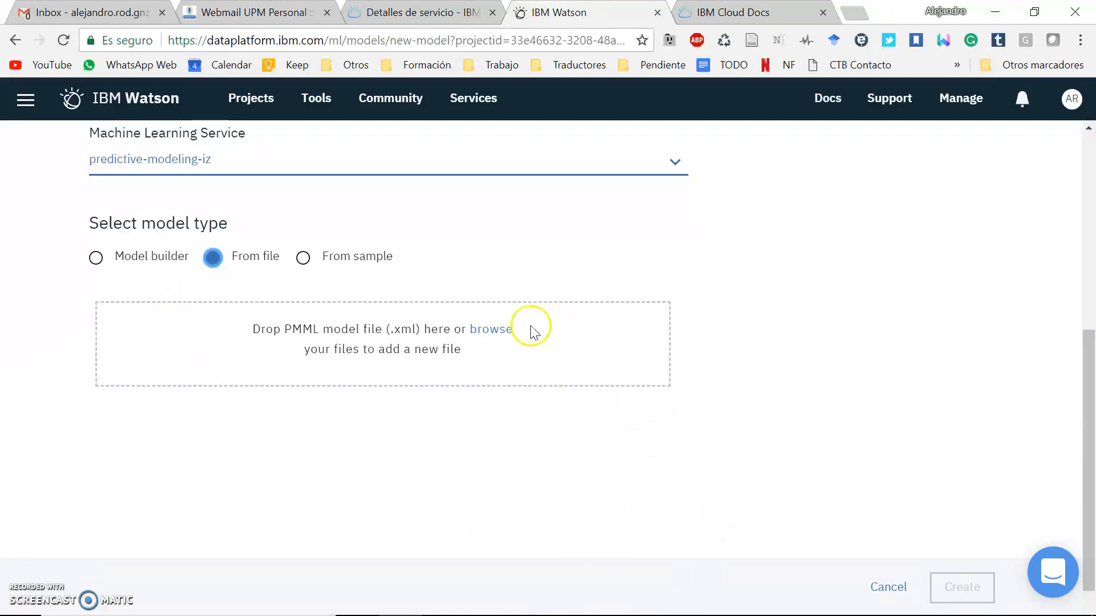
left_click_drag(393, 331, 416, 328)
left_click(403, 380)
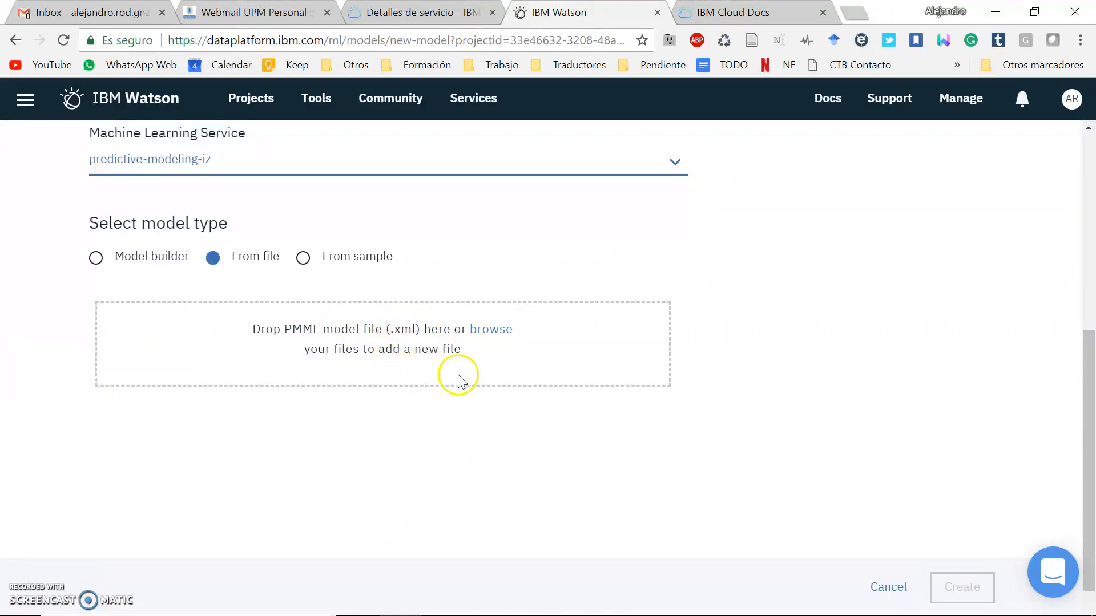
Switch to IBM SPSS Modeler and save the titanic stream.
mouse_move(534, 611)
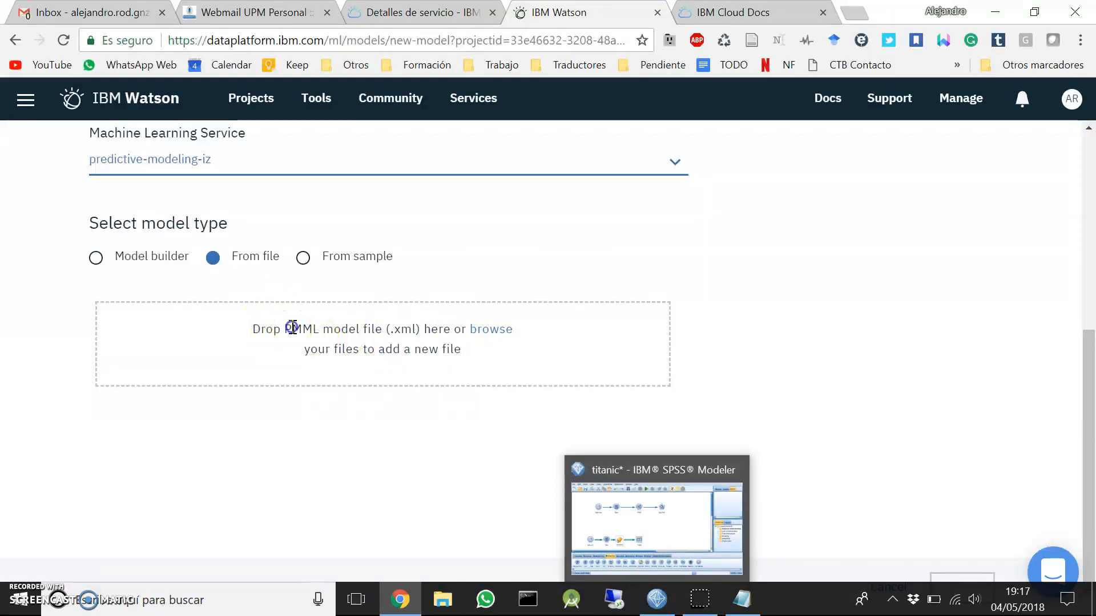
left_click(656, 513)
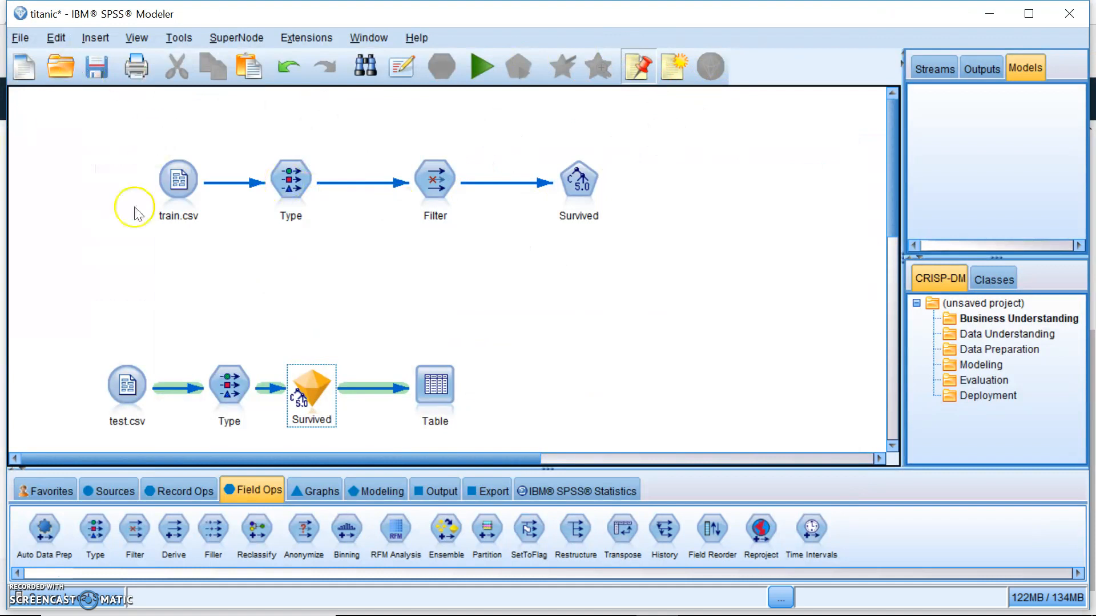
left_click(96, 67)
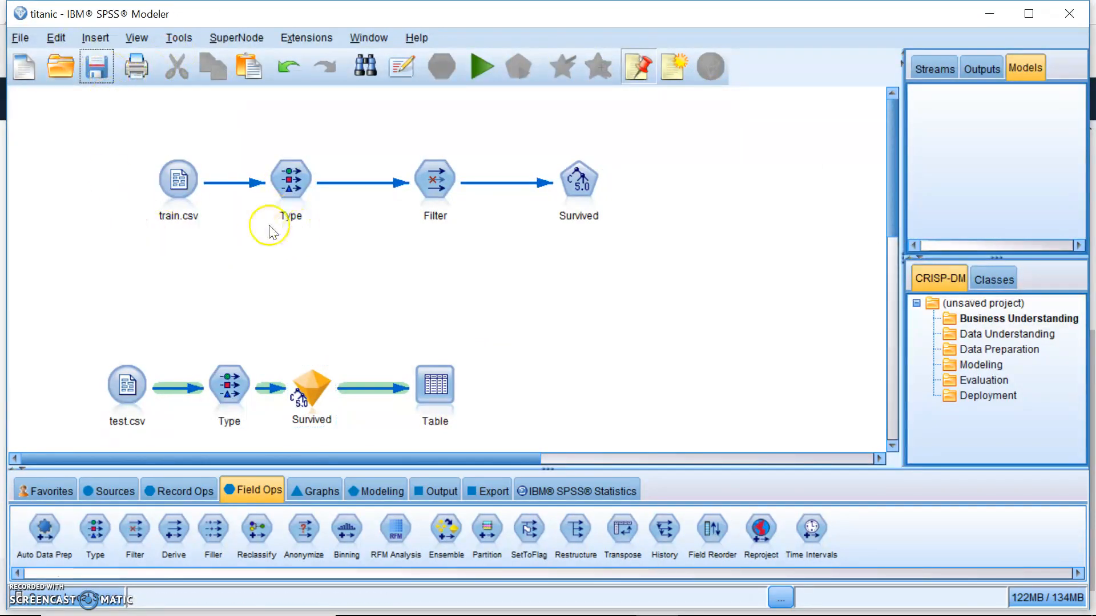
left_click(484, 410)
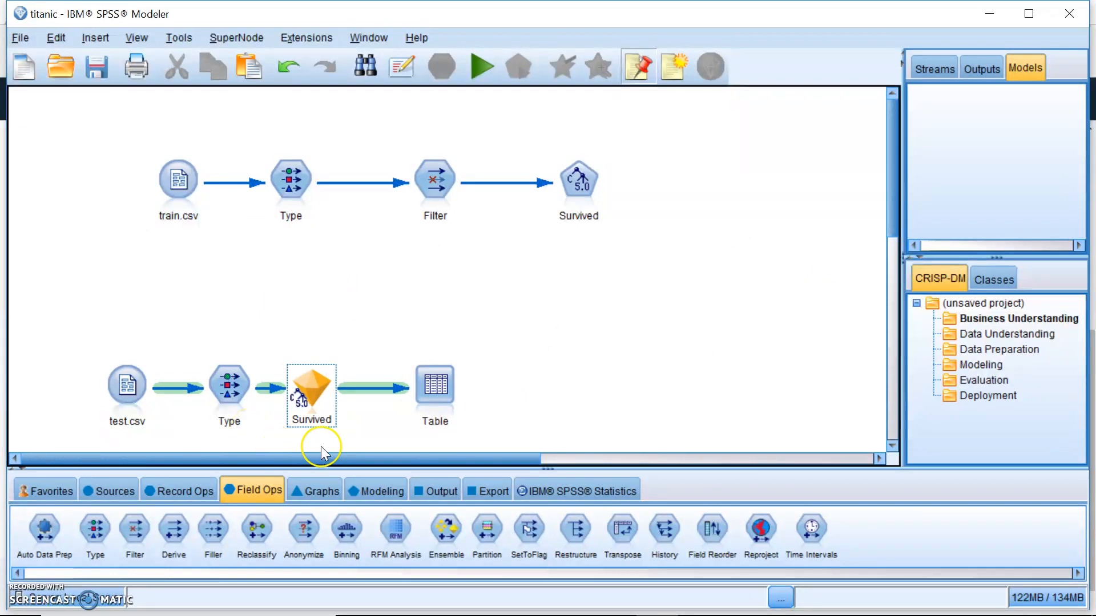
Inspect the test.csv scoring branch and check the Use as Scoring Branch setting of its Table node.
left_click_drag(517, 429, 25, 303)
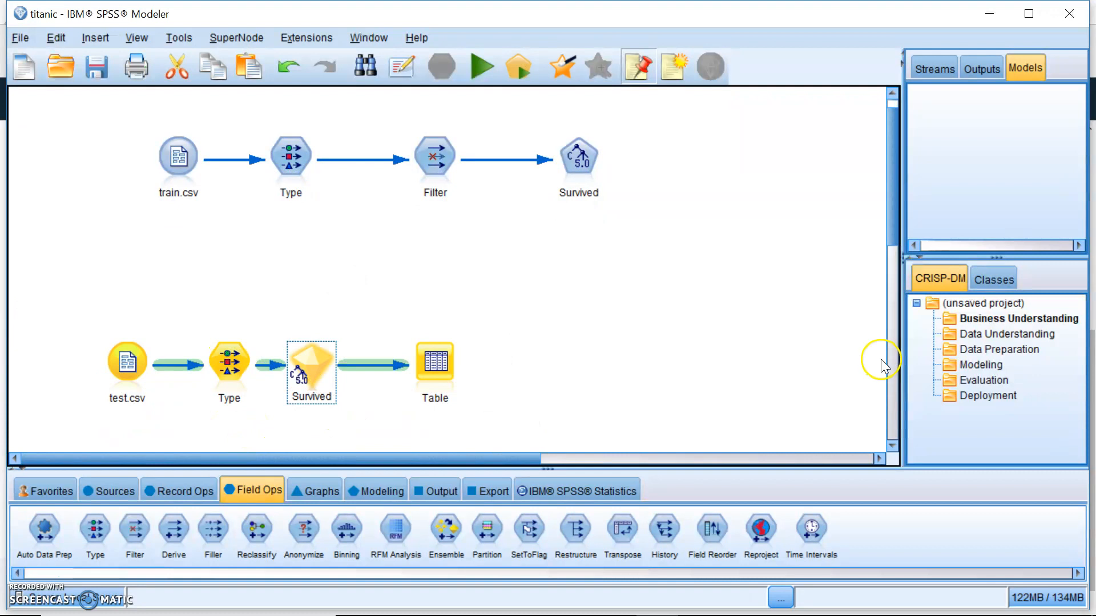
left_click(372, 403)
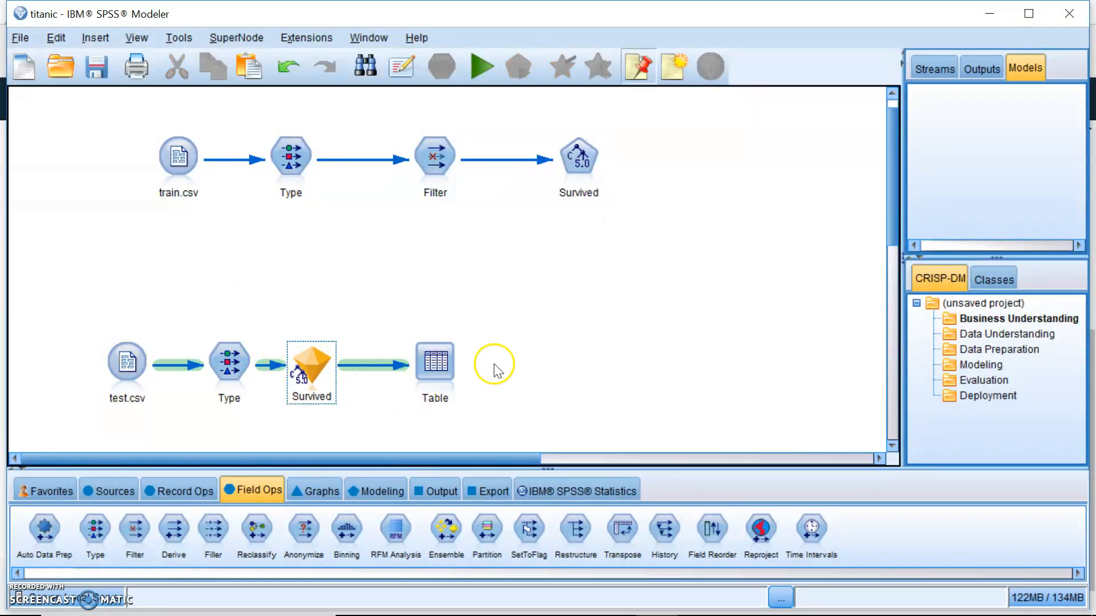
right_click(433, 363)
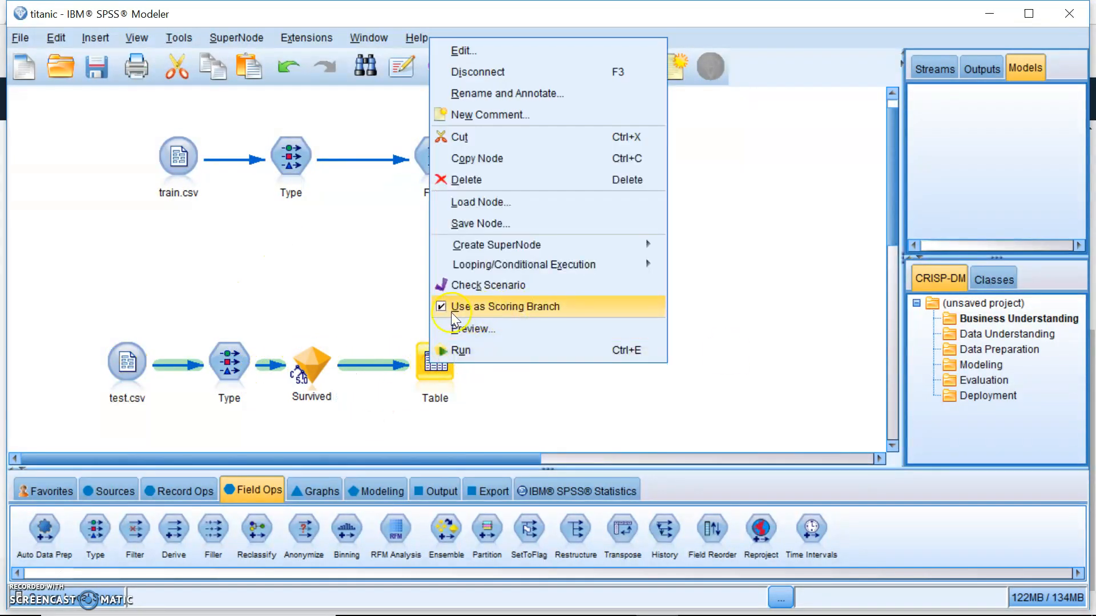
left_click(793, 341)
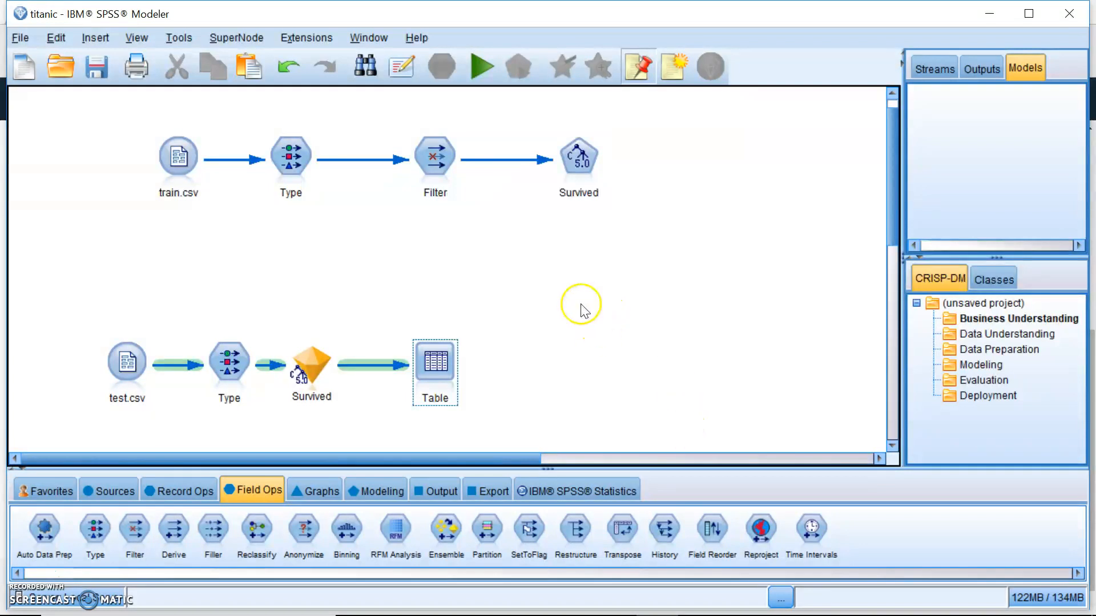
Run the titanic stream to train the C5.0 Survived model on the train.csv branch, and close the output table.
left_click(180, 163)
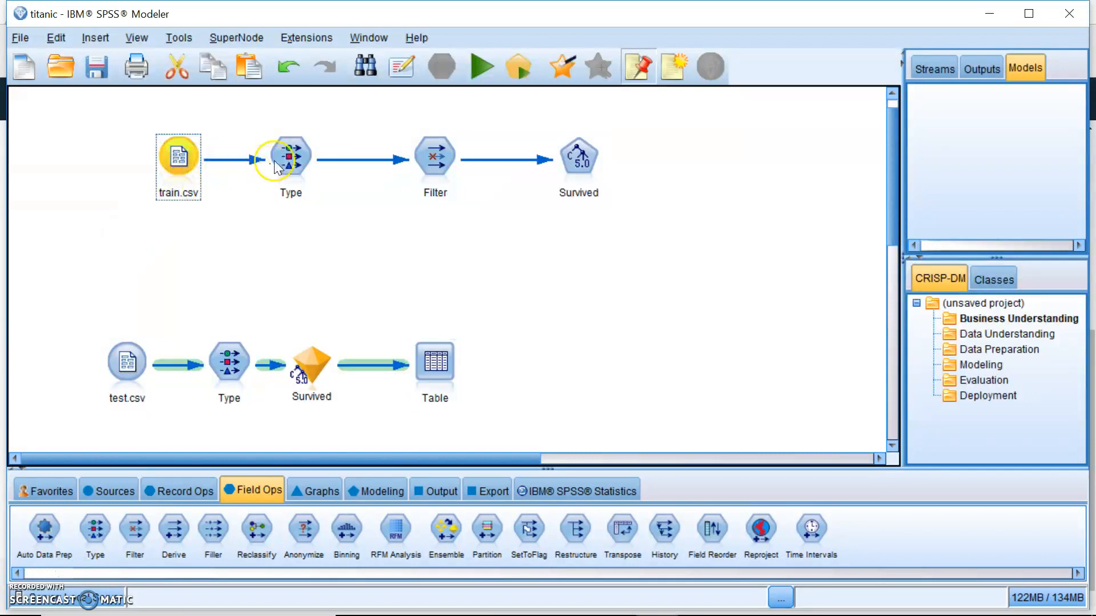
left_click(291, 158)
left_click(179, 159)
left_click(294, 166)
left_click(437, 154)
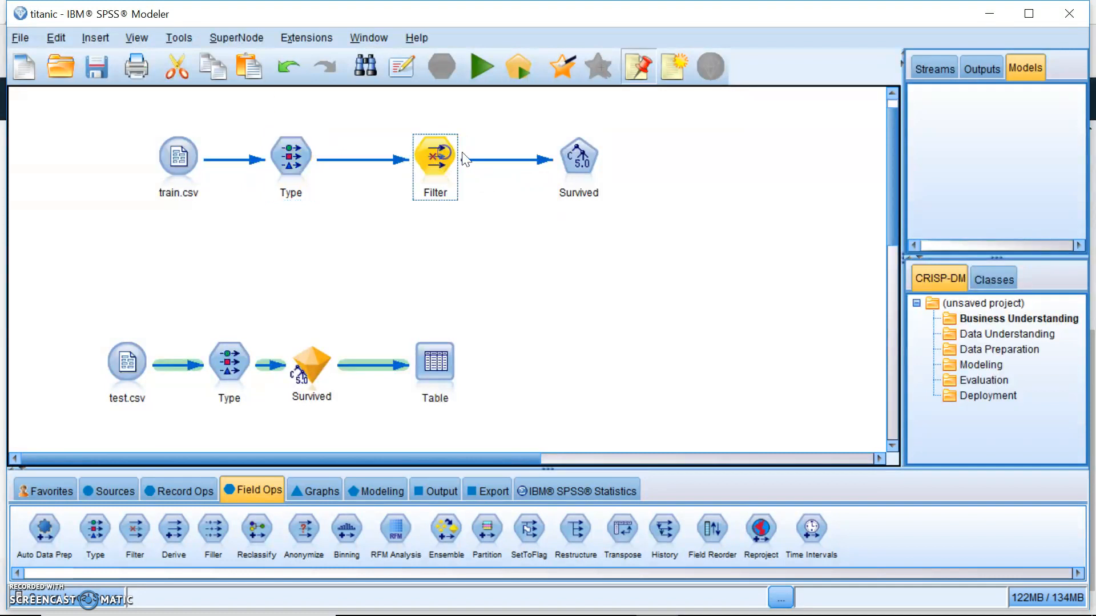
left_click(579, 161)
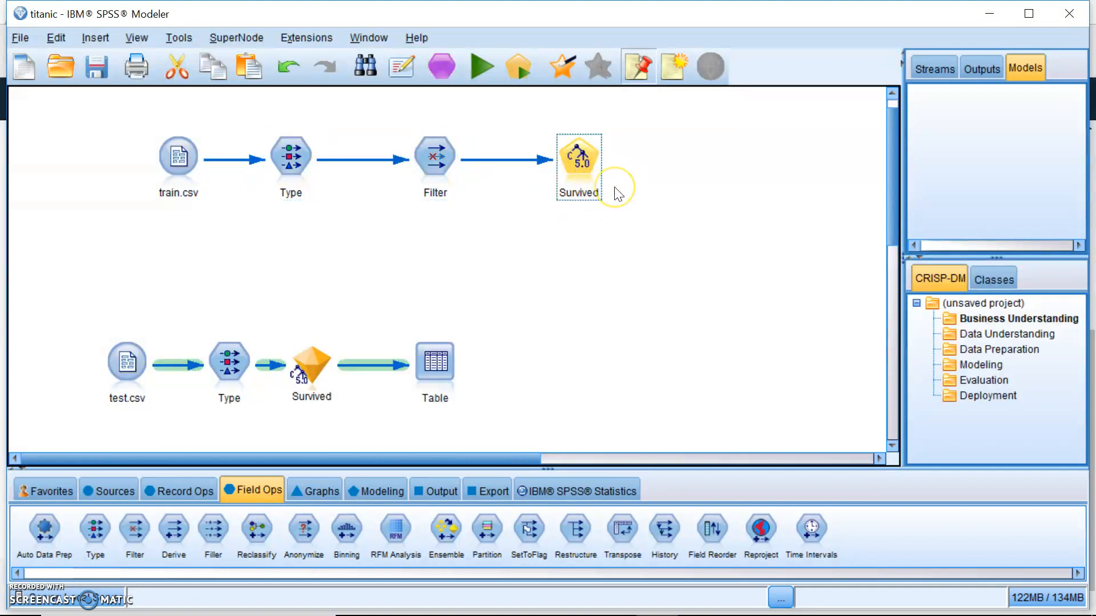
left_click(479, 67)
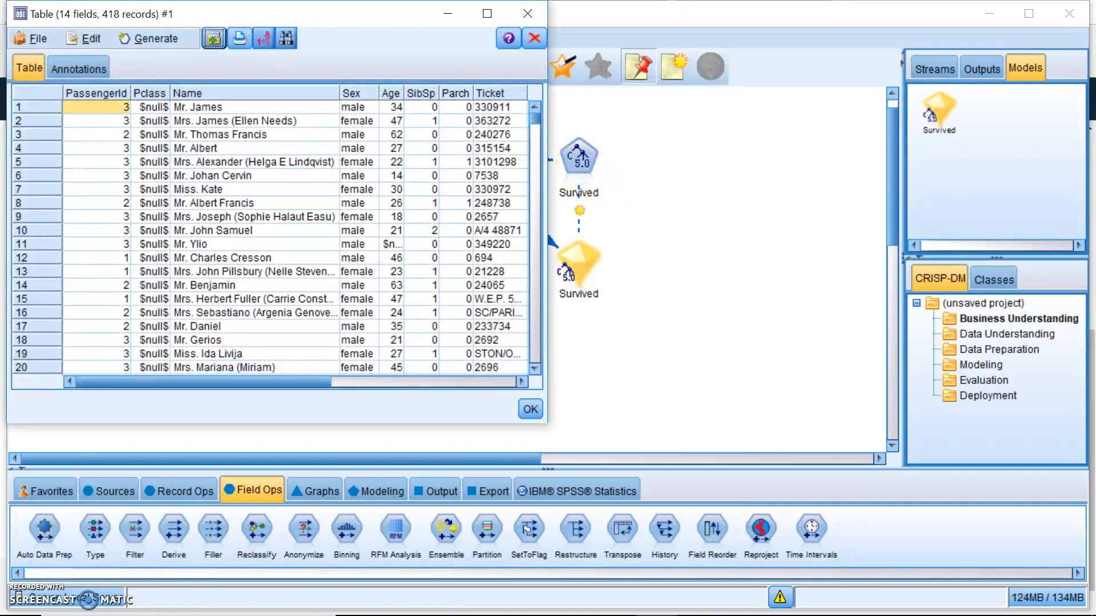
left_click(527, 13)
Export the generated Survived model as PMML to SurvivedPMML.xml on the Desktop, replacing the existing file.
left_click(580, 280)
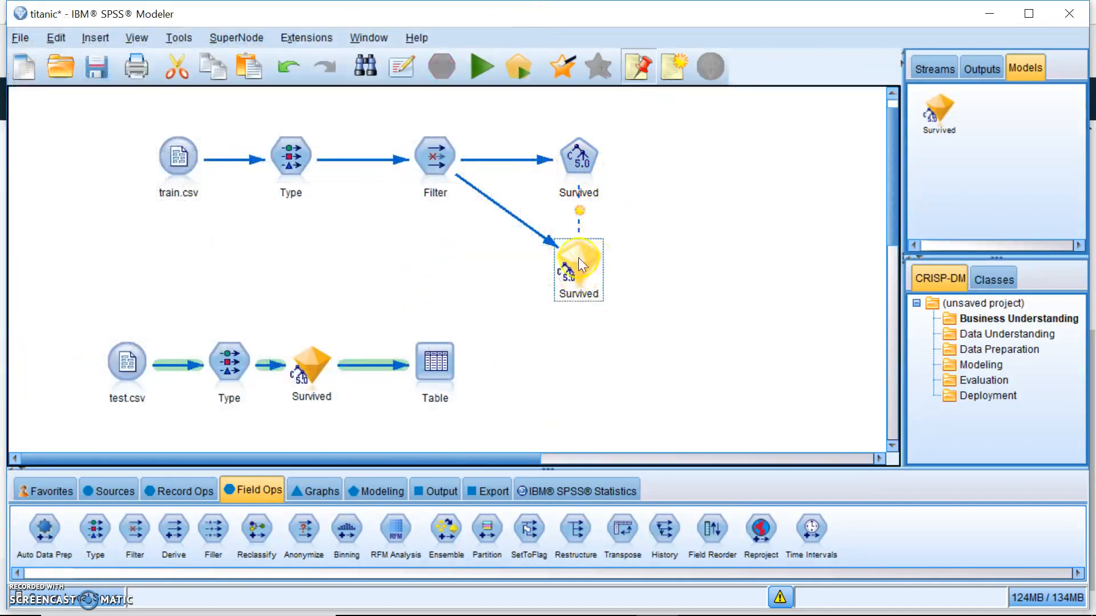
left_click(939, 107)
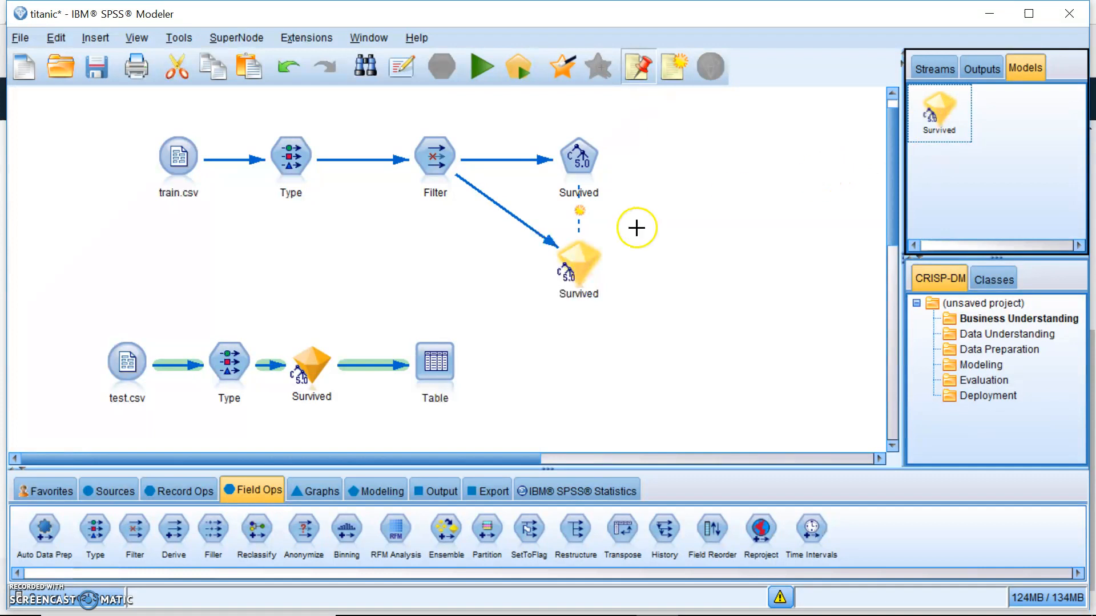
left_click(585, 276)
left_click(938, 111)
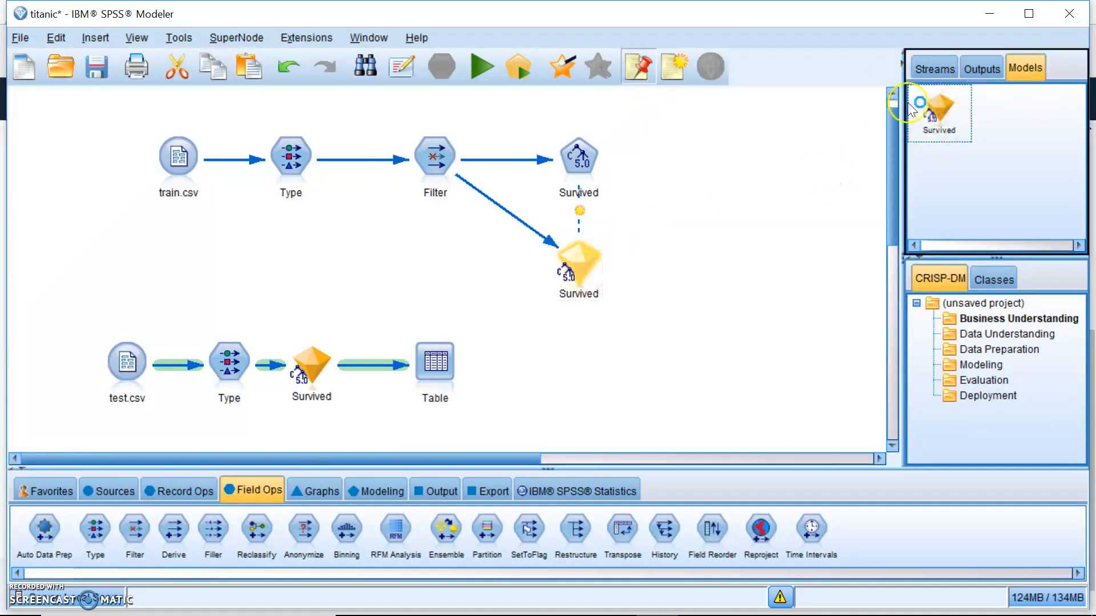
right_click(935, 112)
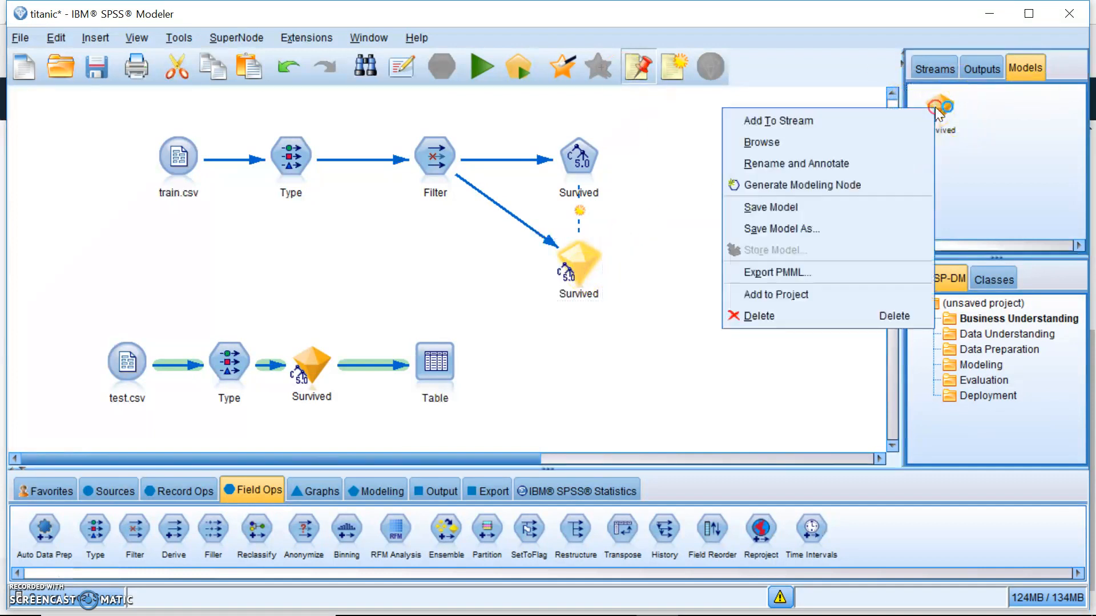
left_click(781, 274)
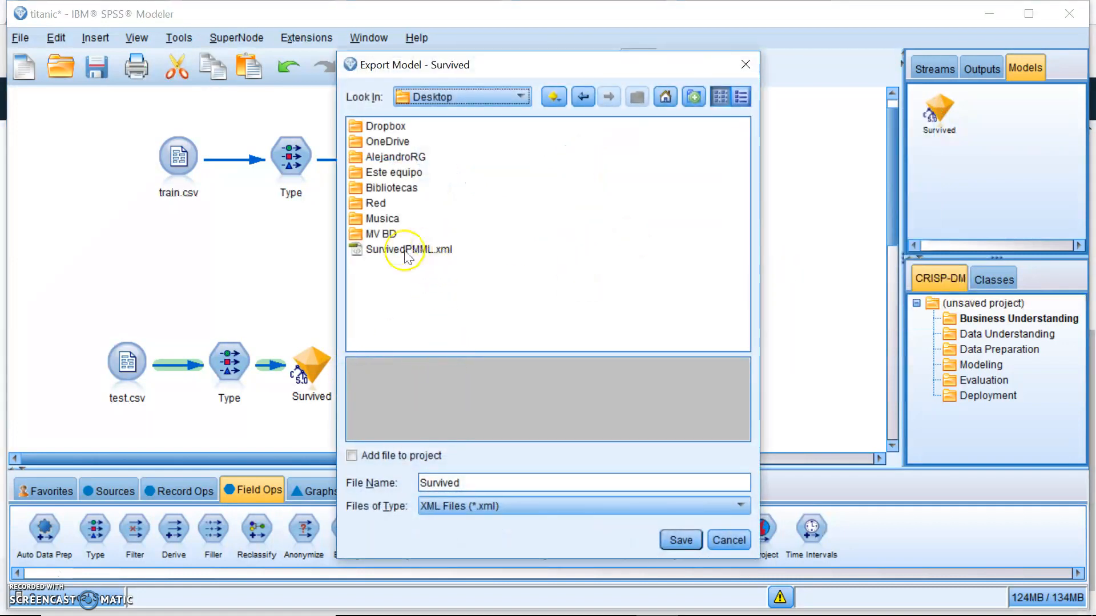
left_click(409, 251)
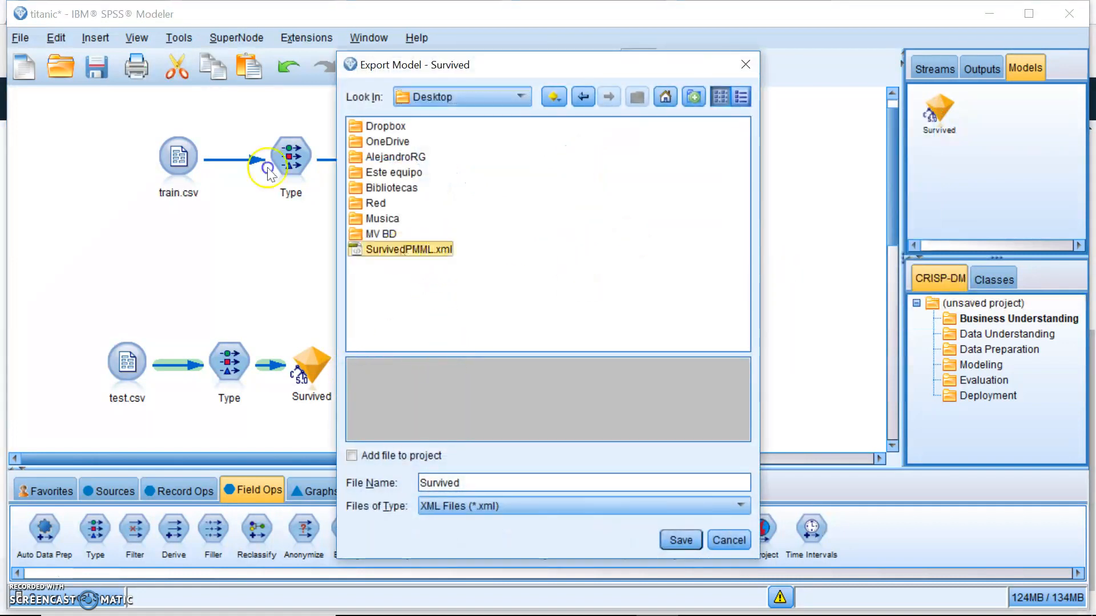
left_click(680, 541)
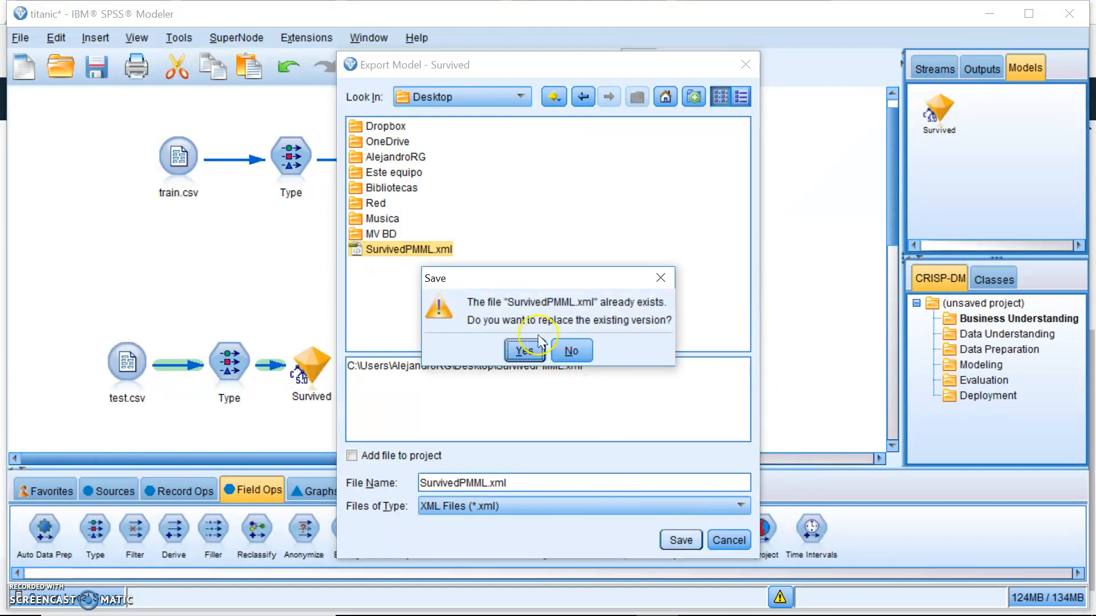
left_click(522, 350)
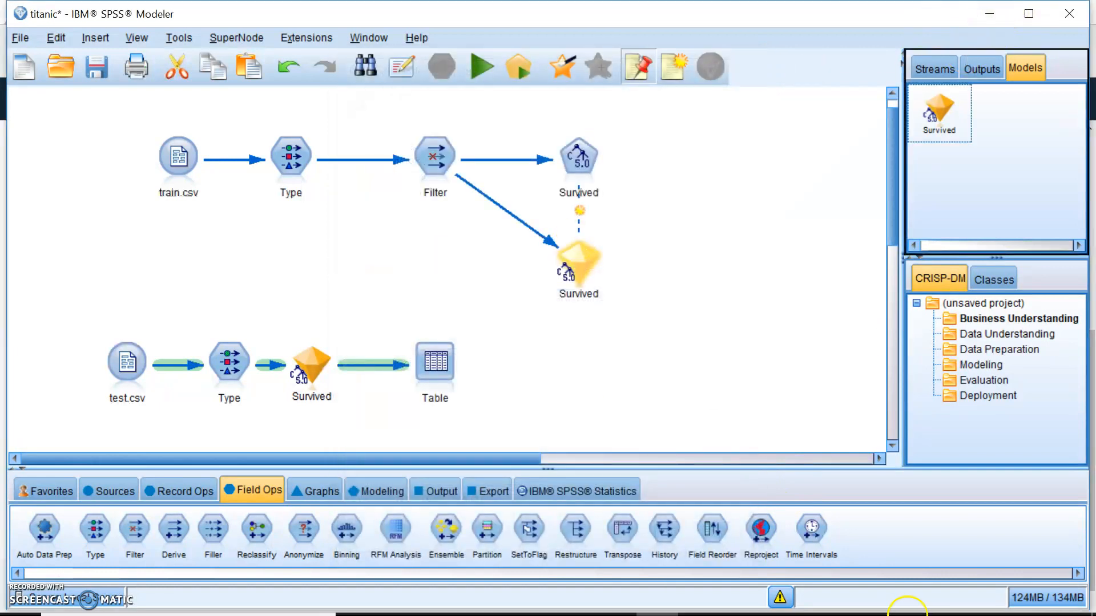
Switch to the desktop and open the exported SurvivedPMML.xml in Notepad++.
mouse_move(906, 614)
left_click(1091, 613)
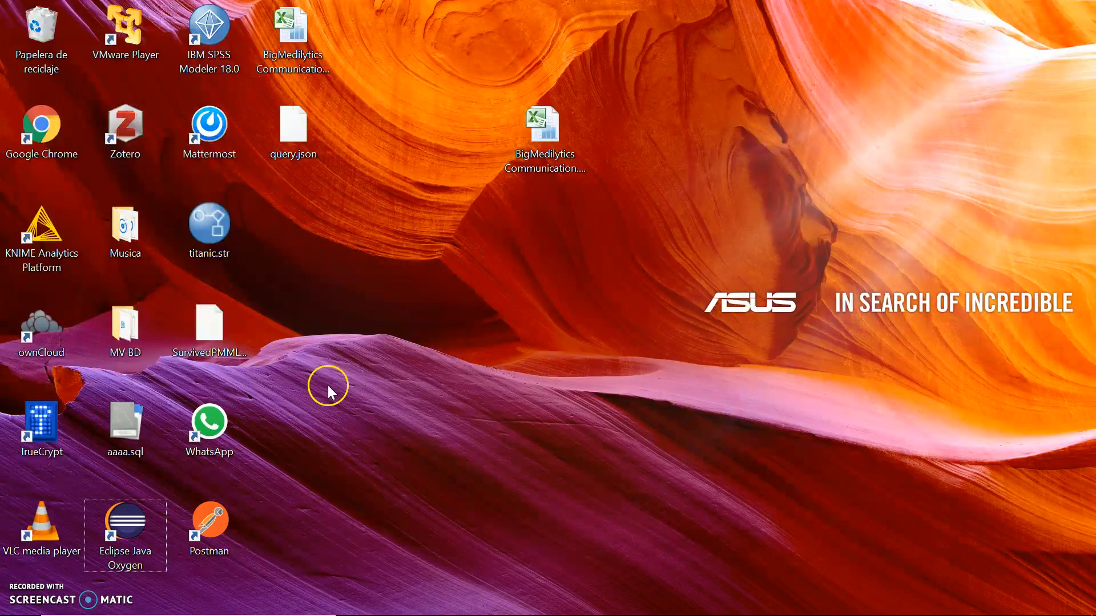
right_click(221, 333)
left_click(280, 315)
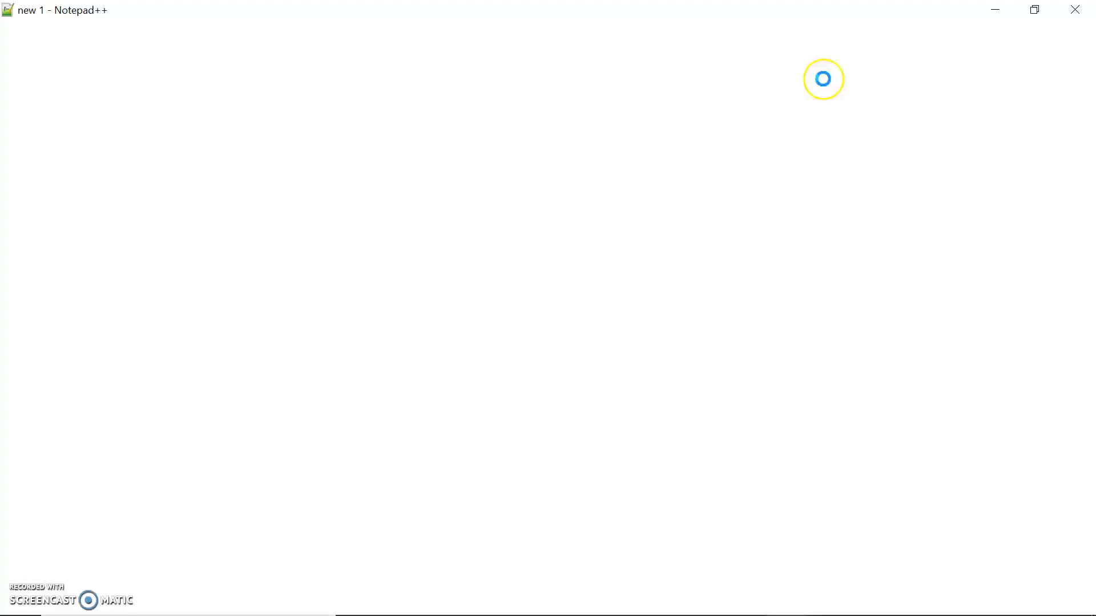
Examine the data dictionary, mining schema and decision tree nodes in SurvivedPMML.xml, and minimize Notepad++.
left_click_drag(1091, 134, 1090, 373)
scroll(474, 418, "down", 3)
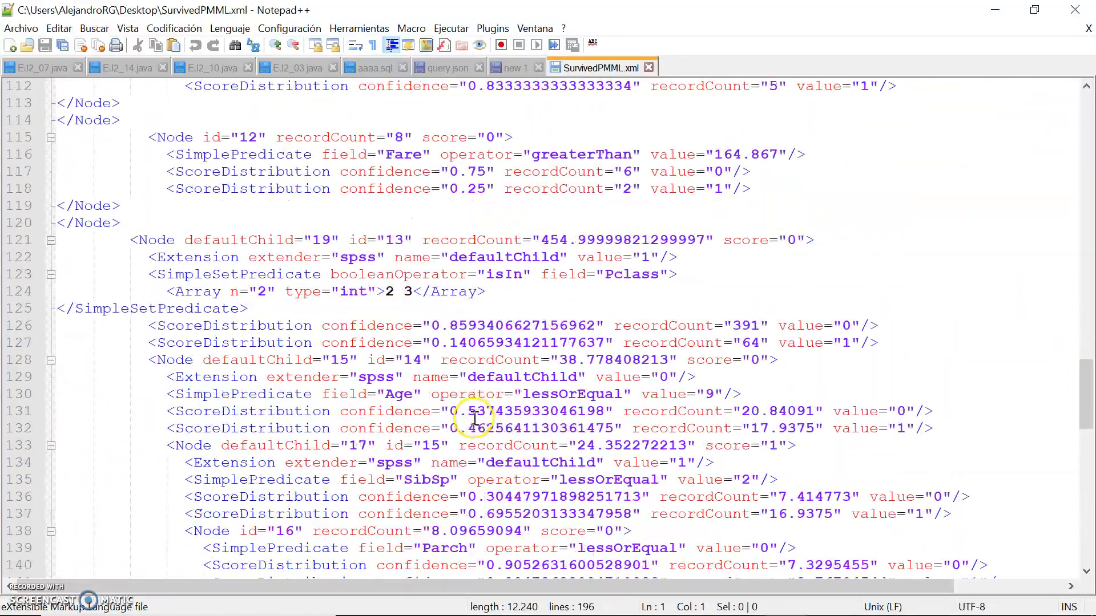
scroll(475, 418, "down", 3)
scroll(579, 368, "down", 2)
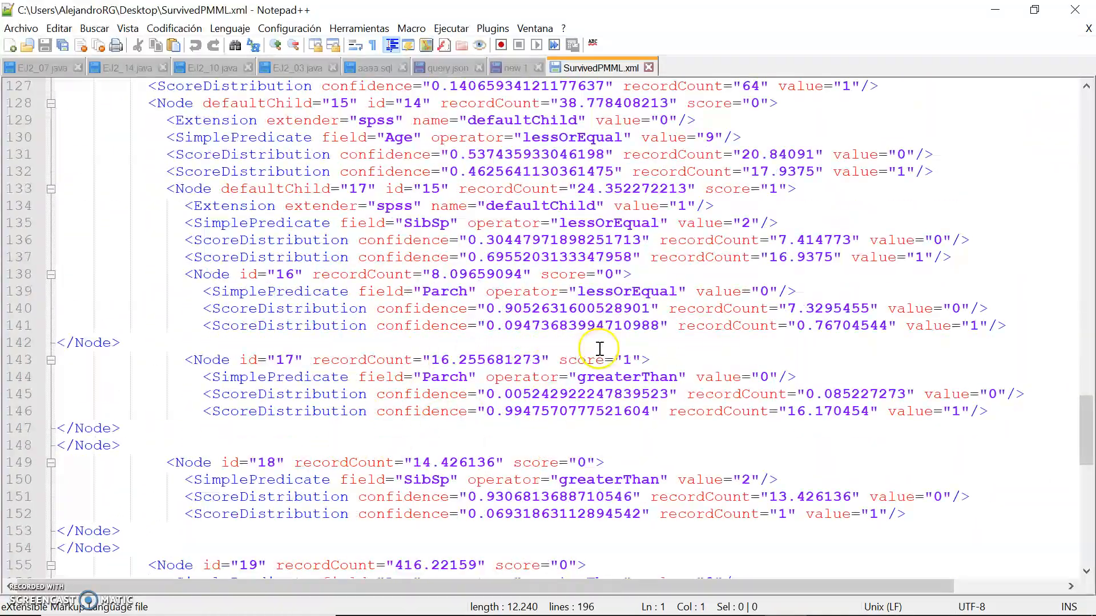
left_click_drag(1088, 446, 1088, 123)
left_click(645, 238)
scroll(445, 291, "down", 7)
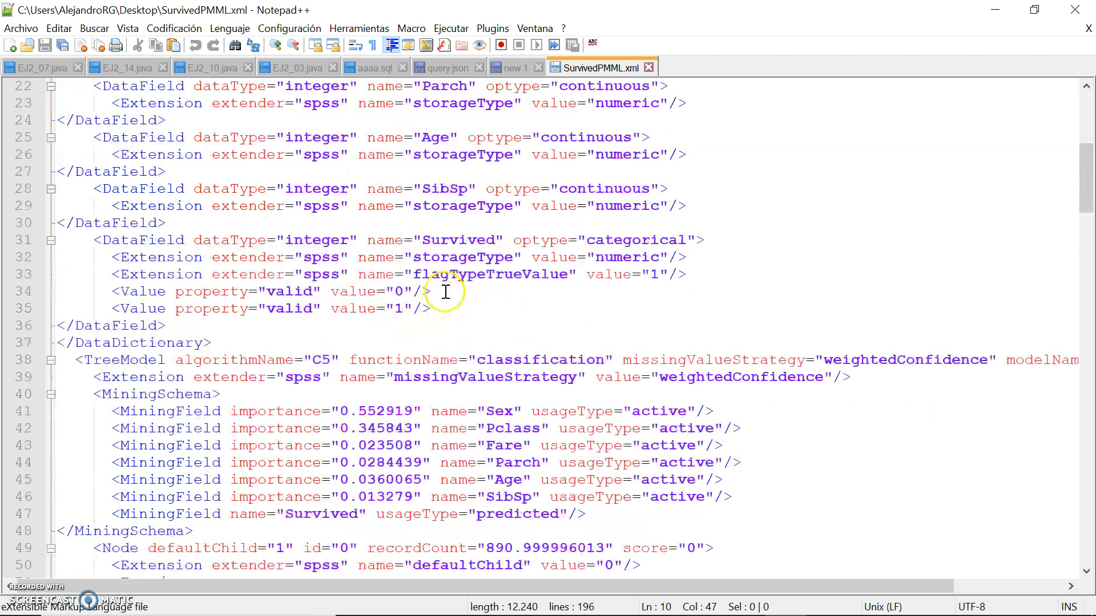
scroll(445, 292, "down", 6)
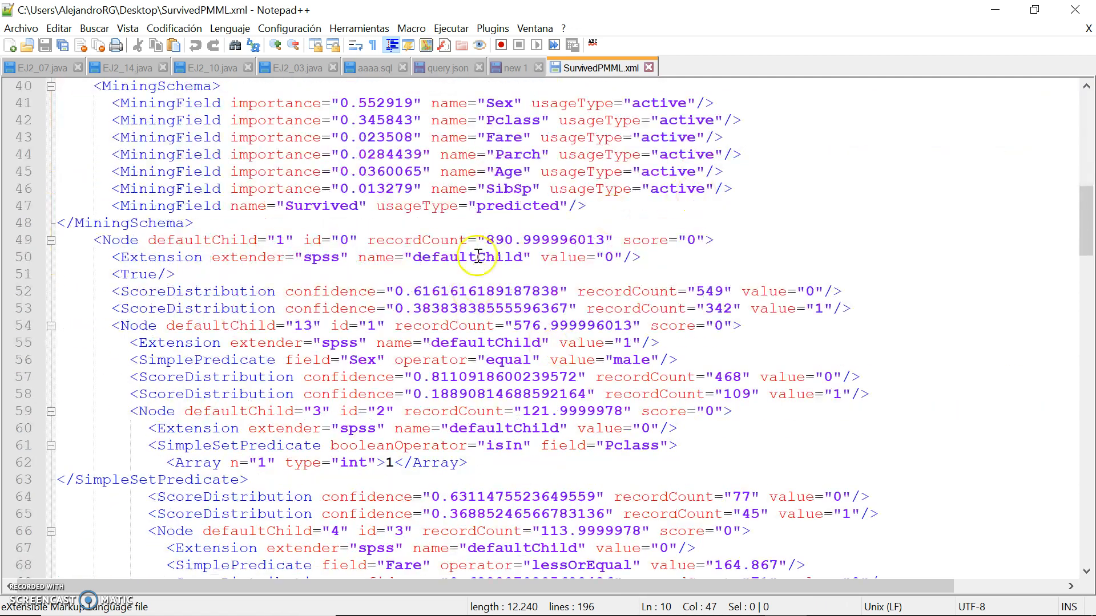
left_click(1005, 12)
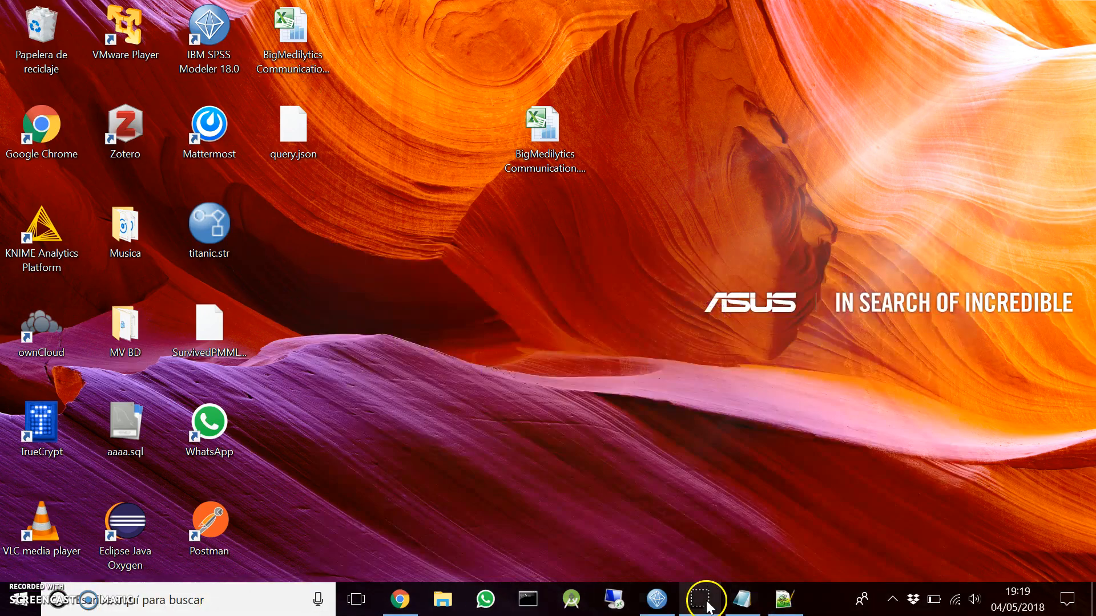
Switch to IBM Watson in Chrome, supply SurvivedPMML.xml as the model file and create the model.
left_click(409, 606)
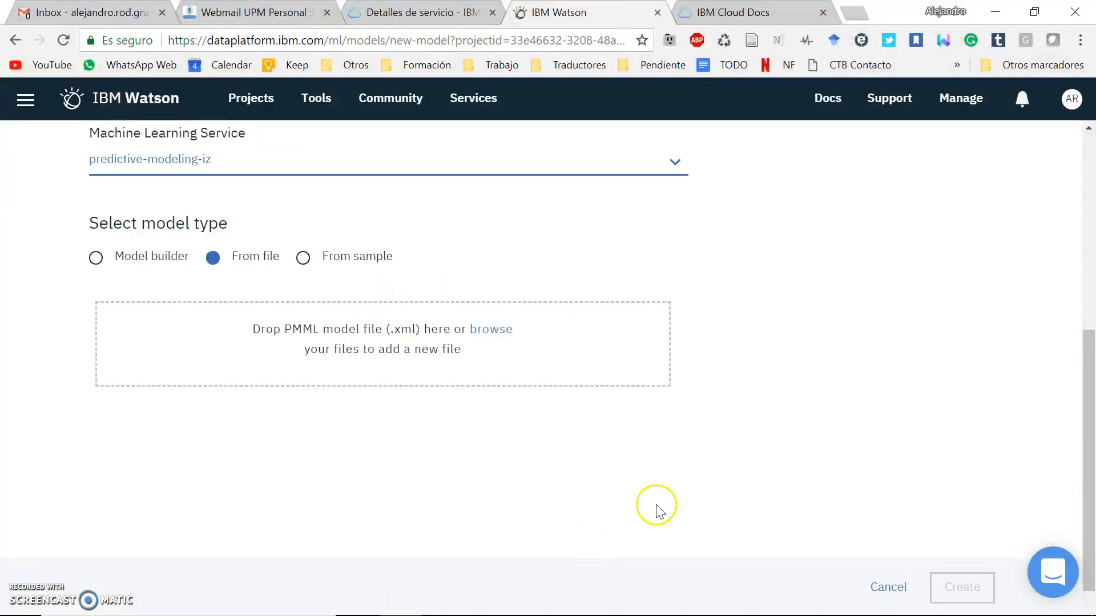
left_click(505, 330)
left_click(404, 154)
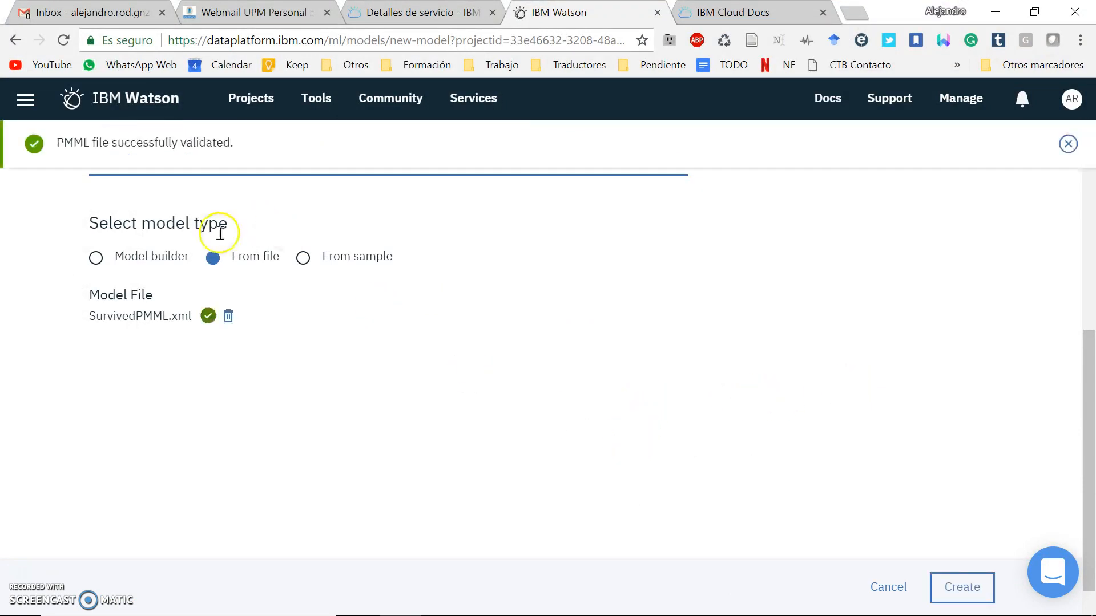
left_click(1067, 144)
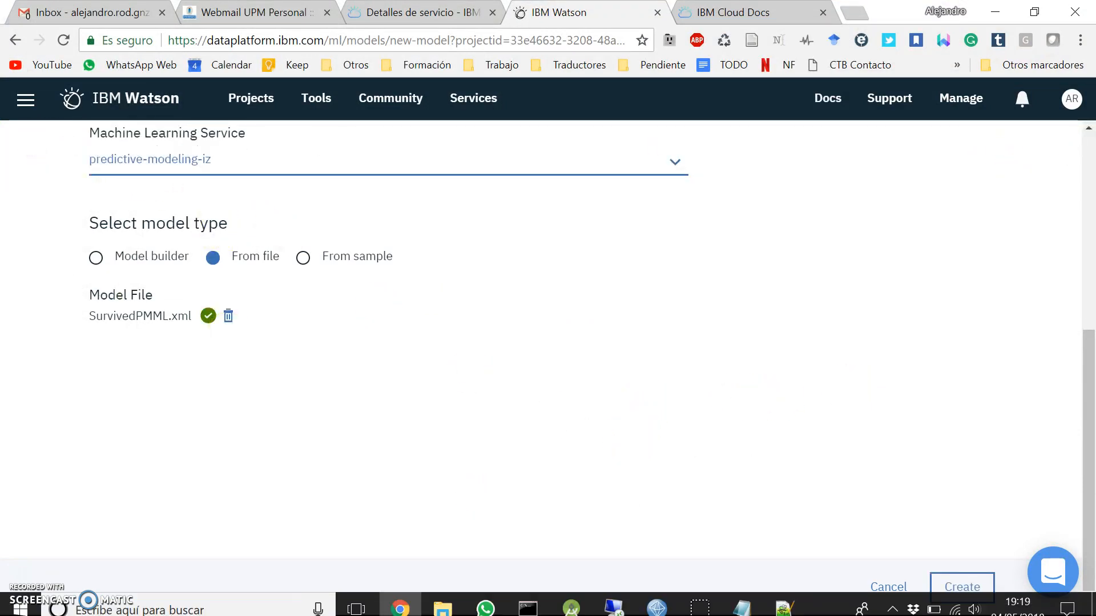
left_click(951, 594)
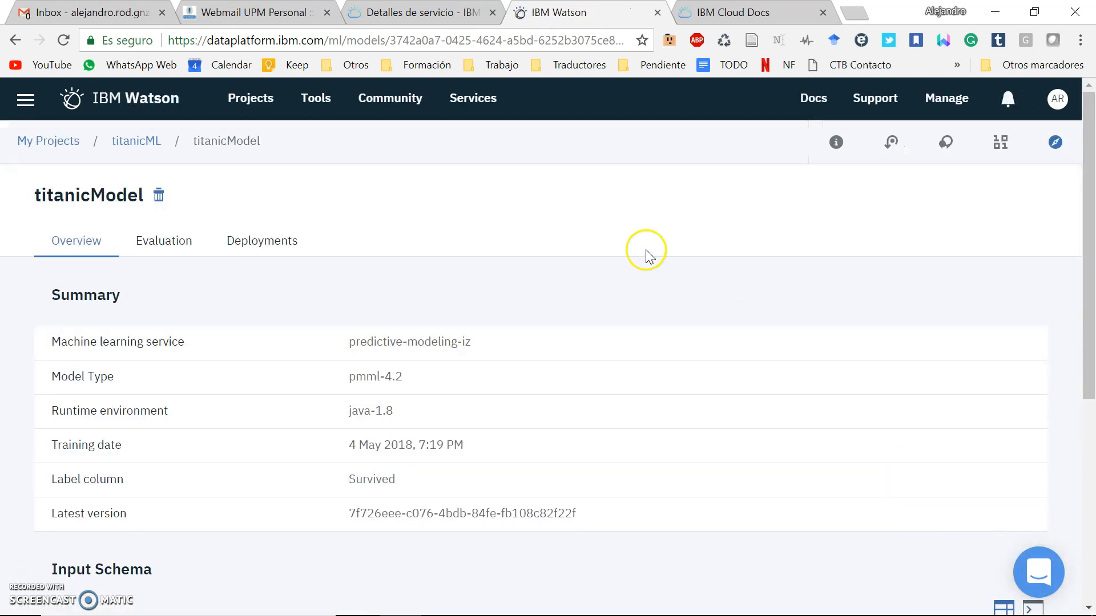
Review titanicModel's summary, input schema and evaluation details.
scroll(562, 246, "down", 2)
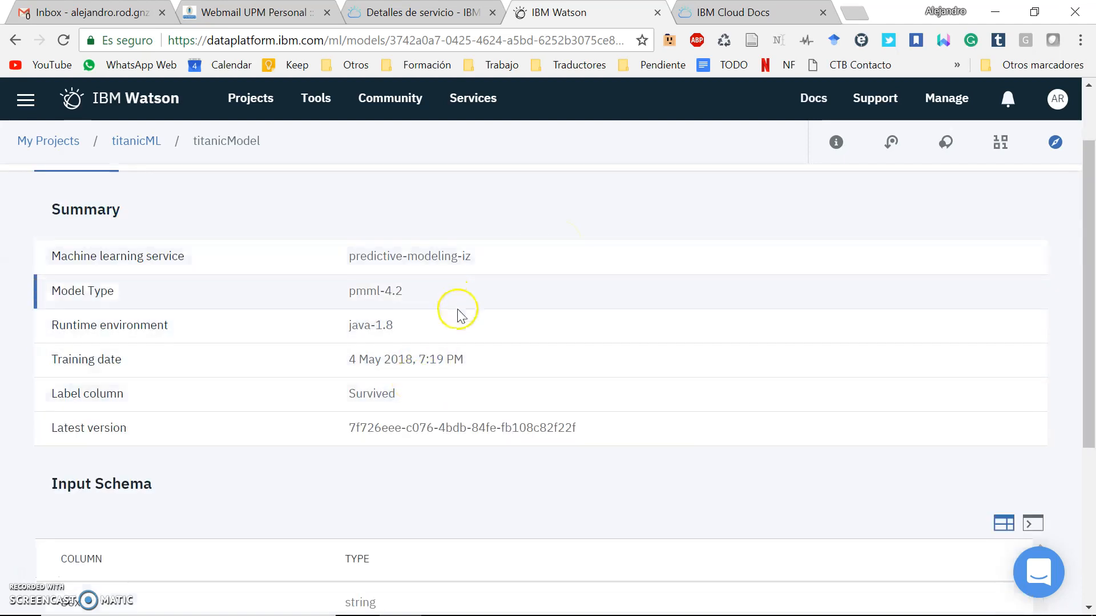
scroll(458, 315, "down", 5)
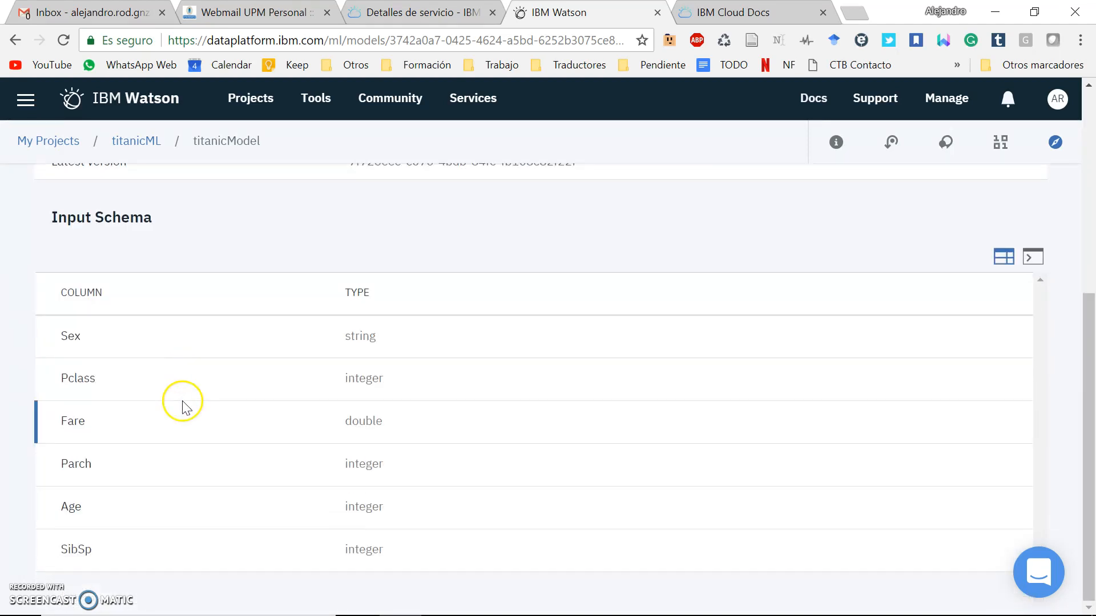
scroll(183, 406, "up", 6)
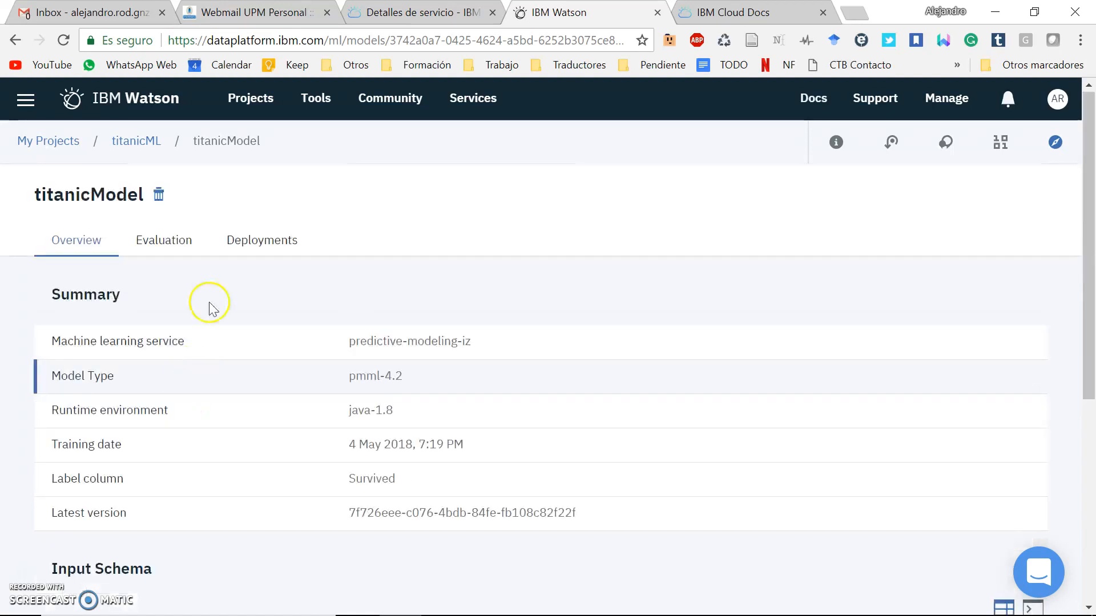
left_click(163, 240)
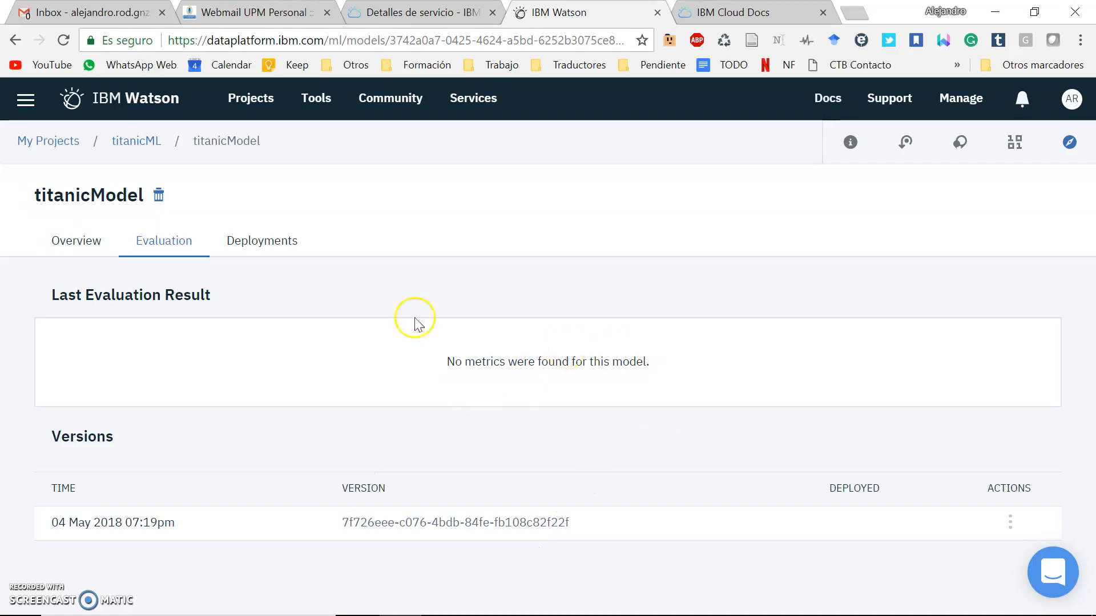
Fill in a new web service deployment named WSTitanic with the description "Titanic Web service with the PMML model created in SPSS modeler".
left_click(275, 257)
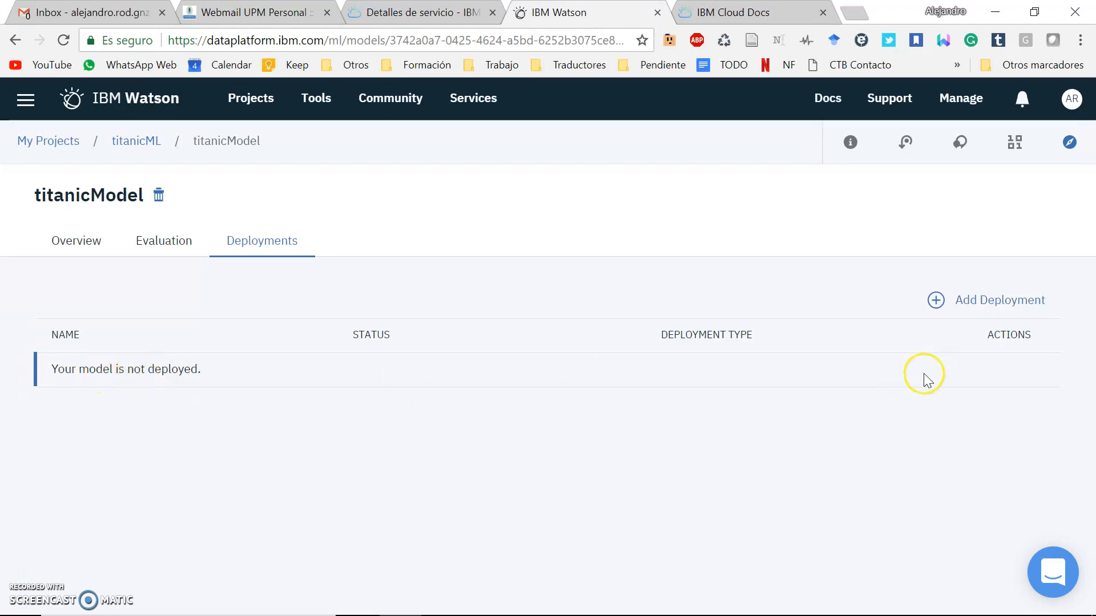
left_click(960, 308)
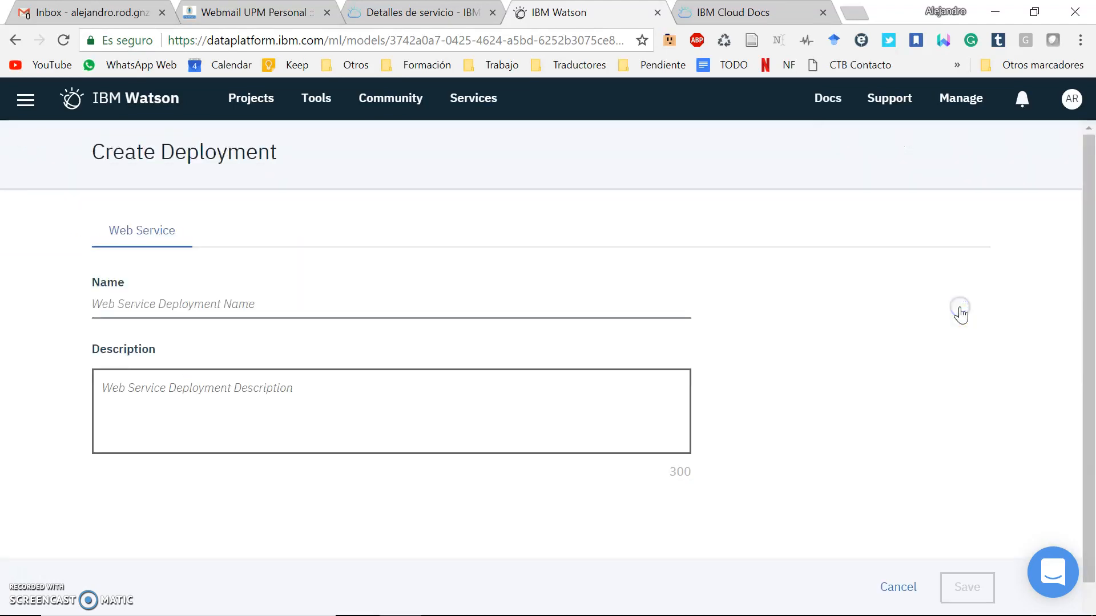
left_click(291, 298)
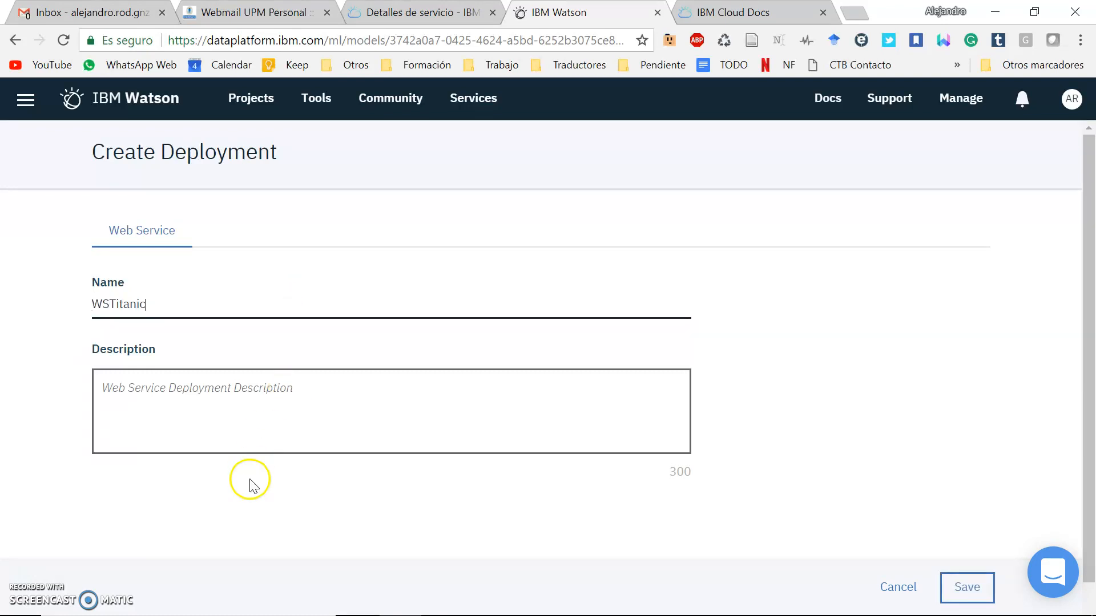
left_click(301, 421)
type("Titanic Web service with the PMML model created in SPSS modeler")
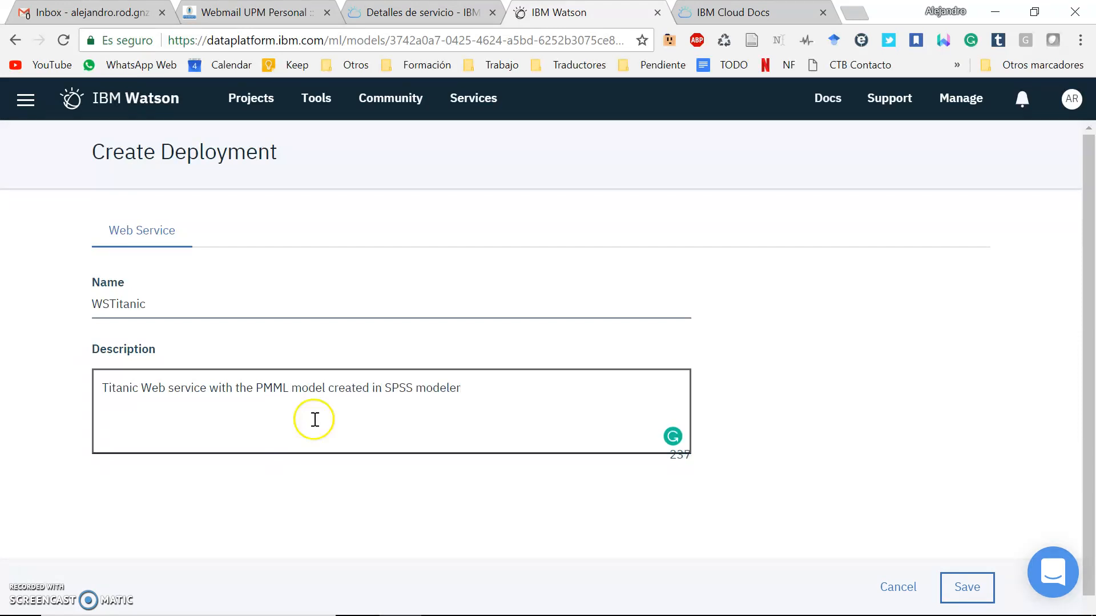
Save the WSTitanic web service deployment and open its overview page.
left_click(965, 588)
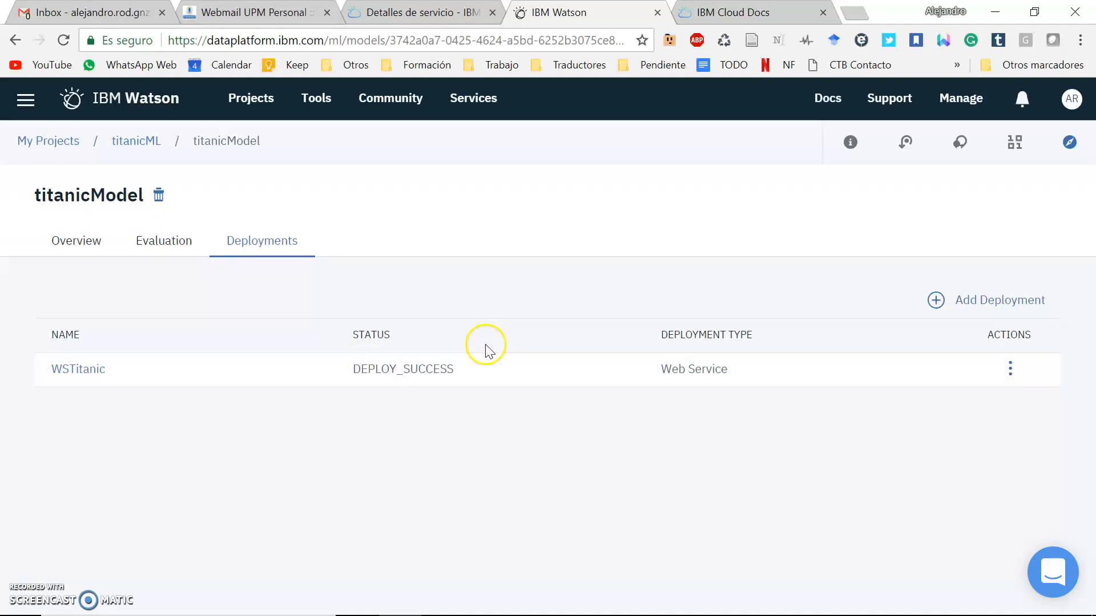
left_click(66, 372)
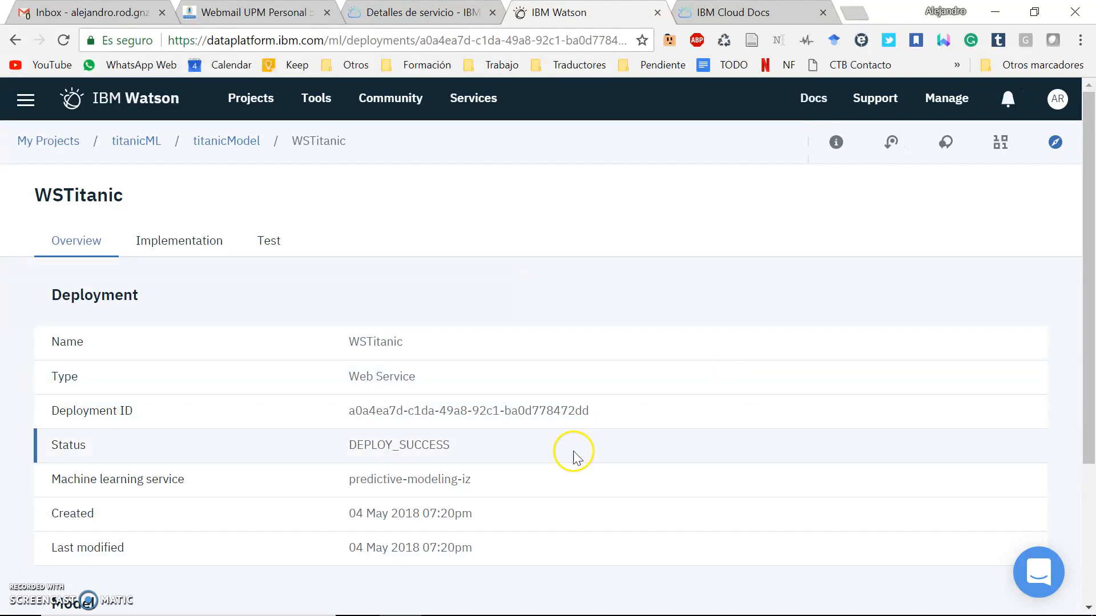
scroll(574, 451, "down", 3)
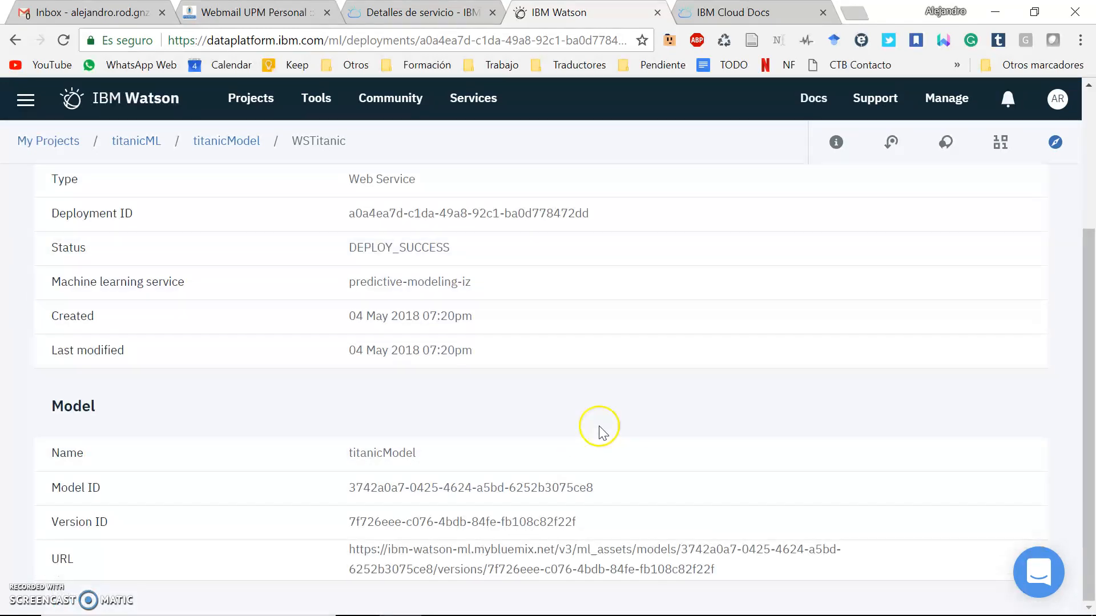
scroll(677, 376, "up", 3)
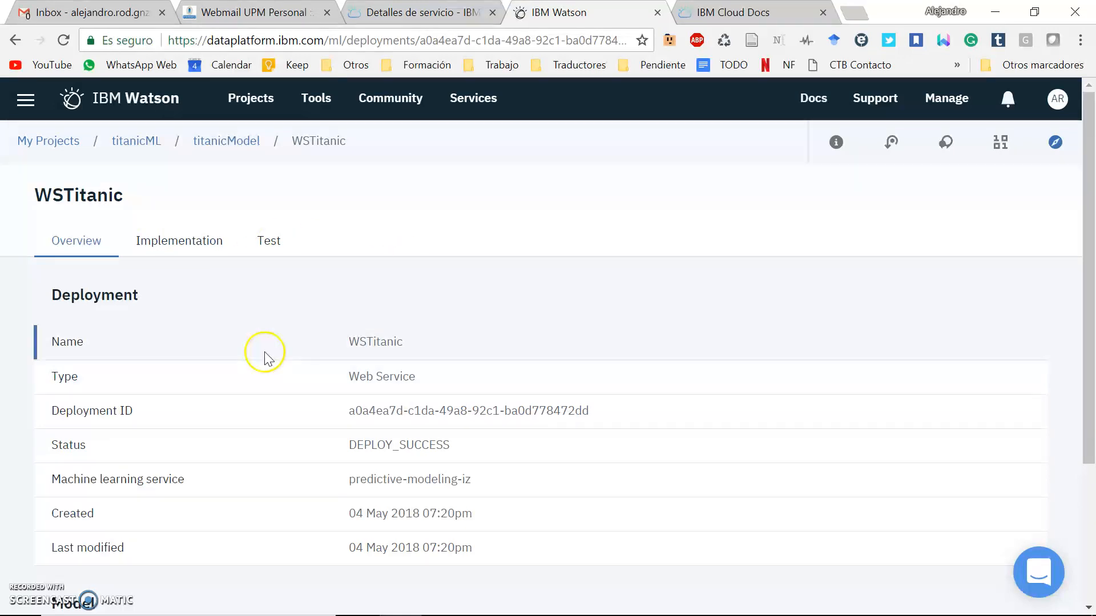
Examine WSTitanic's deployment ID, status and machine learning service, along with the underlying model's IDs and URL.
scroll(257, 351, "down", 3)
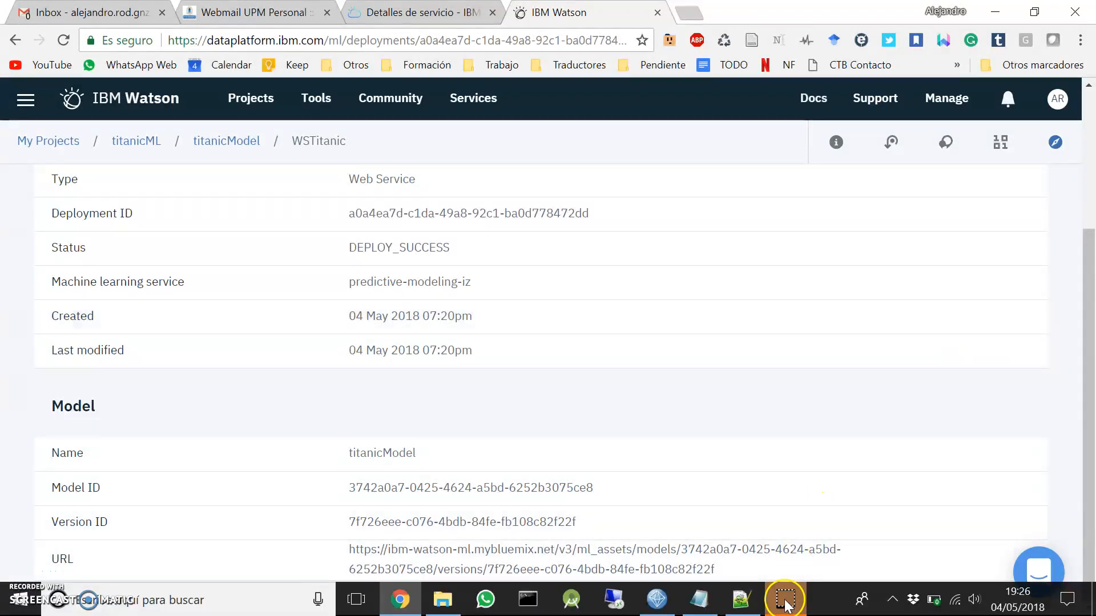
left_click(784, 601)
left_click(802, 563)
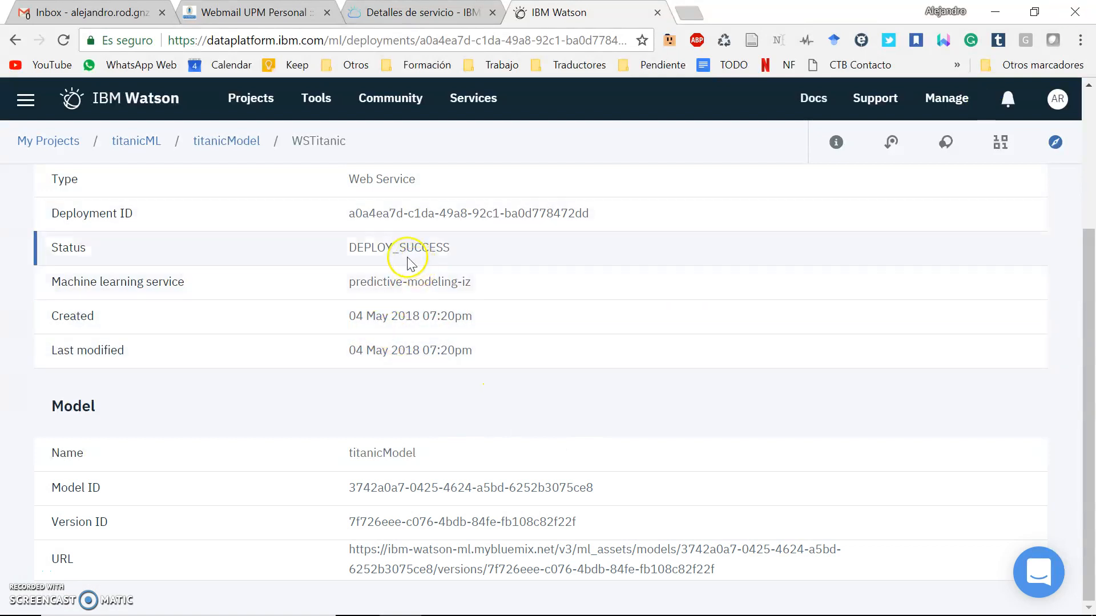
scroll(331, 313, "up", 3)
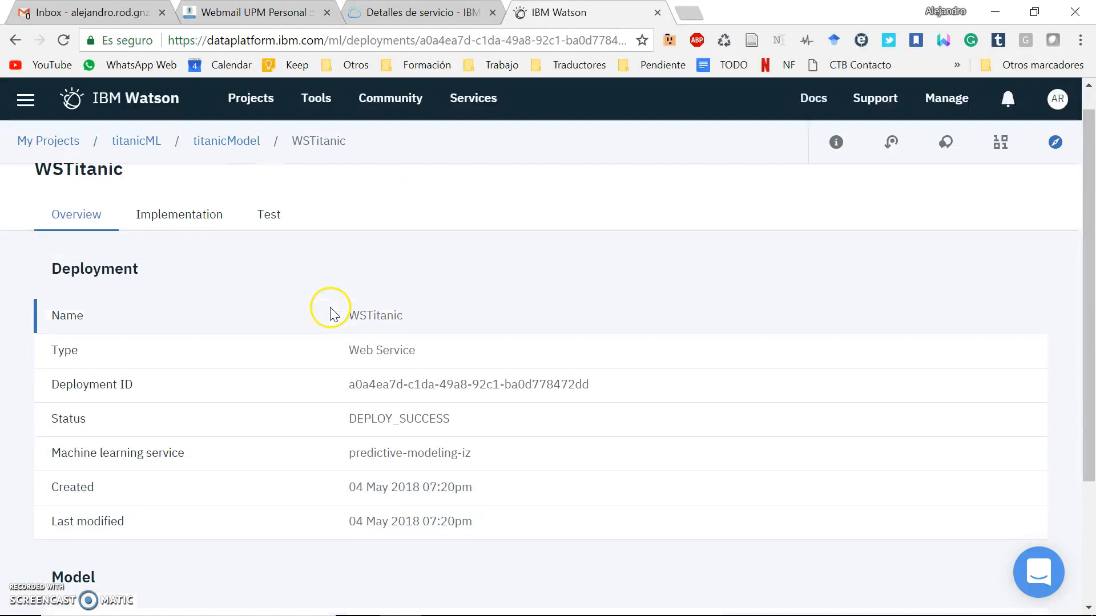
scroll(346, 287, "down", 3)
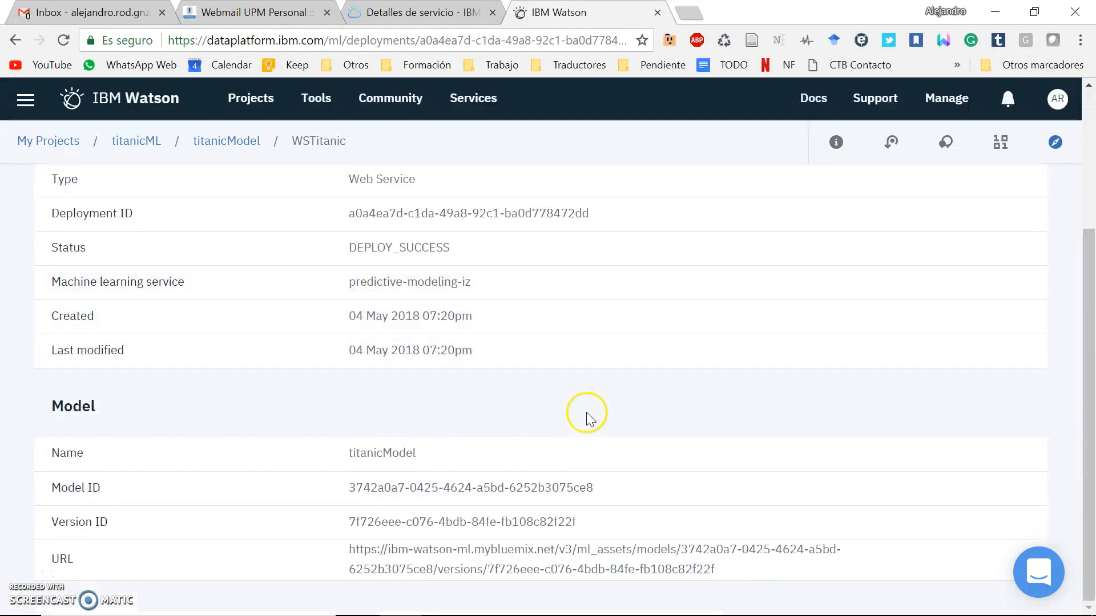
scroll(166, 501, "up", 3)
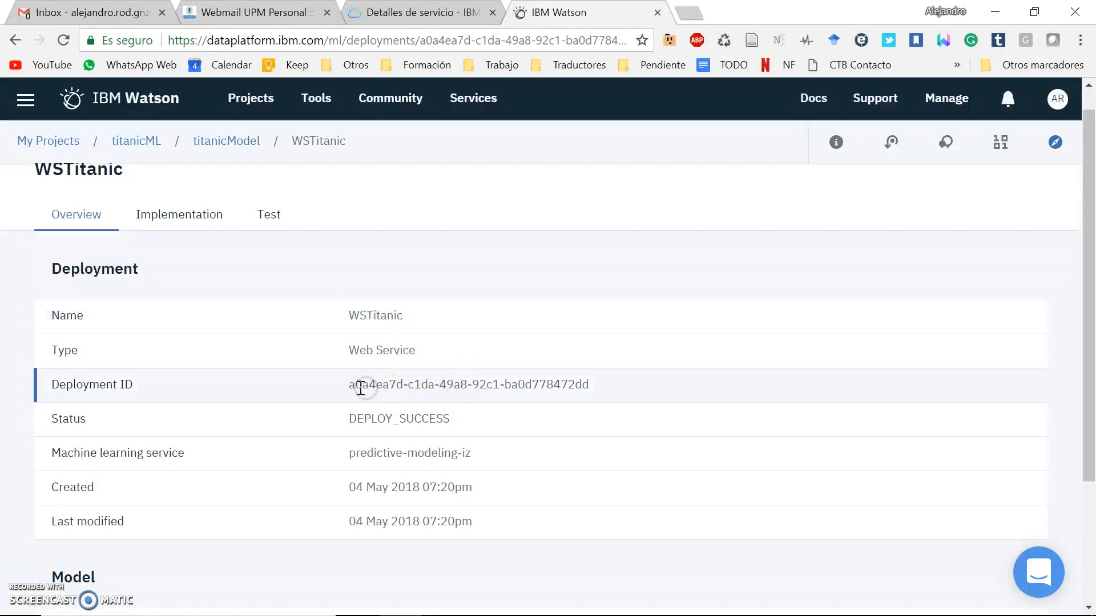
scroll(489, 416, "down", 1)
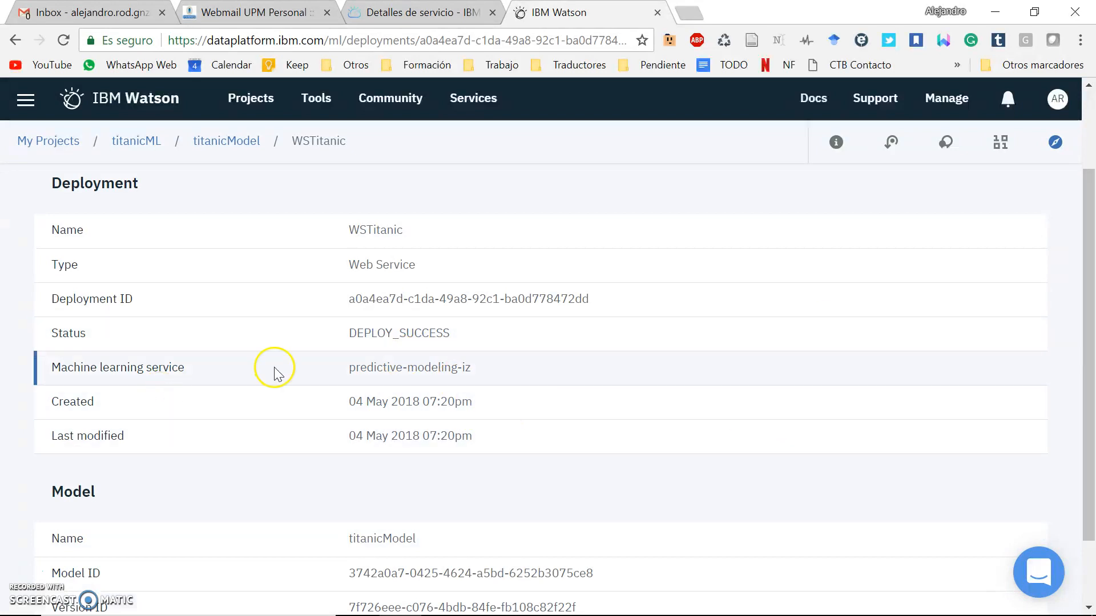
scroll(385, 365, "down", 1)
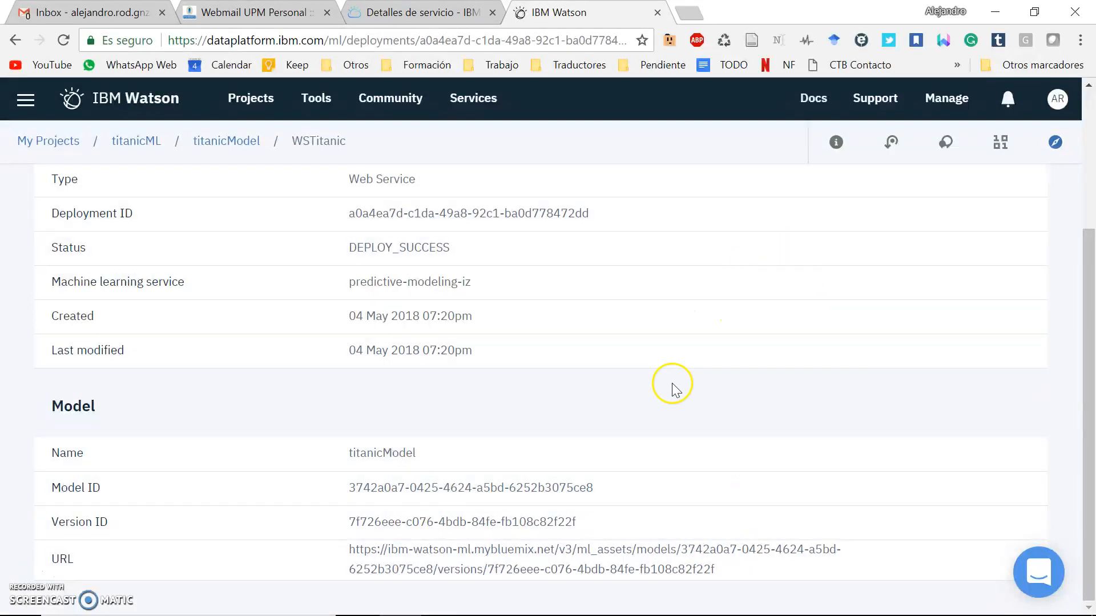
Switch to Notepad and compare the service URL in the saved credentials with the model URL of the deployment.
mouse_move(778, 602)
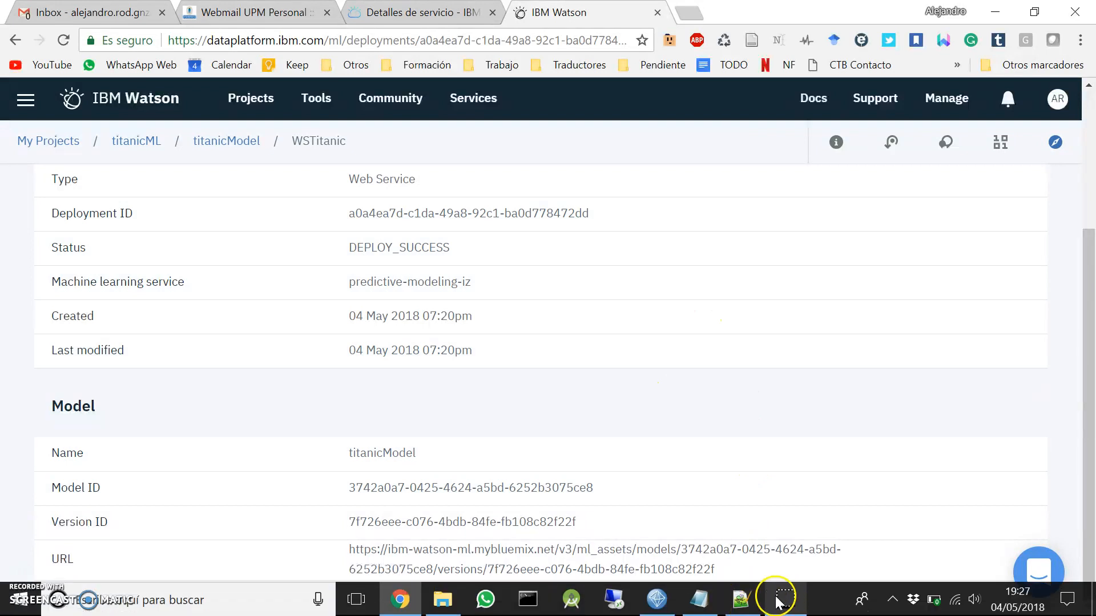
left_click(701, 602)
left_click_drag(143, 144, 80, 144)
left_click_drag(469, 125, 477, 139)
left_click(449, 164)
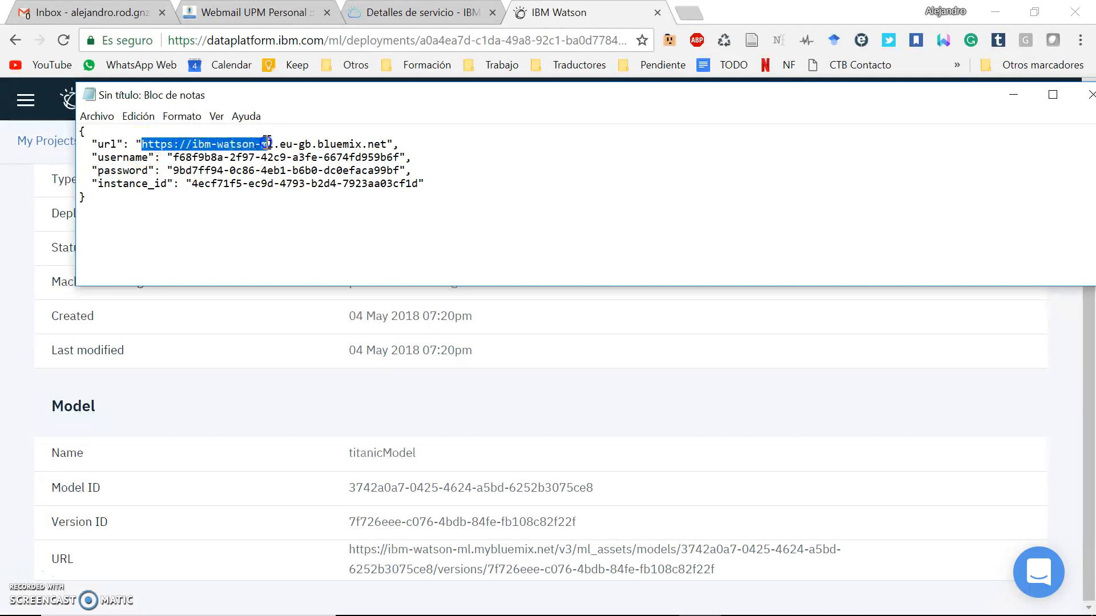
left_click_drag(286, 142, 303, 142)
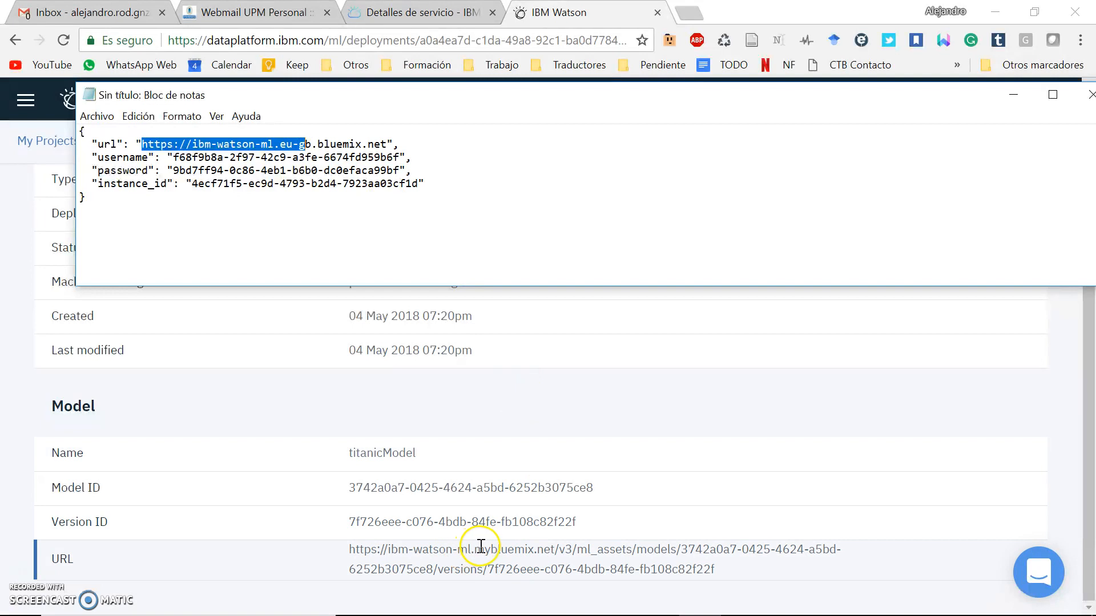
left_click(328, 143)
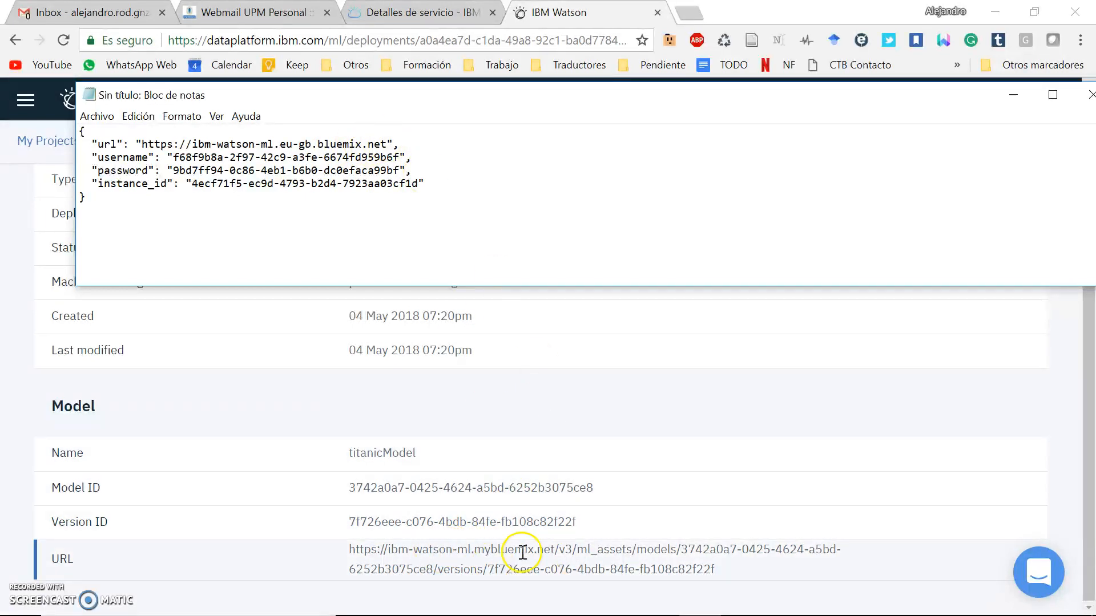
left_click_drag(388, 144, 142, 139)
left_click(832, 213)
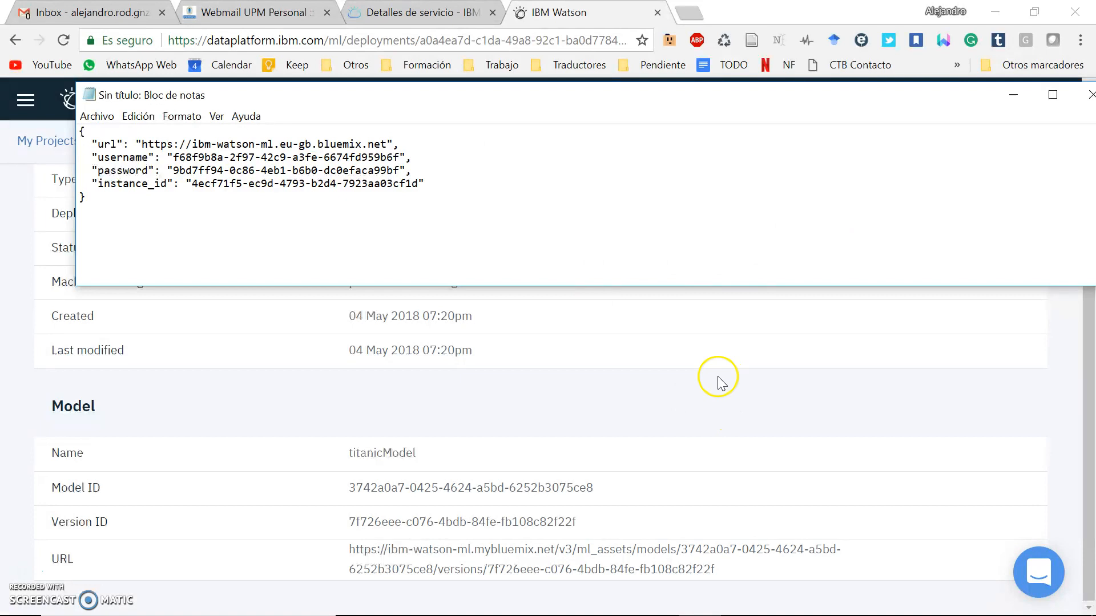
Return to Chrome, show WSTitanic's implementation details and open the API specification in a separate browser tab.
left_click(477, 375)
scroll(513, 365, "up", 4)
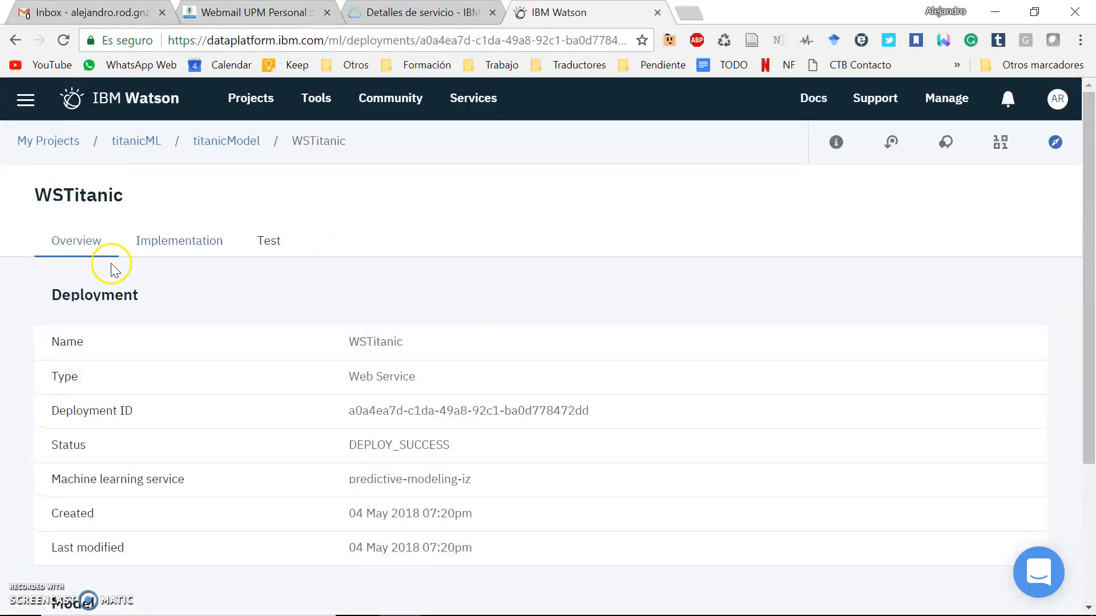
left_click(158, 237)
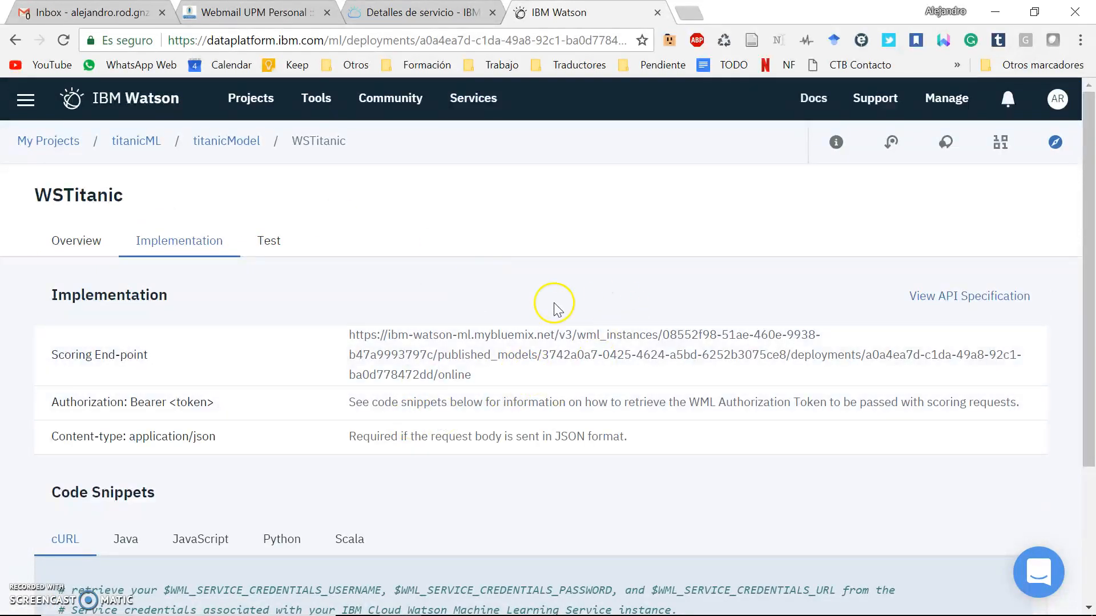
right_click(946, 296)
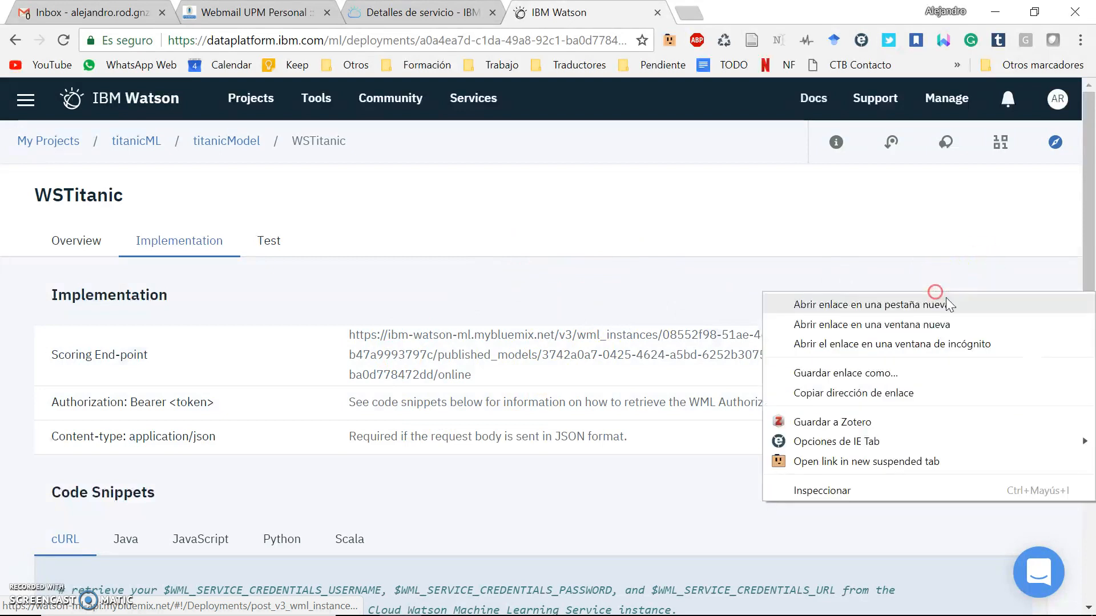
left_click(947, 303)
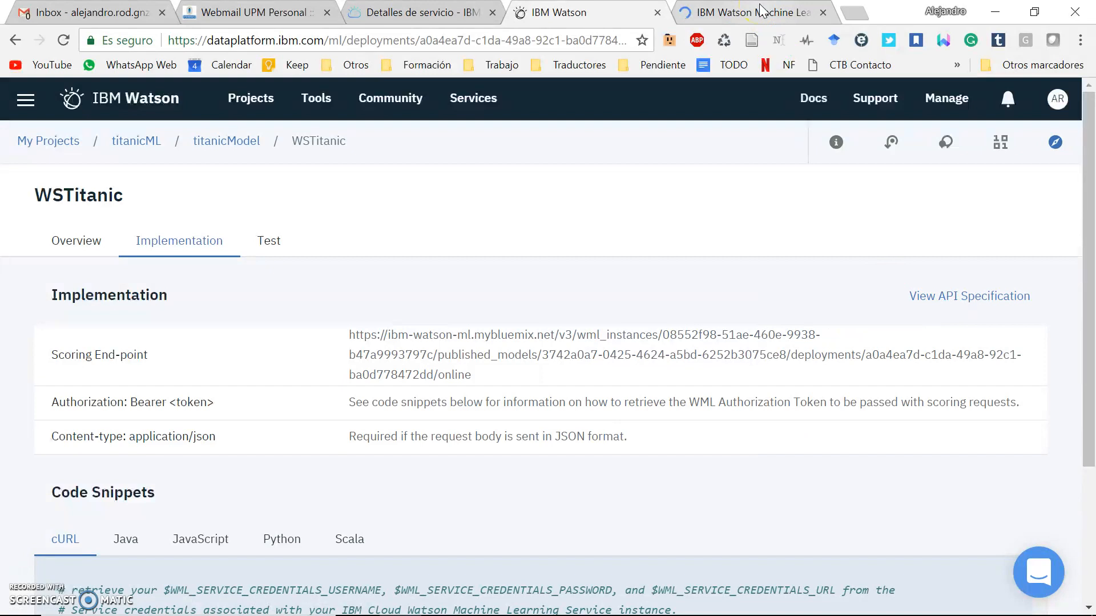
left_click(761, 10)
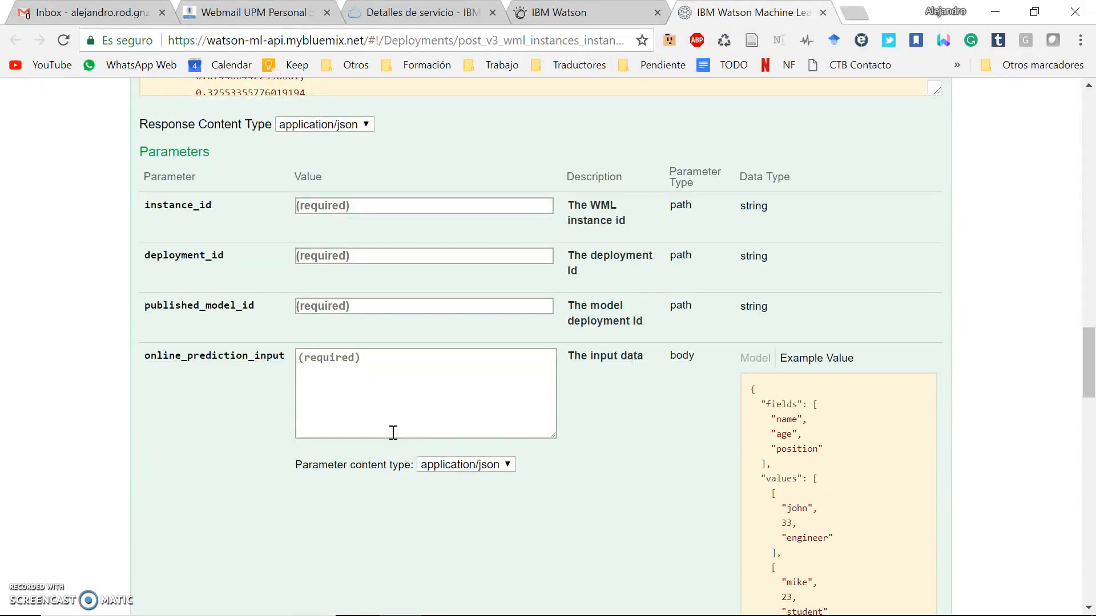
Read the API specification's Authorization section and match its example service credentials to the username and password fields saved in Notepad.
scroll(394, 432, "up", 20)
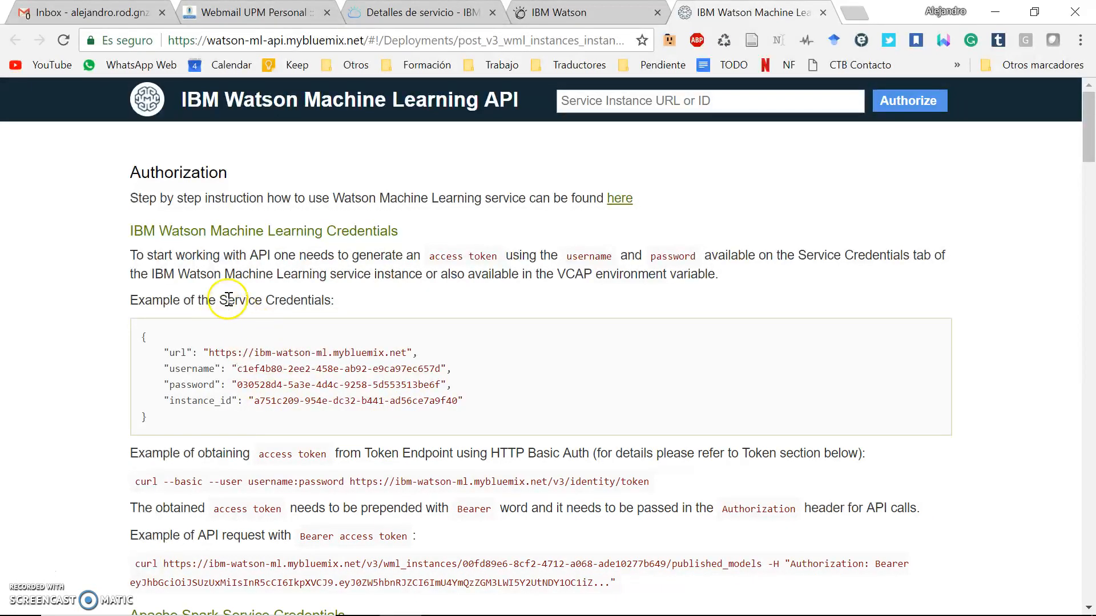
right_click(236, 279)
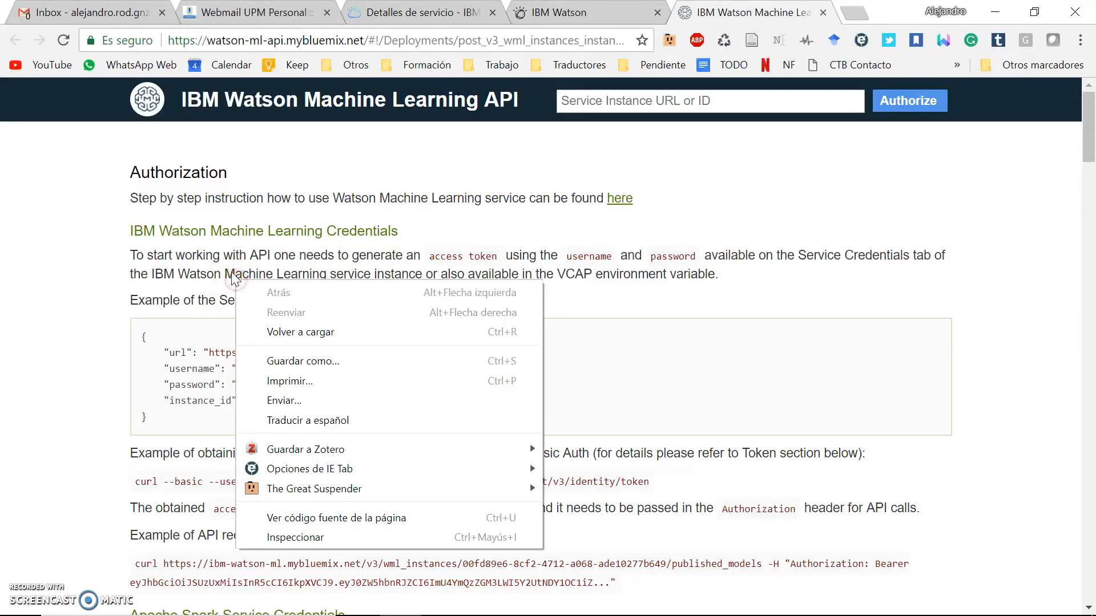
left_click(231, 273)
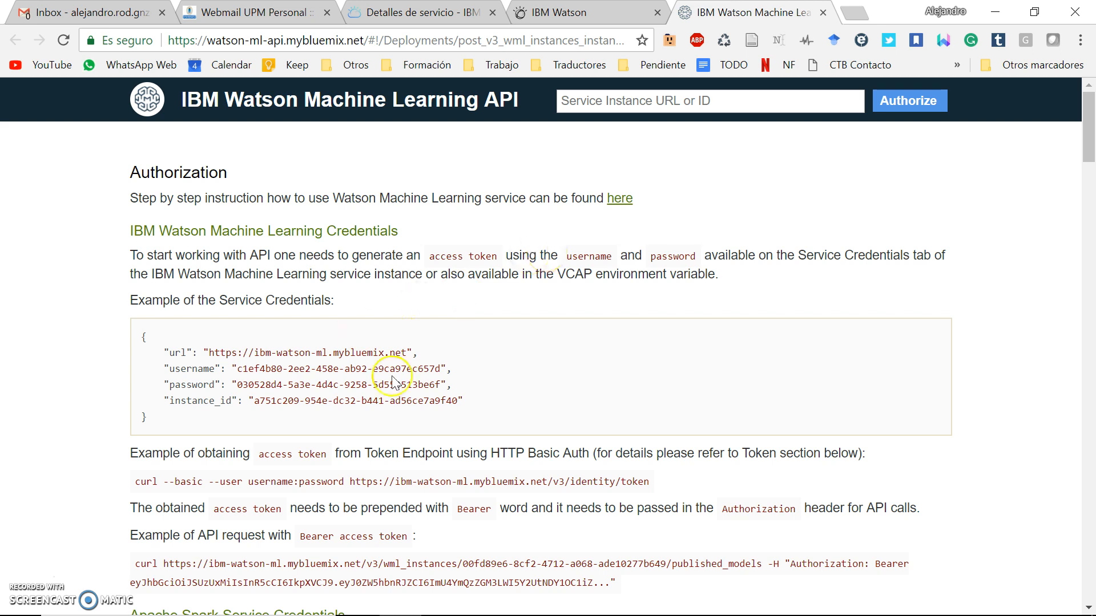
left_click(698, 609)
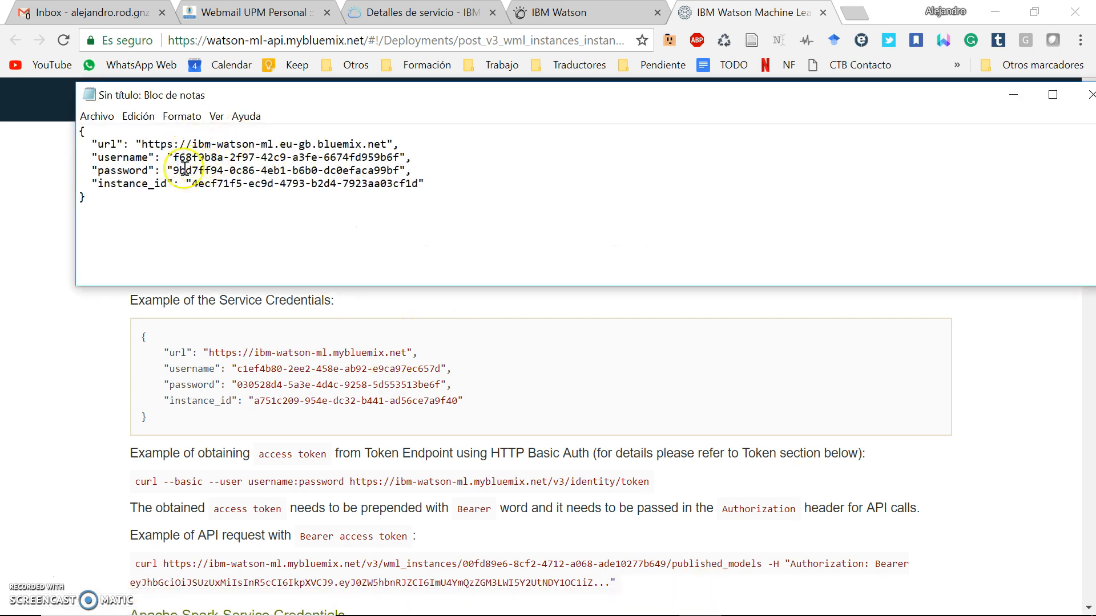
left_click_drag(168, 159, 312, 156)
left_click(437, 156)
left_click_drag(457, 172, 23, 157)
left_click(309, 147)
left_click(546, 467)
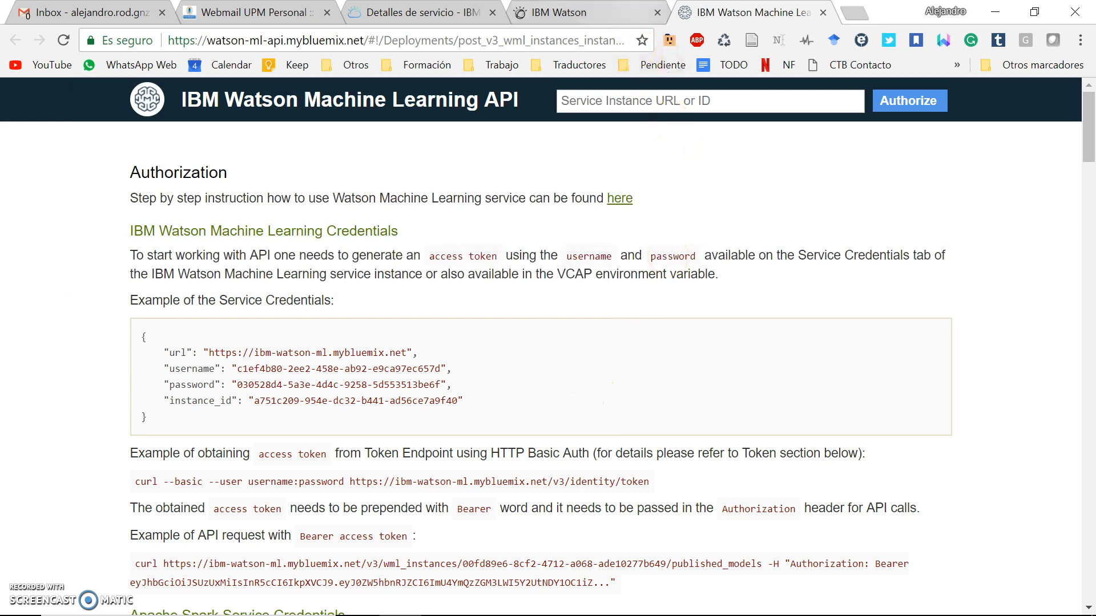
Go back to the WSTitanic deployment and fill in its test form with Sex male, Pclass 1 and Fare 9.76.
left_click(610, 14)
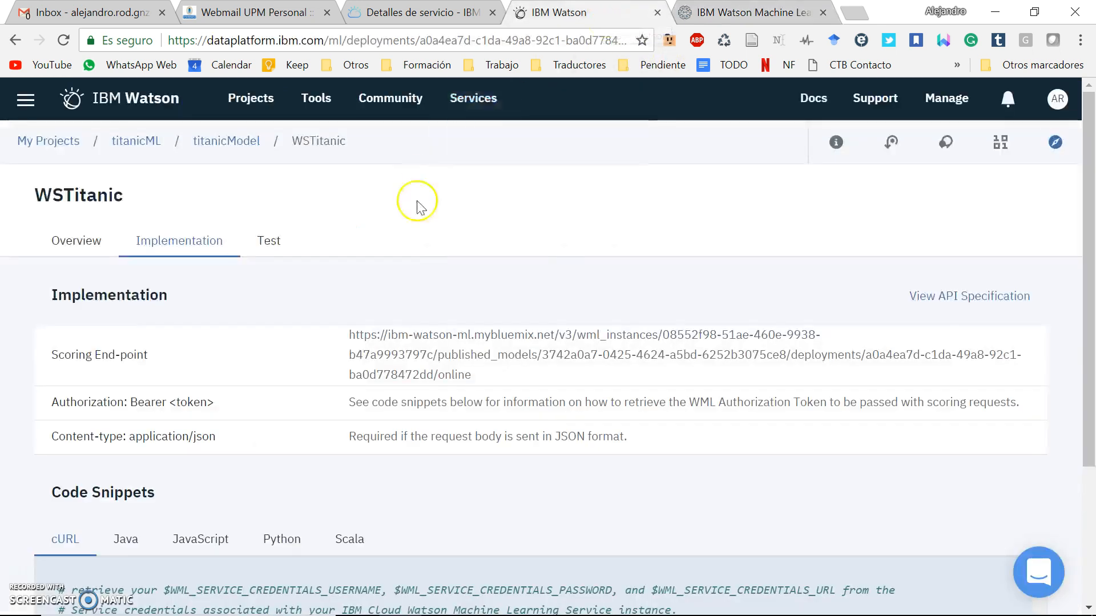
scroll(416, 319, "down", 3)
scroll(414, 325, "up", 3)
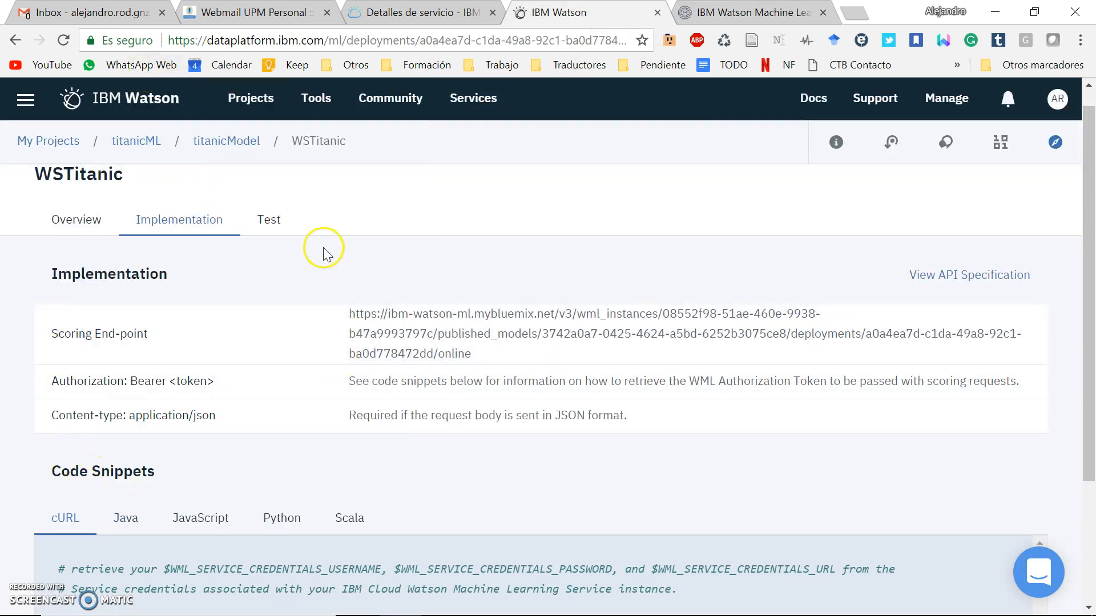
left_click(273, 218)
left_click(104, 353)
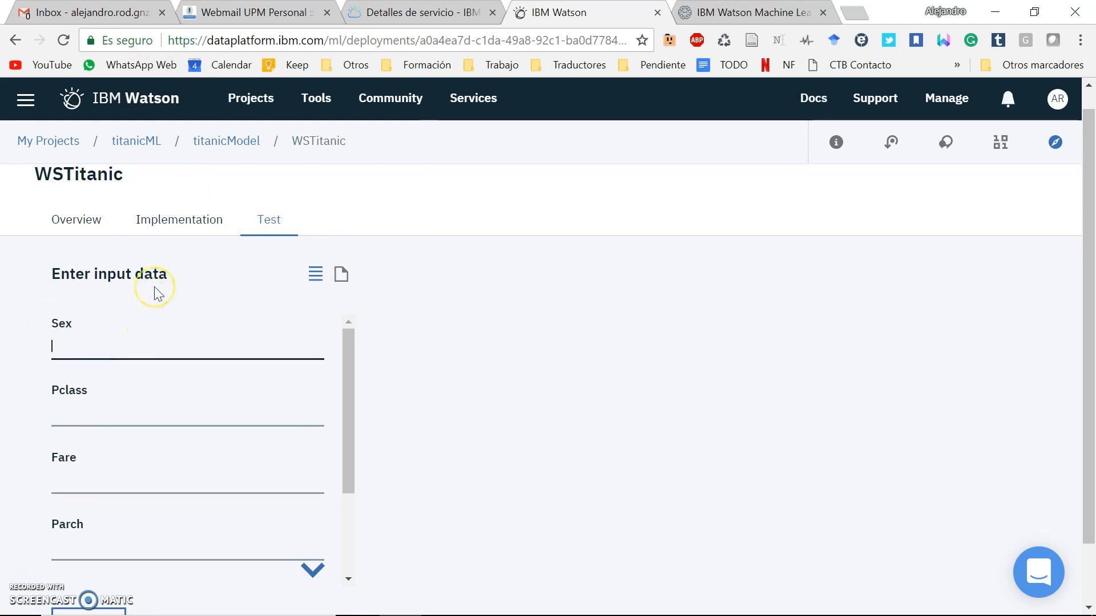
key("Tab")
type("1")
key("Tab")
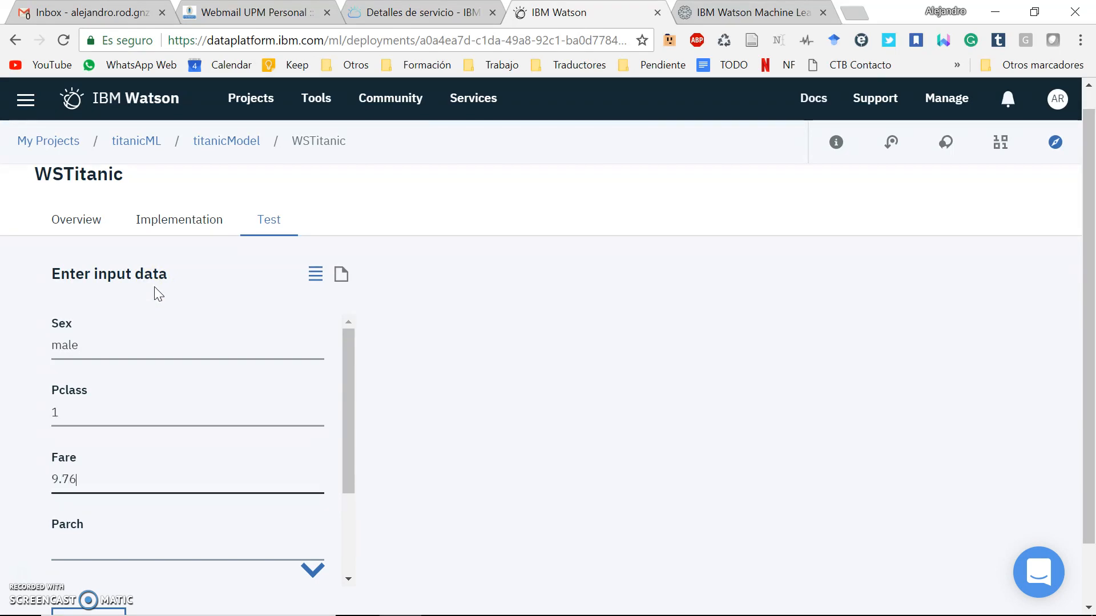
key("Tab")
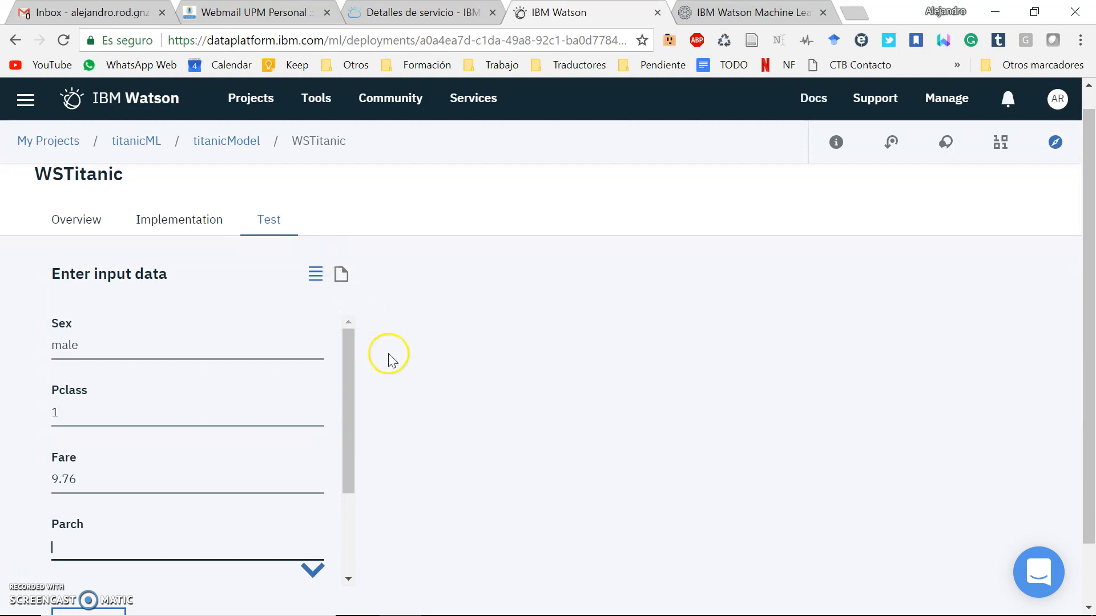
Complete the test data with Parch 2, Age 45 and SibSp 1, and run the prediction.
scroll(239, 379, "down", 2)
scroll(242, 379, "down", 1)
left_click(151, 456)
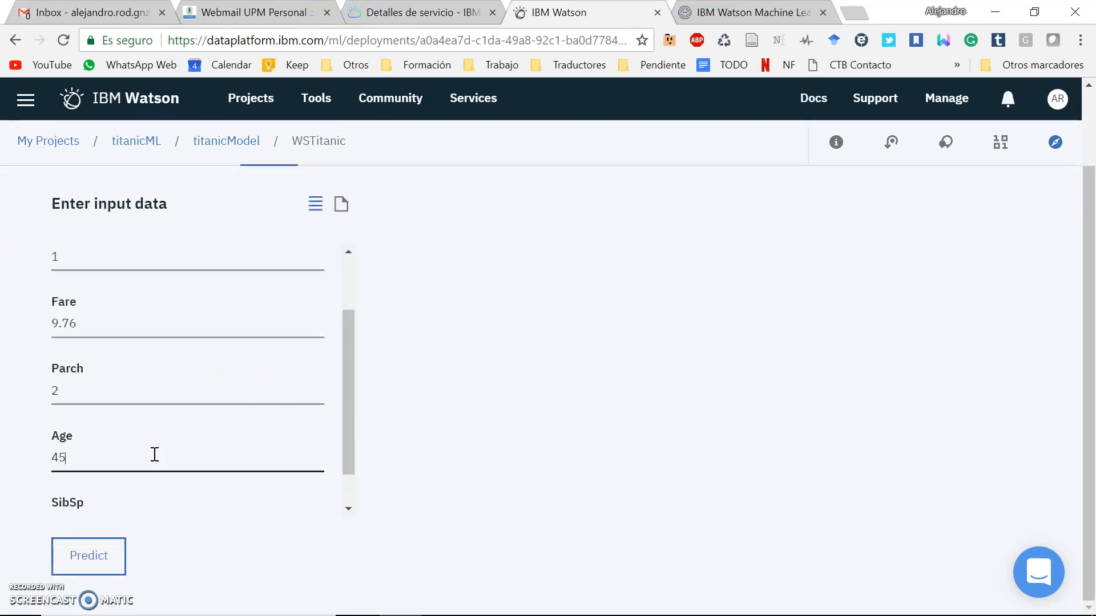
scroll(142, 460, "down", 1)
left_click(97, 477)
type("1")
left_click(91, 556)
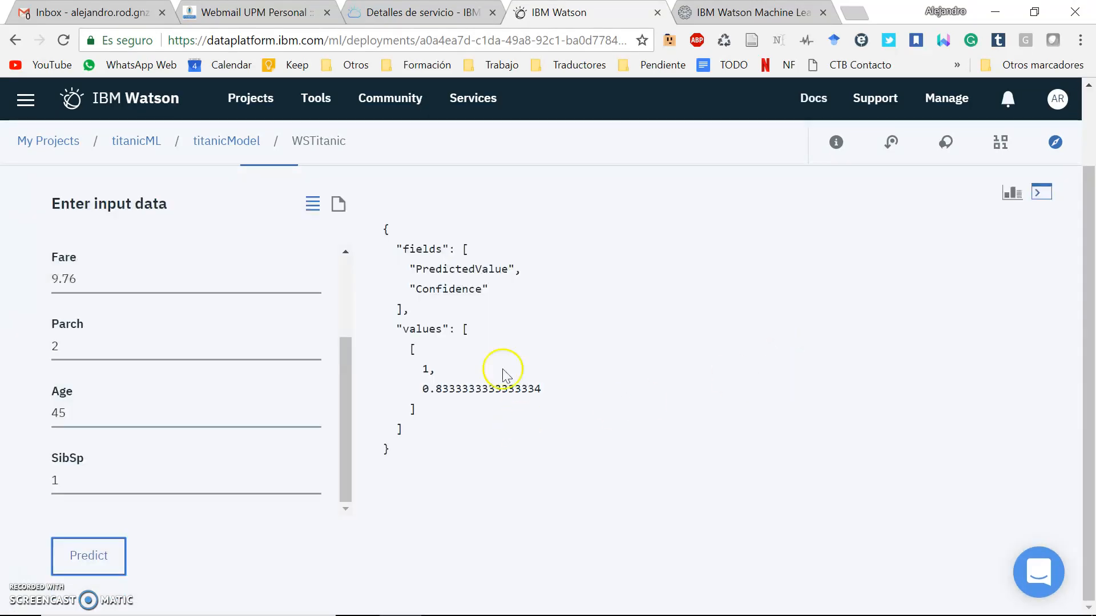
Examine the returned PredictedValue and Confidence against the entered passenger data.
left_click(452, 269)
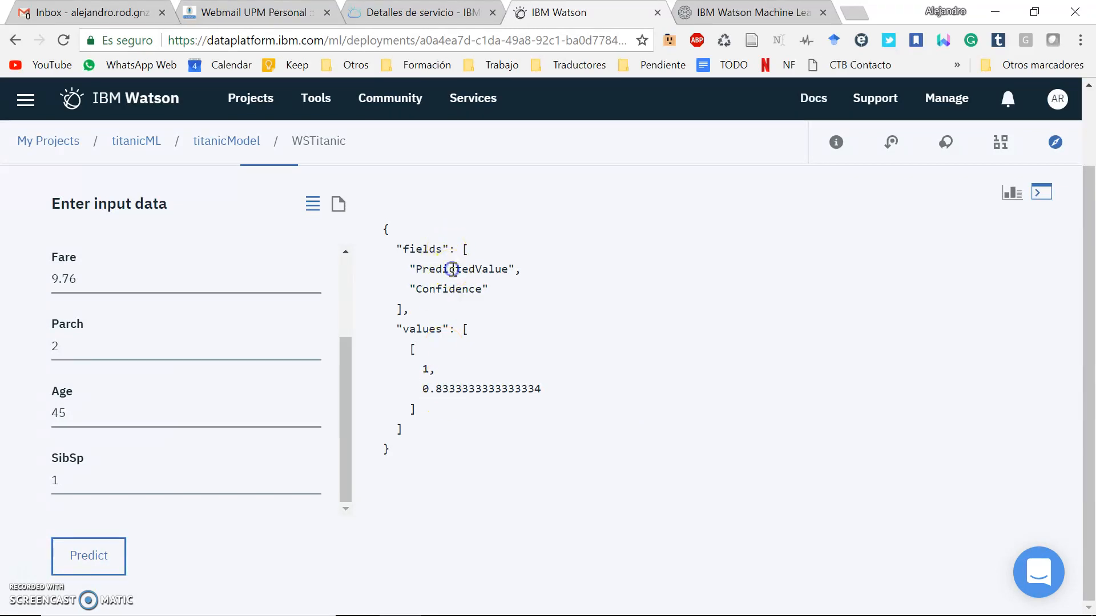
left_click(428, 371)
scroll(183, 348, "up", 3)
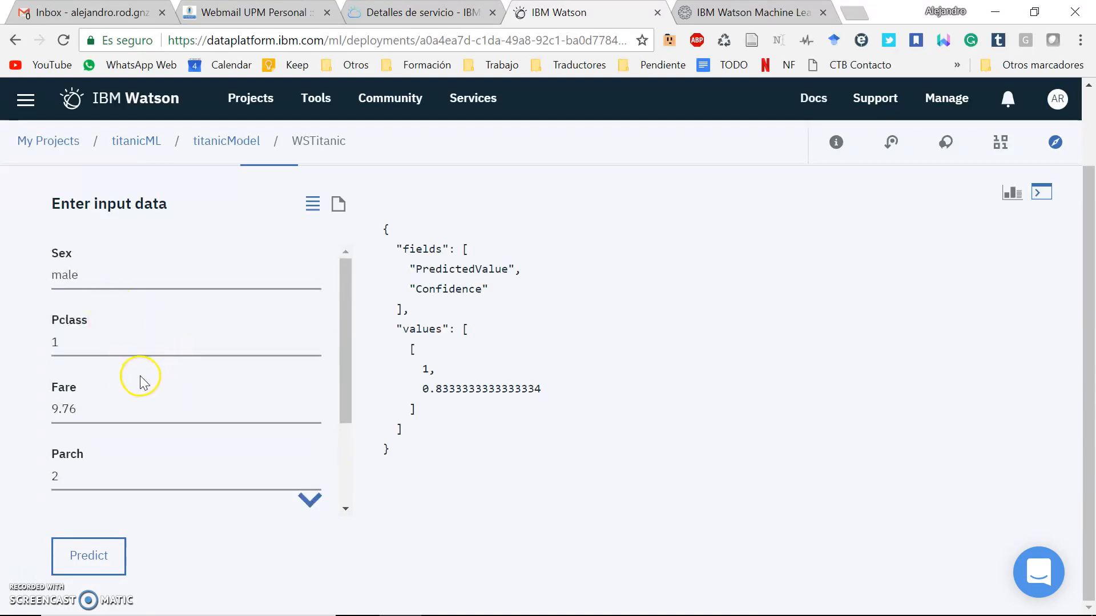
Recheck the entered passenger values from Sex through SibSp alongside the JSON prediction output of the WSTitanic test.
scroll(160, 353, "down", 1)
scroll(159, 352, "down", 3)
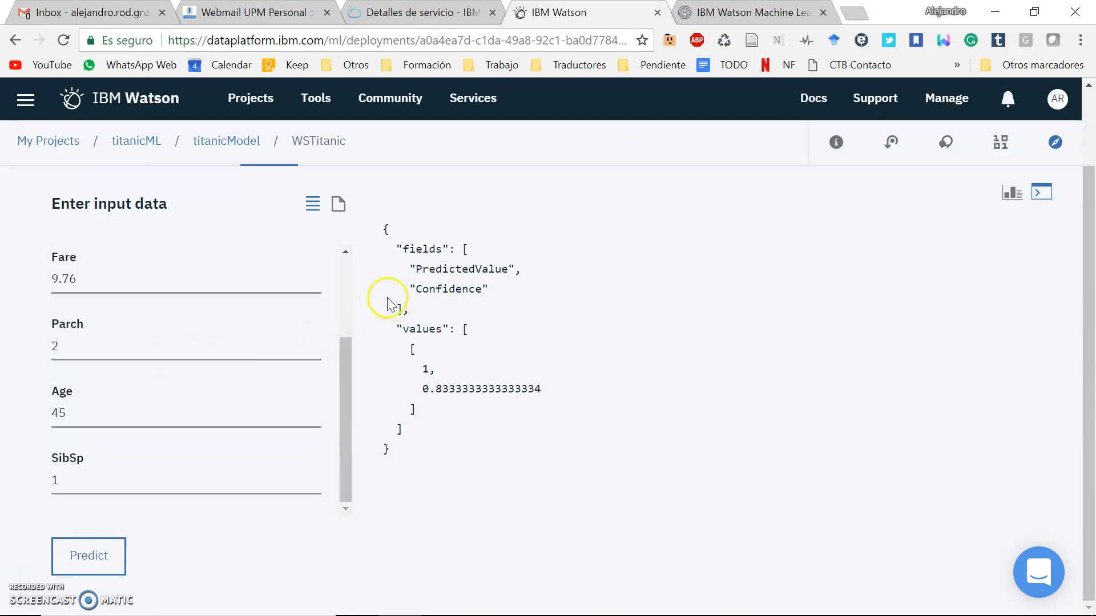
left_click(441, 395)
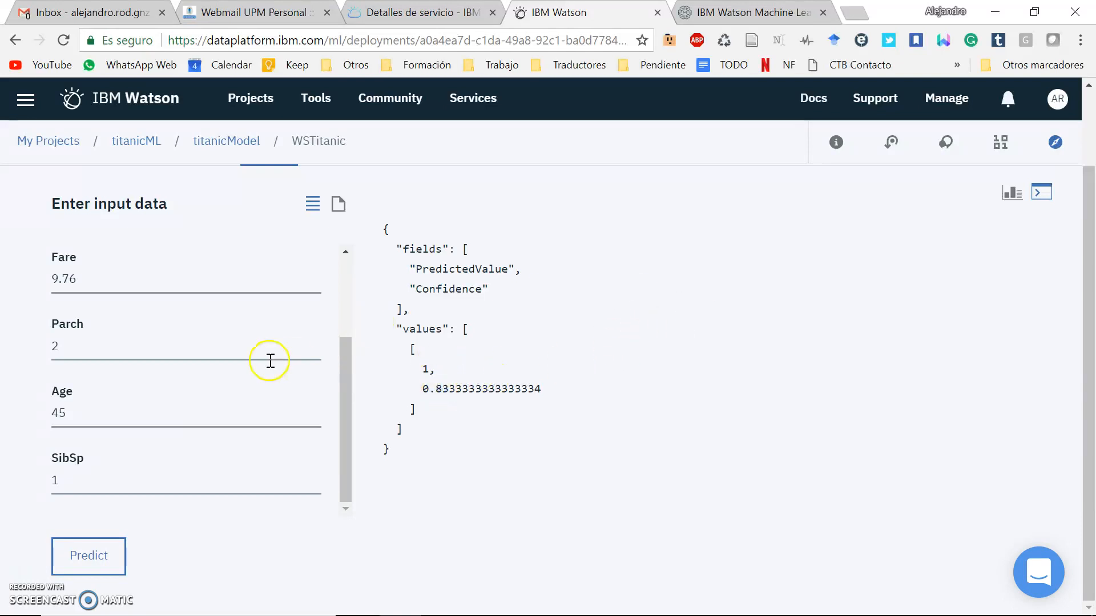
scroll(257, 362, "up", 3)
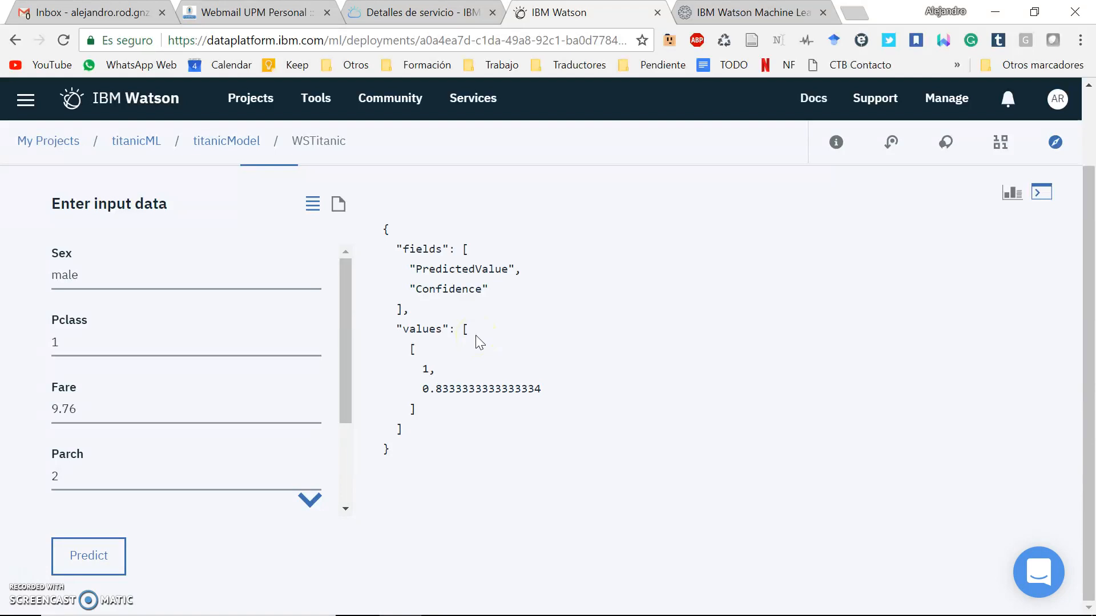
scroll(285, 195, "up", 2)
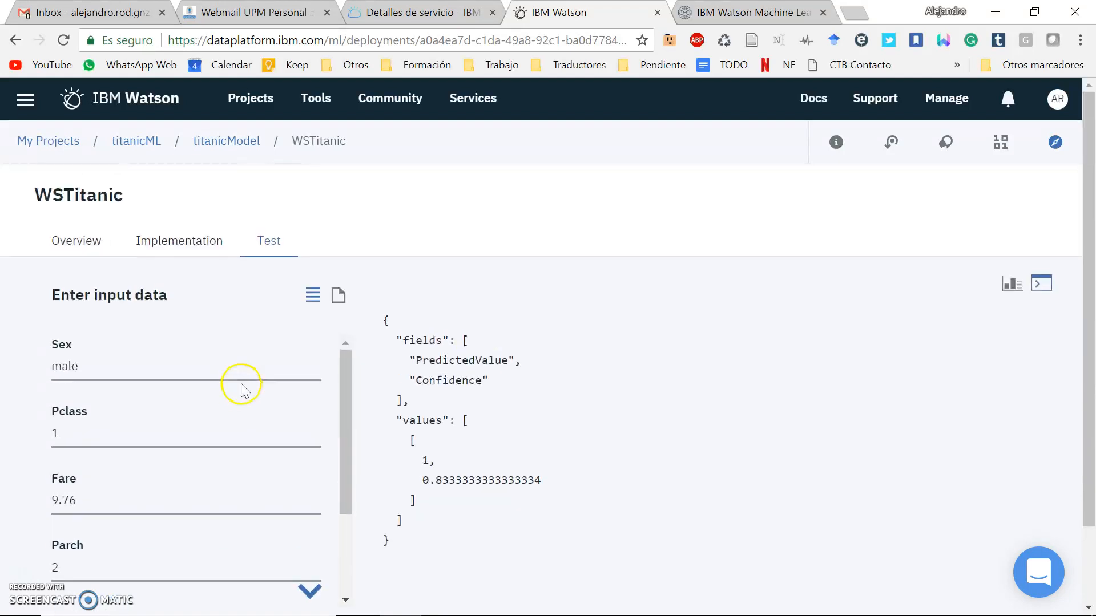
Show WSTitanic's implementation details and review its full scoring end-point URL and request headers.
left_click(197, 242)
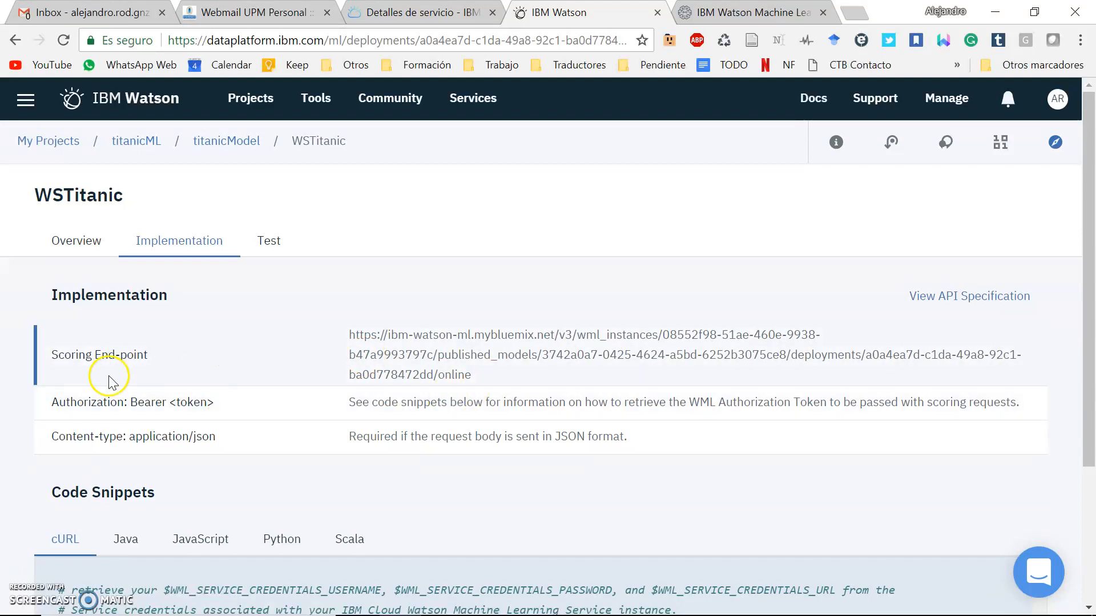
left_click_drag(483, 375, 350, 336)
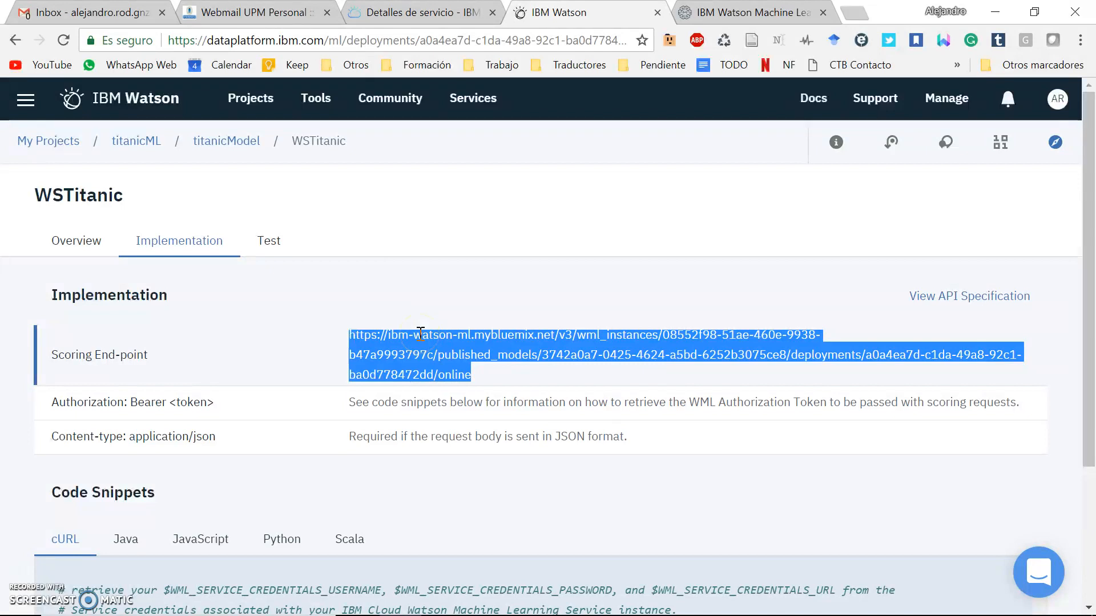
left_click(440, 324)
scroll(447, 320, "down", 3)
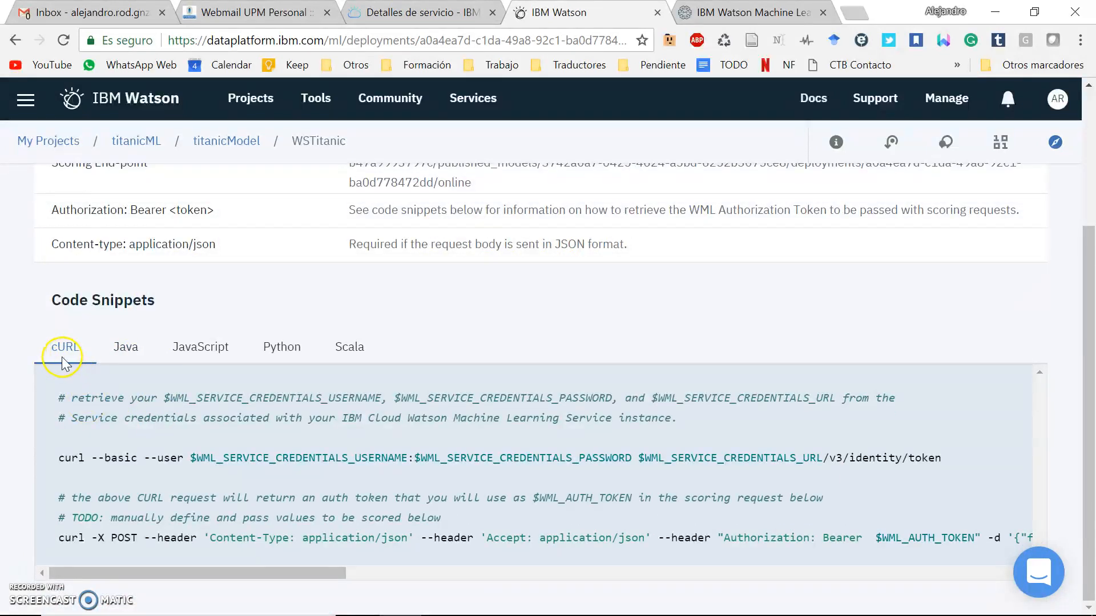
Read the cURL code snippet, covering the token request and the full scoring POST request through to its end-point URL.
left_click_drag(261, 581, 171, 571)
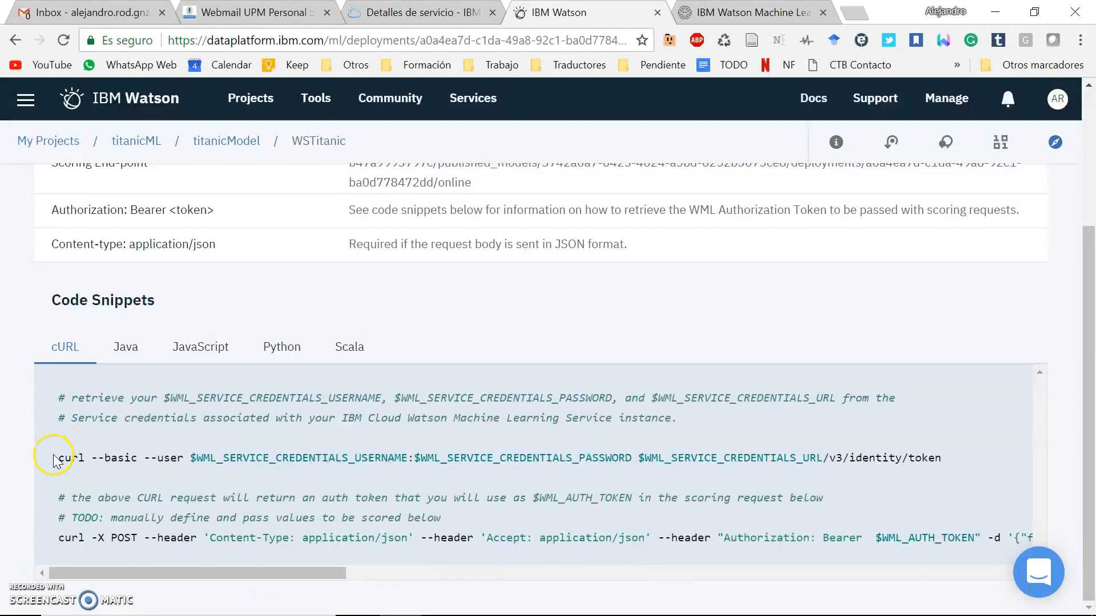
left_click_drag(62, 457, 940, 456)
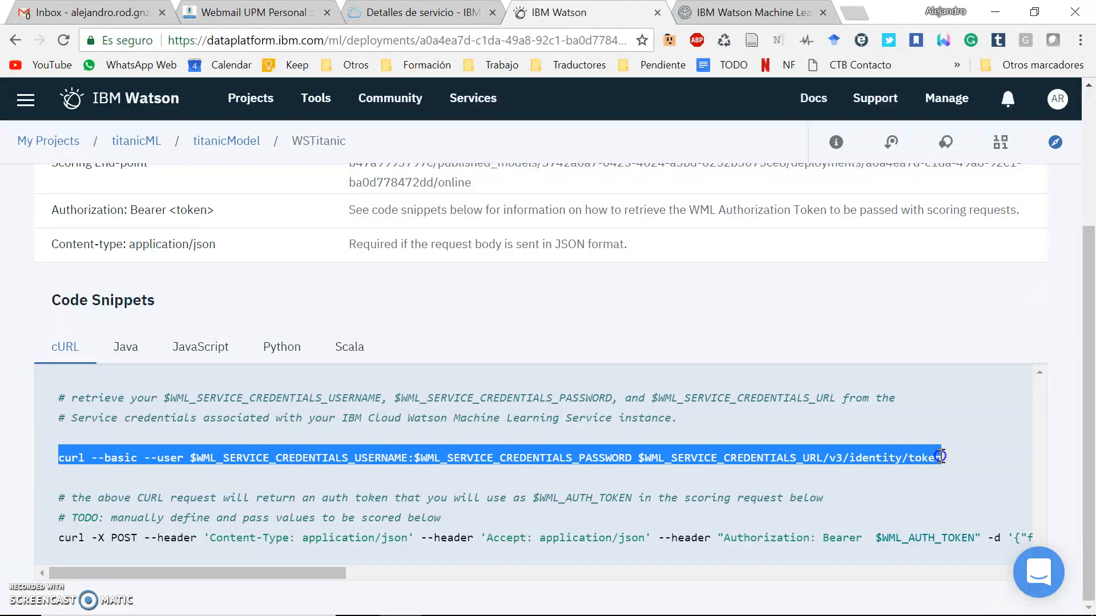
left_click(807, 473)
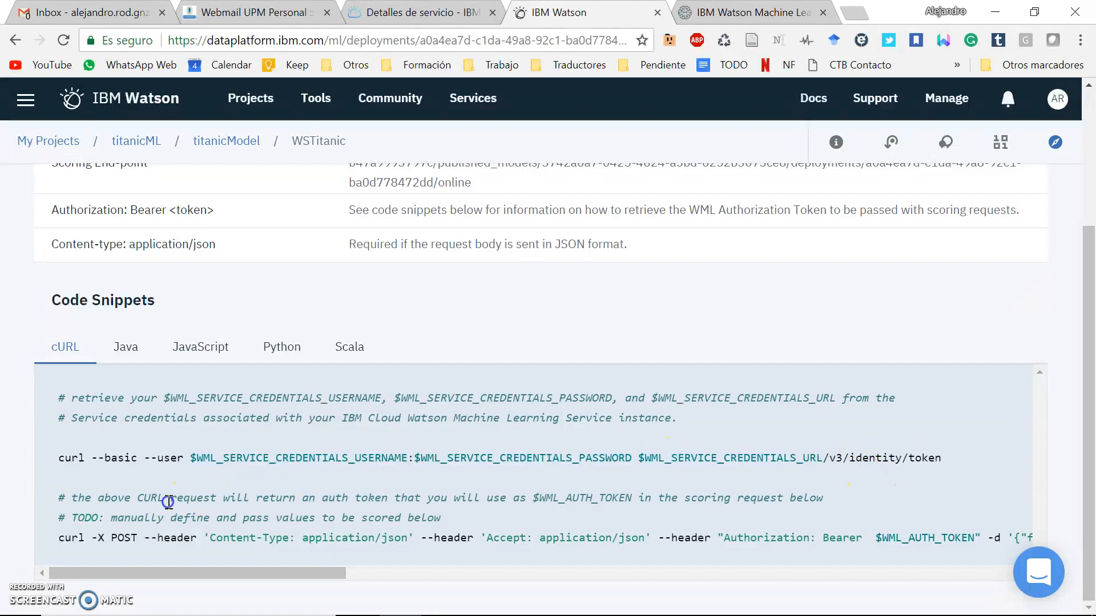
left_click_drag(102, 570, 824, 562)
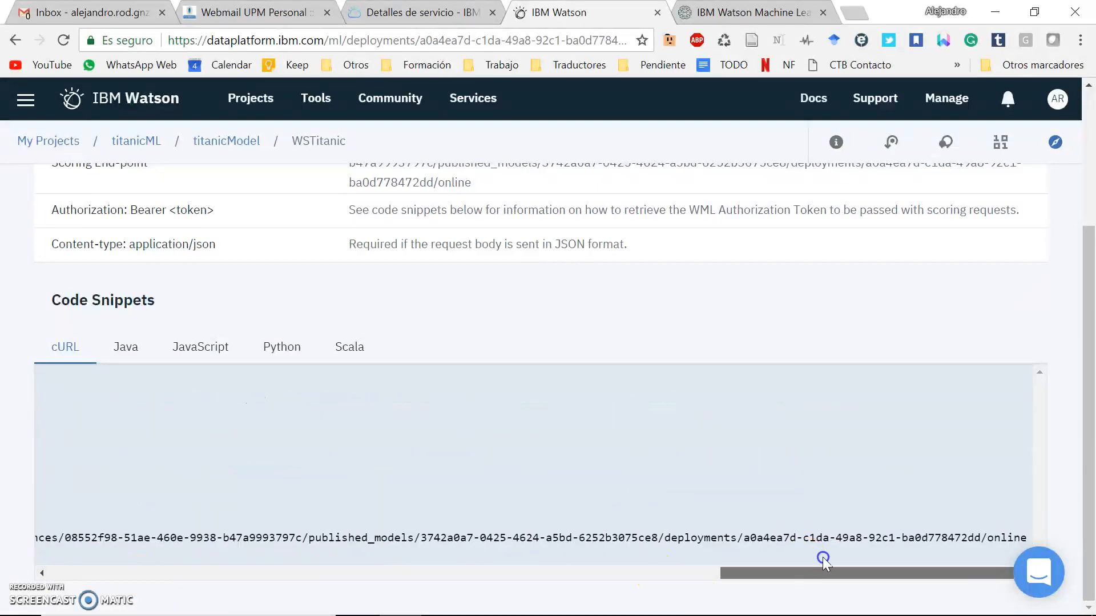
left_click_drag(912, 562, 64, 570)
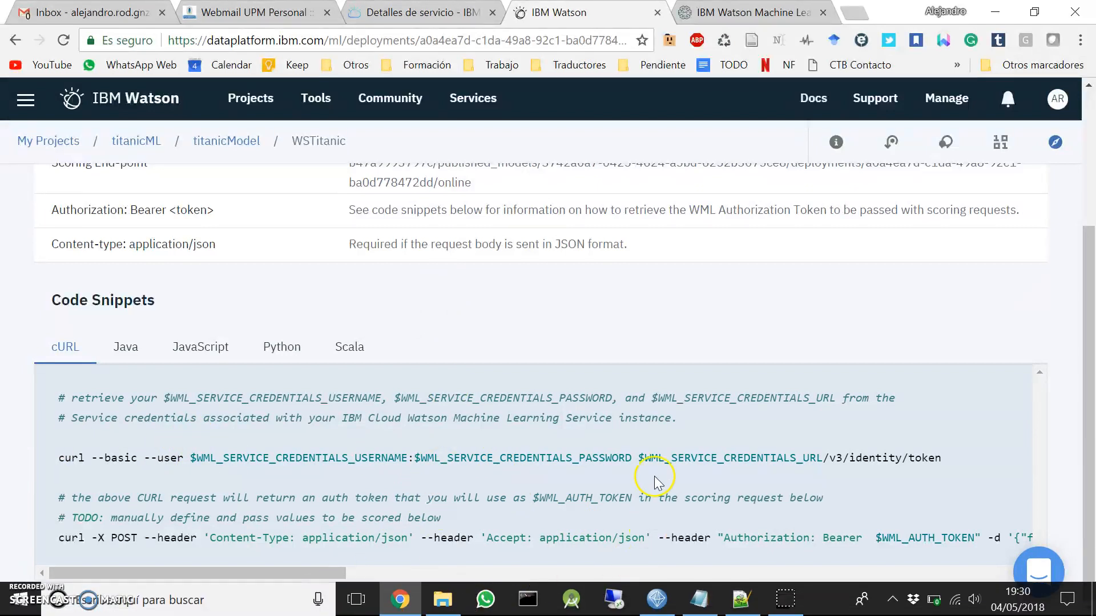
Search the web for "curl windows" in a new browser tab and open curl's official download page.
left_click(854, 12)
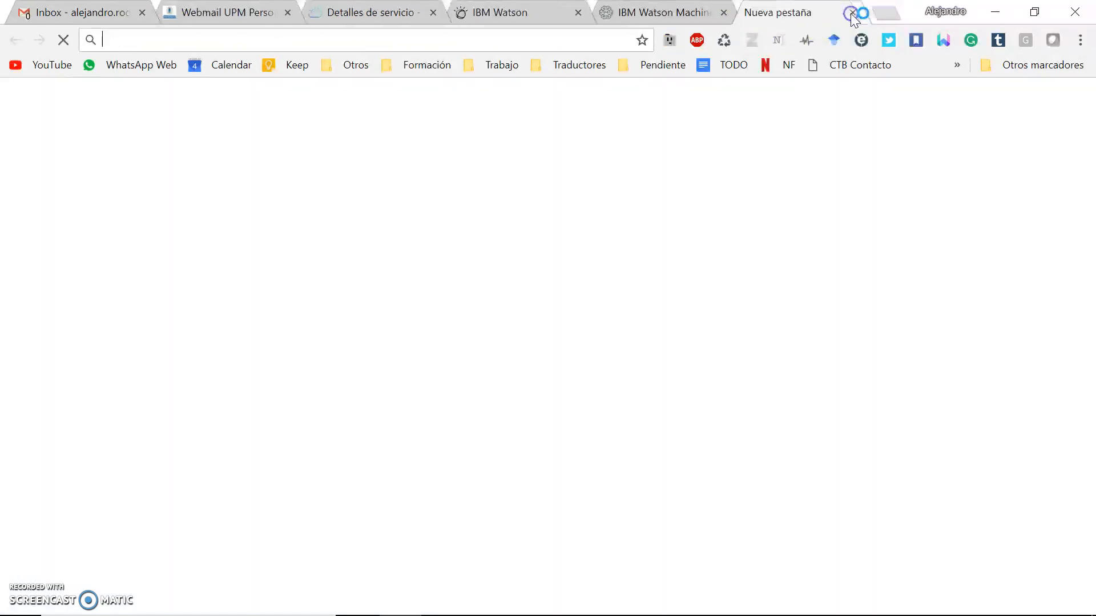
type("curl windows")
key("Return")
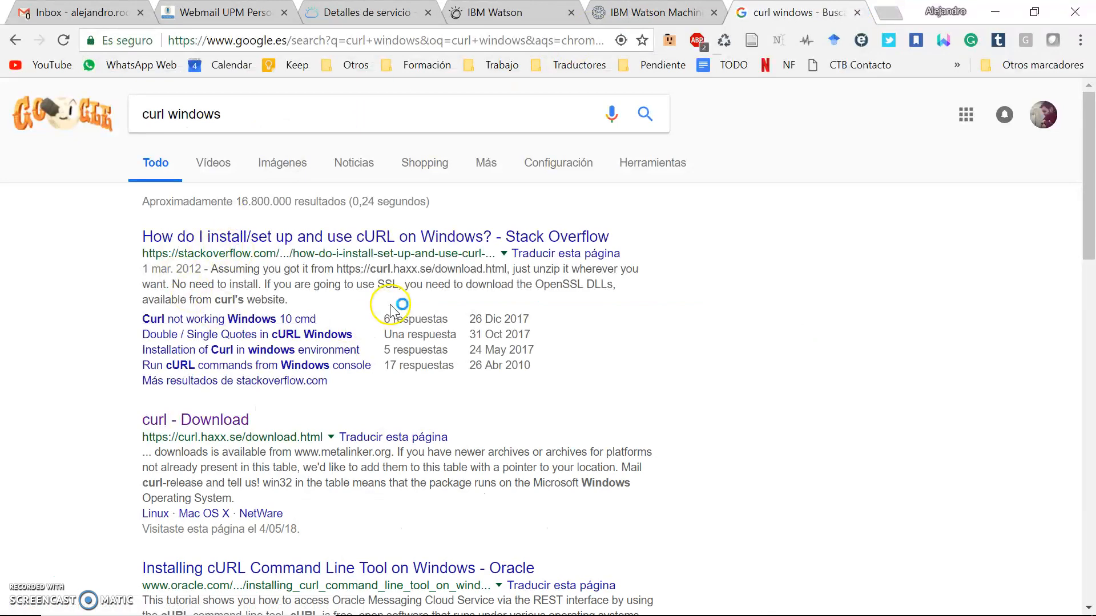
left_click(215, 421)
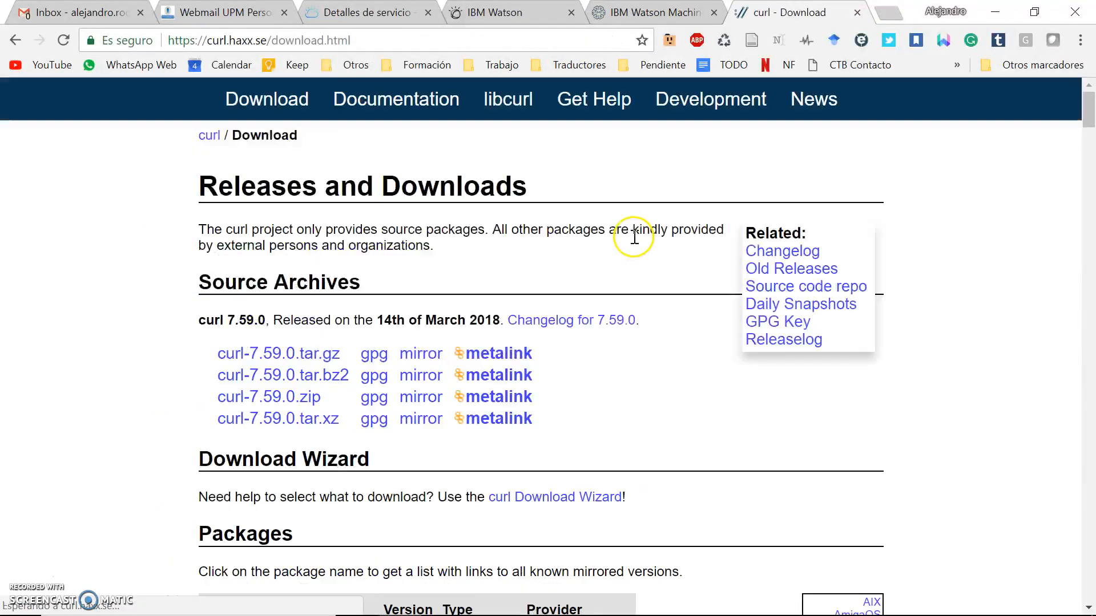
Look through curl's download list for the Win32 and Win64 packages.
scroll(639, 245, "down", 20)
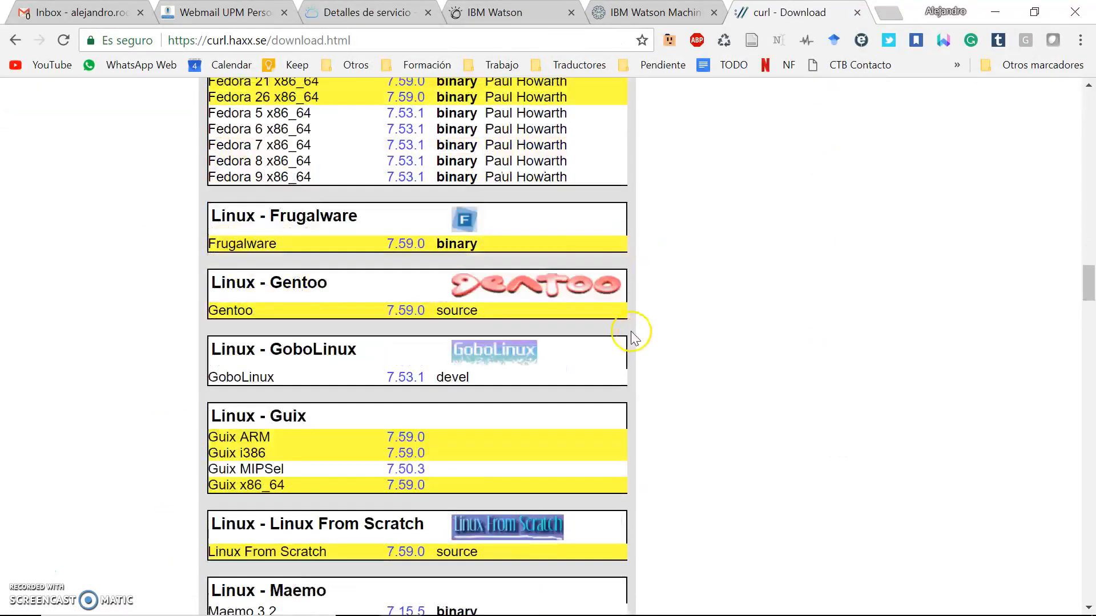
scroll(631, 331, "down", 20)
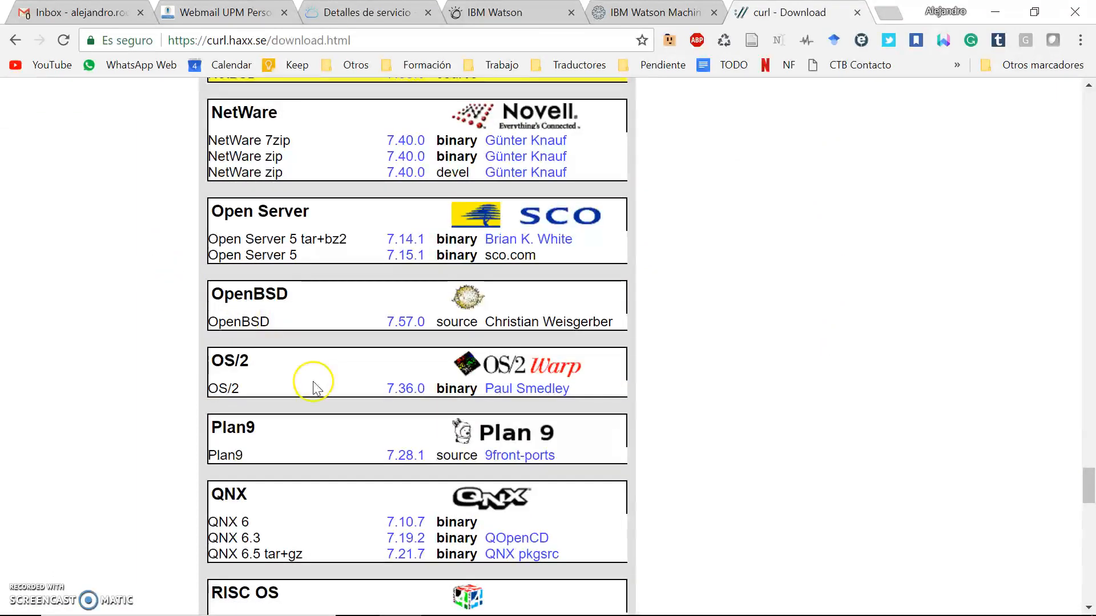
scroll(313, 388, "down", 15)
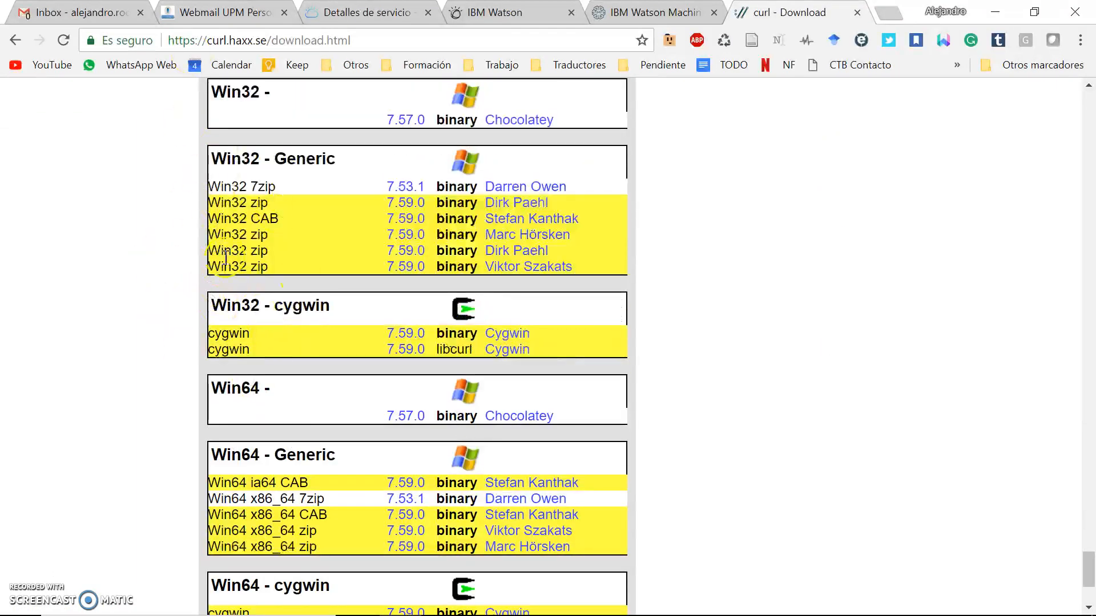
scroll(224, 194, "down", 2)
scroll(245, 168, "up", 2)
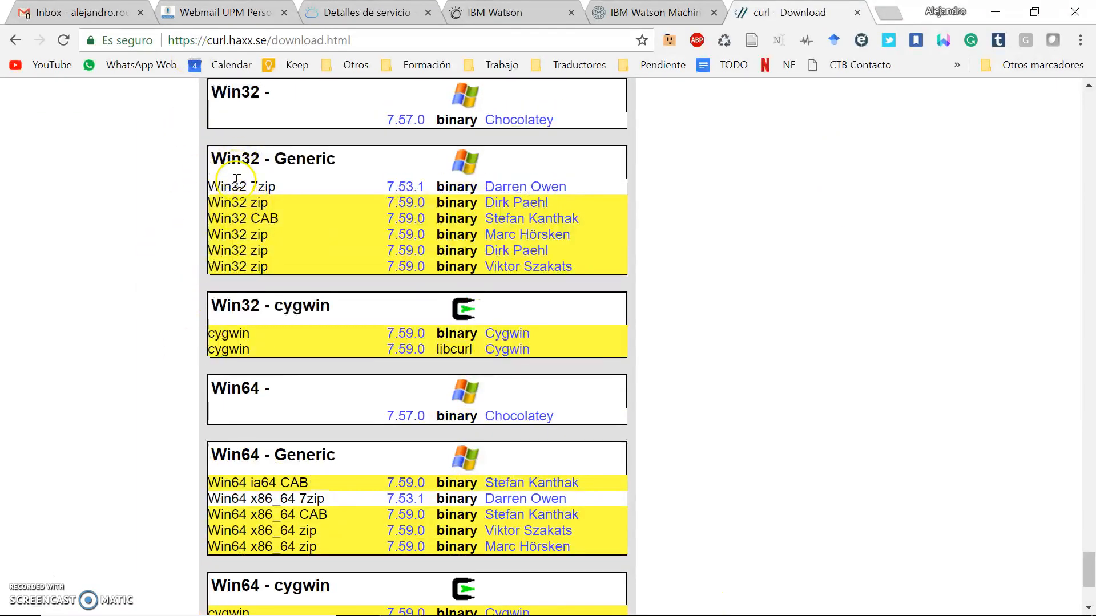
scroll(318, 310, "down", 3)
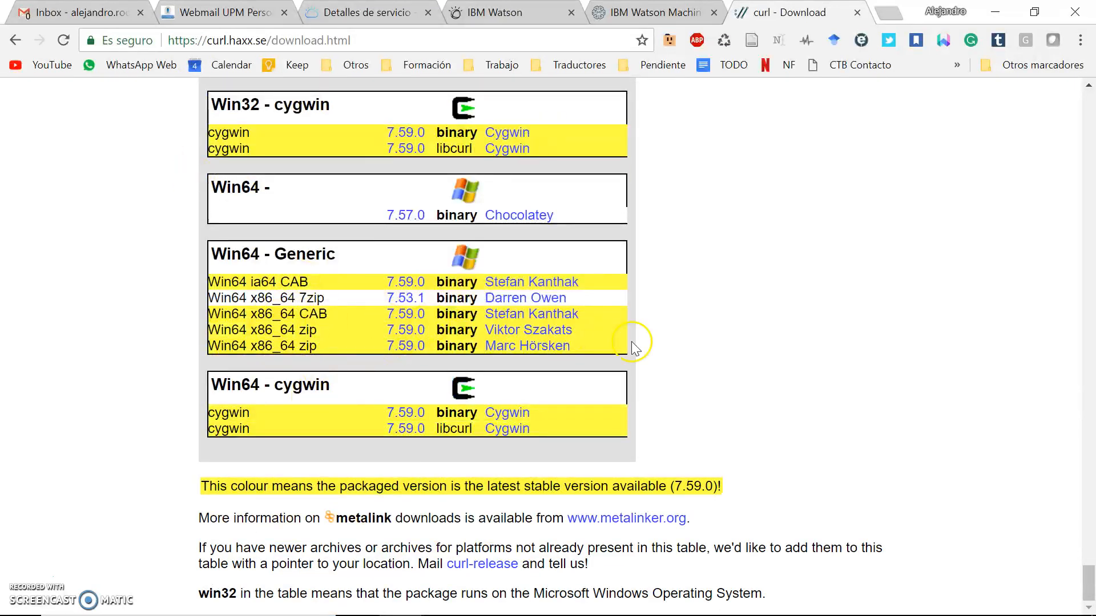
scroll(399, 416, "up", 3)
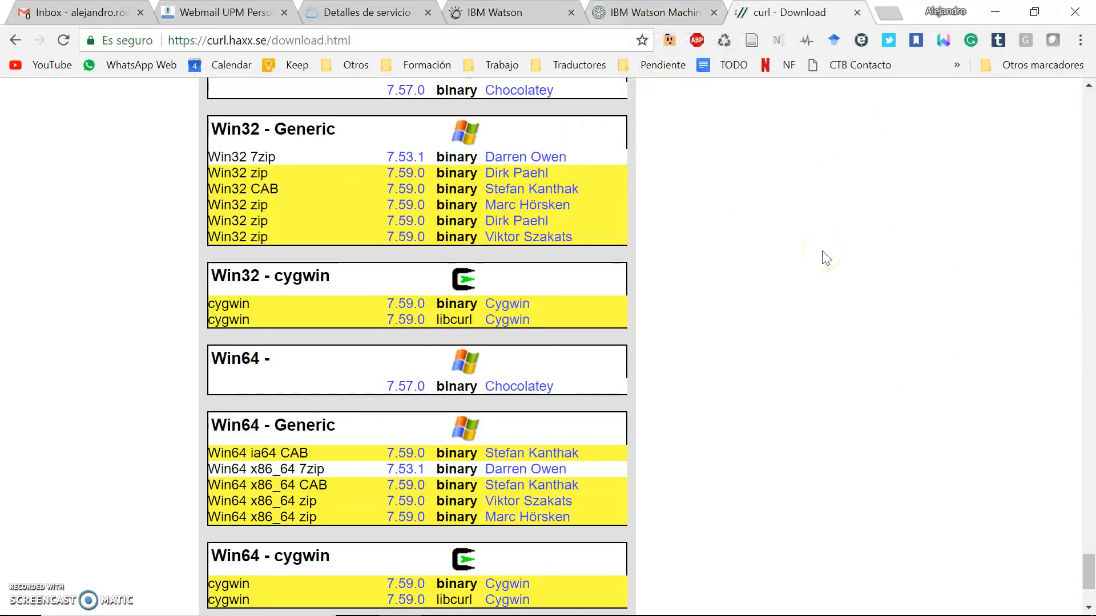
Copy the curl identity token request from WSTitanic's cURL snippet into Notepad, below the saved service credentials.
left_click(643, 17)
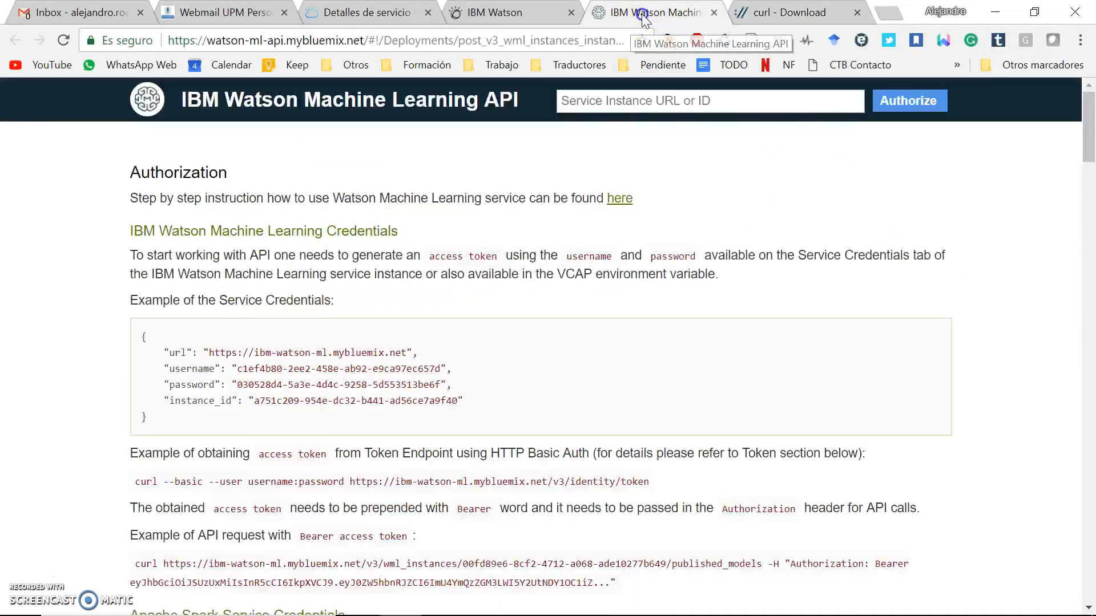
left_click(491, 13)
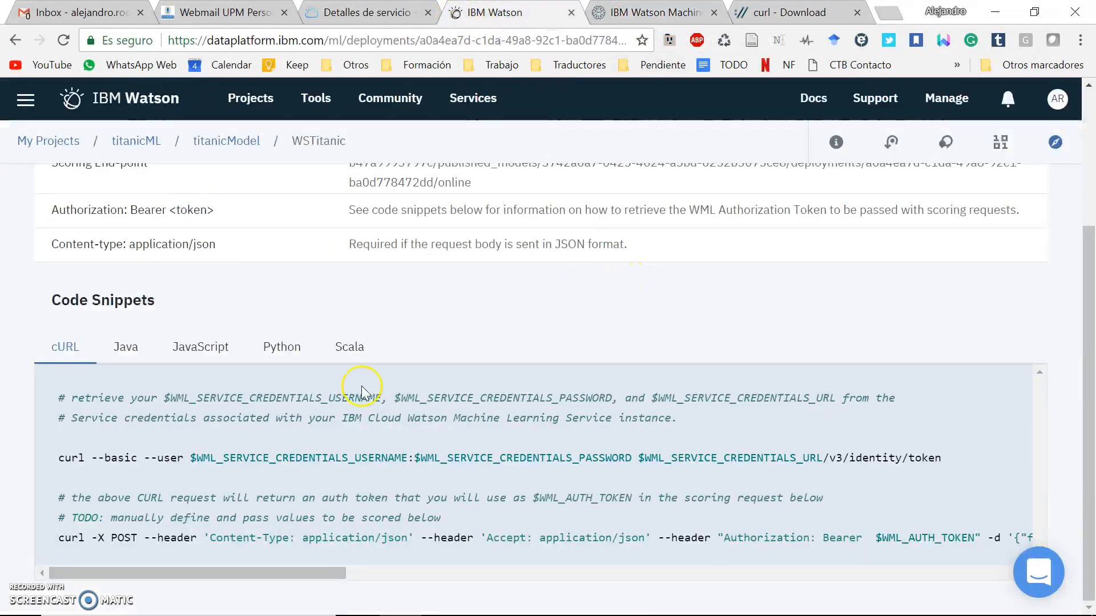
left_click_drag(56, 462, 957, 465)
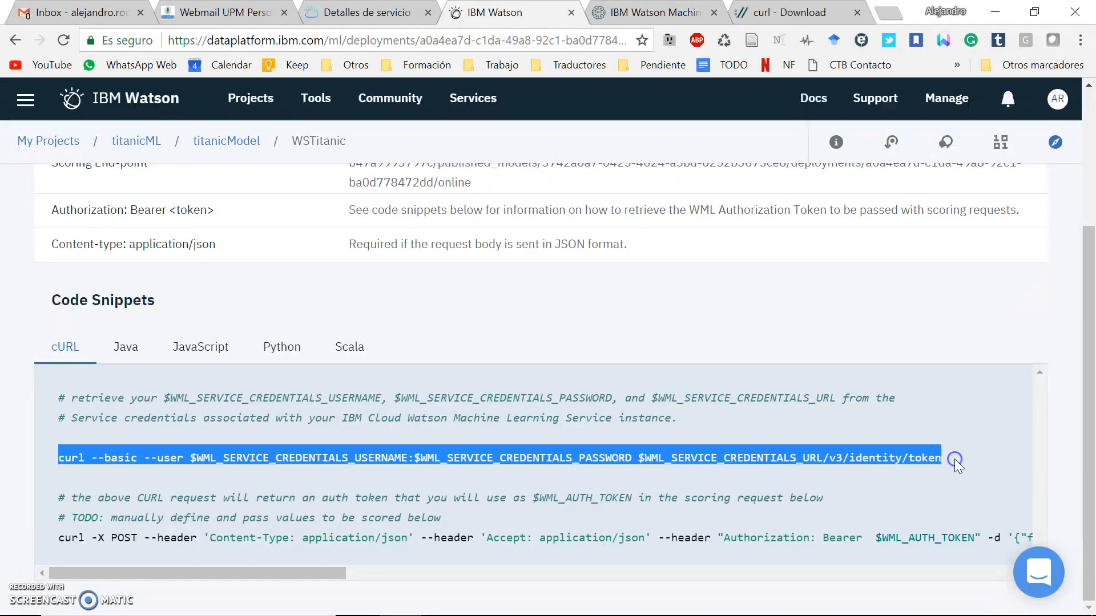
right_click(957, 465)
left_click(913, 312)
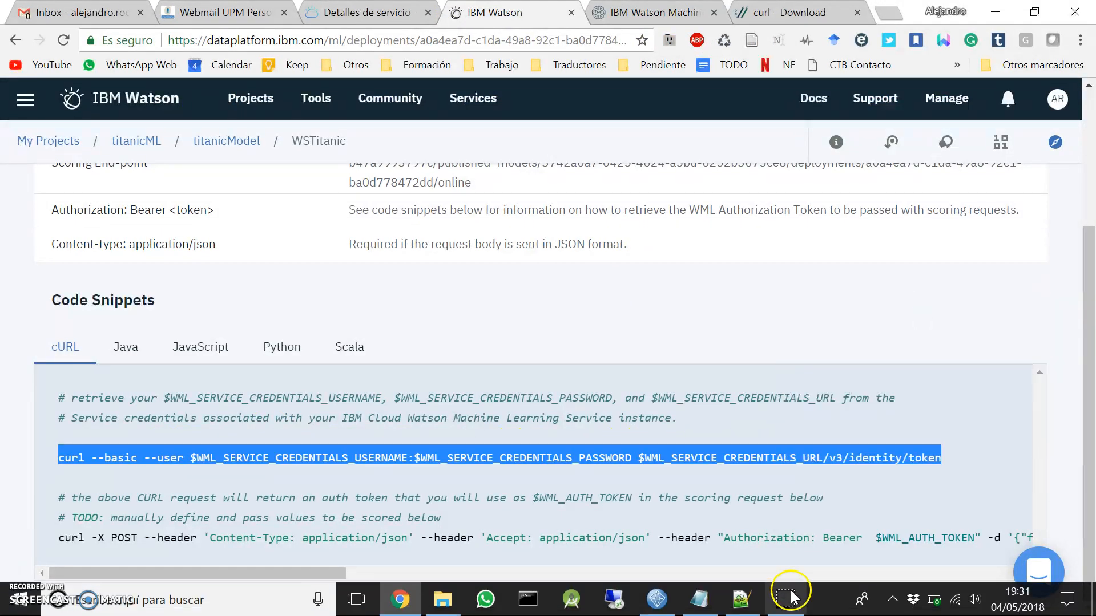
left_click(699, 599)
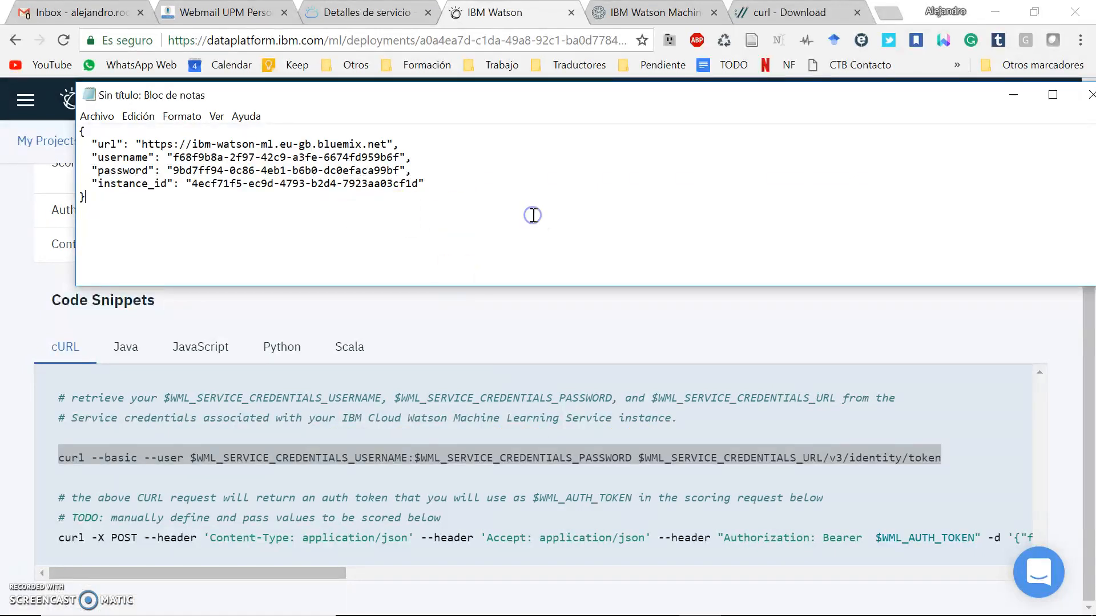
key("Return")
key("Return")
key("ctrl+v")
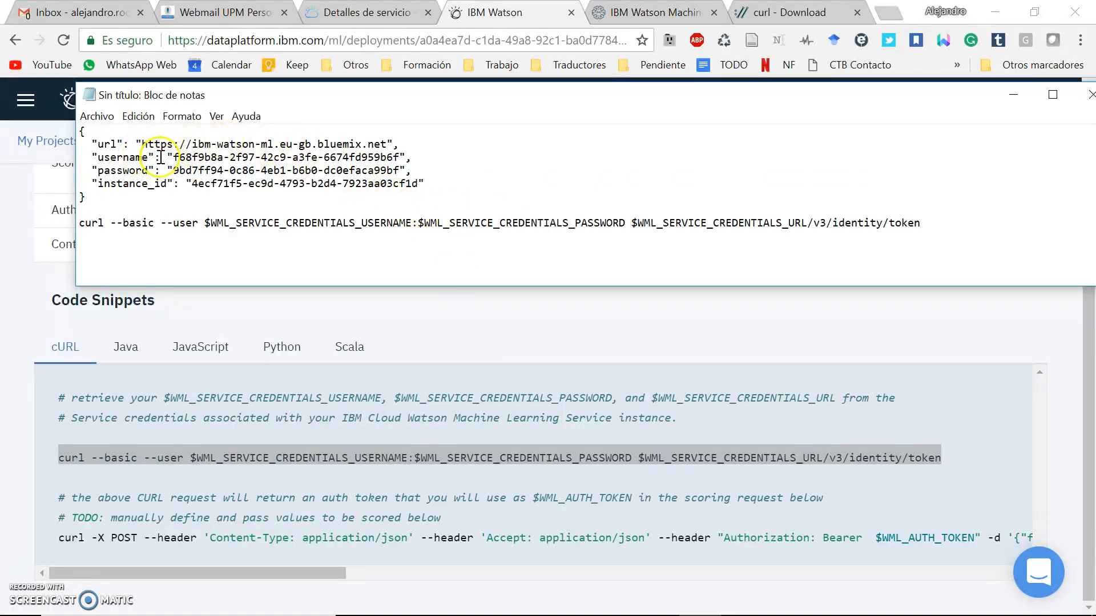
Replace the username and password placeholders in Notepad's curl command with the saved service username and password.
left_click_drag(173, 157, 399, 157)
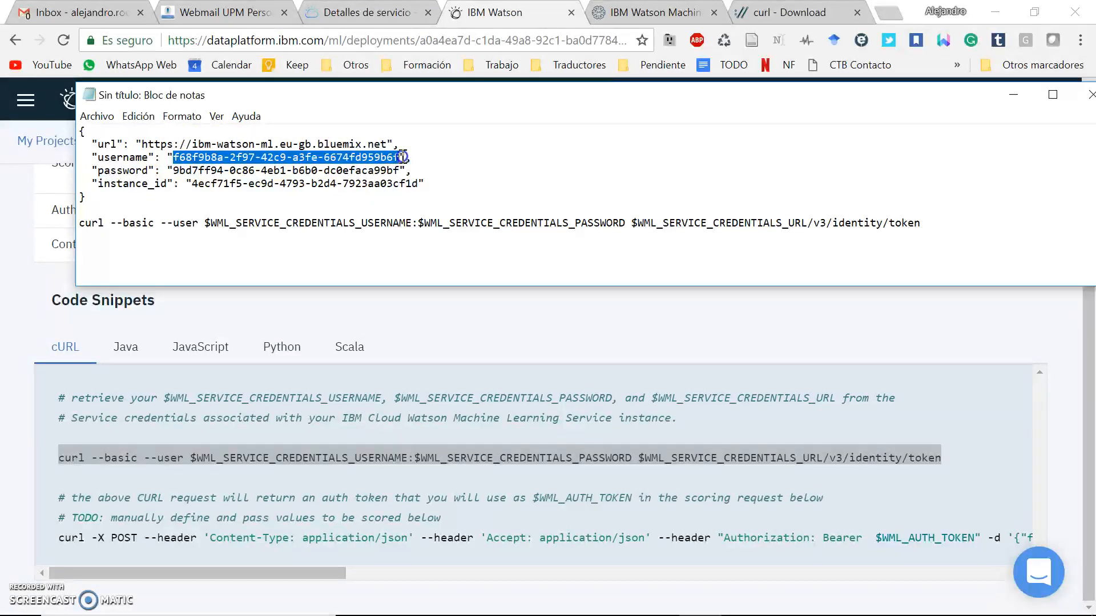
left_click_drag(205, 224, 411, 224)
key("ctrl+v")
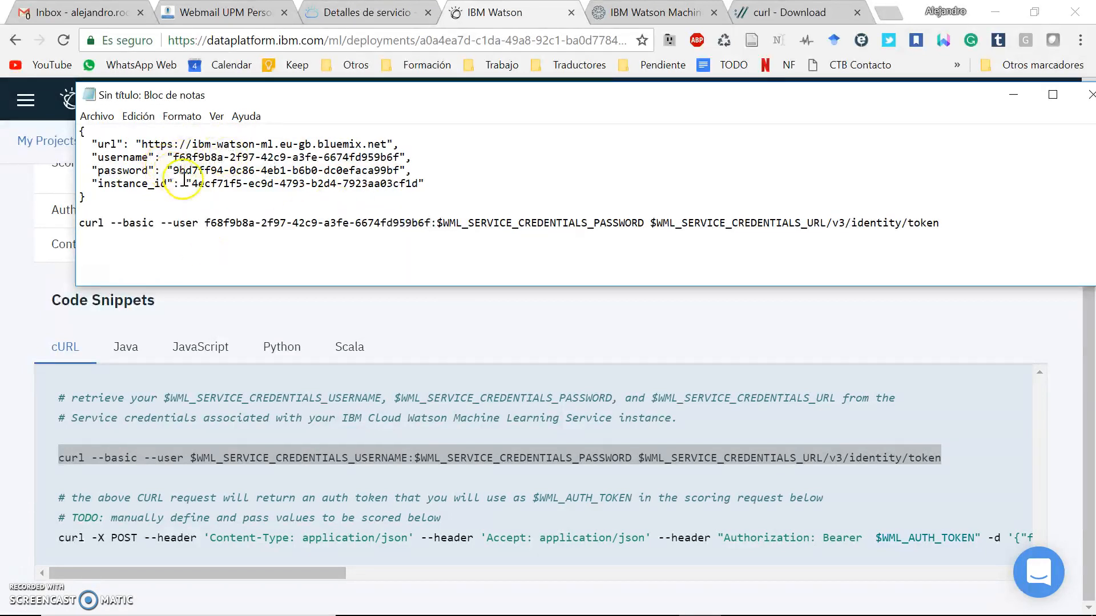
left_click_drag(175, 172, 397, 170)
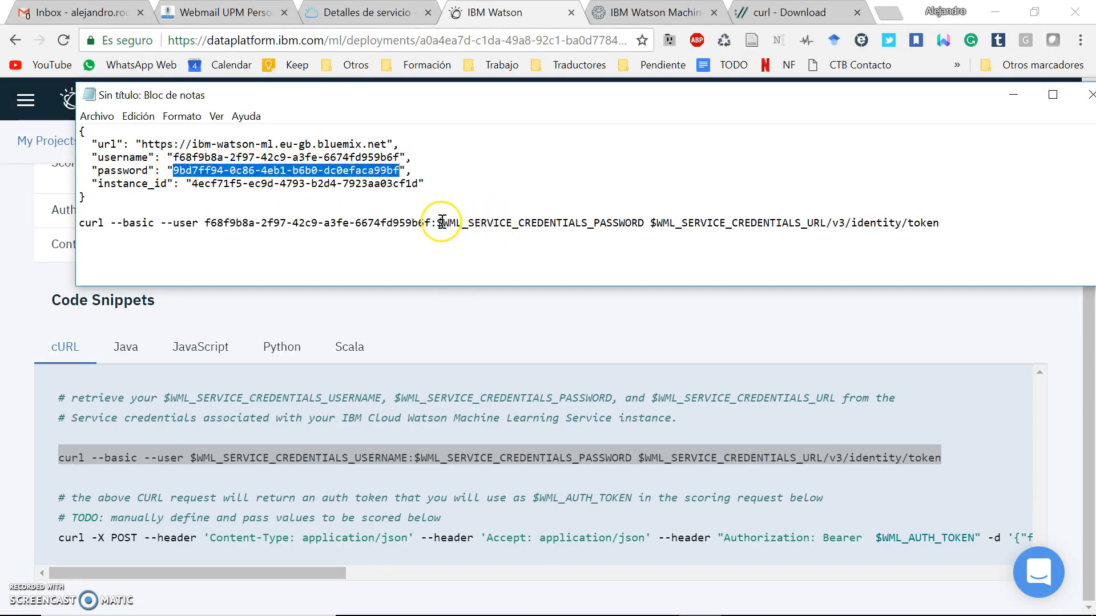
left_click_drag(437, 222, 644, 223)
key("ctrl+v")
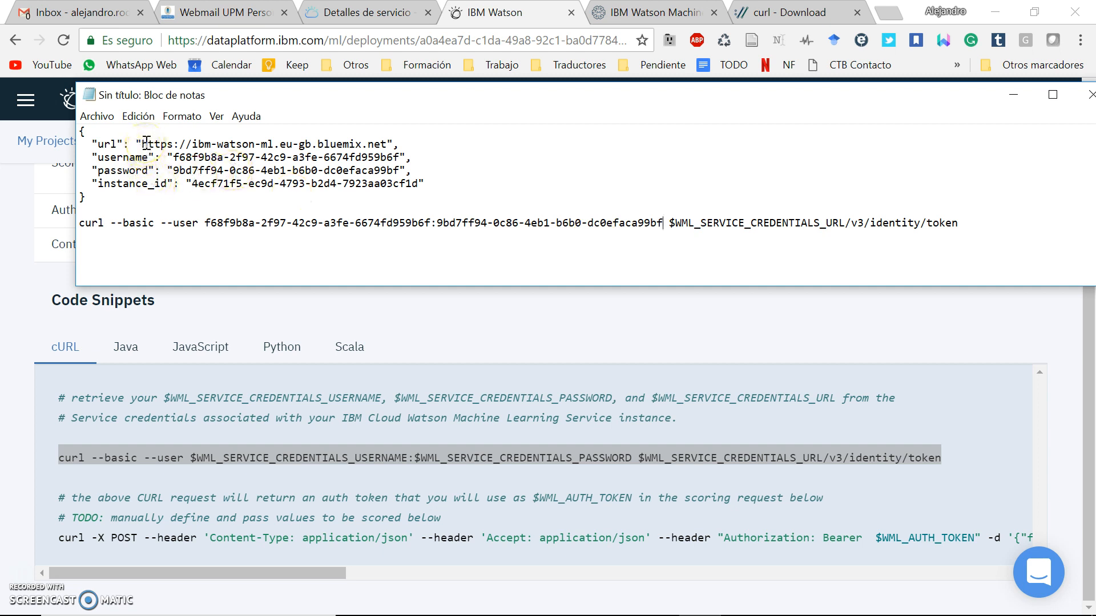
left_click_drag(142, 143, 387, 144)
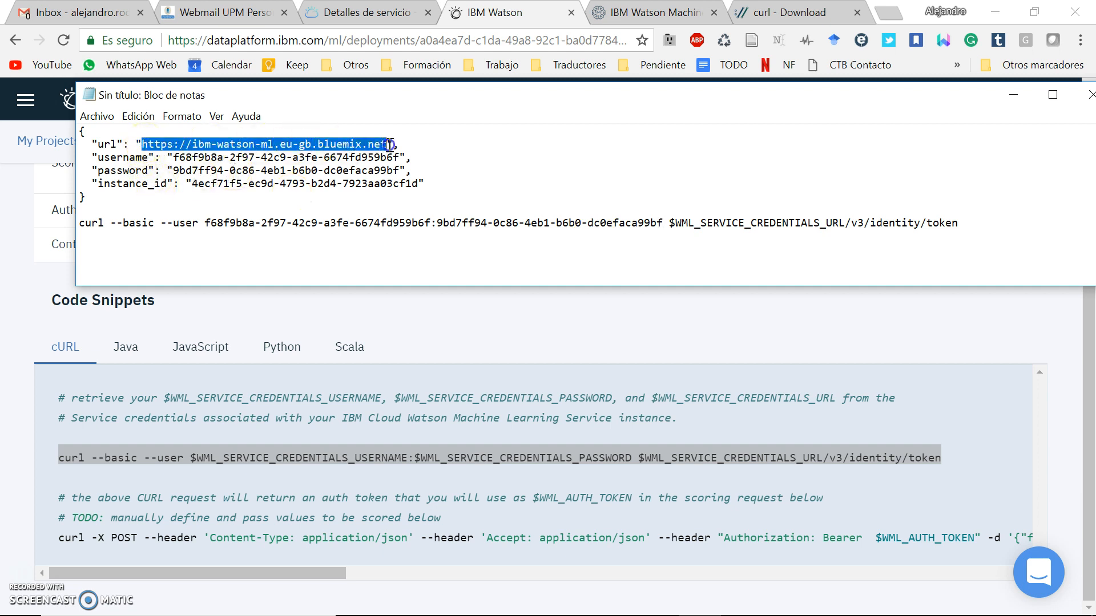
left_click(667, 222)
key("shift+Home")
left_click_drag(669, 222, 848, 227)
key("ctrl+v")
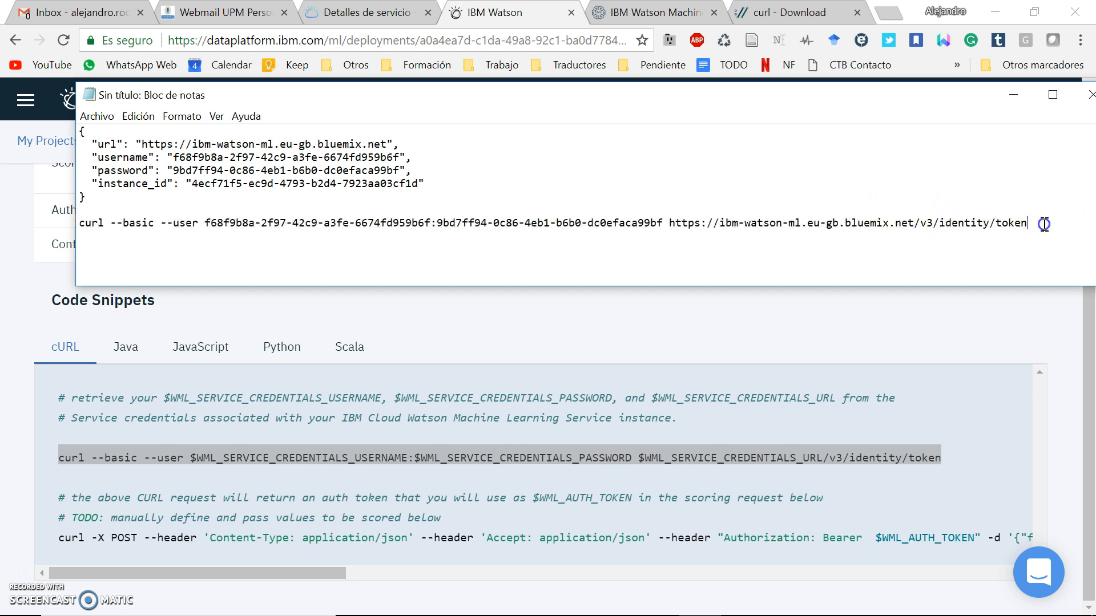
Copy the completed curl token request command from Notepad to the clipboard.
left_click_drag(1026, 225, 51, 237)
right_click(181, 235)
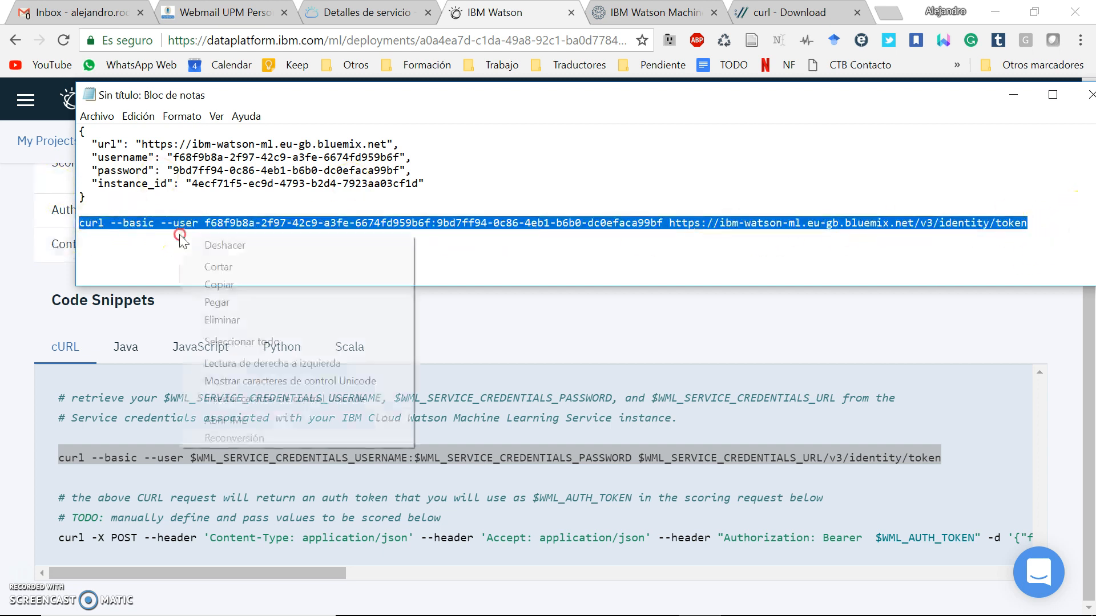
left_click(220, 284)
left_click(366, 244)
left_click(277, 610)
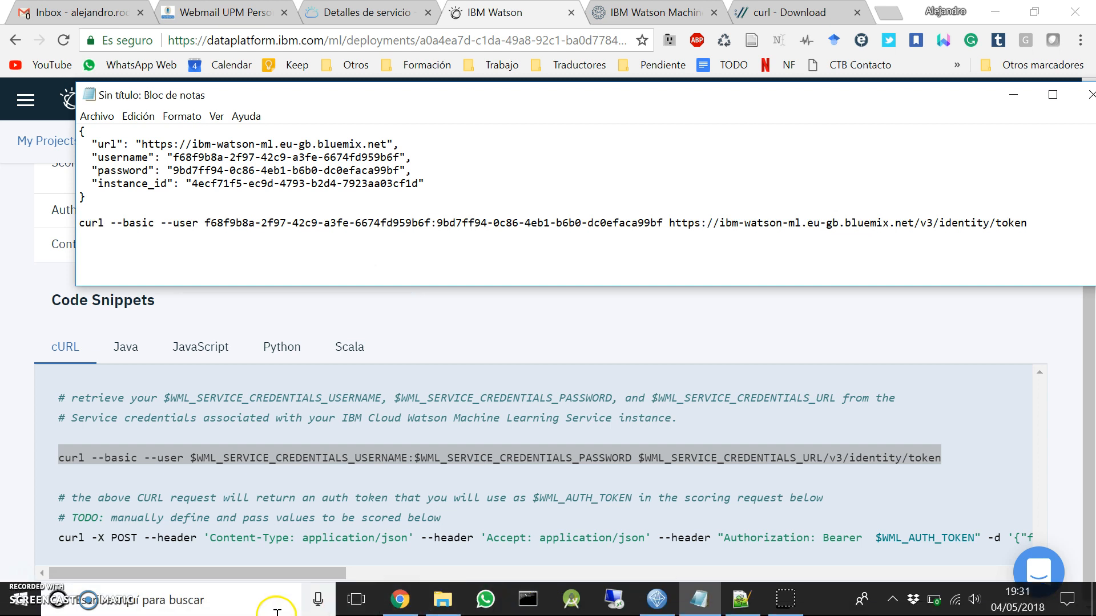
Switch to Command Prompt and run the copied curl identity token request containing the service username and password.
left_click(528, 600)
key("ctrl+v")
key("Return")
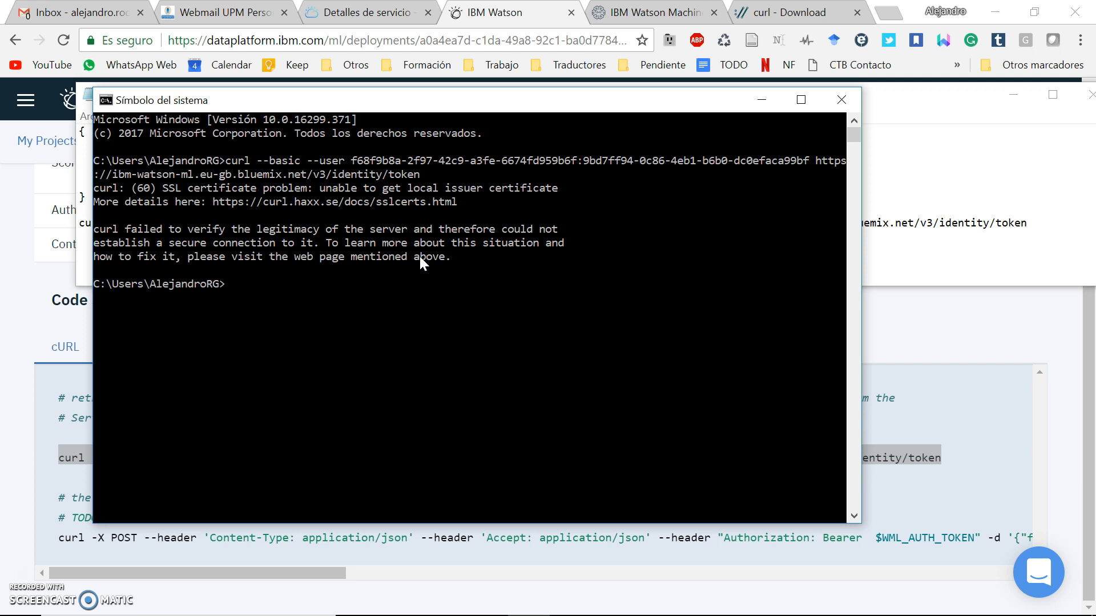
Rerun the curl token request with the -k option inserted between --basic and --user.
key("Up")
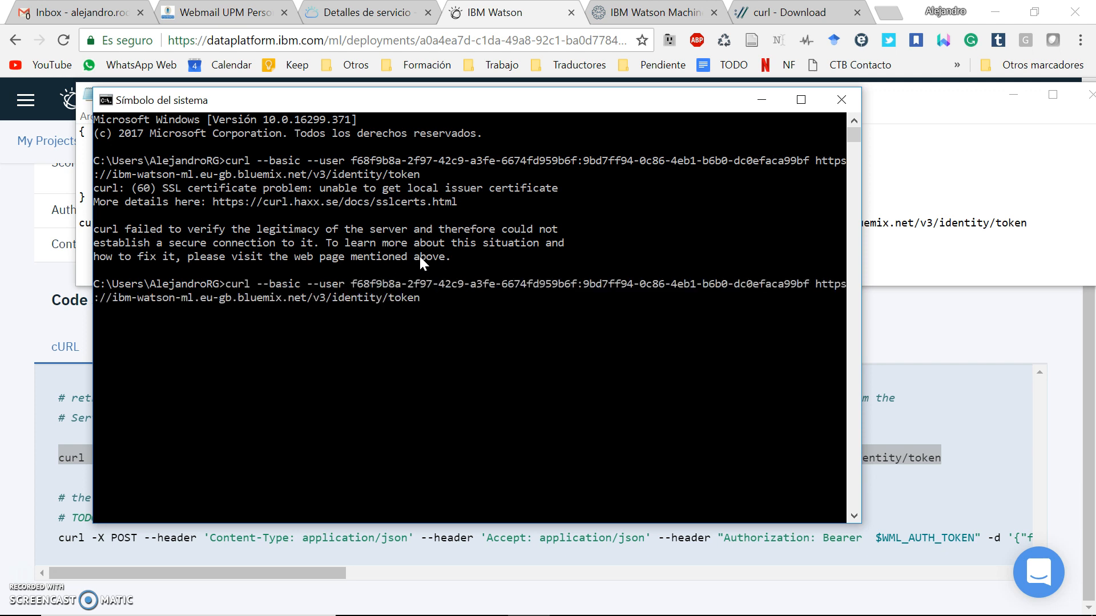
key("Left")
key("Left")
key("Left")
key("Left")
key("Left")
key("Left")
key("Left")
key("Left")
key("Left")
key("Left")
key("Left")
key("Left")
key("Left")
key("Left")
key("Left")
key("Left")
key("Left")
key("Left")
key("Left")
key("Left")
key("Left")
key("Left")
key("Left")
key("Left")
key("Left")
key("Left")
key("Left")
key("Left")
key("Left")
key("Left")
key("Left")
key("Left")
key("Left")
key("Left")
key("Left")
key("Left")
key("Left")
key("Left")
key("Left")
key("Left")
key("Left")
key("Left")
key("Left")
key("Left")
key("Left")
key("Left")
key("Left")
key("Left")
key("Left")
type("-k")
key("Return")
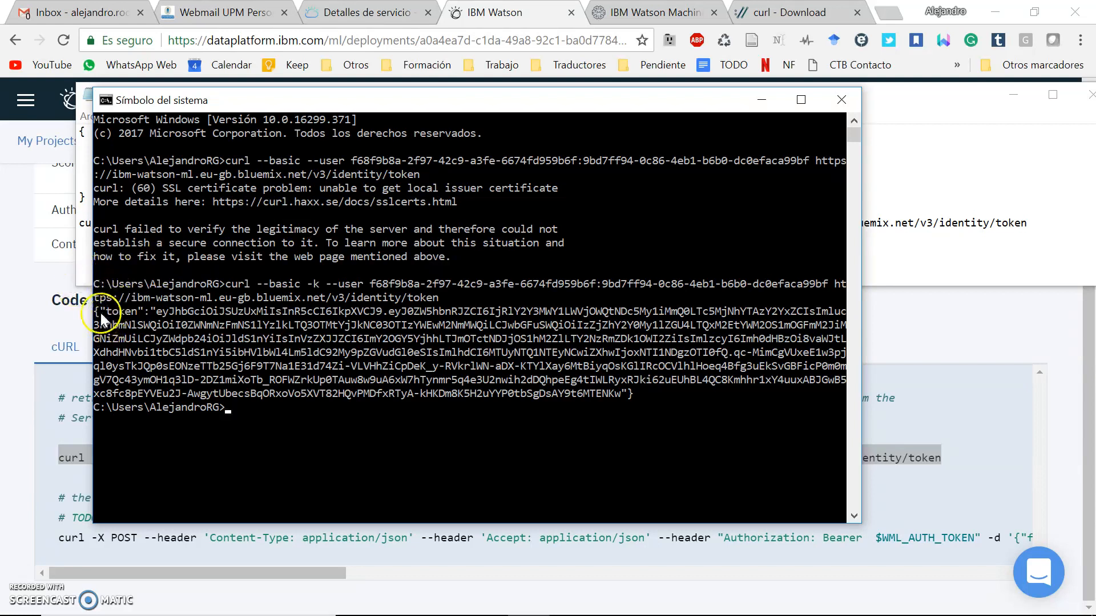
Copy the returned access token from Command Prompt into Notepad under a "TOKEN:" heading, below the curl command.
left_click_drag(158, 312, 626, 393)
right_click(622, 392)
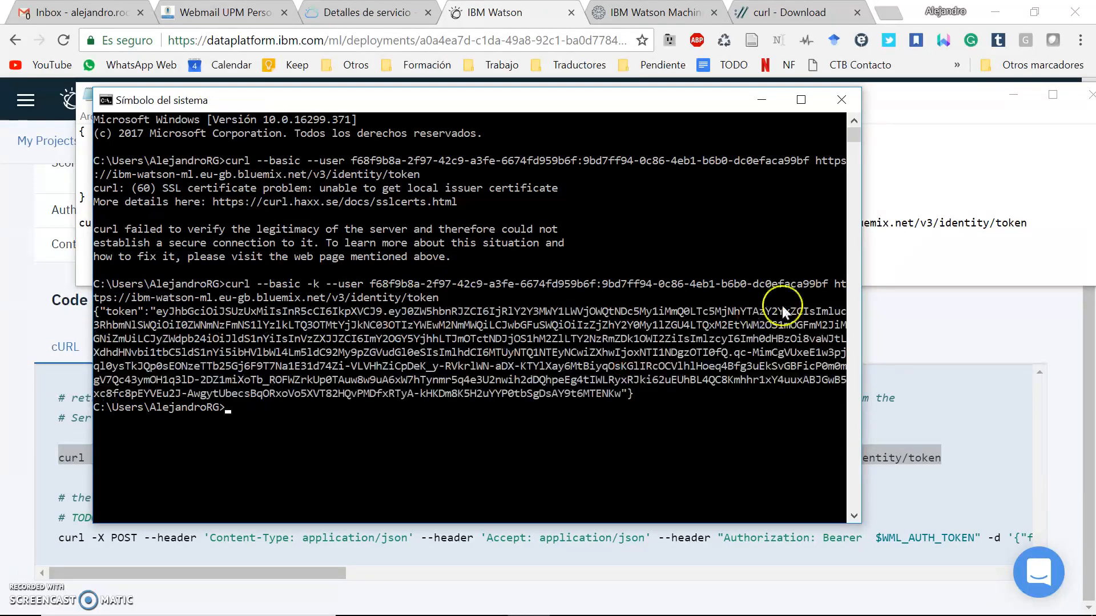
left_click(906, 268)
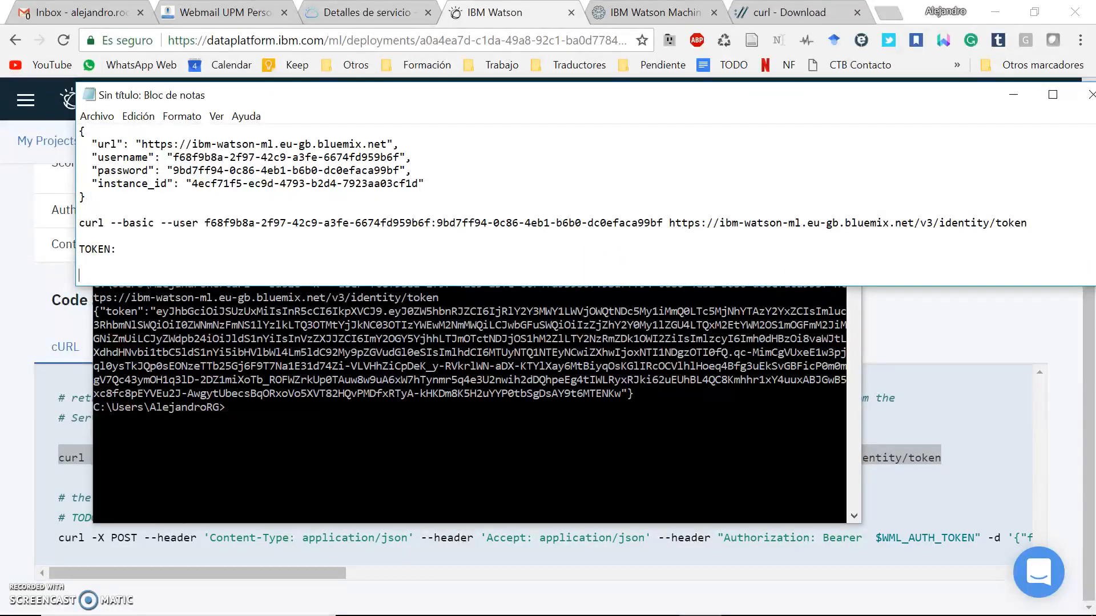
key("ctrl+v")
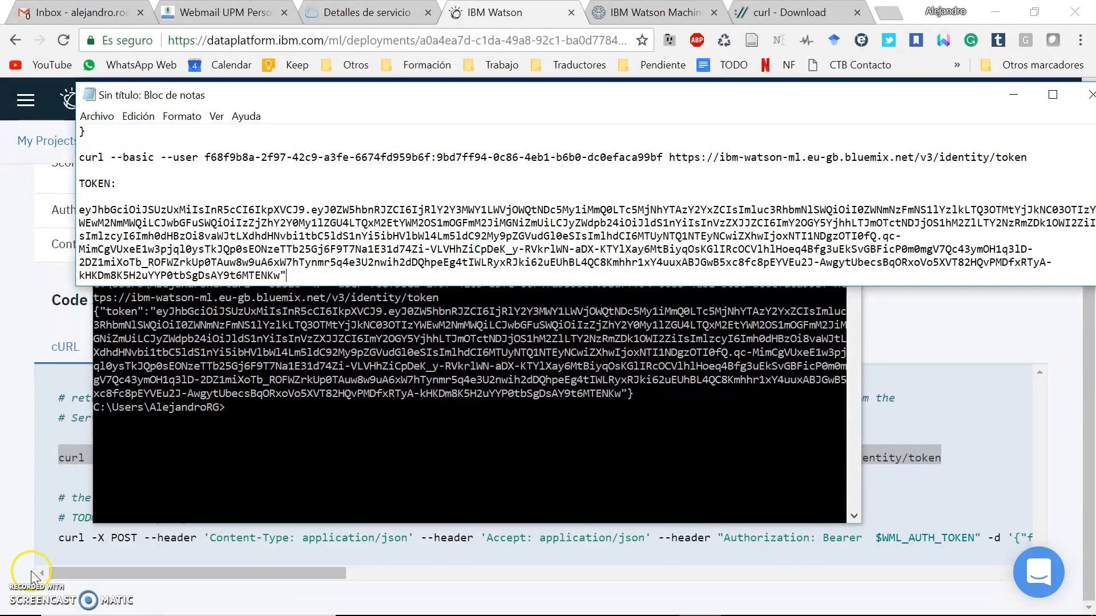
Copy the curl POST scoring request from WSTitanic's cURL snippet into Notepad below the token, removing the token's trailing quotation mark.
left_click(1012, 335)
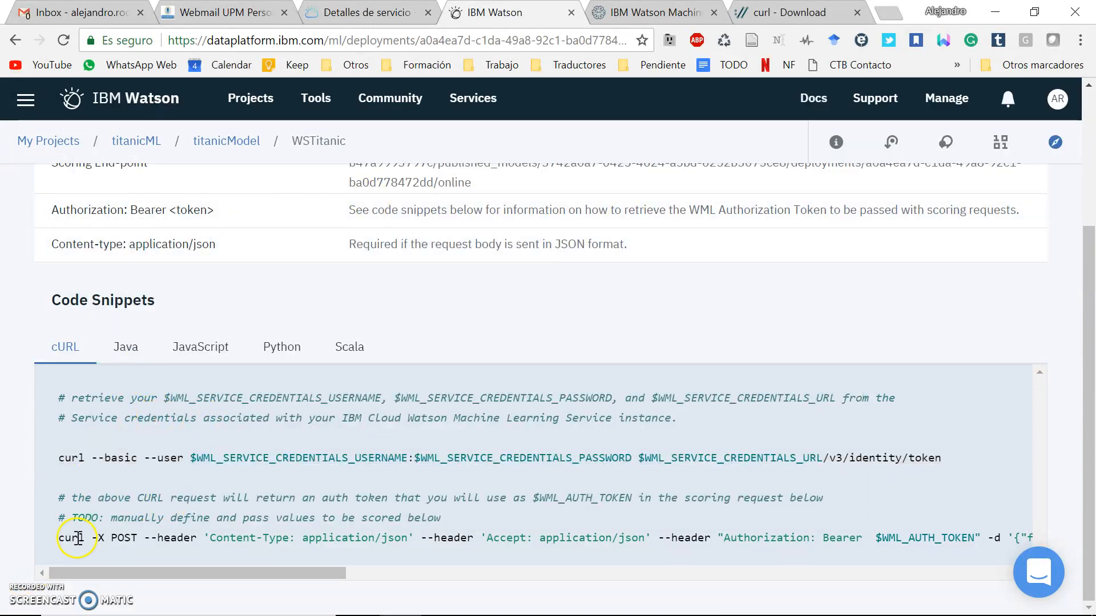
left_click_drag(59, 538, 1051, 542)
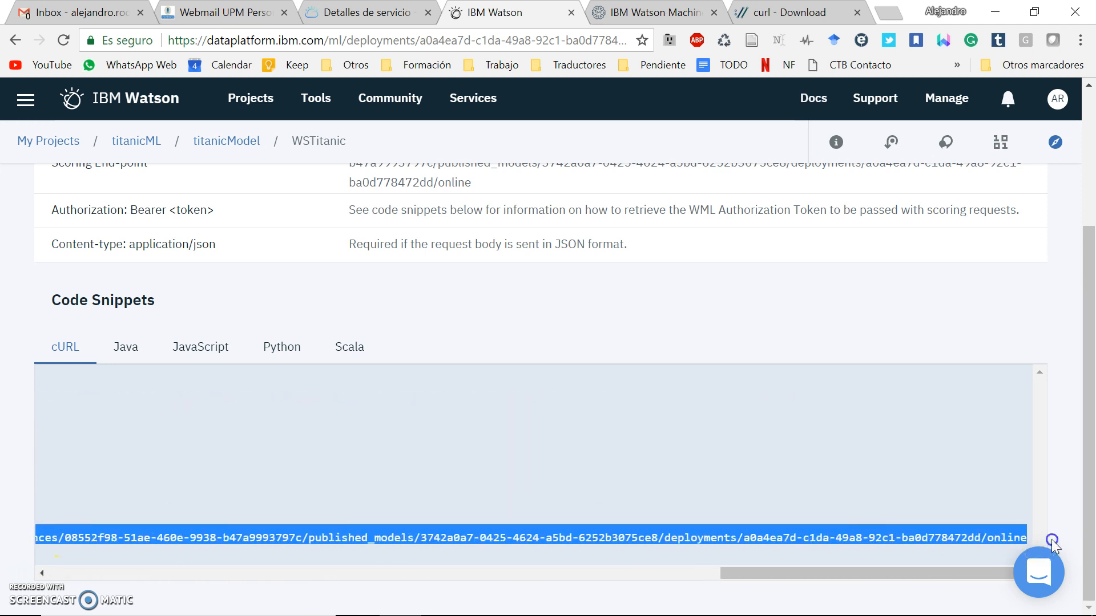
right_click(1052, 542)
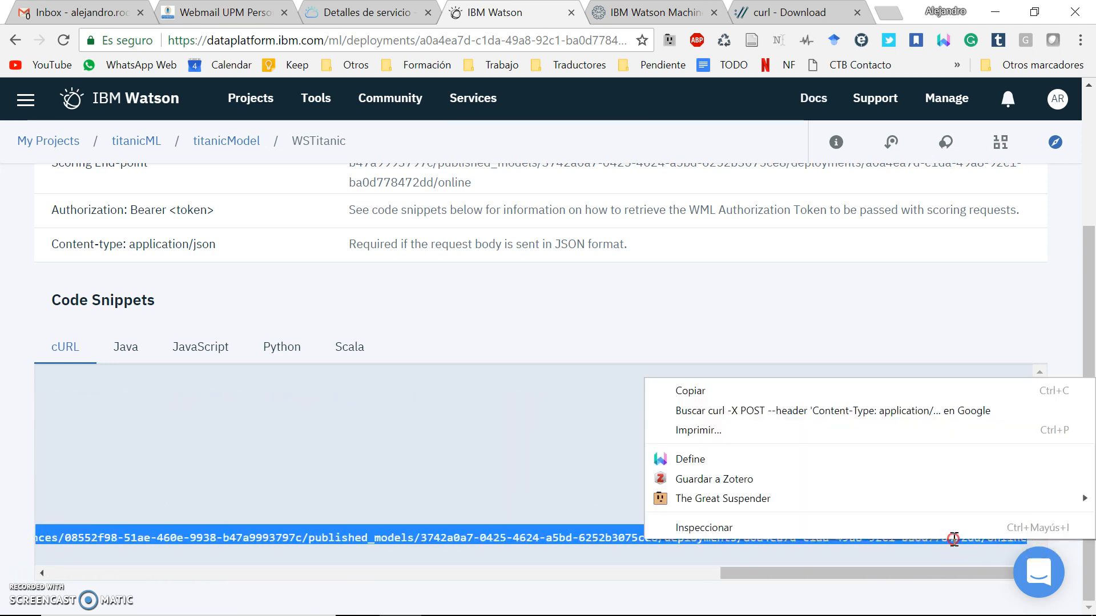
left_click(810, 391)
left_click(699, 609)
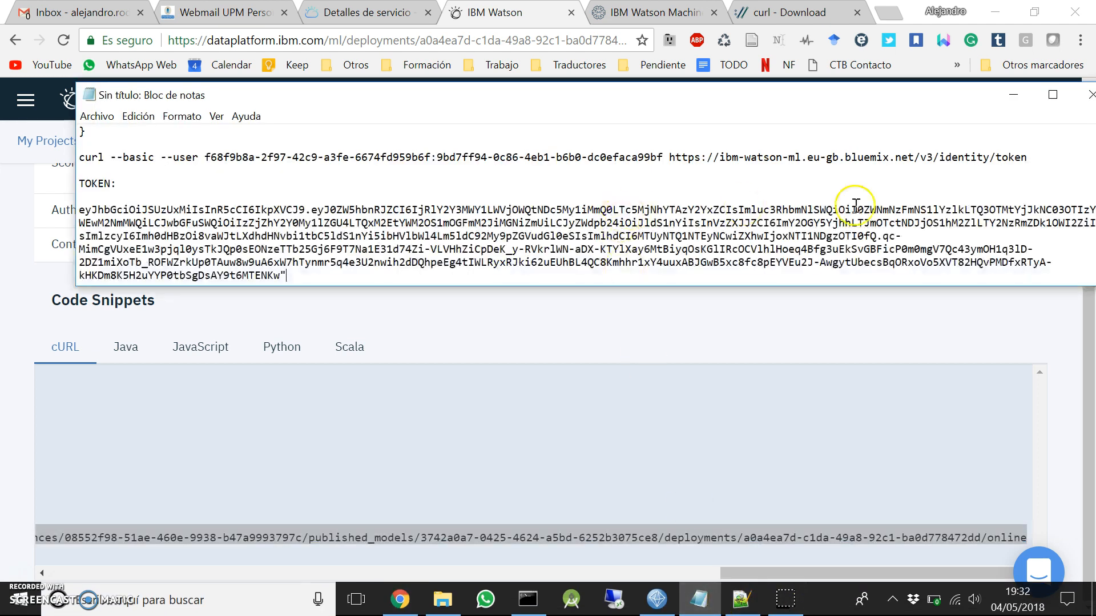
left_click(388, 279)
key("Return")
key("Return")
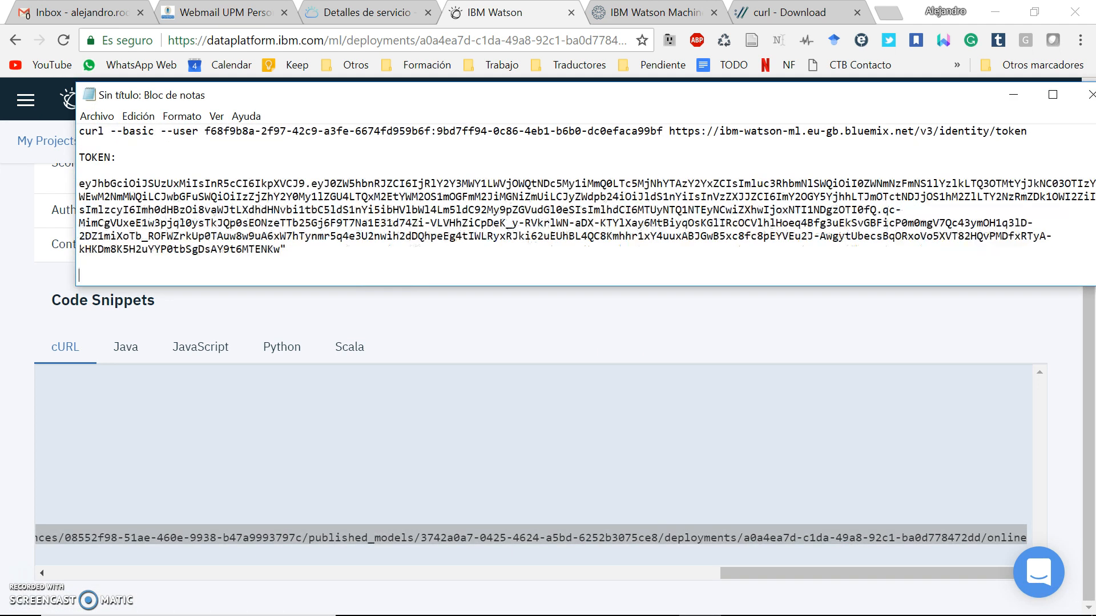
left_click(322, 255)
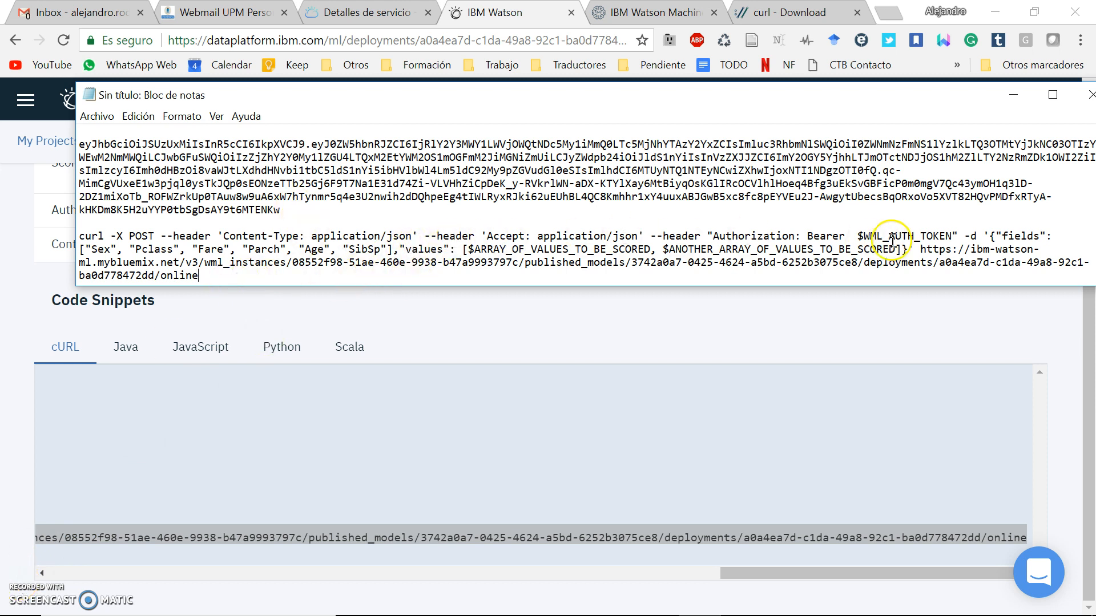
Examine the scoring request's token and values placeholders in Notepad, and the scoring end-point and header details on the WSTitanic page.
left_click_drag(82, 236, 438, 284)
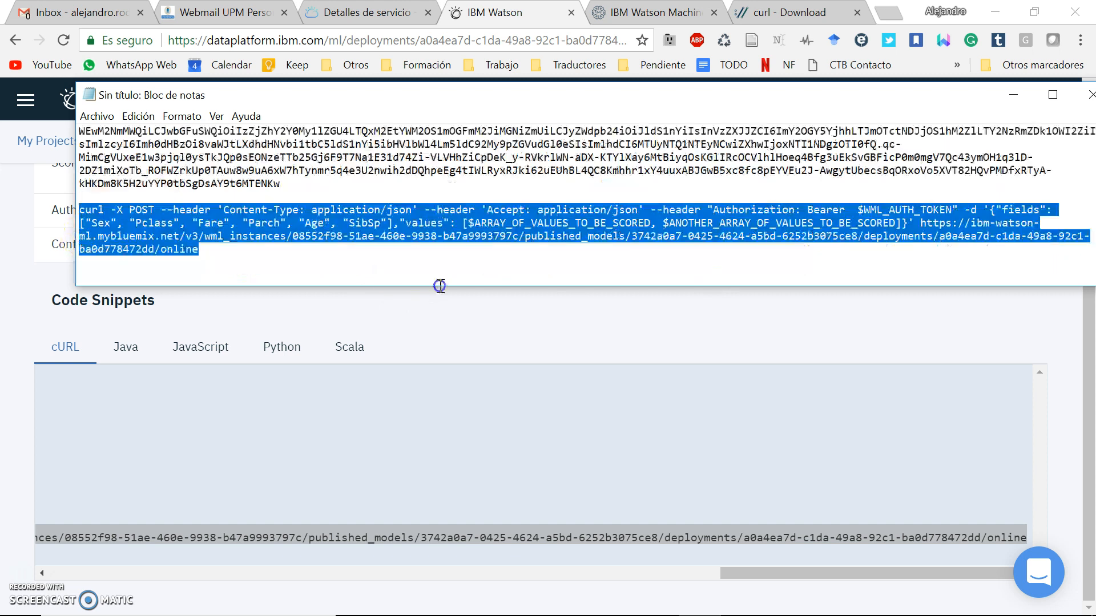
left_click(277, 258)
left_click_drag(236, 248, 73, 211)
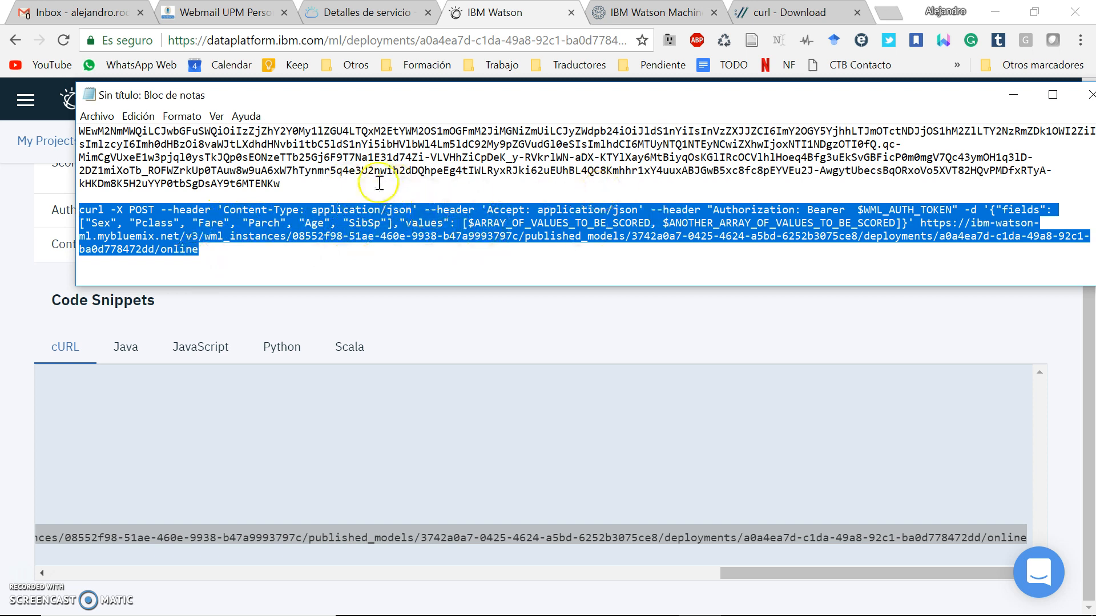
left_click(846, 210)
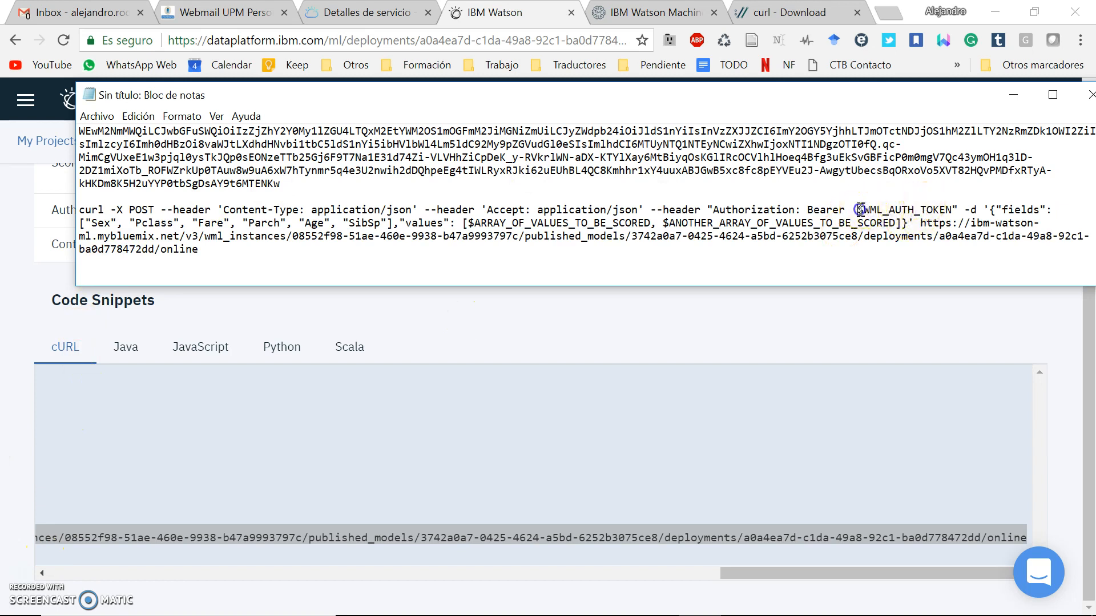
left_click_drag(859, 210, 947, 209)
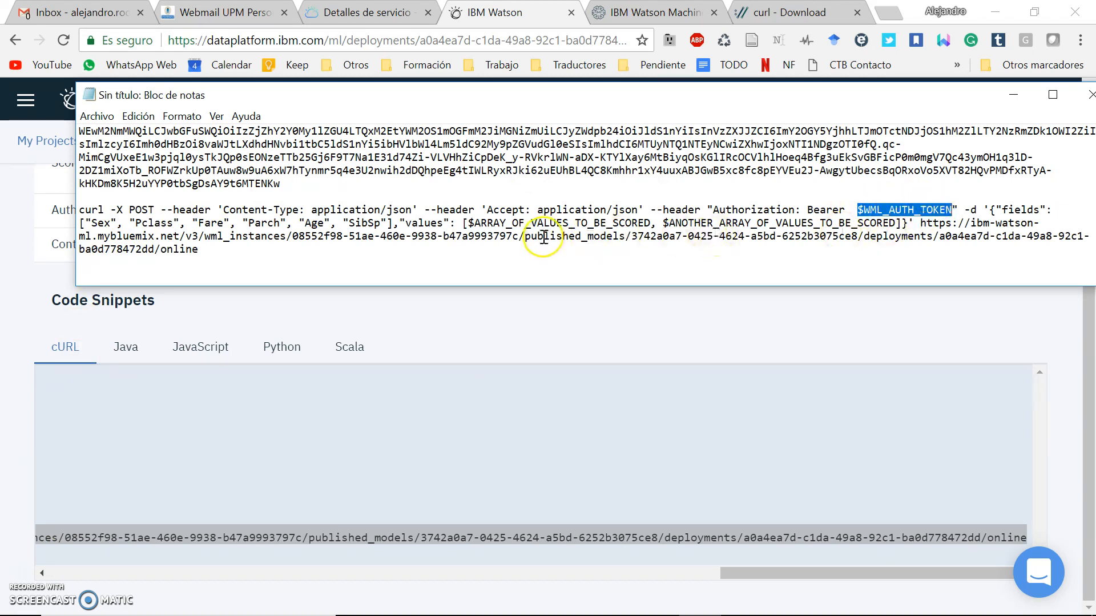
left_click_drag(467, 223, 894, 228)
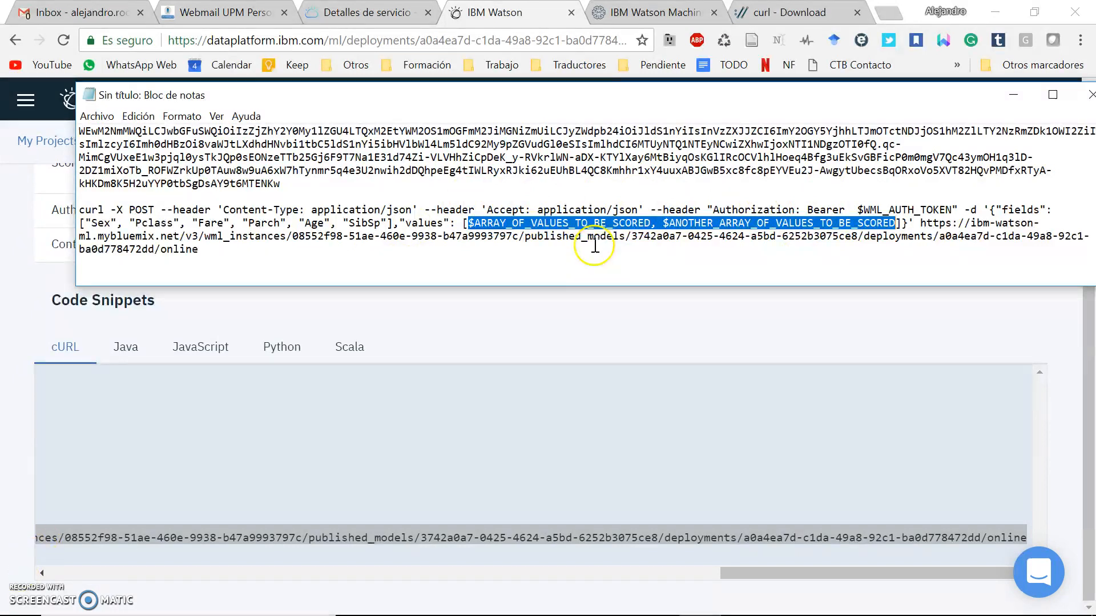
left_click(613, 329)
left_click_drag(807, 572, 85, 594)
scroll(146, 298, "up", 3)
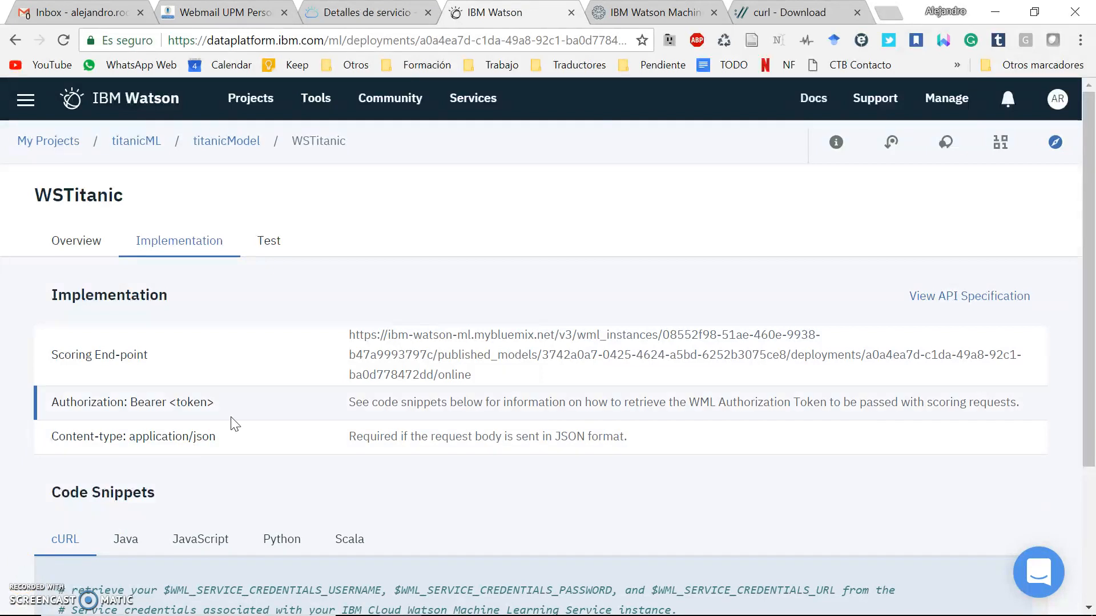
Insert the -k option directly after curl in Notepad's POST scoring request.
left_click(699, 599)
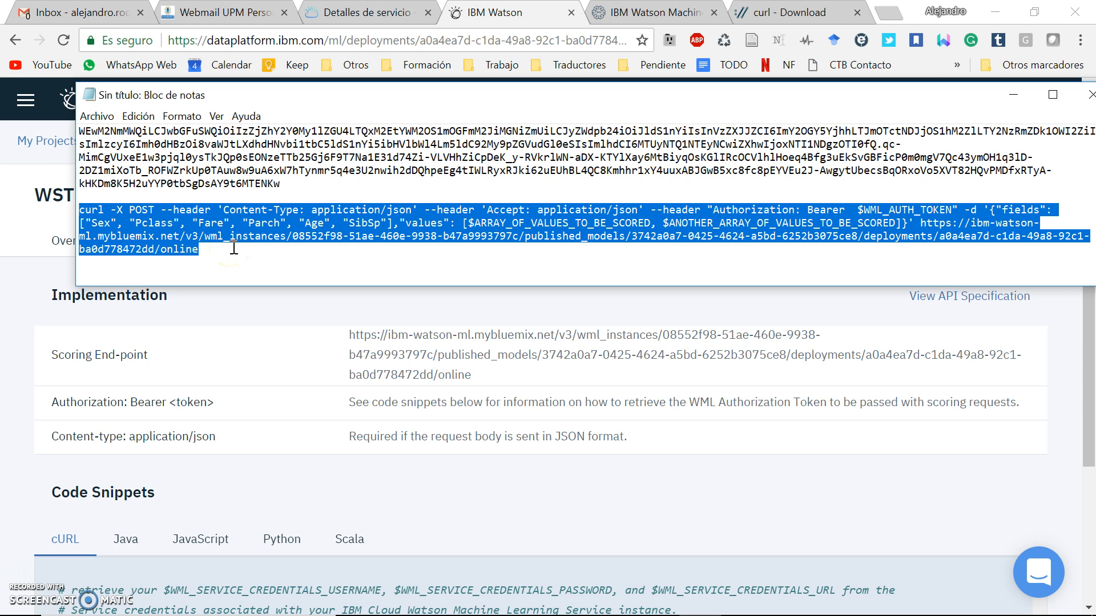
left_click(285, 261)
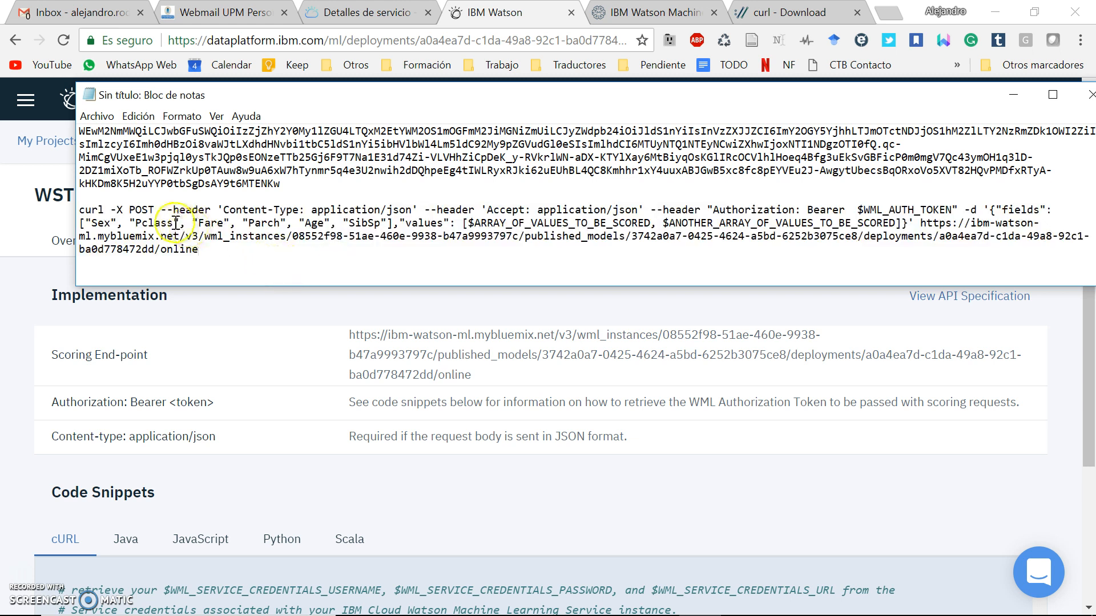
left_click(110, 212)
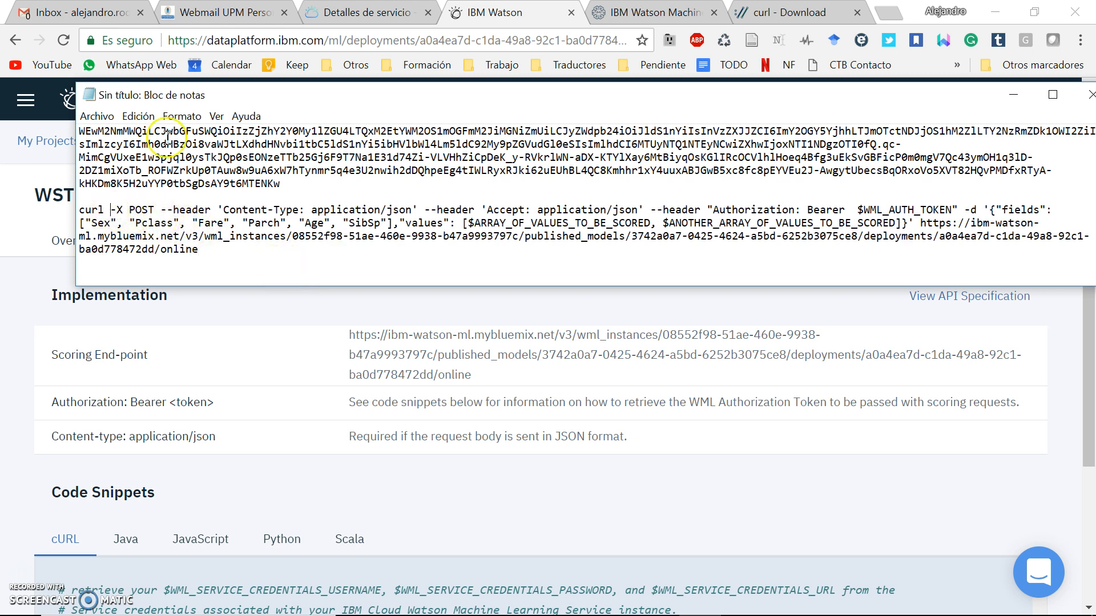
type("-k")
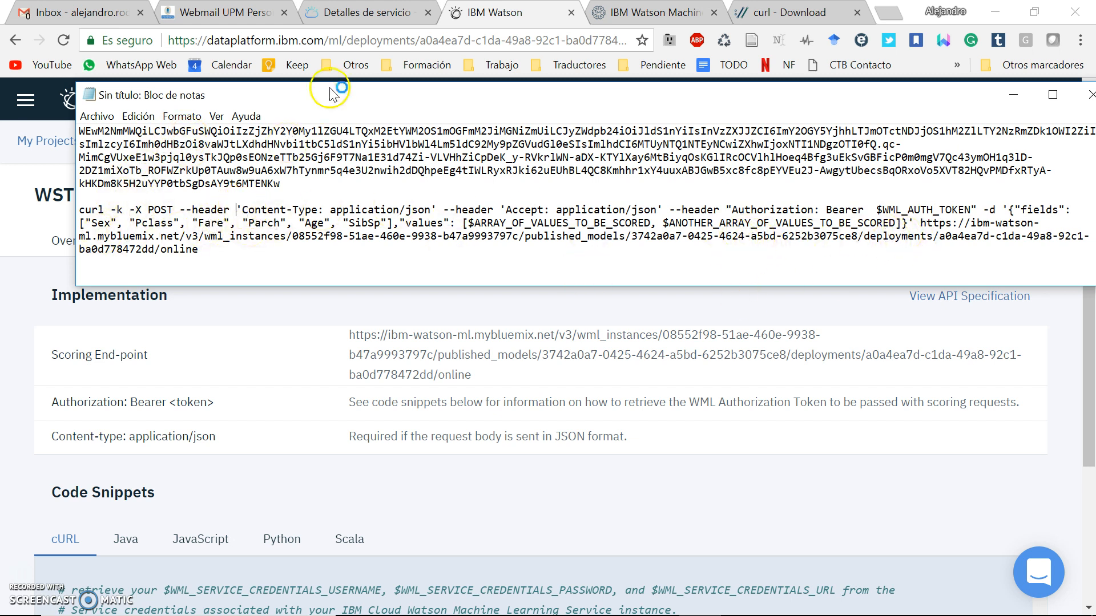
Replace the single quotes around the Content-Type and Accept header values in the scoring request with double quotes.
key("BackSpace")
type("\"")
key("Delete")
type("\"")
key("BackSpace")
type("\"")
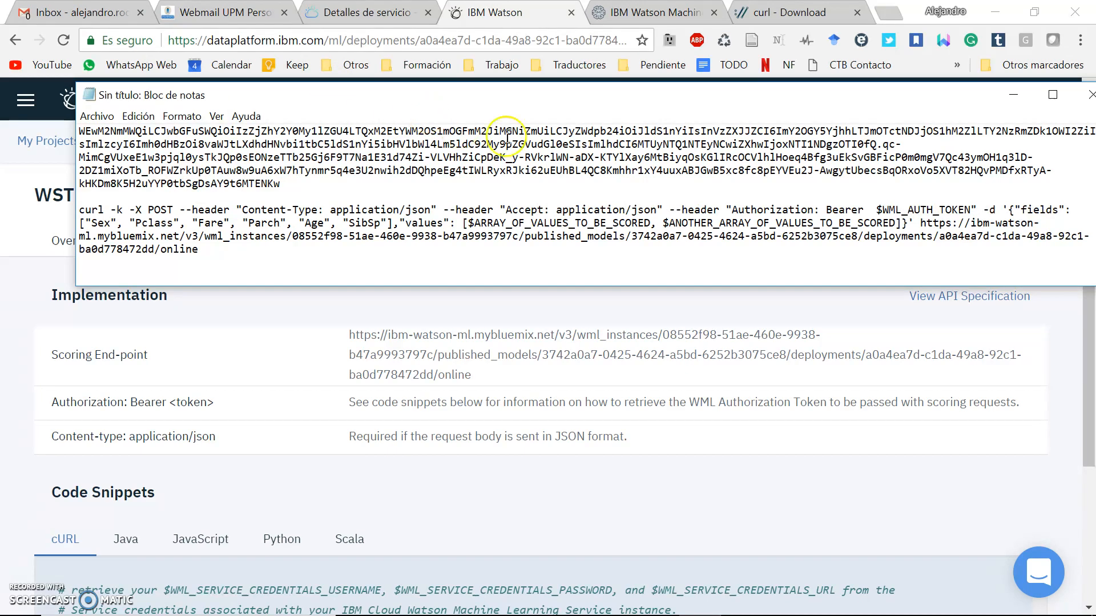
Replace the $WML_AUTH_TOKEN placeholder in the Authorization header with the saved access token.
left_click_drag(301, 184, 79, 240)
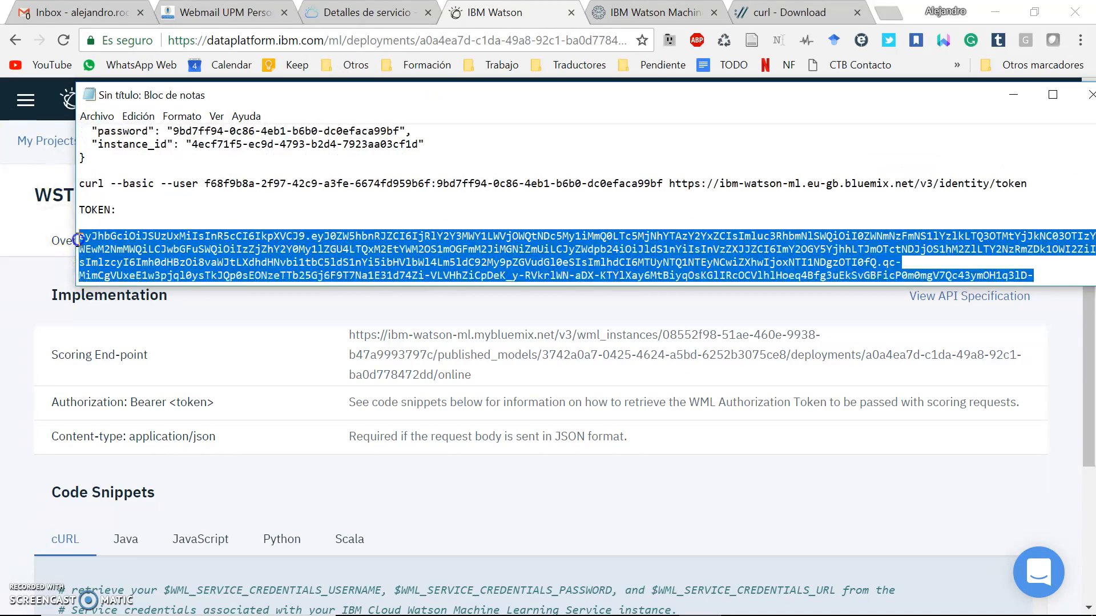
right_click(524, 240)
left_click(550, 293)
scroll(809, 150, "down", 3)
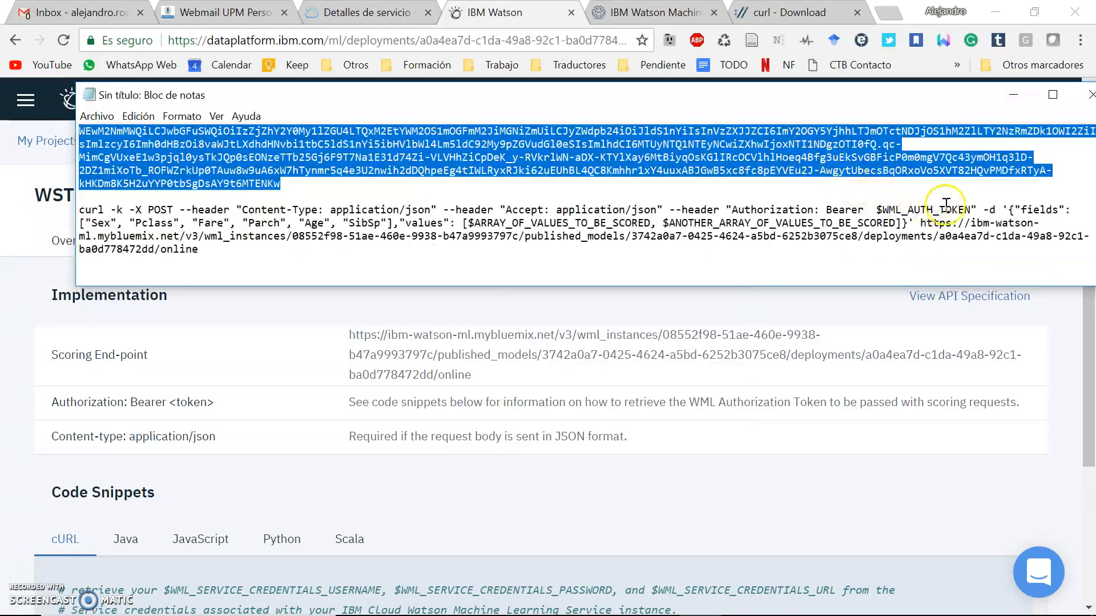
left_click_drag(970, 210, 888, 210)
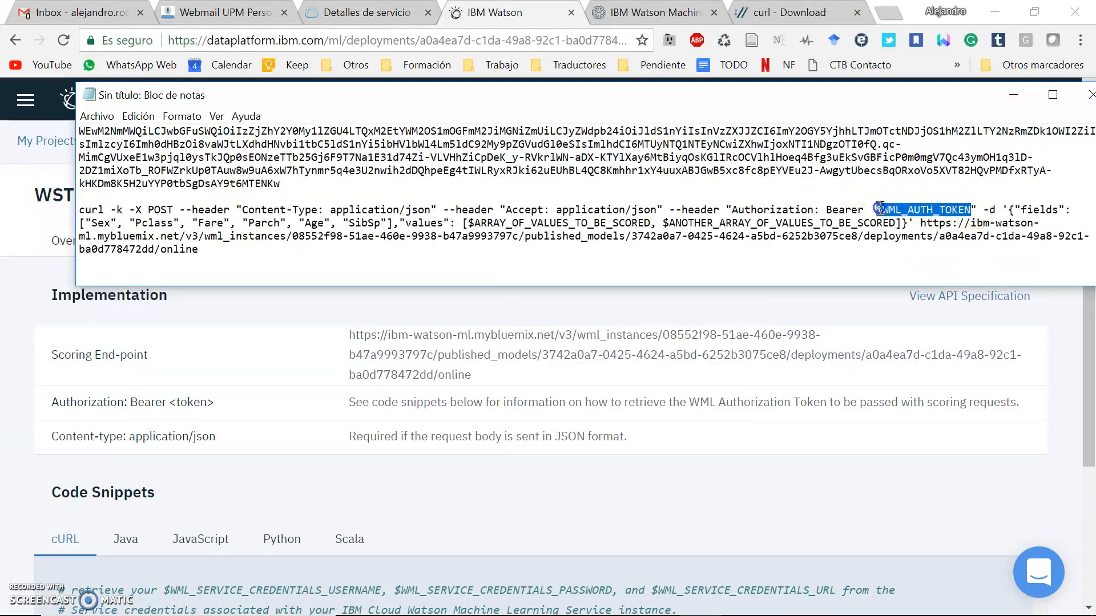
key("ctrl+v")
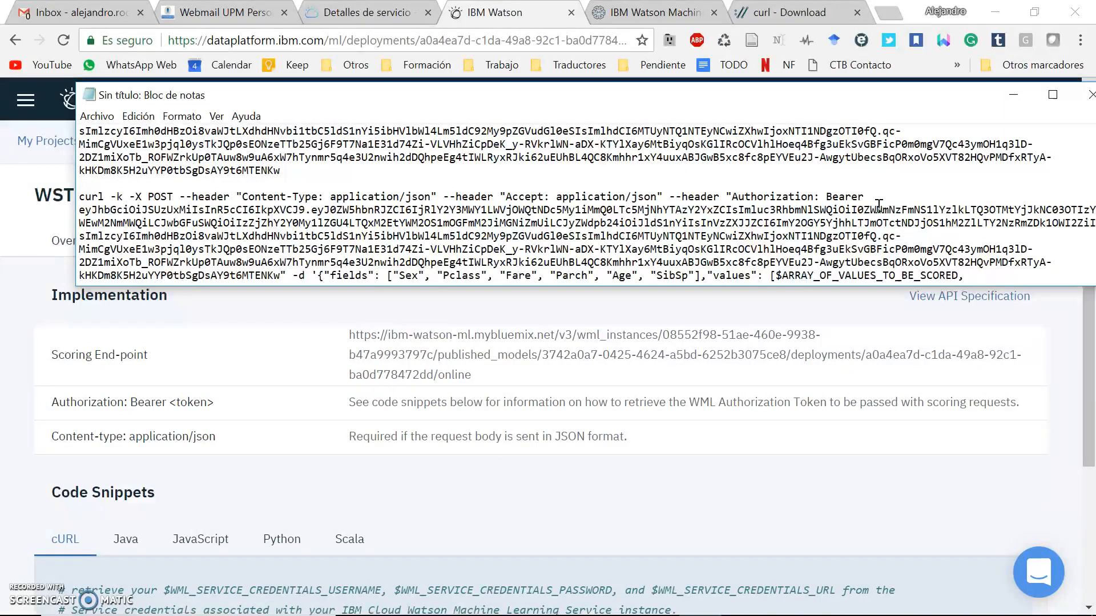
Move the quoted JSON payload after -d out of Notepad's scoring request into query.json in Notepad++.
scroll(879, 204, "down", 1)
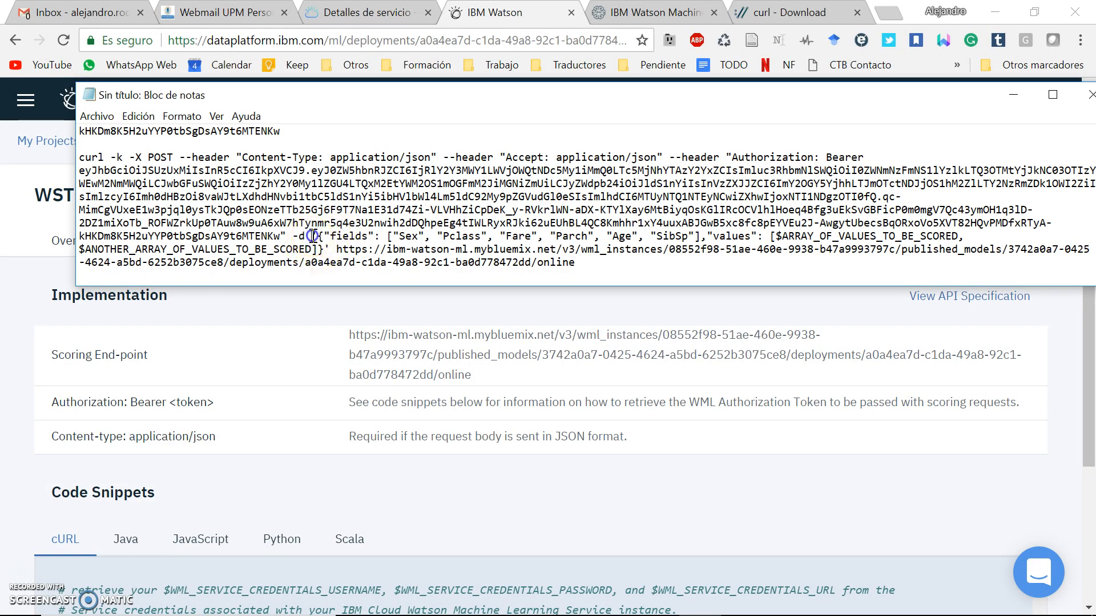
left_click_drag(326, 239, 330, 245)
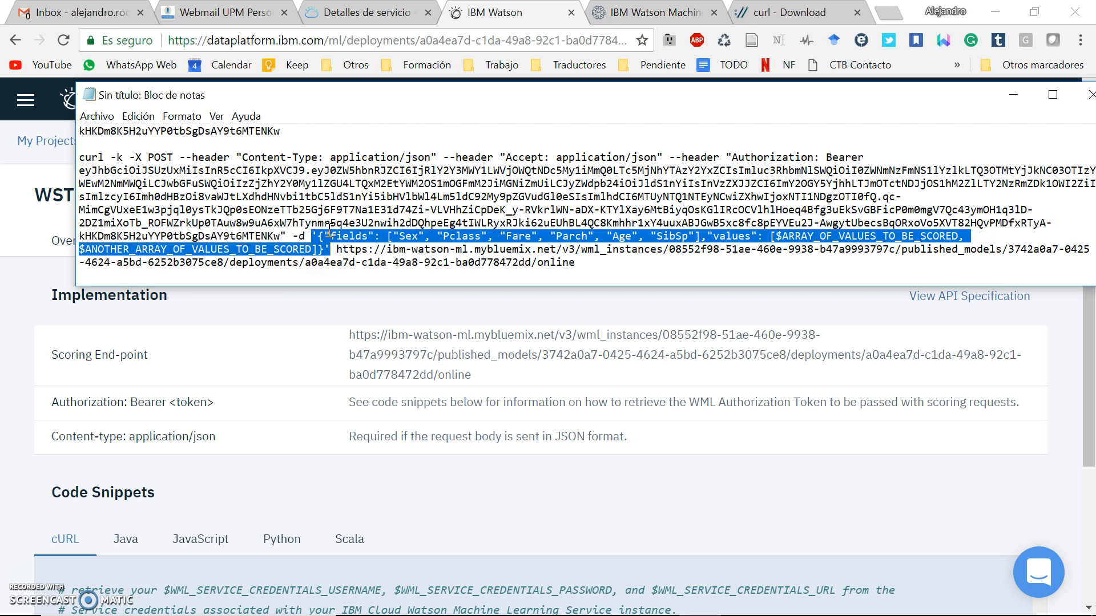
key("Delete")
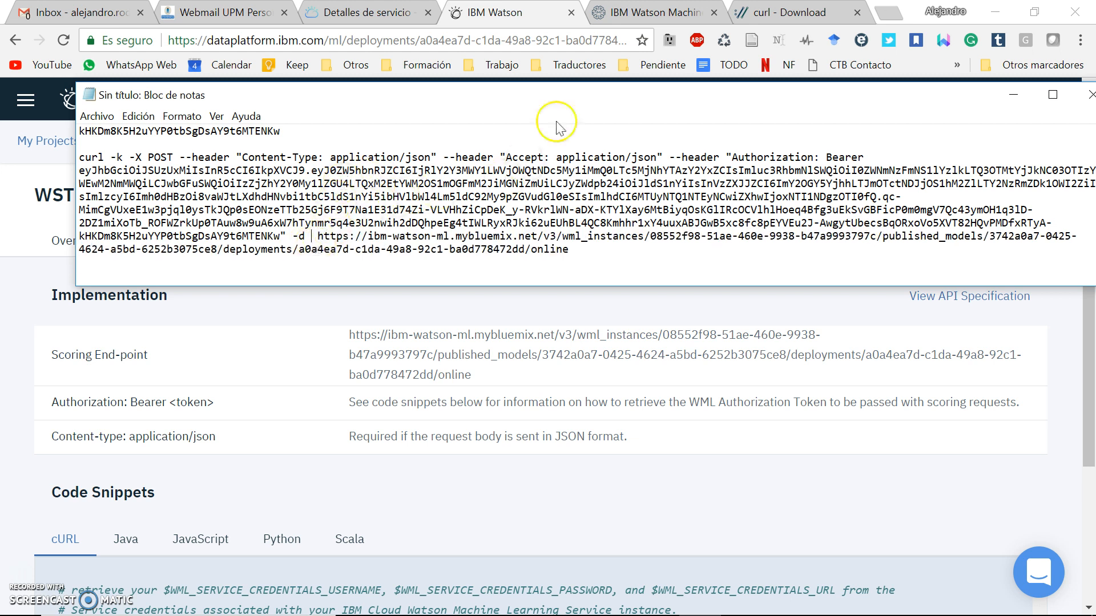
mouse_move(796, 598)
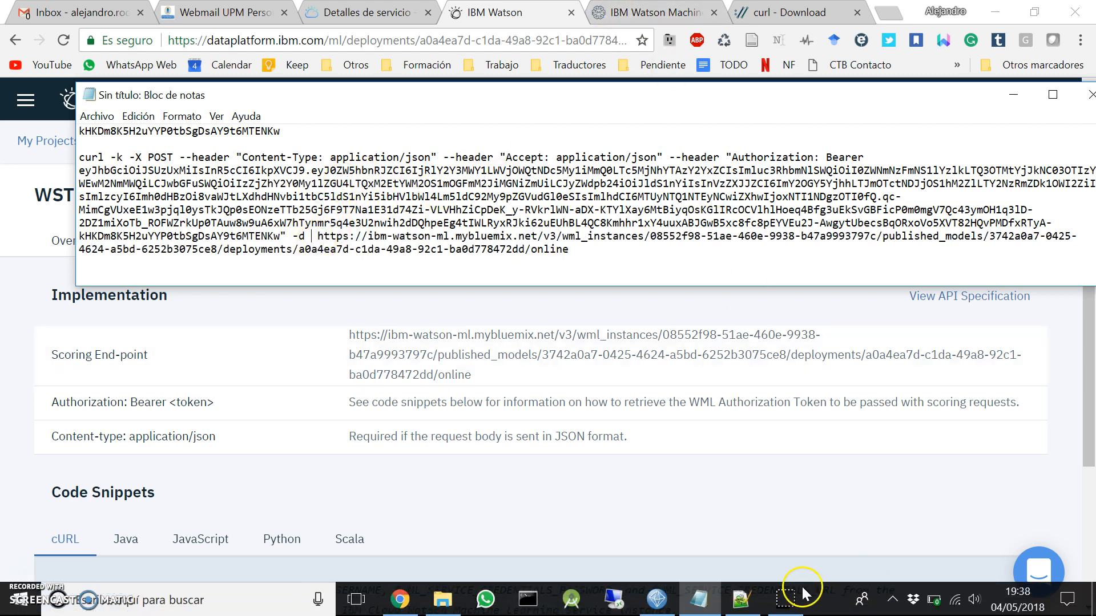
left_click(749, 601)
key("ctrl+v")
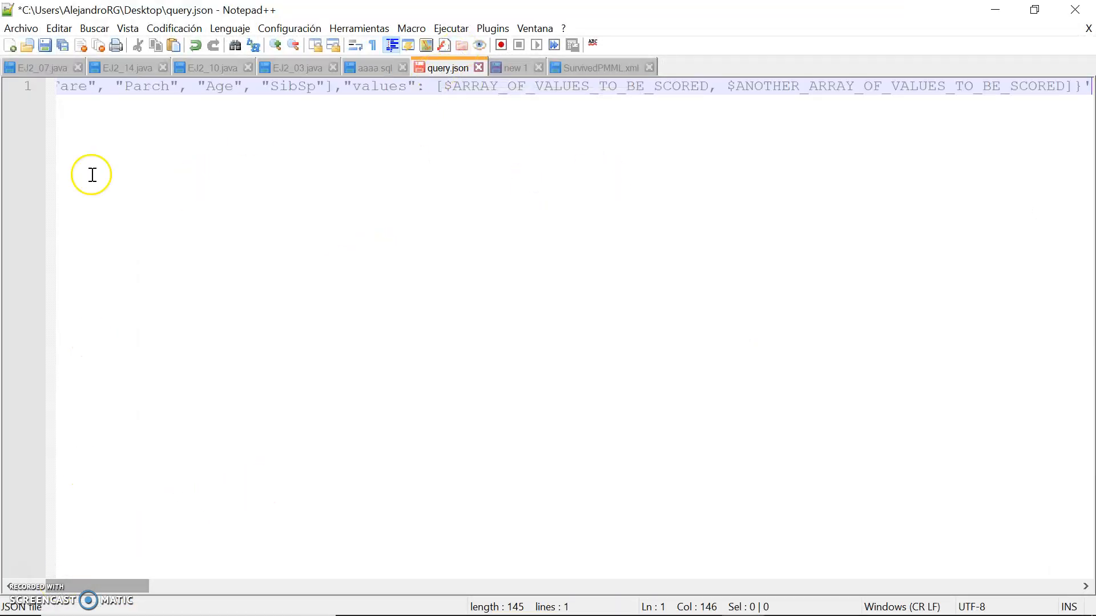
Remove the single quotes enclosing the JSON payload in query.json.
left_click_drag(130, 586, 72, 581)
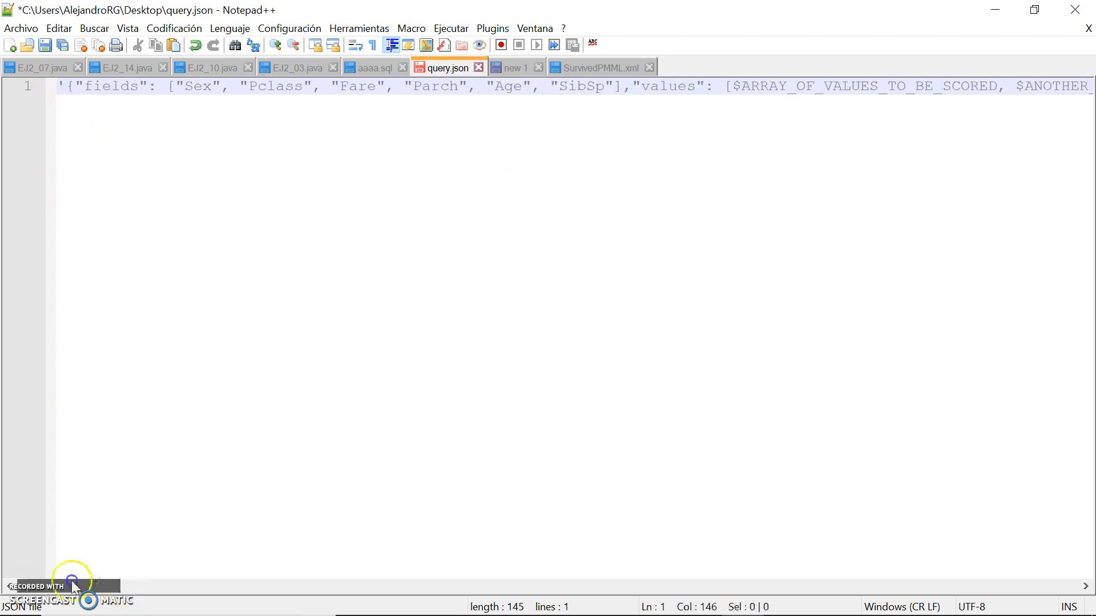
left_click(63, 87)
key("BackSpace")
mouse_move(86, 586)
left_mouse_down()
mouse_move(611, 524)
mouse_move(175, 547)
mouse_move(83, 583)
left_mouse_up()
left_click(717, 86)
Split the JSON in query.json so that "fields" and "values" each start on their own line.
left_click(64, 87)
key("Return")
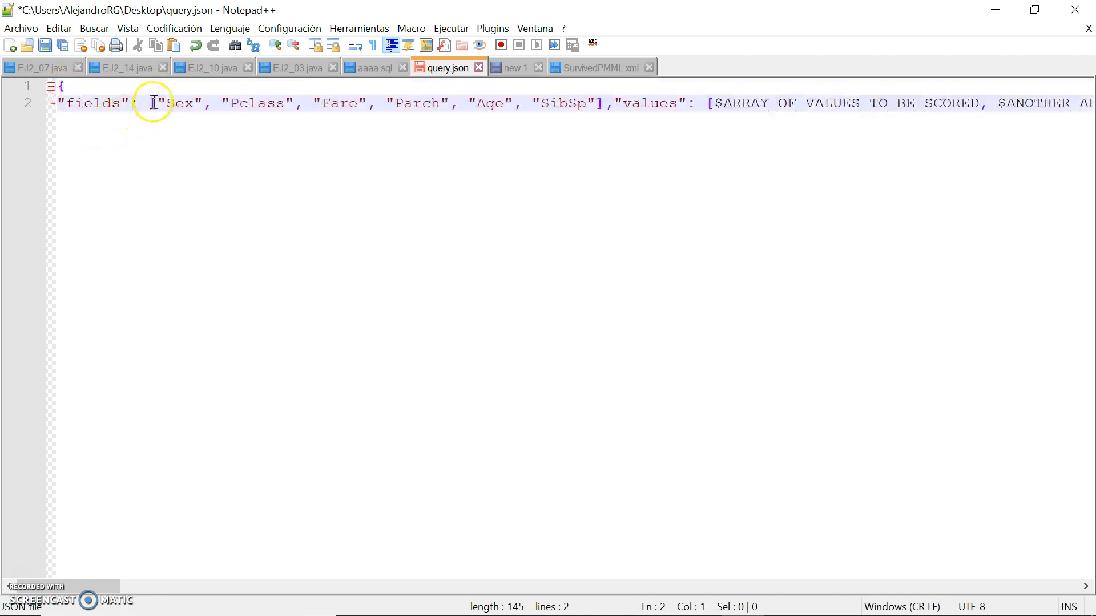
left_click(614, 104)
key("Return")
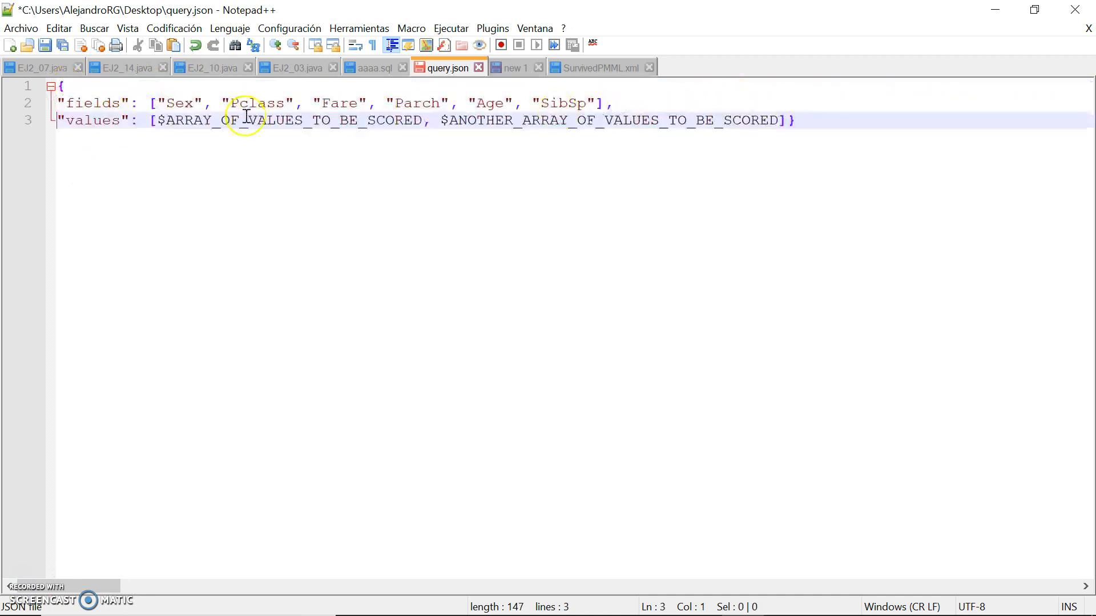
Place the closing brace of the JSON in query.json on its own line.
left_click(787, 120)
key("Return")
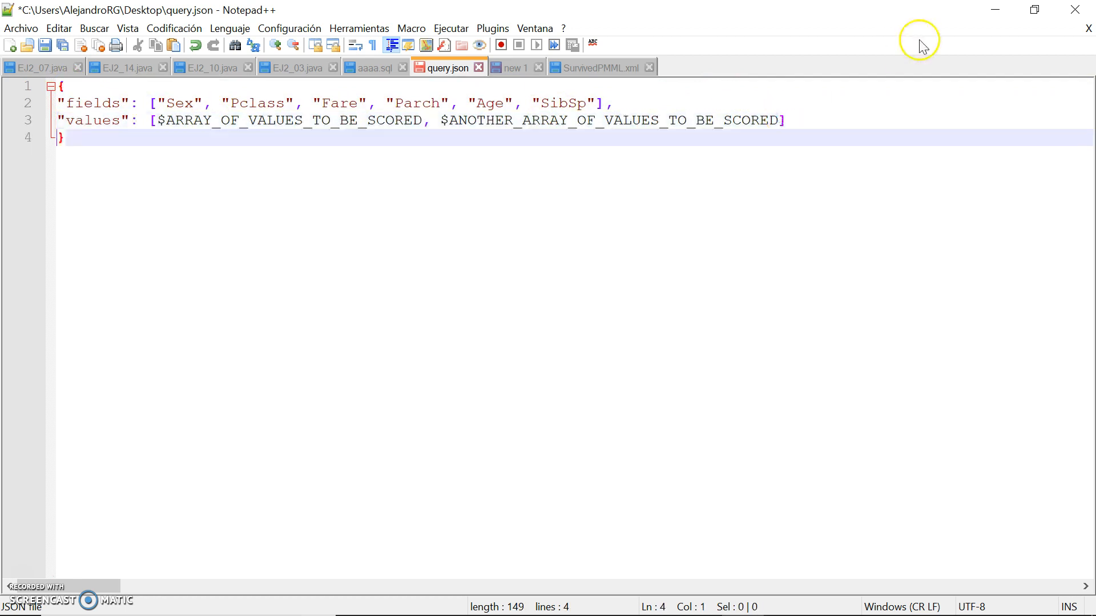
left_click(998, 8)
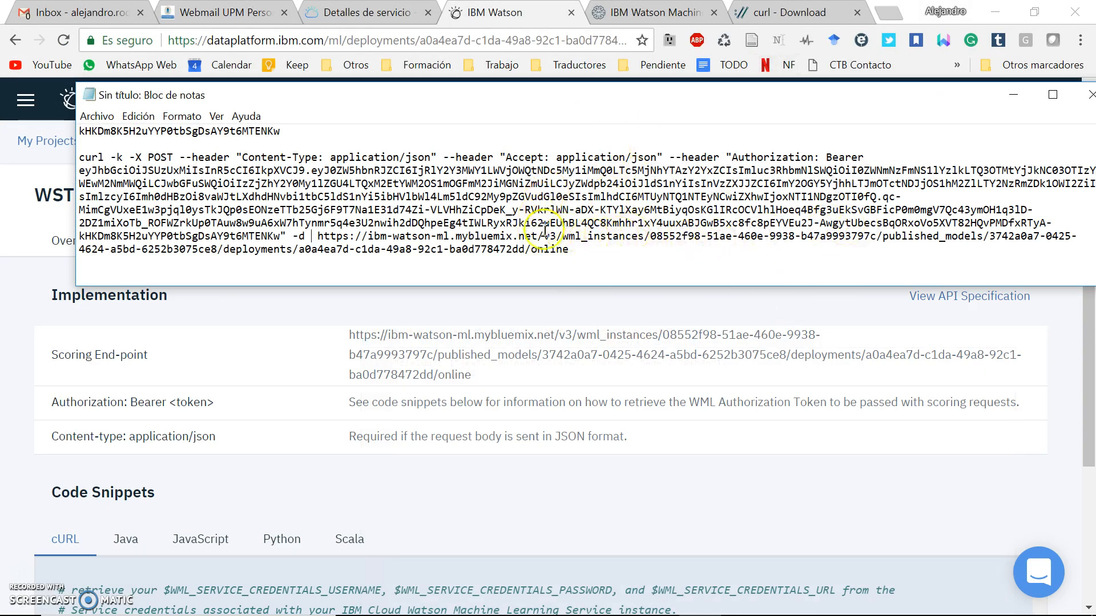
mouse_move(637, 605)
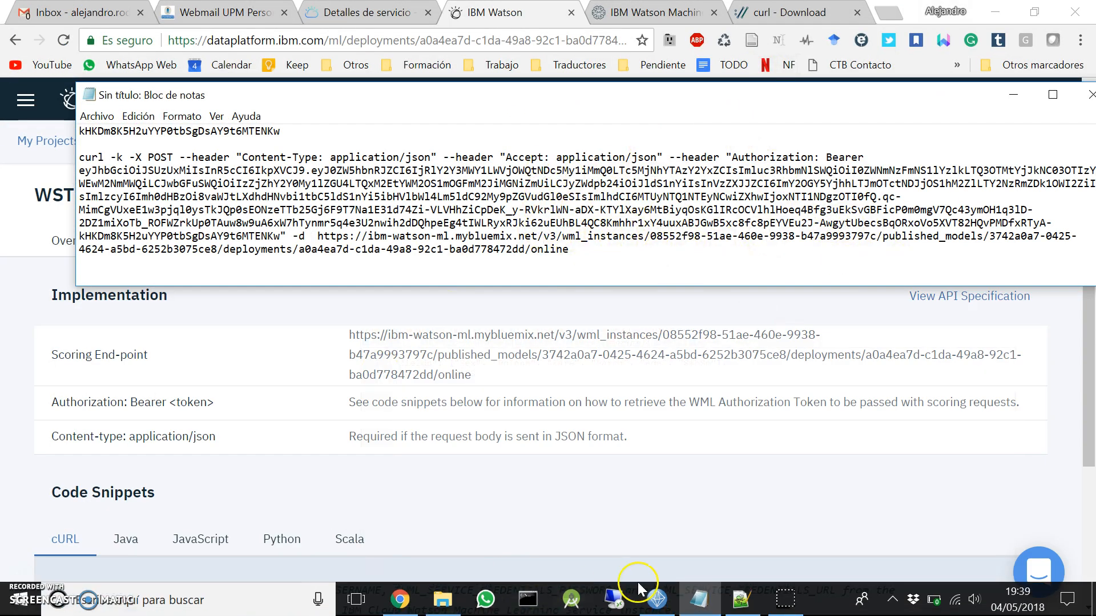
left_click(443, 600)
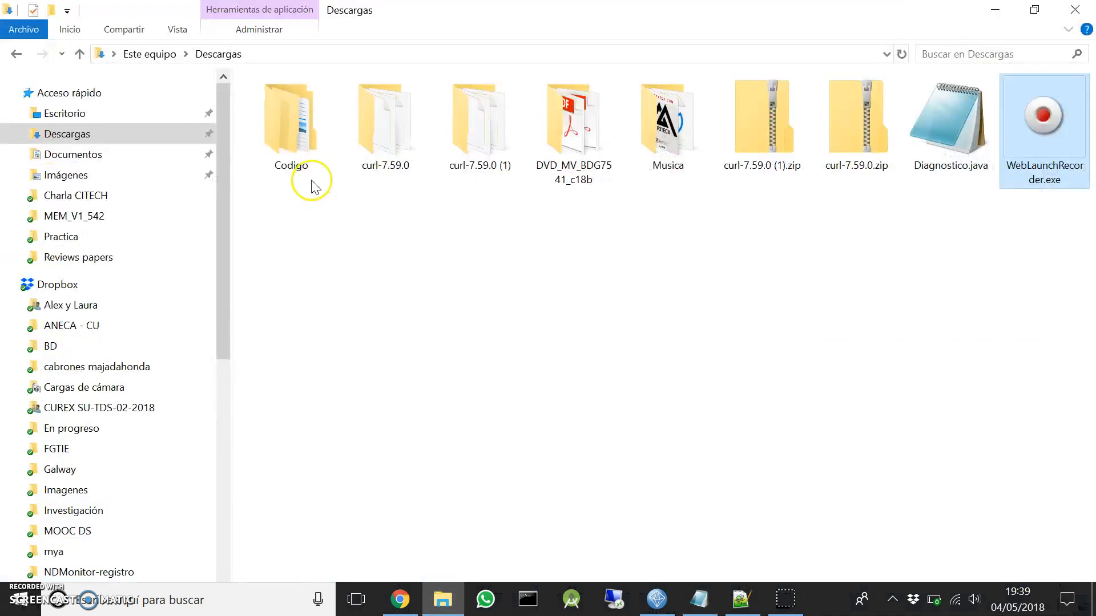
left_click(247, 52)
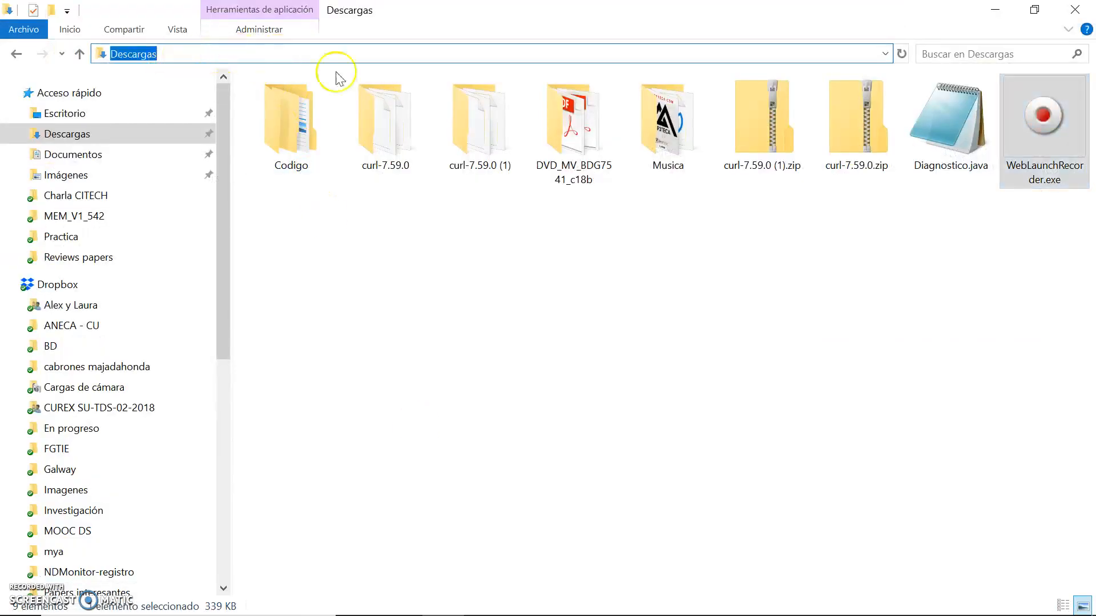
left_click(535, 341)
left_click(994, 10)
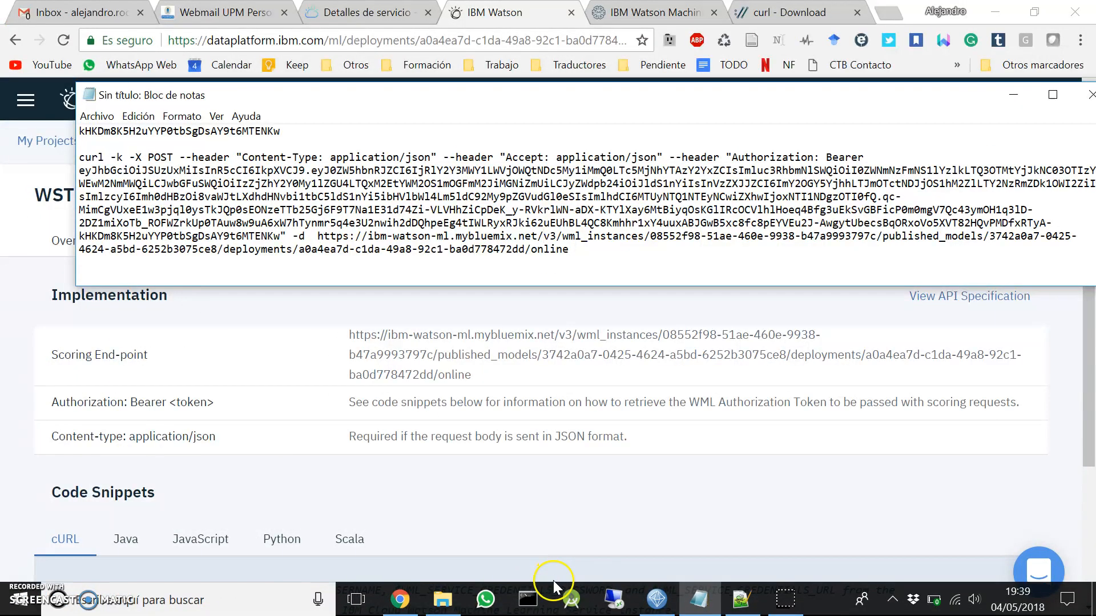
Switch to Command Prompt, change to the Desktop folder and copy its full path from the prompt.
left_click(529, 599)
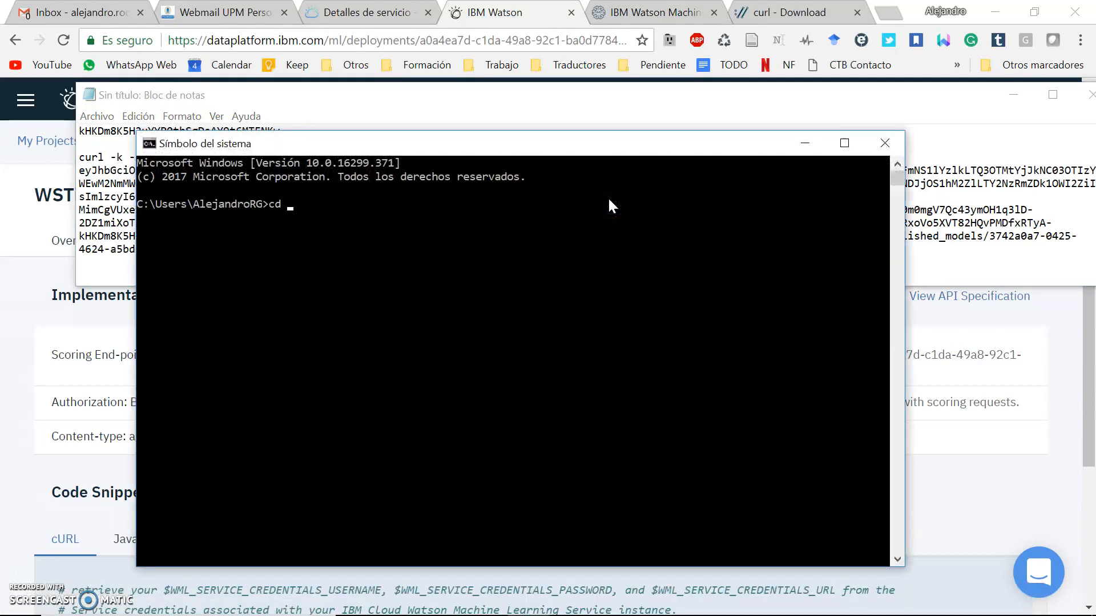
type("cd Desktop")
key("Return")
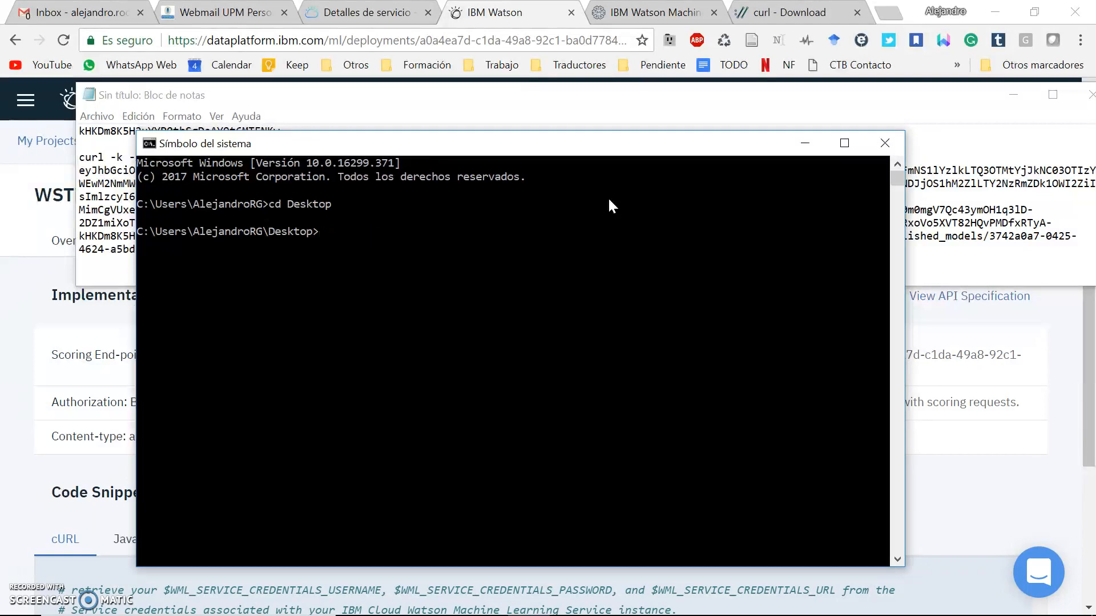
left_click_drag(140, 235, 279, 232)
right_click(309, 233)
left_click(361, 112)
Set the curl request's -d argument in Notepad to @ followed by the copied Desktop path and \query.json.
left_click(311, 236)
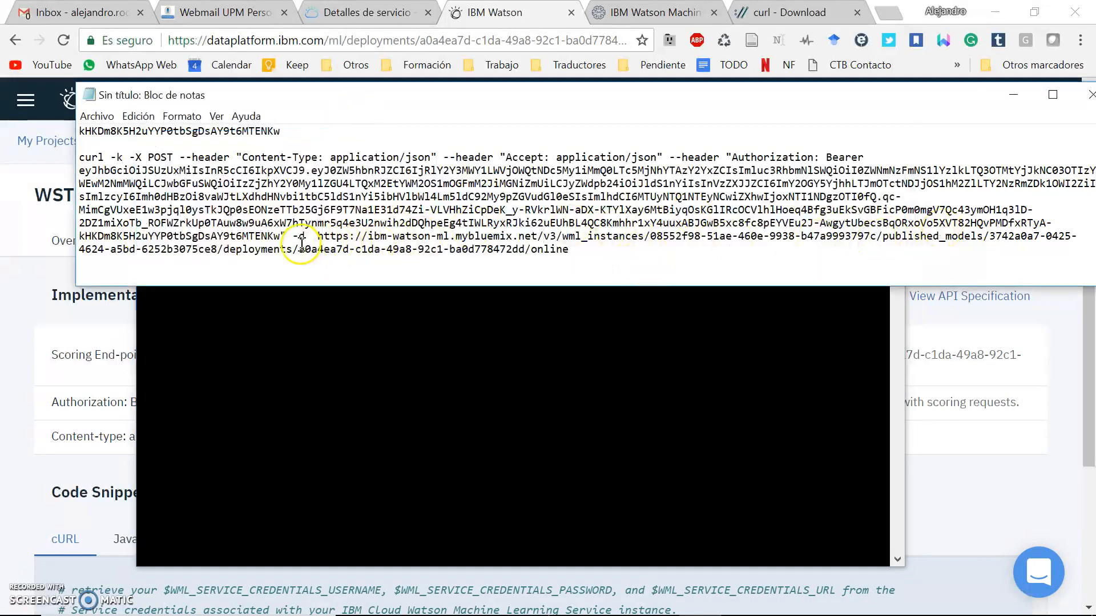
type("@")
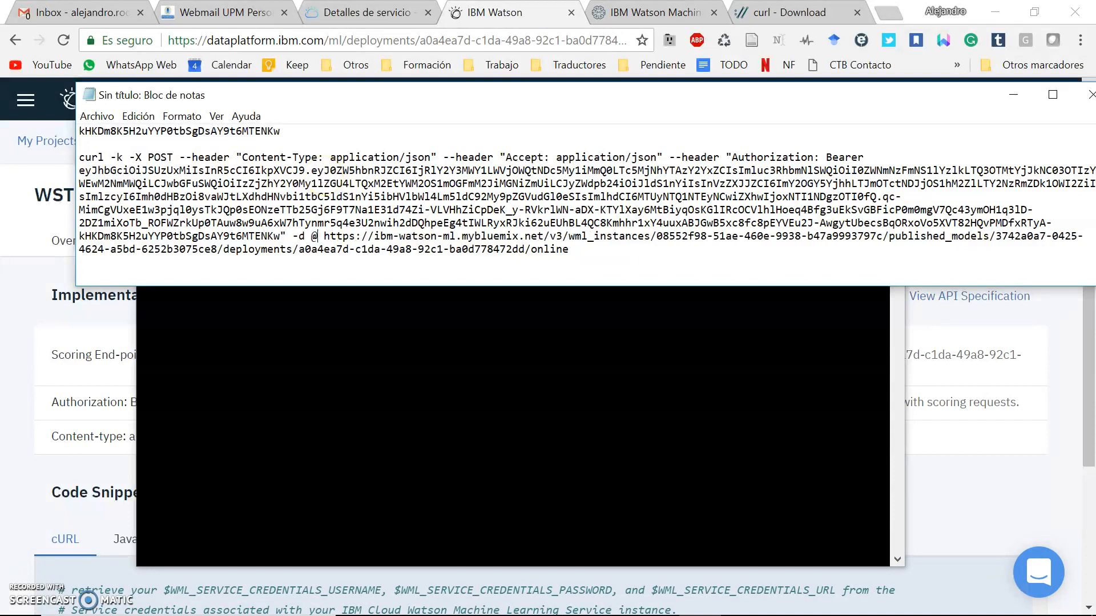
key("ctrl+v")
type("query.json")
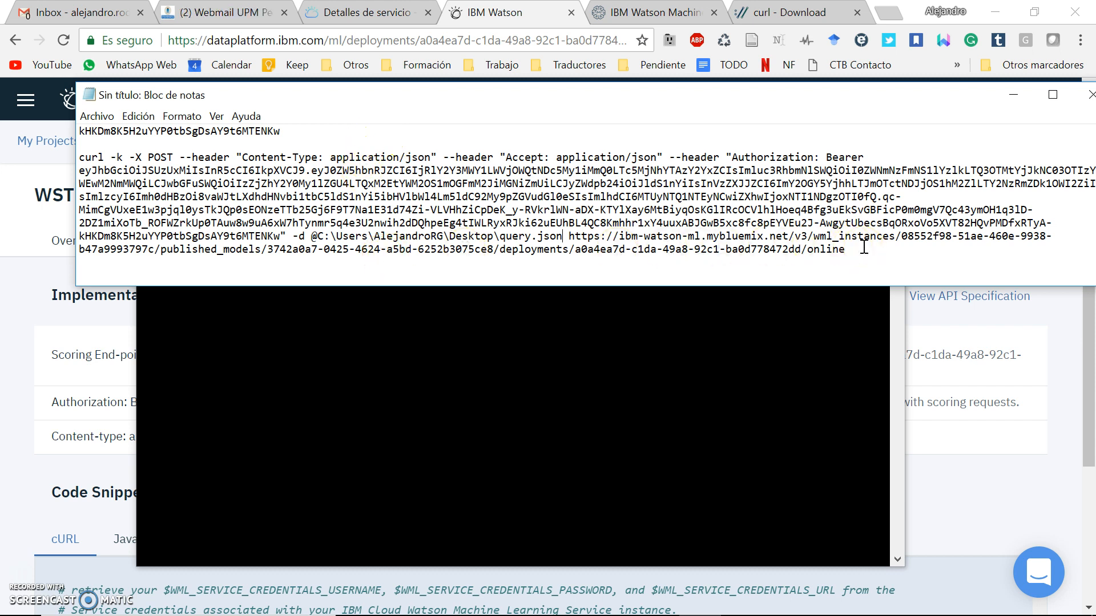
left_click_drag(720, 158, 820, 235)
Replace both $ARRAY placeholders under "values" in Notepad++'s query.json with one empty nested array, giving [[ ]].
left_click(740, 596)
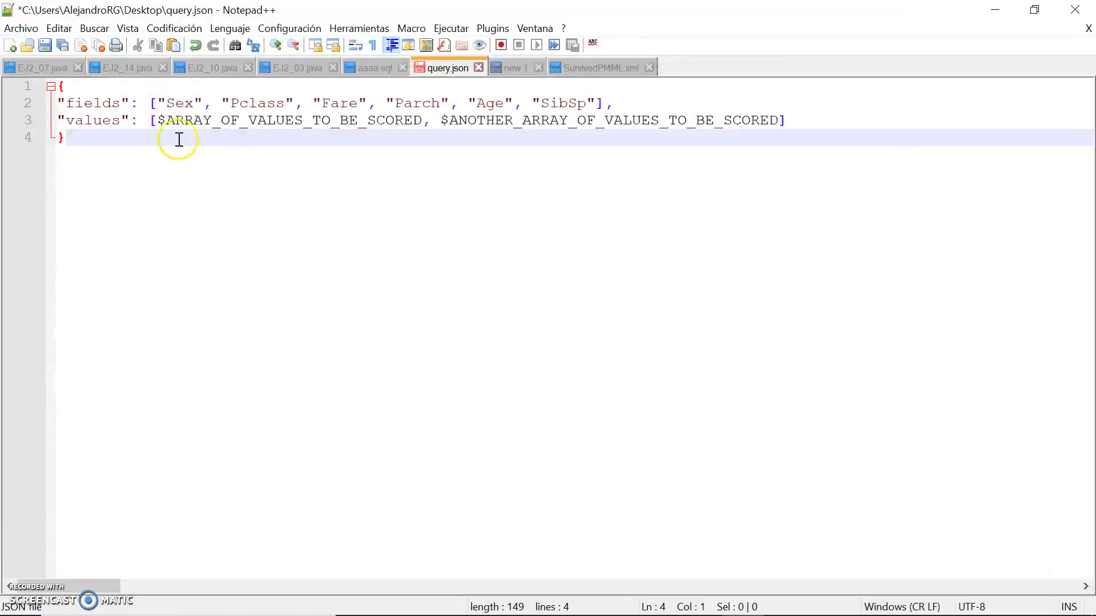
left_click(157, 118)
left_click(797, 120)
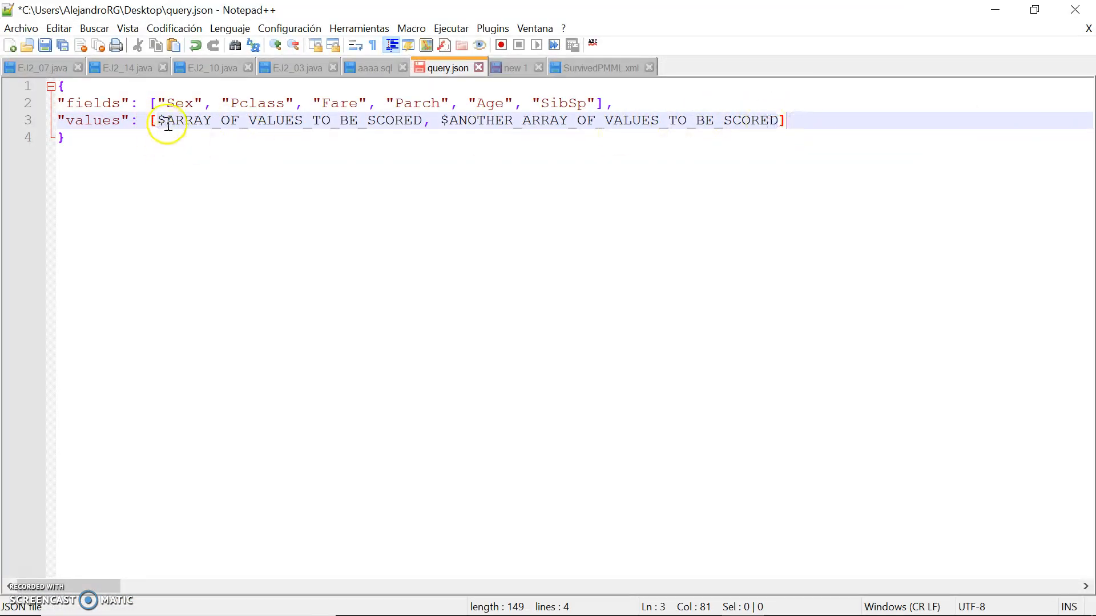
left_click_drag(157, 120, 424, 124)
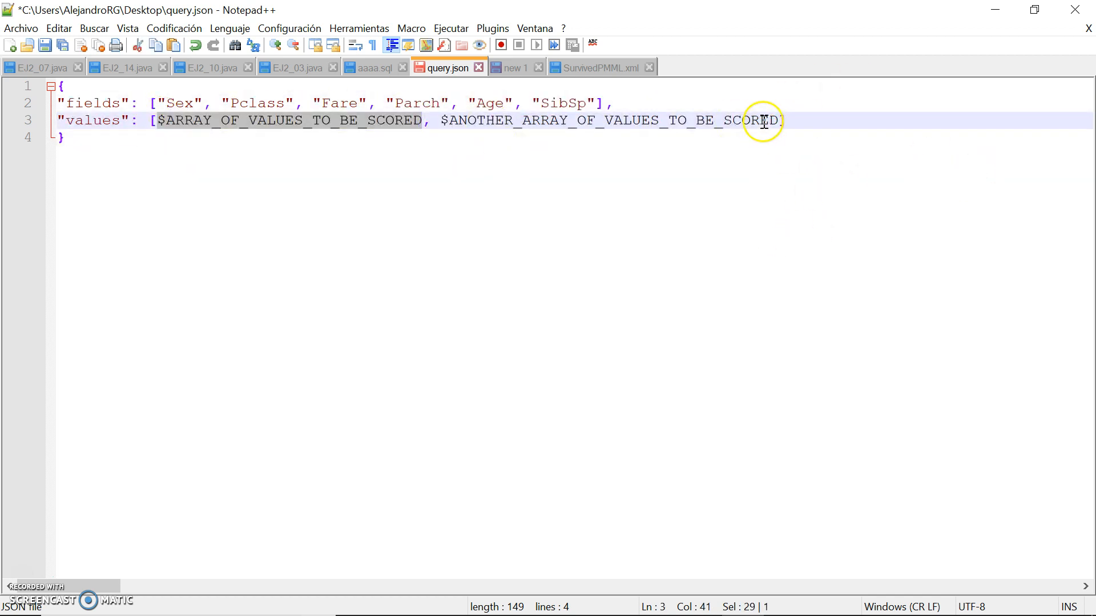
left_click(175, 121)
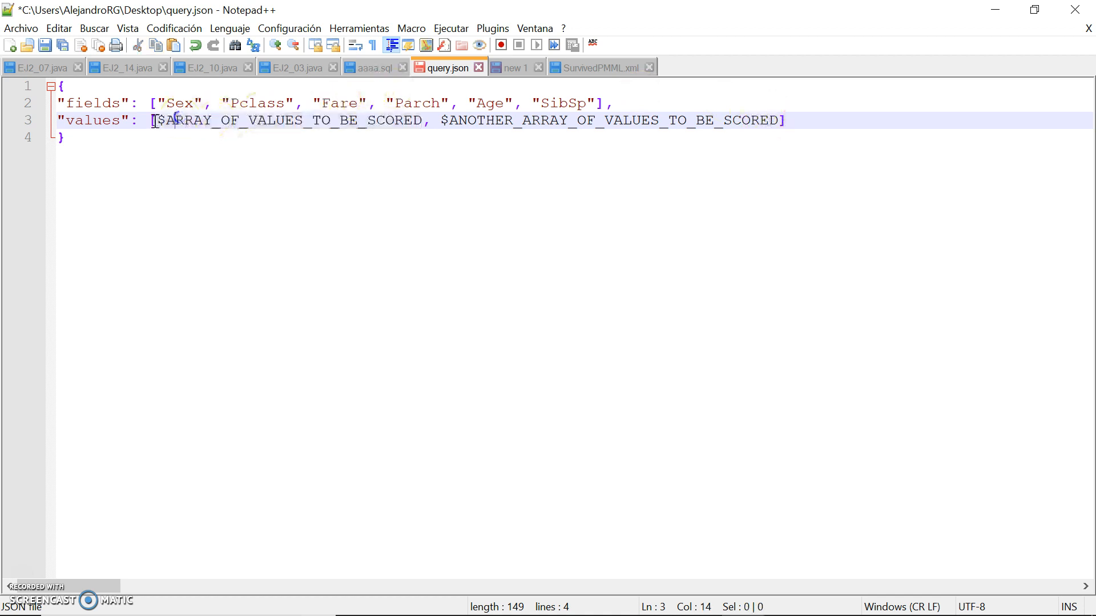
left_click_drag(592, 107, 777, 120)
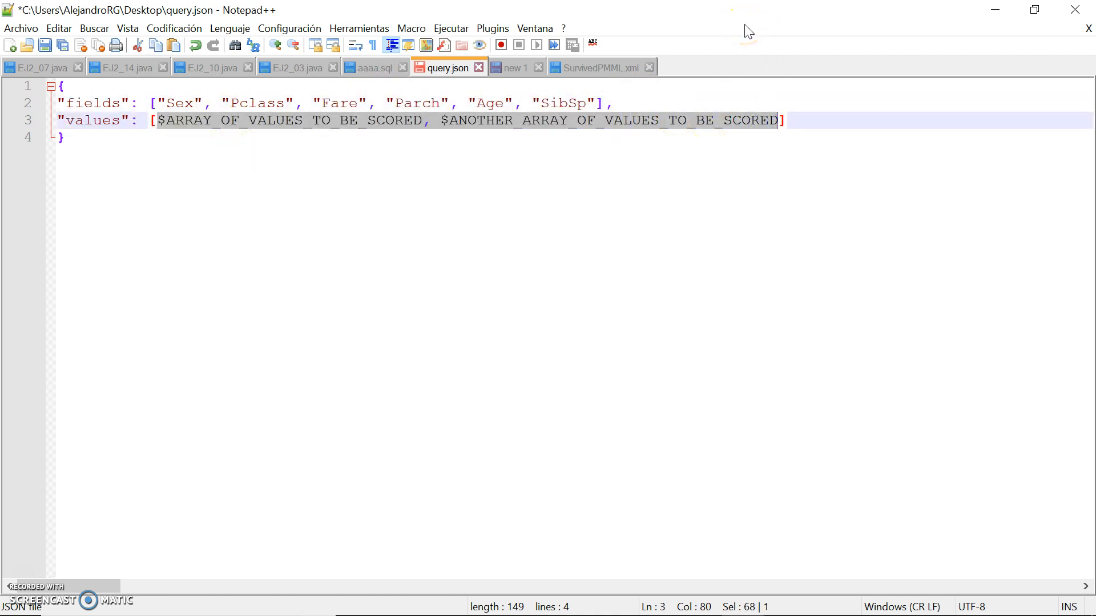
type("[[")
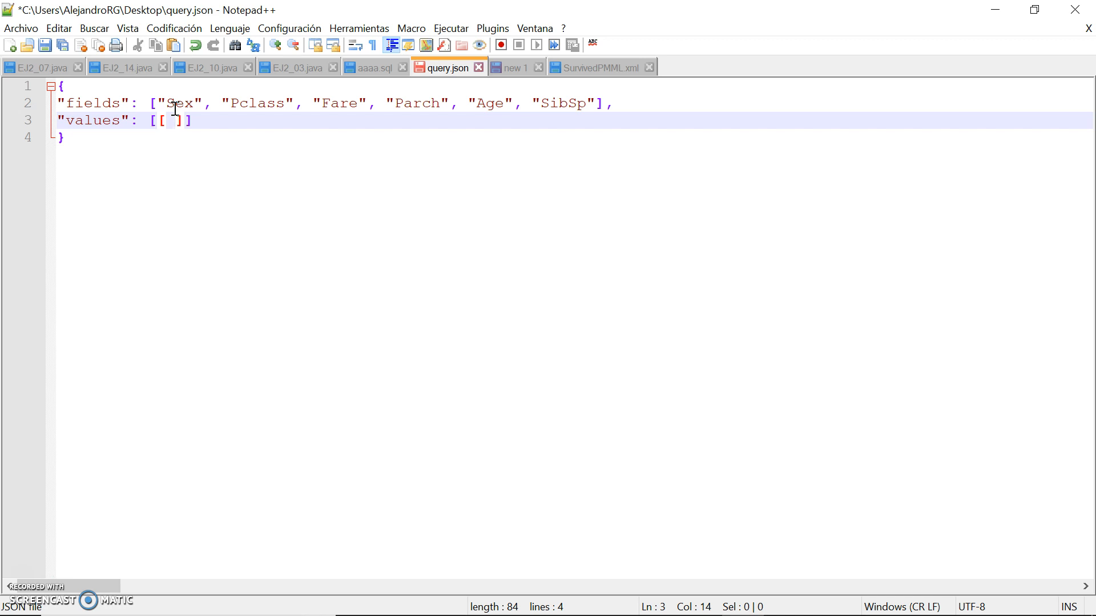
Open Postman and examine how the "data" array is bracketed in the JSON body of the existing POST request.
left_click(221, 606)
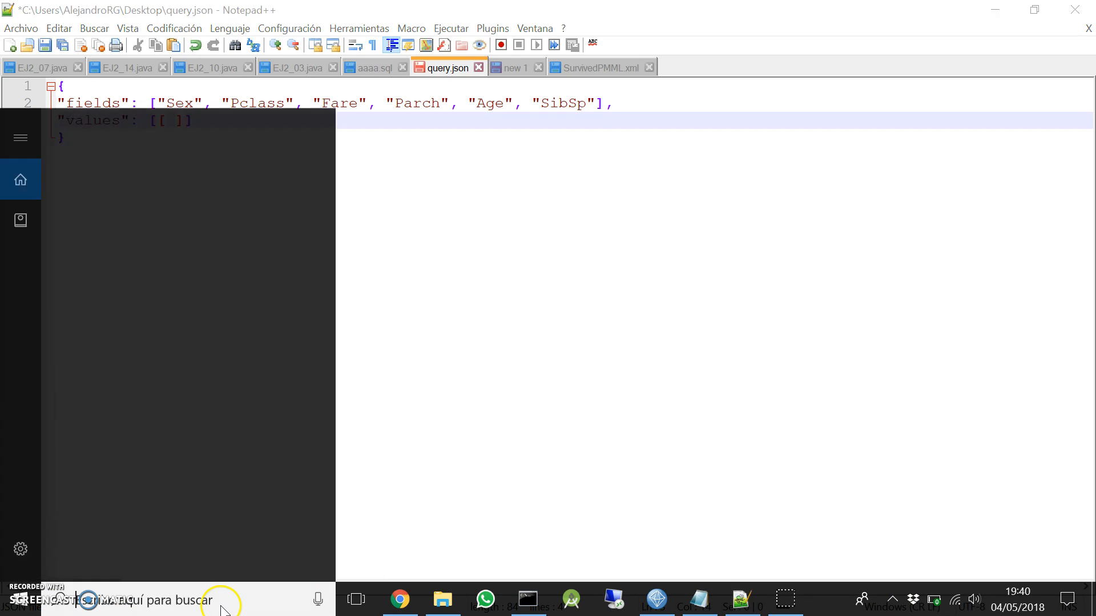
type("postma")
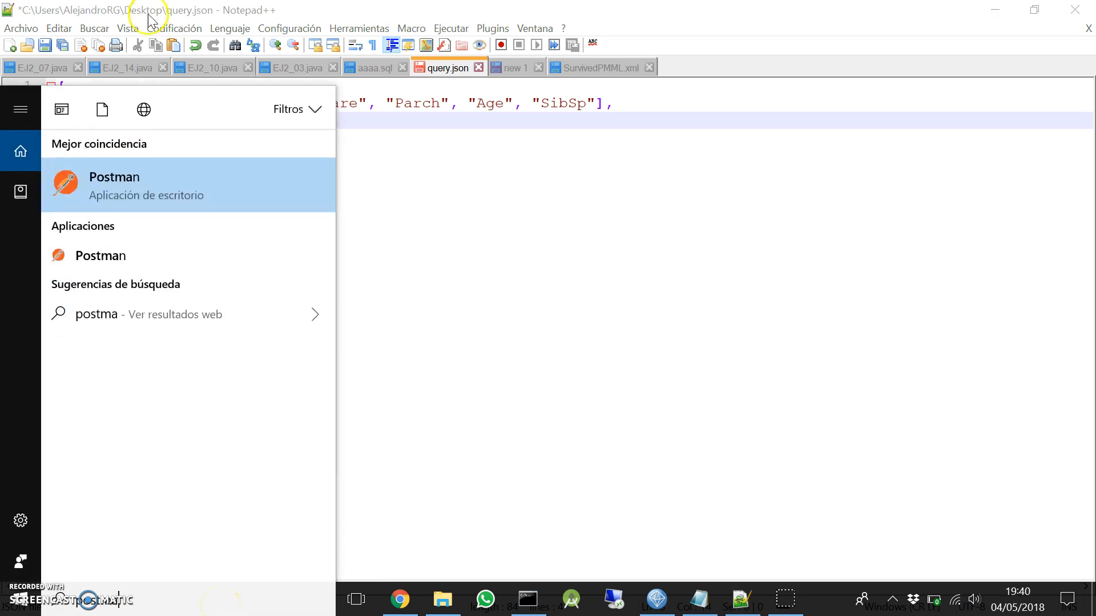
left_click(162, 191)
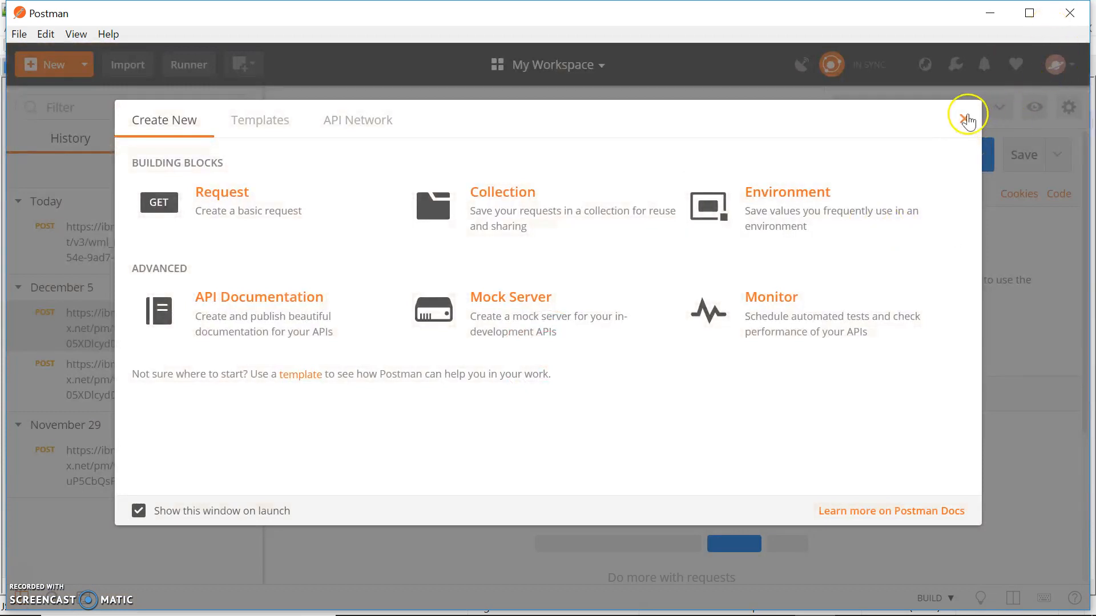
left_click(964, 119)
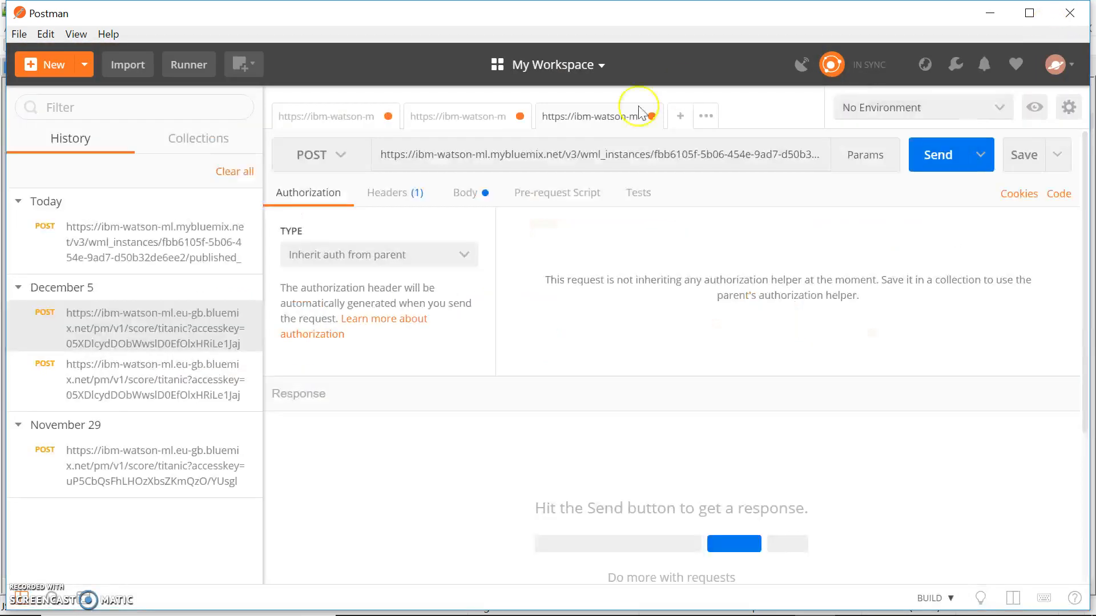
left_click(465, 192)
left_click(376, 290)
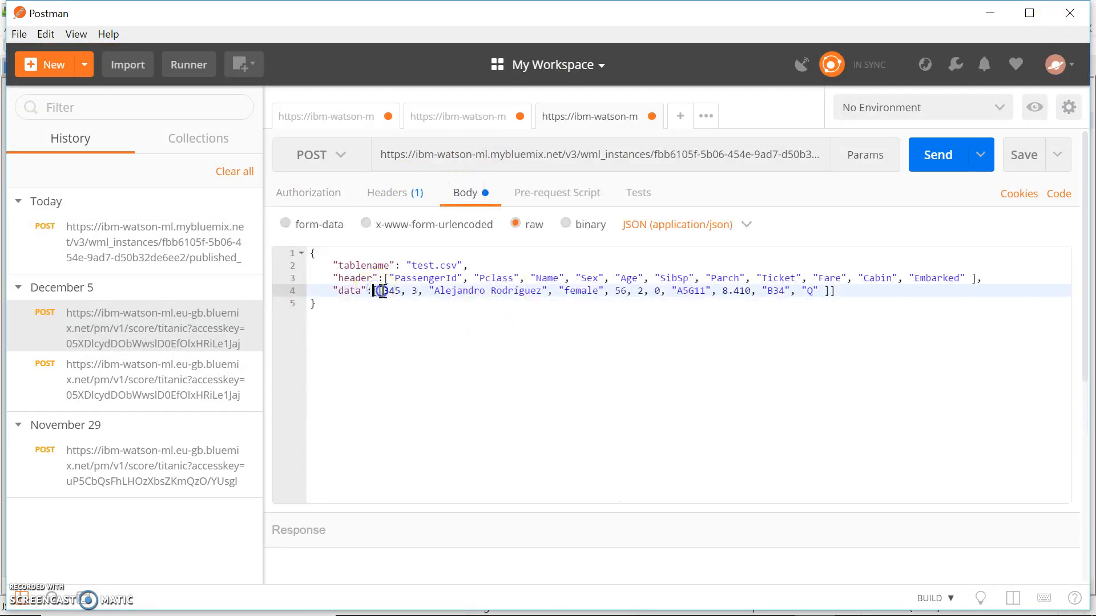
left_click(826, 289)
left_click(374, 291)
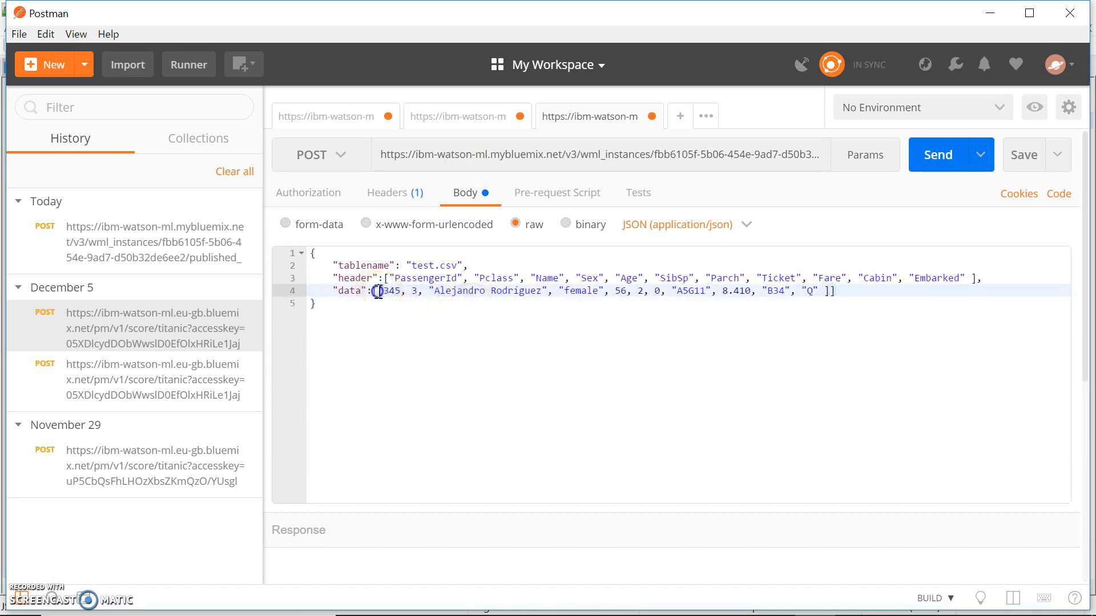
left_click(990, 13)
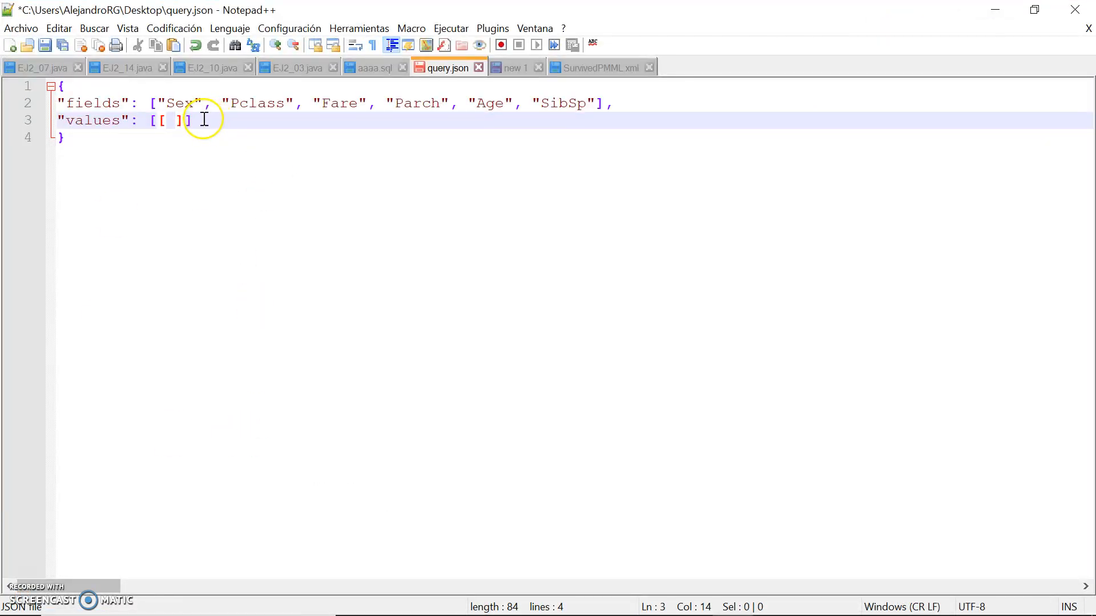
Fill the nested values array with "male", 2, 6.74, 1, 12, 2 and save query.json.
type("\"male\", 2, ")
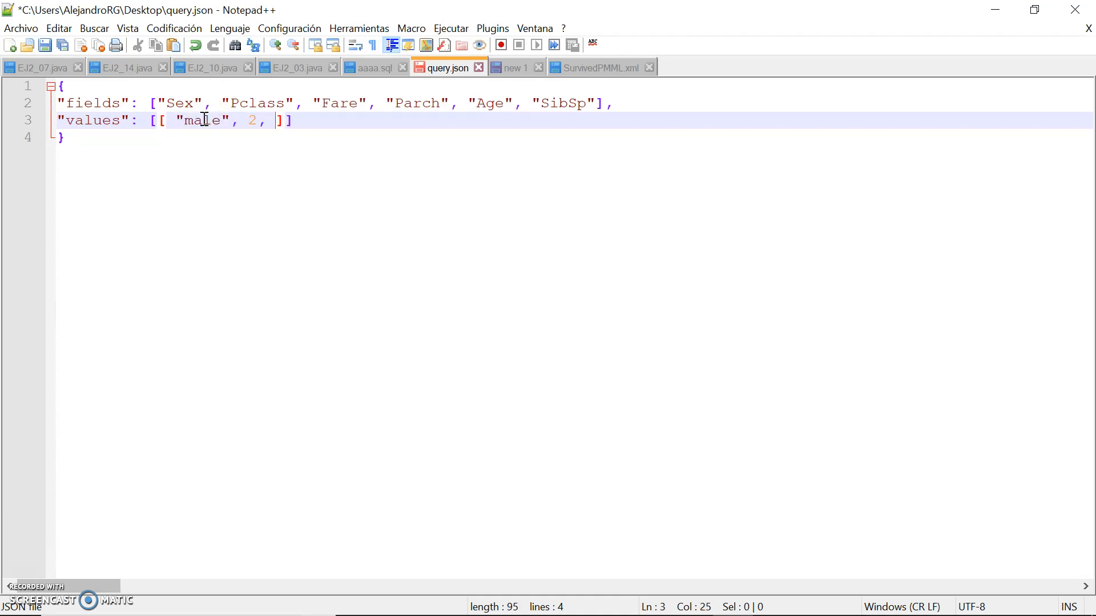
type("6.74, 1, ")
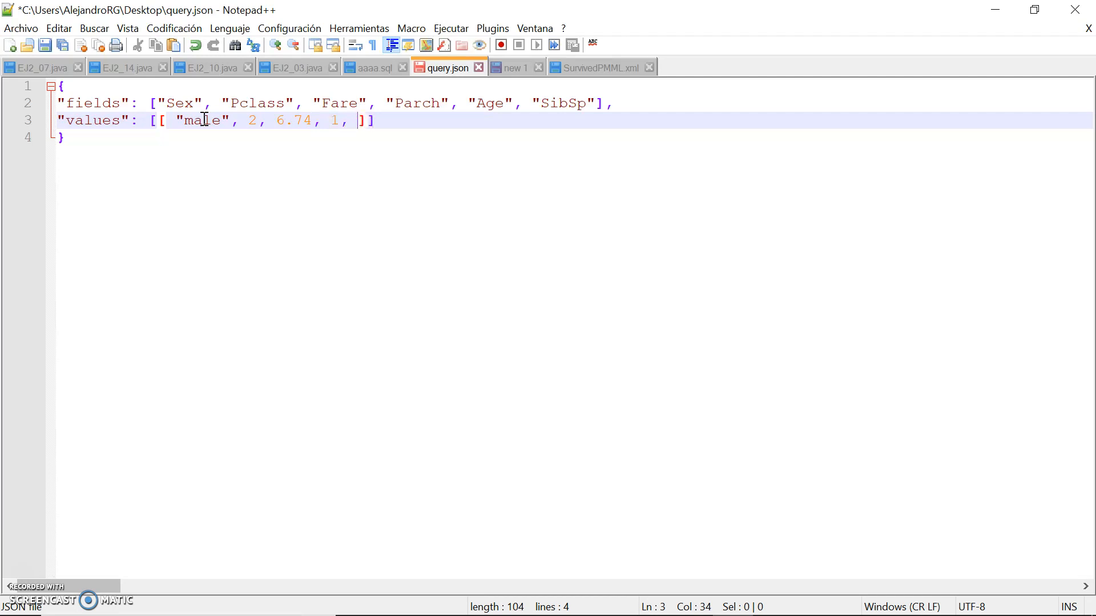
type("12, 2")
left_click(45, 45)
Copy the complete curl scoring request, including its bearer access token, from Notepad and run it in Command Prompt.
left_click(692, 606)
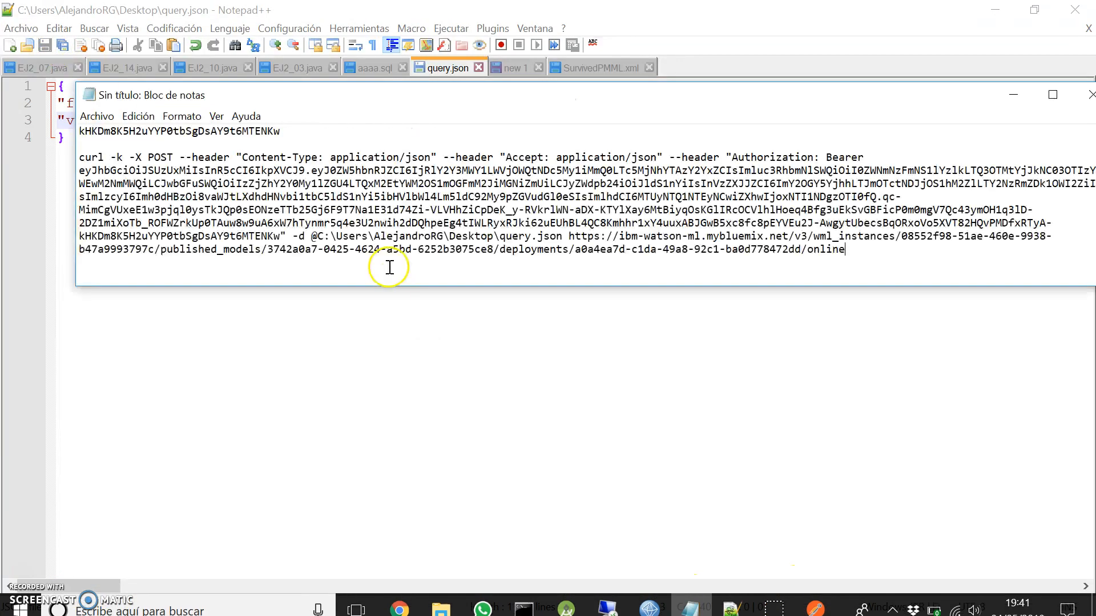
left_click_drag(955, 249, 8, 162)
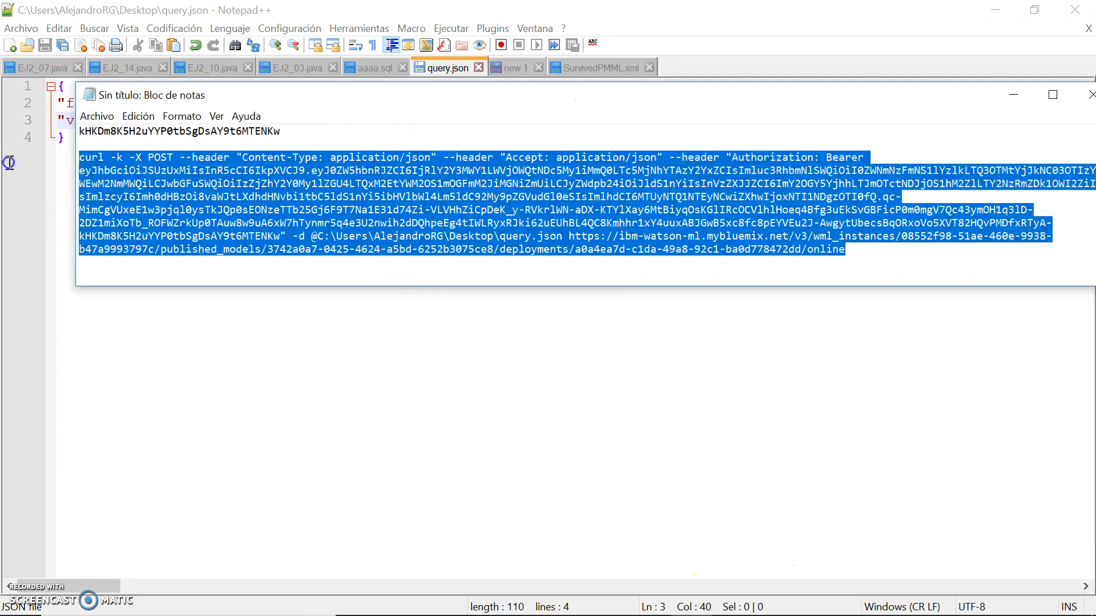
right_click(289, 195)
left_click(313, 246)
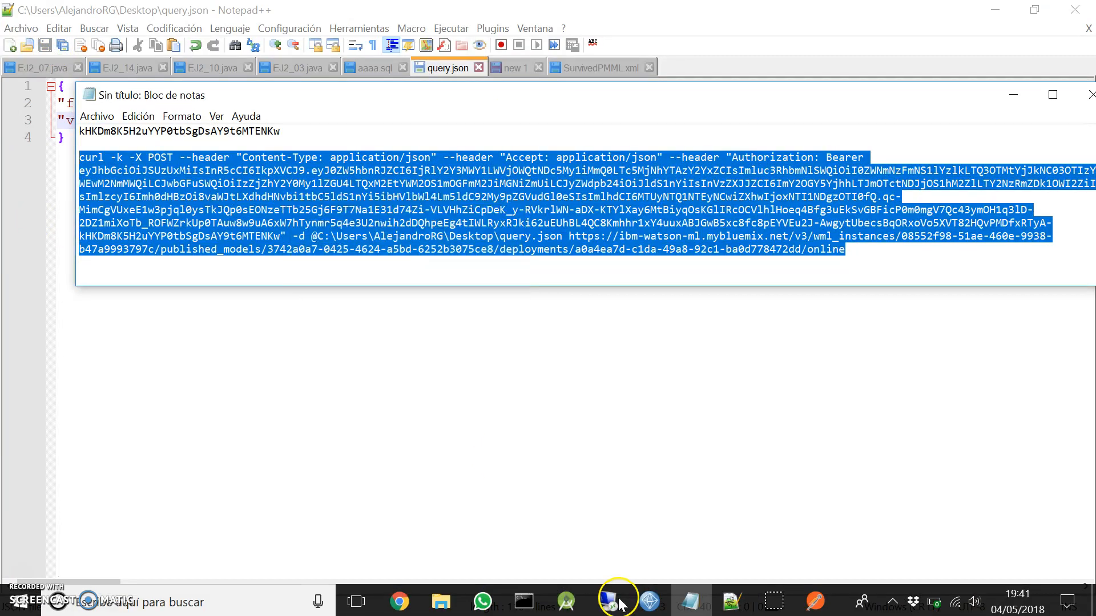
left_click(537, 608)
right_click(559, 251)
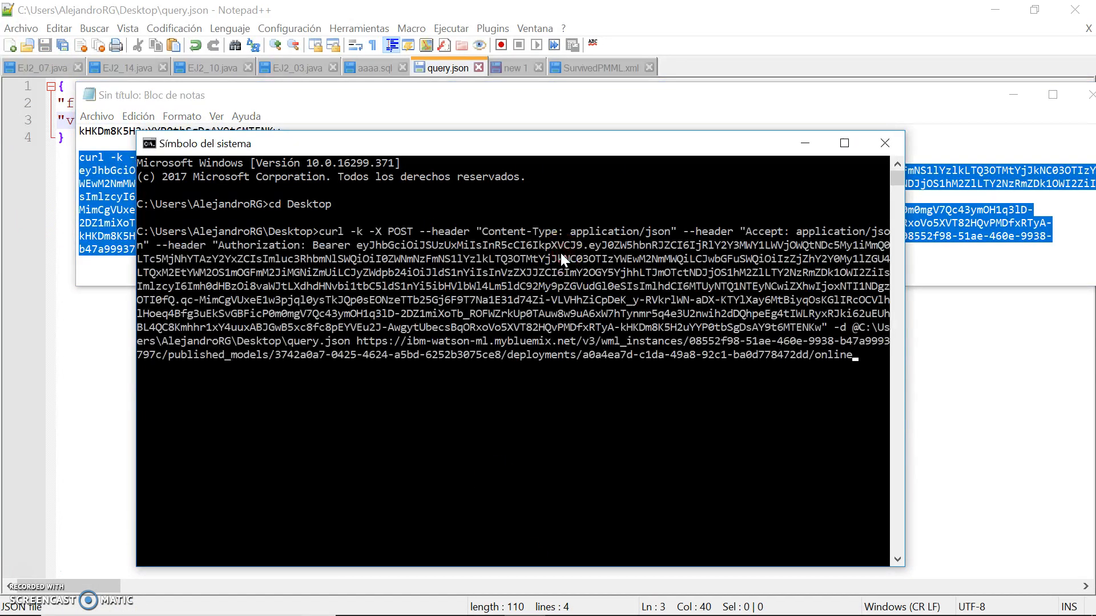
key("Return")
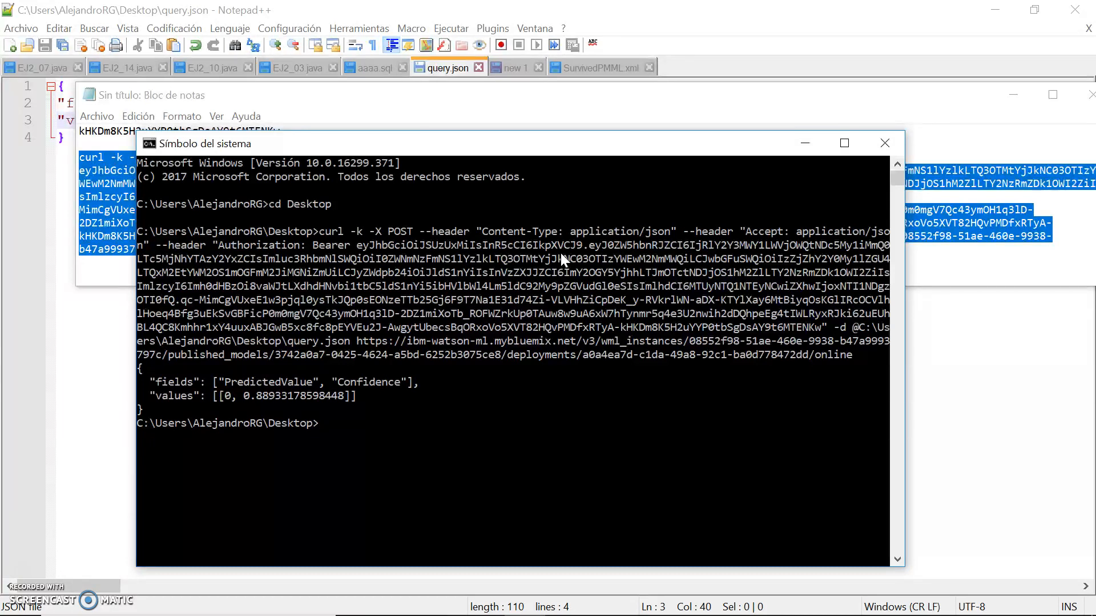
Change the Sex value to "female" and the Age value to 21 in query.json.
left_click(103, 361)
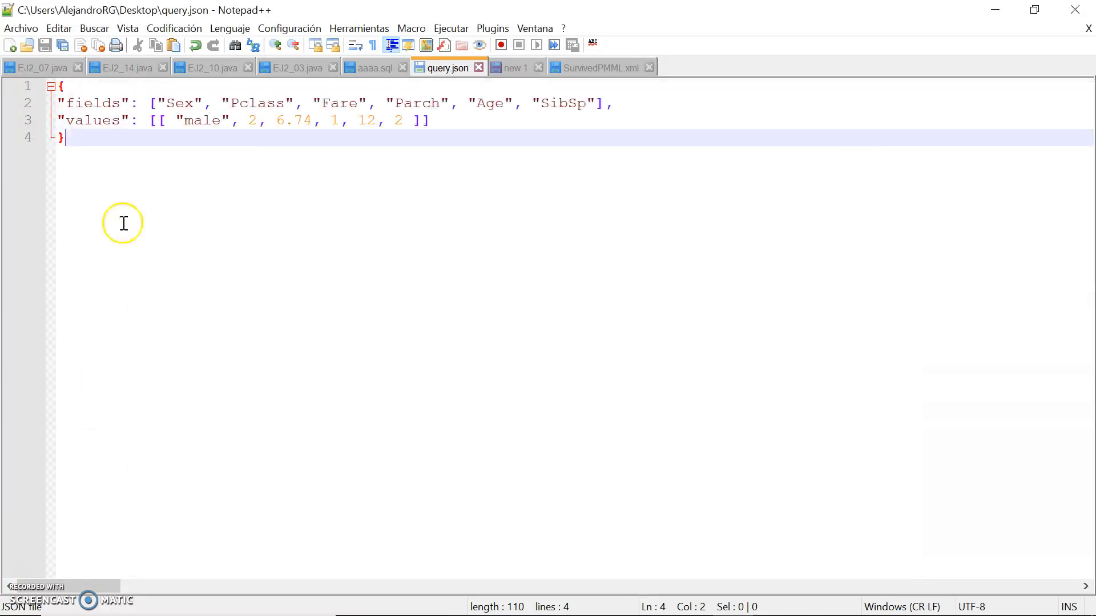
left_click(188, 122)
type("fe")
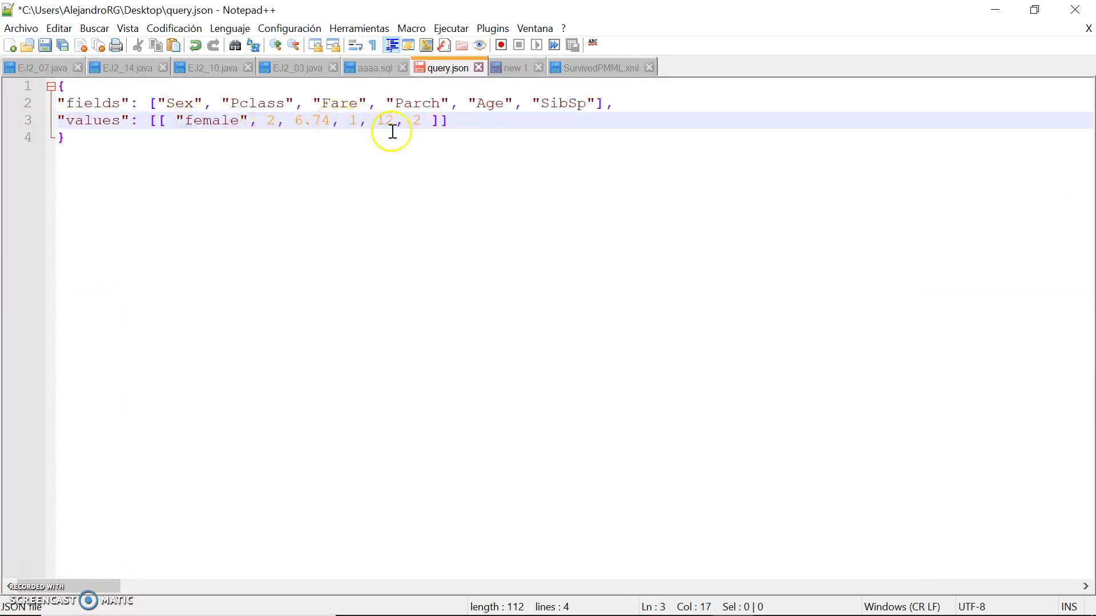
left_click_drag(393, 123, 379, 121)
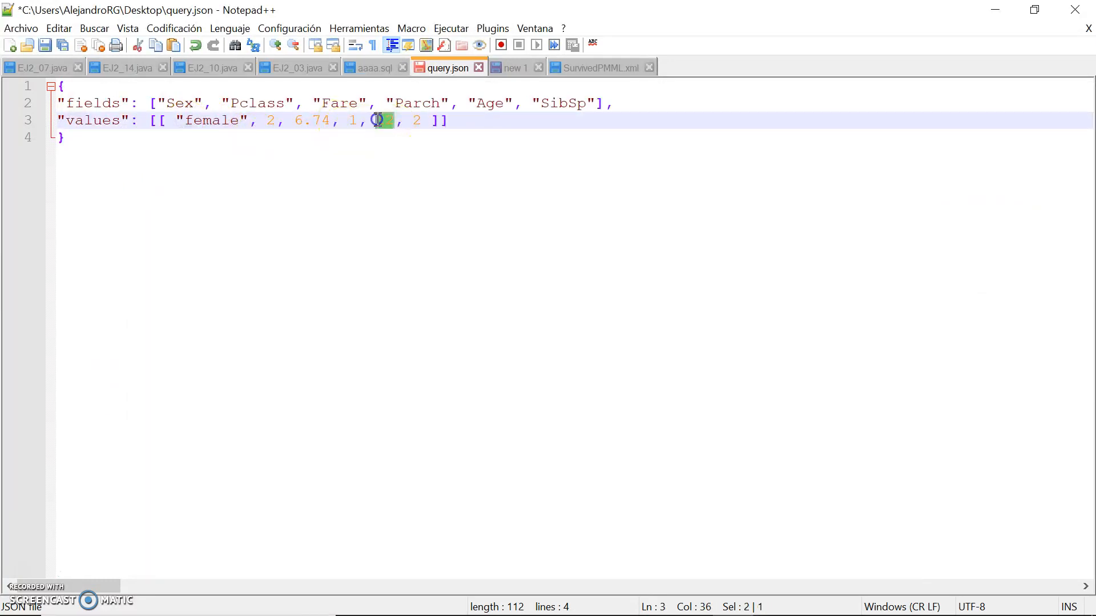
type("21")
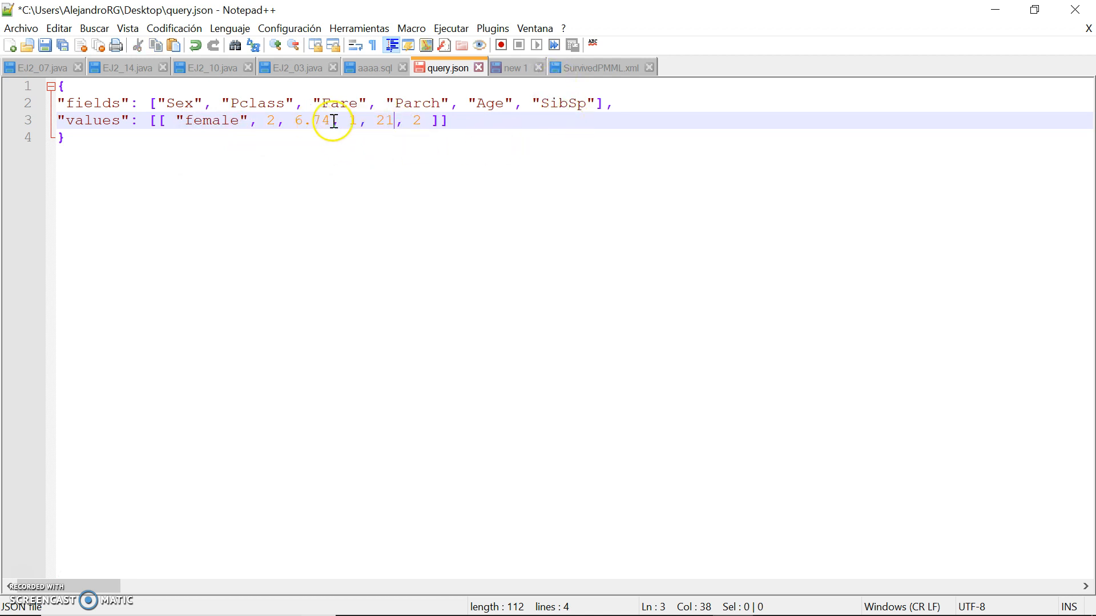
Set the Pclass value to 1 in the values array and save query.json.
left_click_drag(279, 121, 268, 117)
type("1")
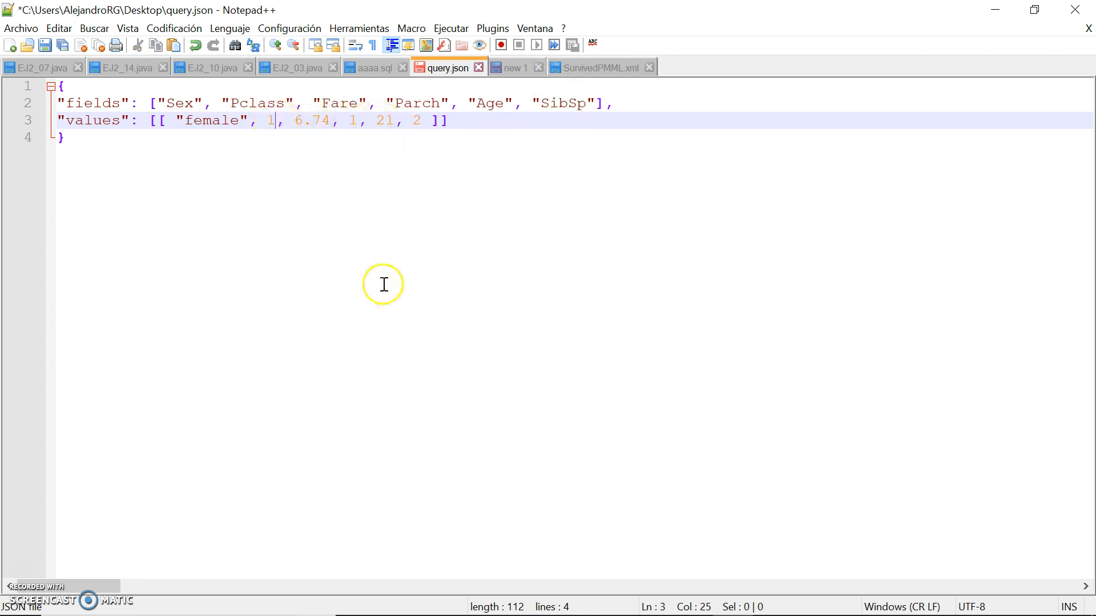
left_click(44, 45)
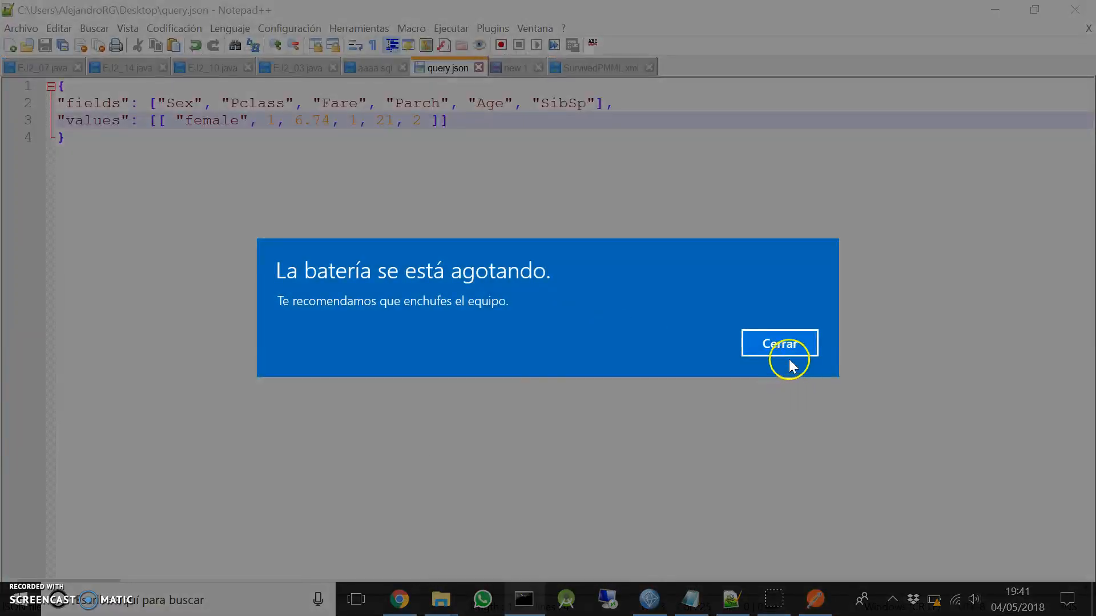
Dismiss the battery warning and rerun the previous curl scoring request in Command Prompt.
left_click(782, 342)
left_click(523, 599)
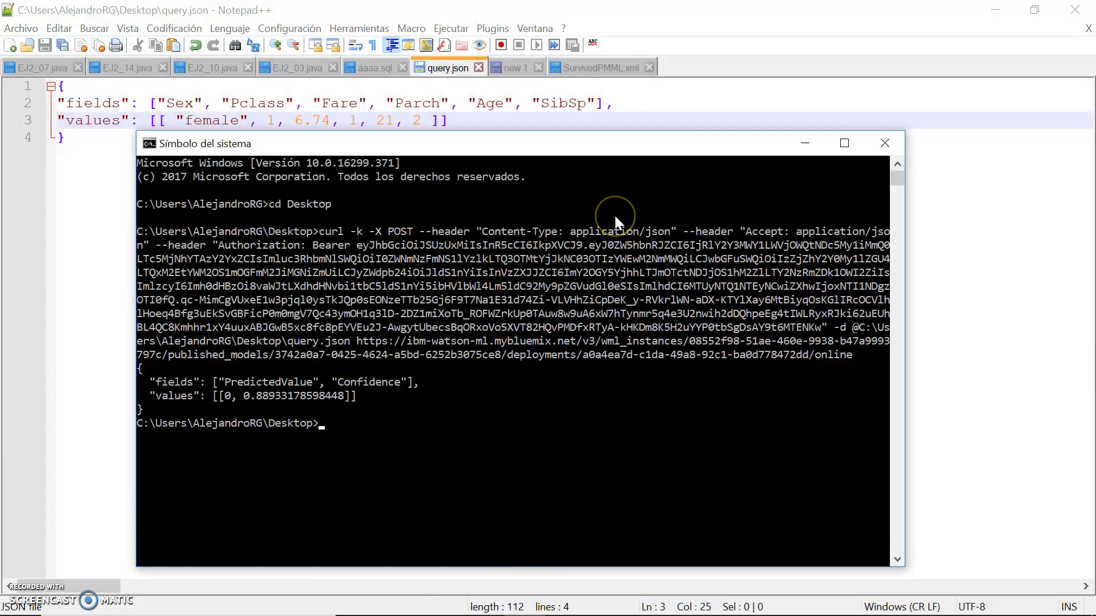
key("Up")
key("Return")
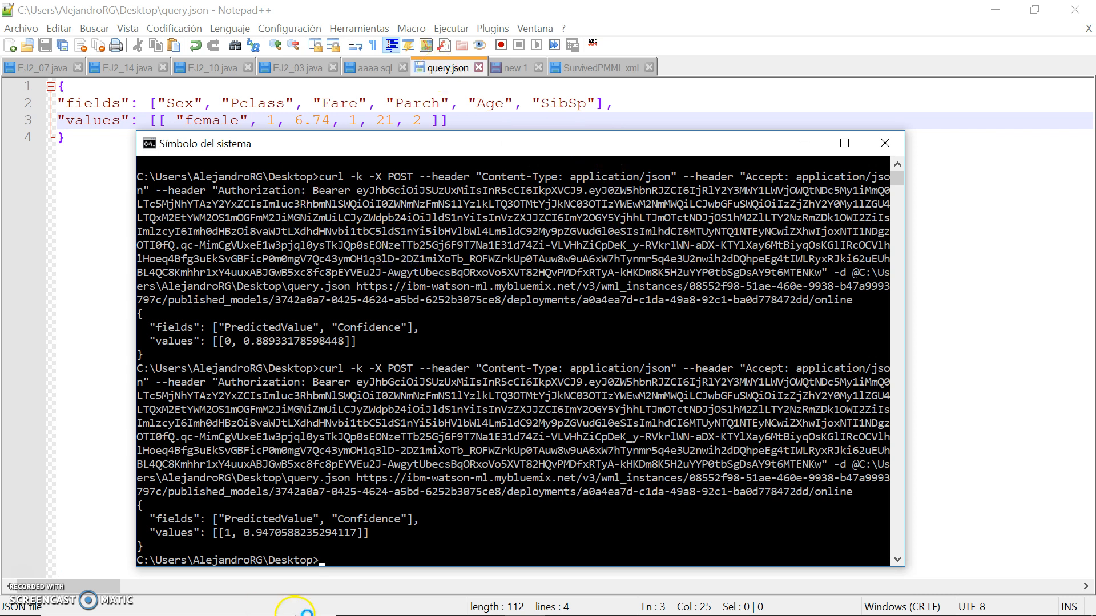
Switch to Chrome and examine the Java code snippet on the WSTitanic Implementation page.
left_click(437, 604)
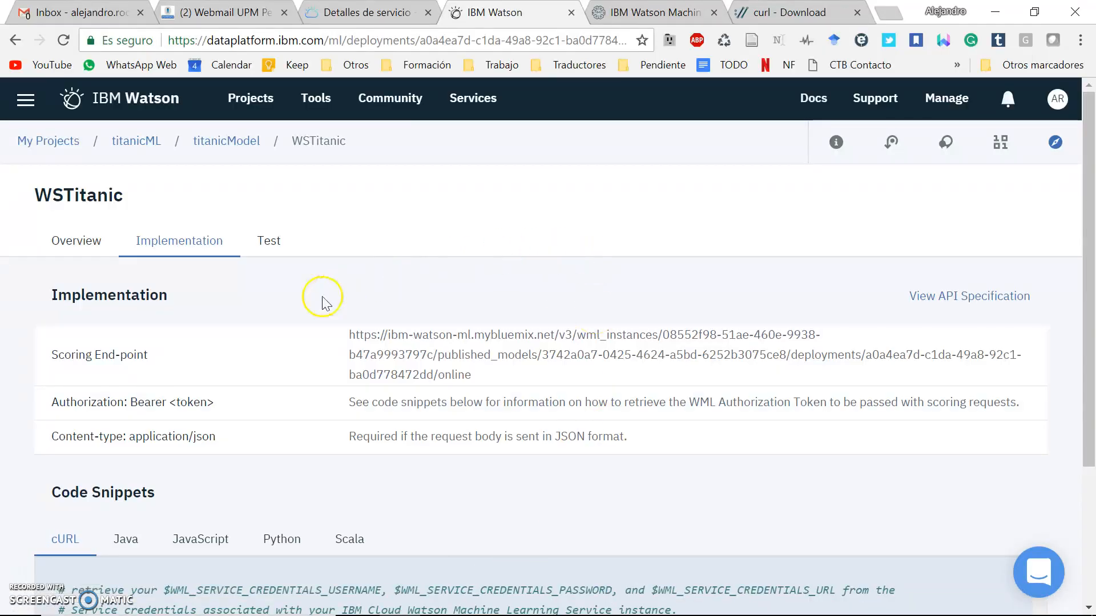
scroll(247, 260, "down", 3)
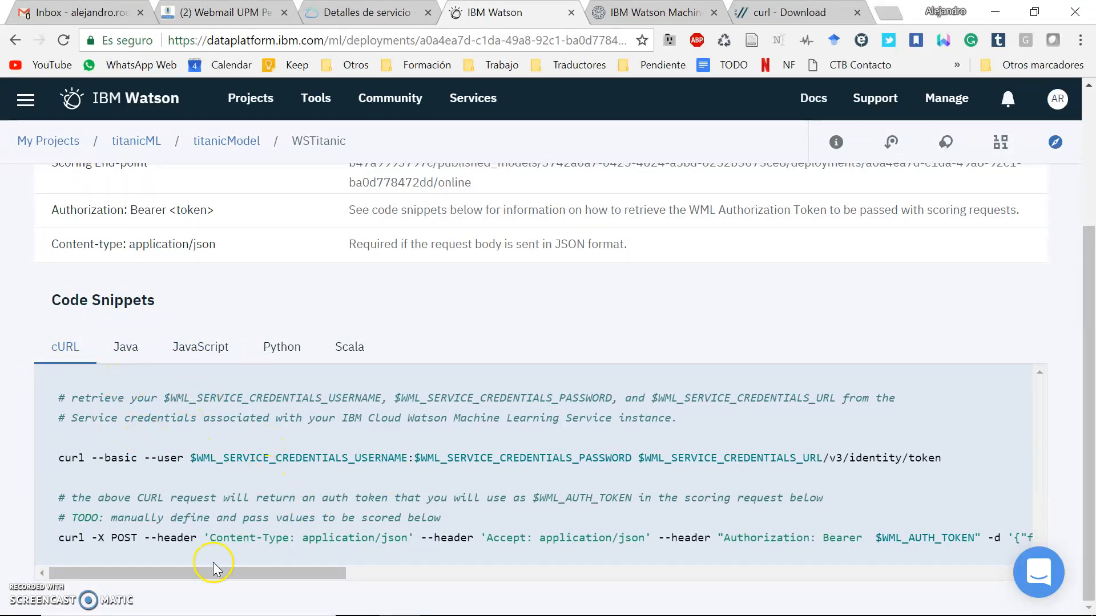
left_click_drag(205, 568, 232, 573)
left_click(116, 352)
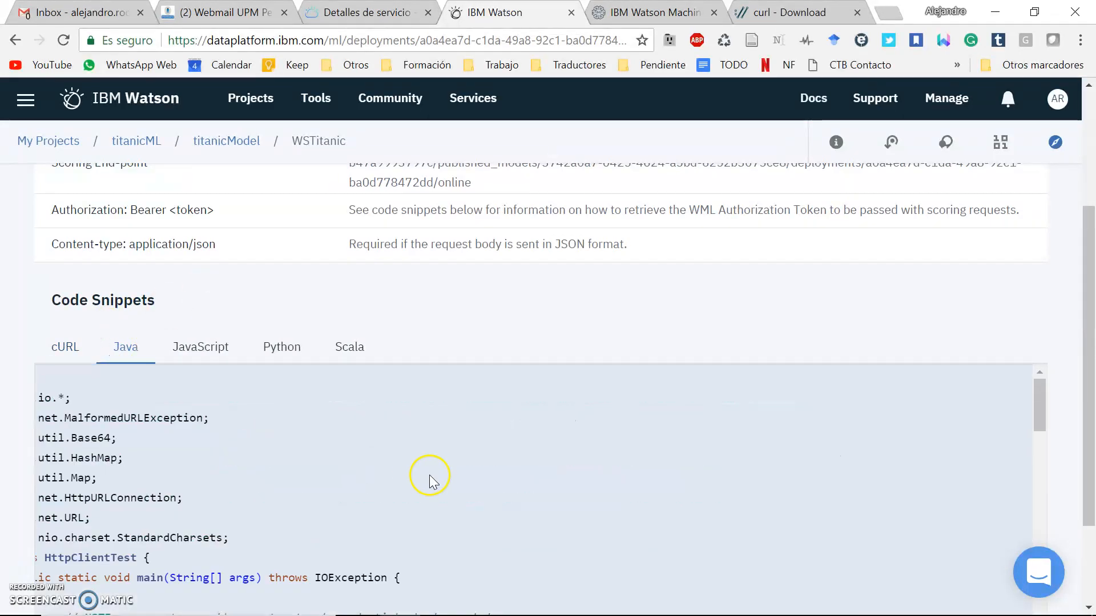
scroll(408, 504, "down", 1)
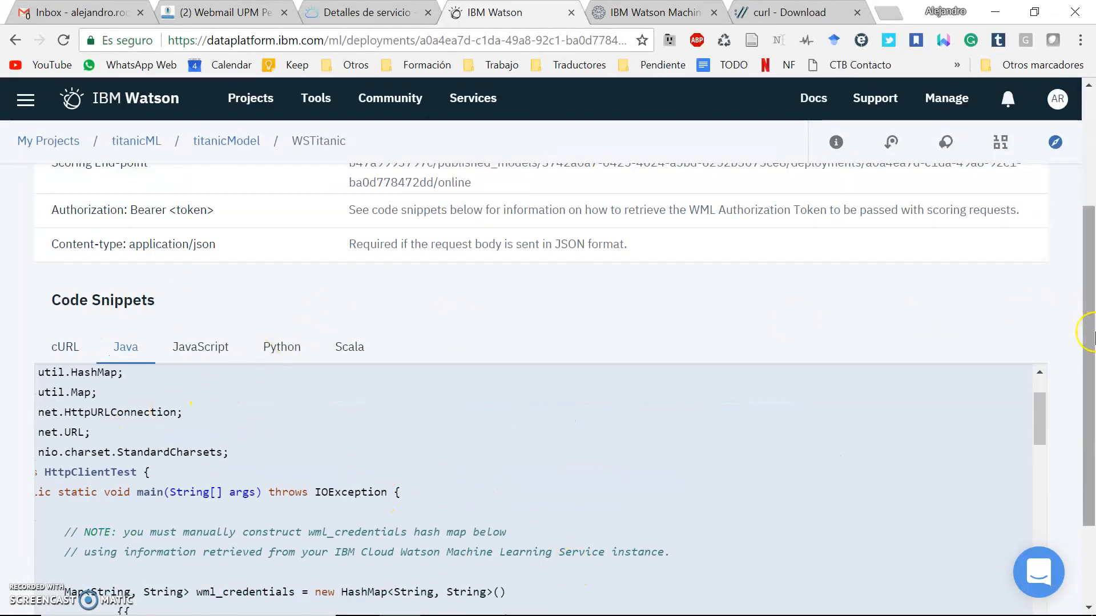
left_click_drag(1083, 331, 1083, 391)
left_click_drag(213, 597, 196, 597)
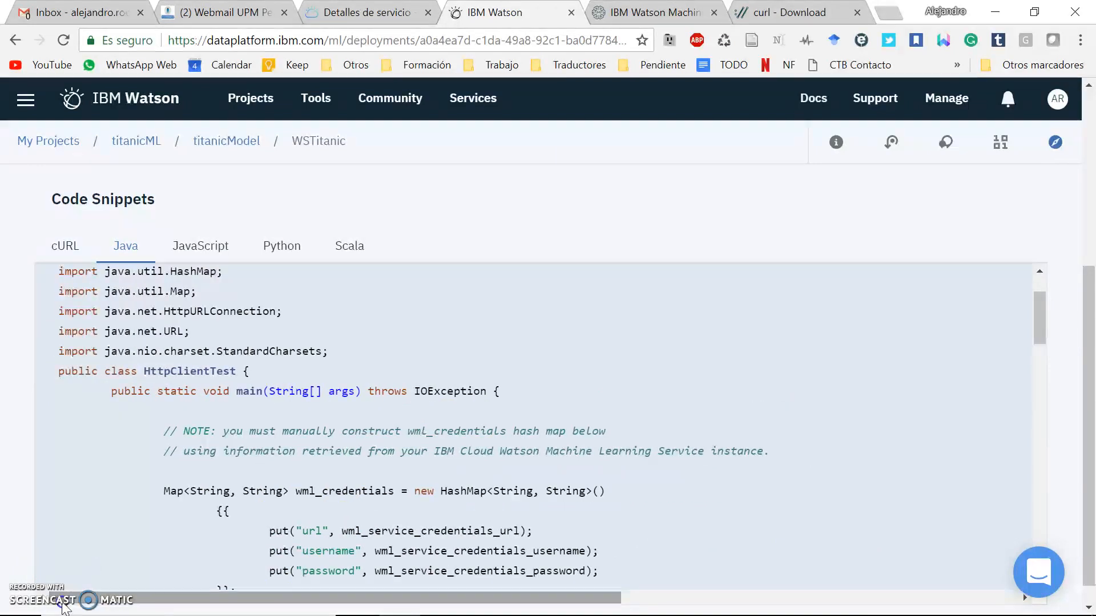
scroll(384, 403, "down", 10)
scroll(514, 419, "down", 5)
scroll(519, 417, "up", 15)
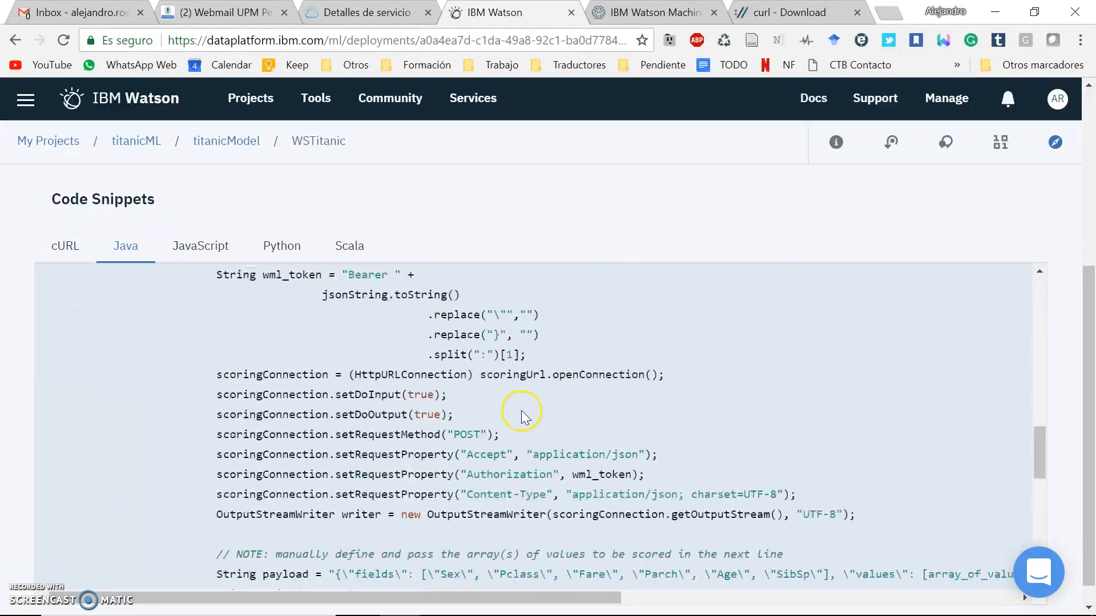
scroll(525, 415, "up", 2)
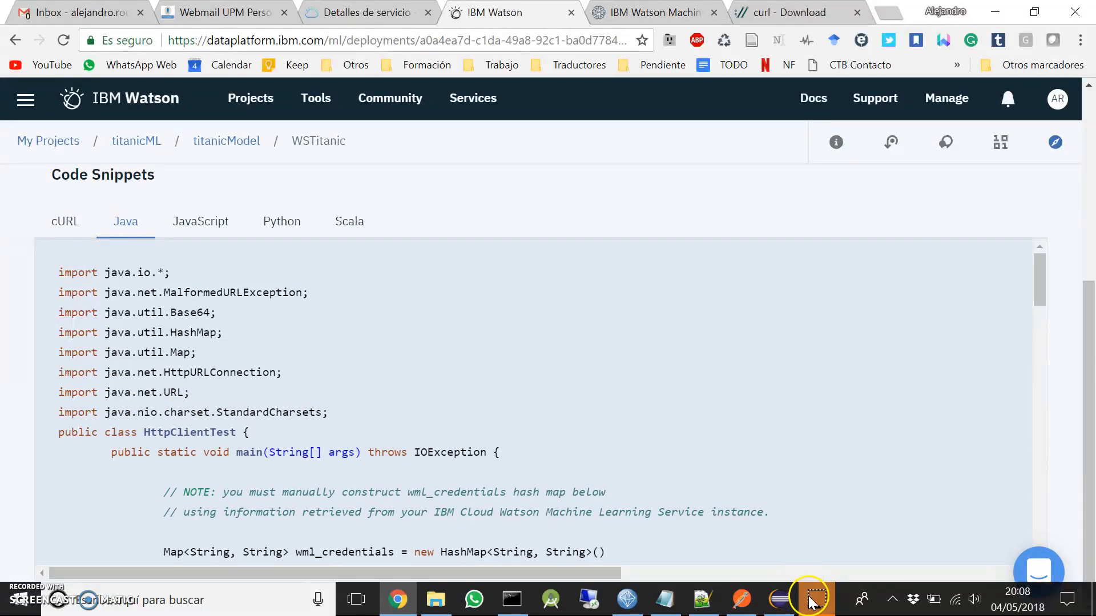
left_click(811, 601)
left_click(760, 517)
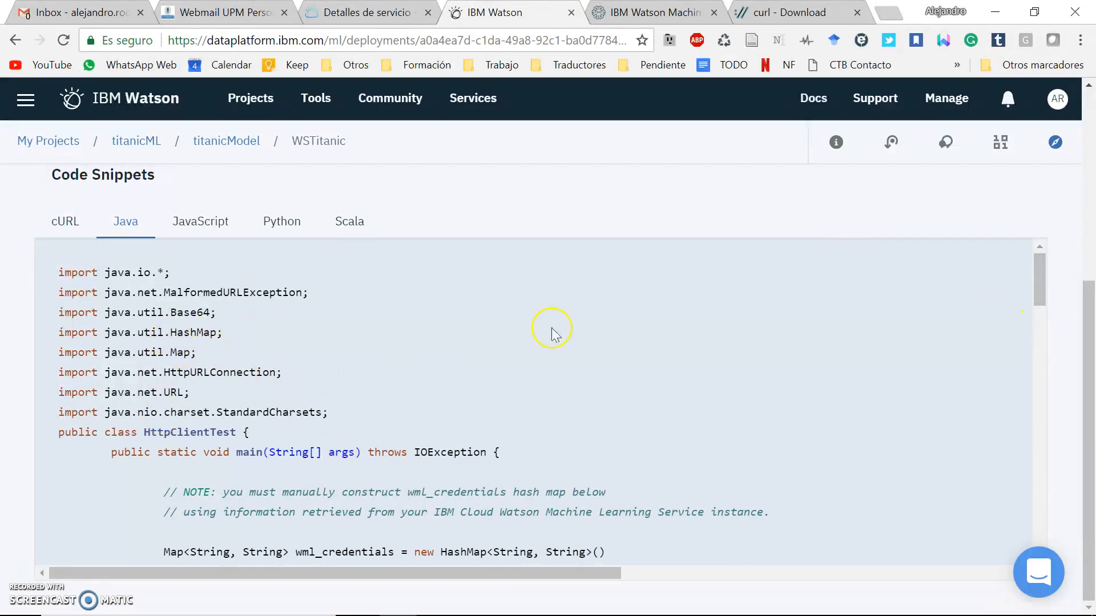
Copy the entire Java code snippet of the HttpClientTest class from the WSTitanic page.
mouse_move(1041, 276)
left_mouse_down()
mouse_move(1042, 511)
mouse_move(1056, 533)
mouse_move(1038, 271)
left_mouse_up()
left_click(59, 224)
left_click(147, 356)
left_click_drag(59, 278, 558, 547)
right_click(367, 337)
left_click(388, 346)
scroll(684, 434, "up", 20)
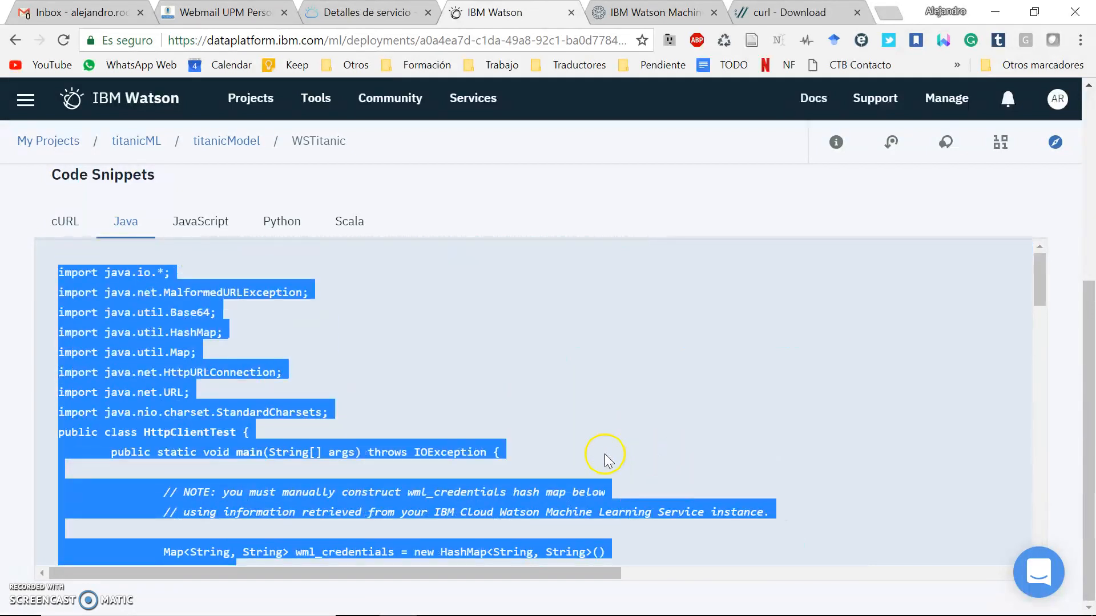
scroll(604, 457, "down", 3)
left_click(326, 405)
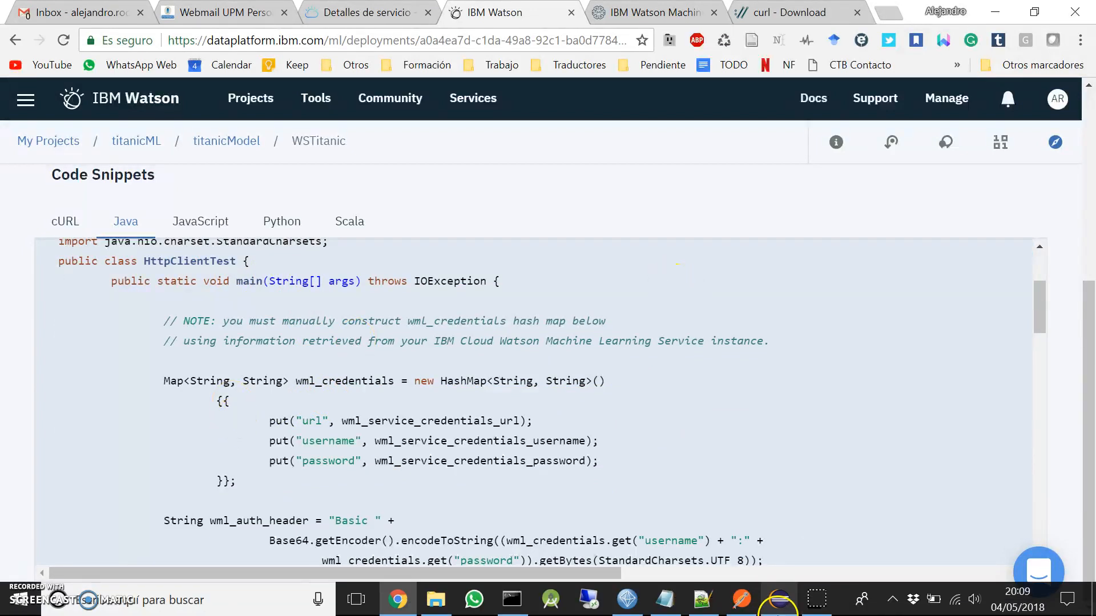
Switch to Eclipse and create a Java class named HttpClientTest in the default package of the EJ1 project.
left_click(777, 606)
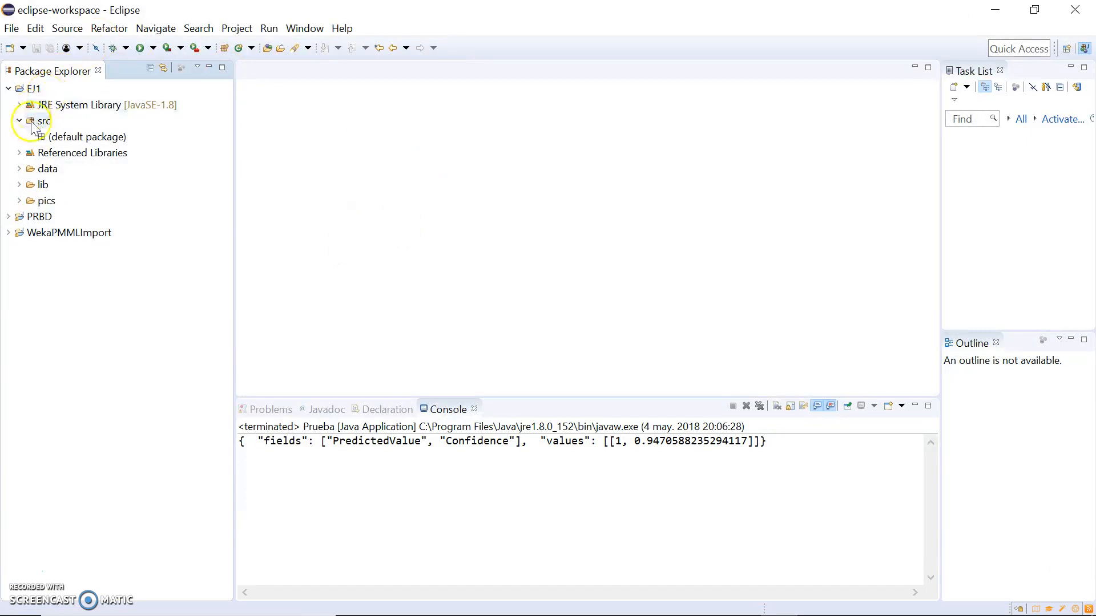
left_click(32, 89)
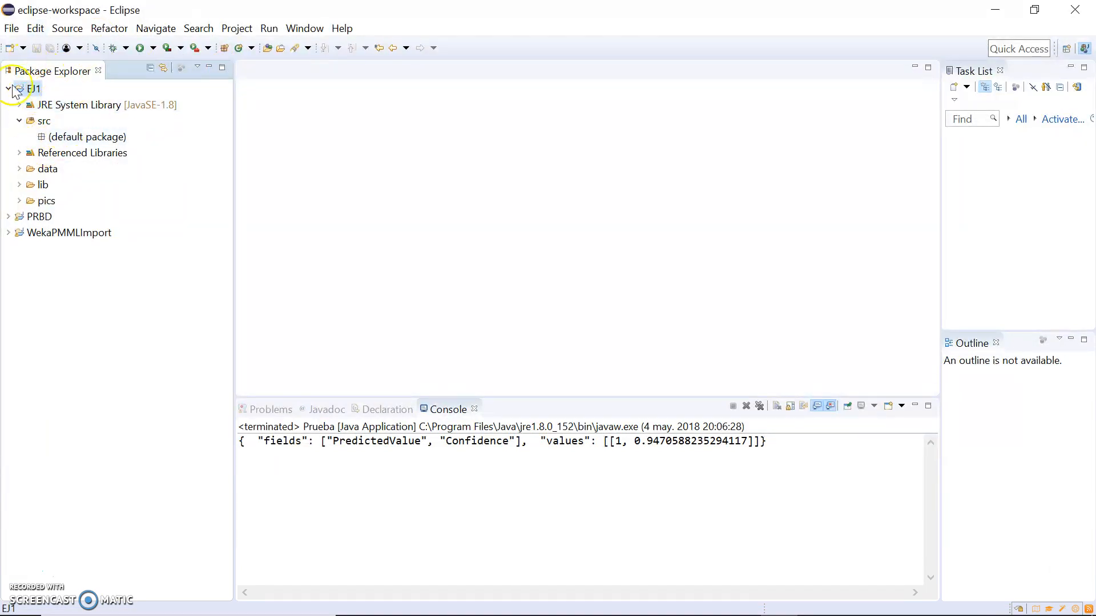
right_click(70, 134)
mouse_move(112, 143)
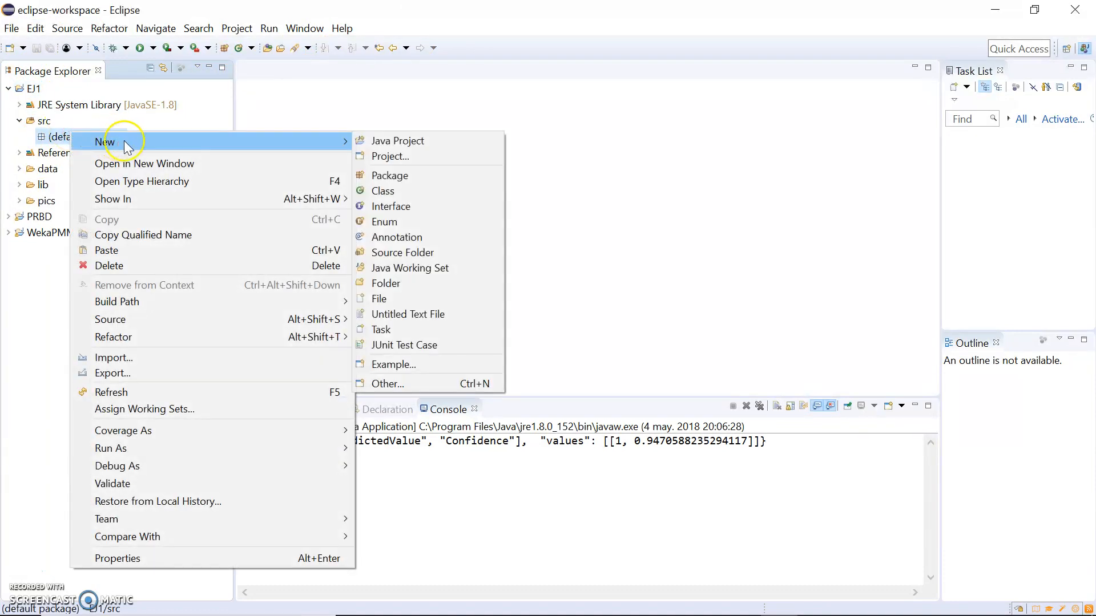
left_click(381, 192)
type("Htt")
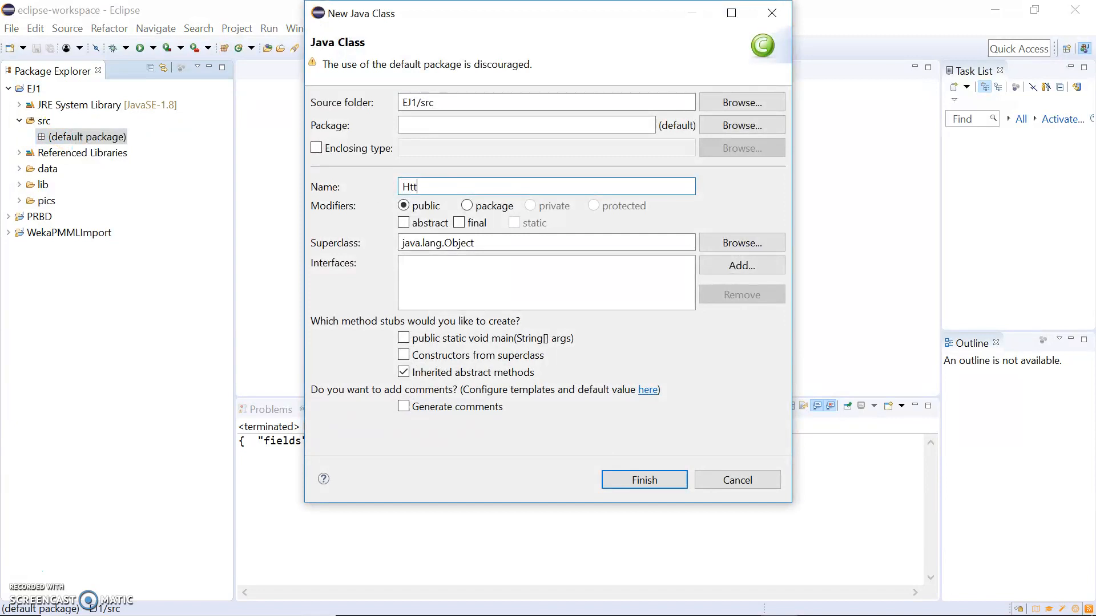
type("pClientTest")
key("Return")
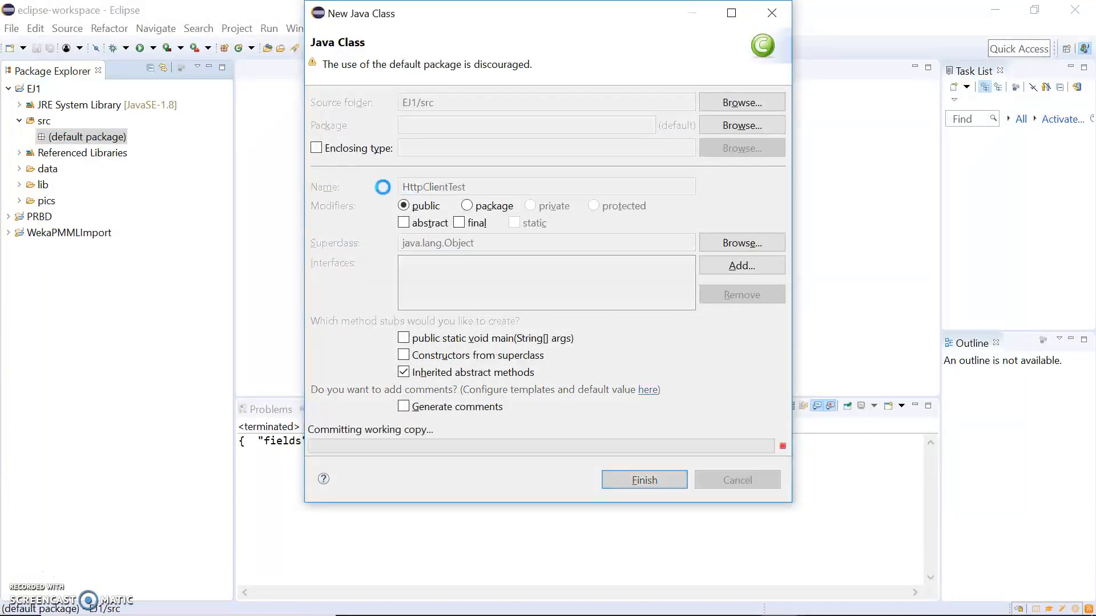
Replace the generated class template in HttpClientTest.java with the copied Java snippet.
left_click_drag(342, 213, 264, 86)
key("ctrl+v")
left_click(678, 246)
left_click_drag(924, 311, 913, 133)
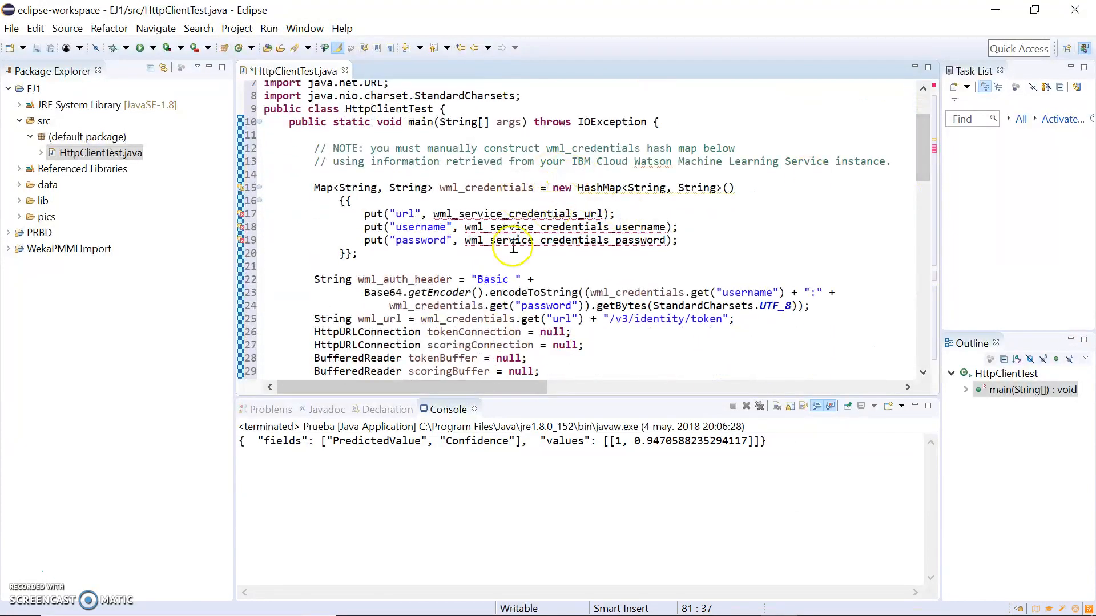
Examine the url, username and password placeholders and the wml_auth_header and wml_url definitions that use them.
left_click(461, 216)
left_click(463, 228)
left_click(478, 241)
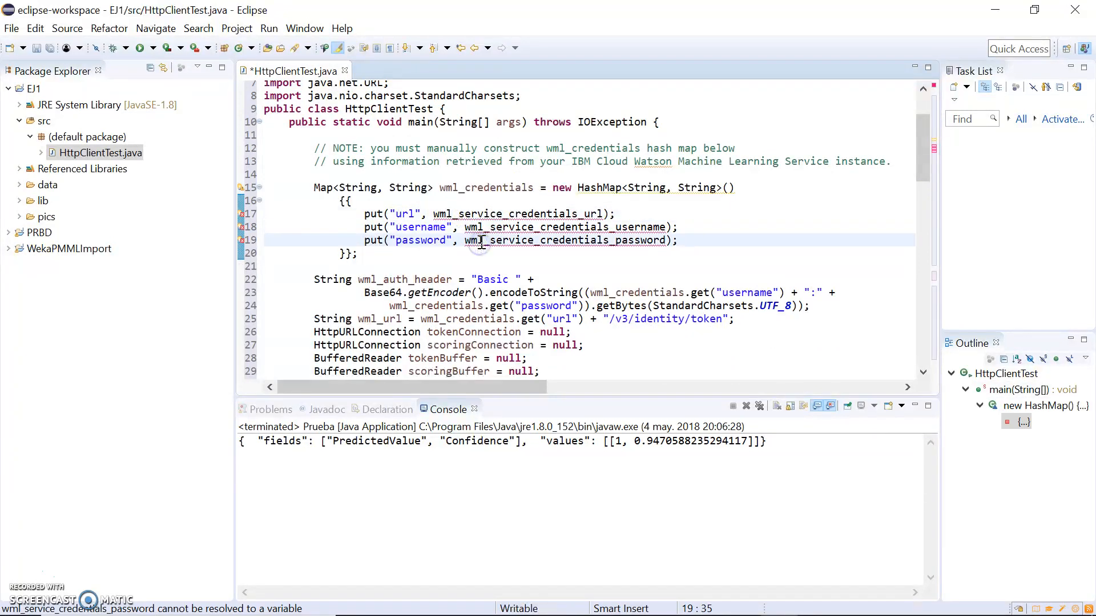
mouse_move(479, 242)
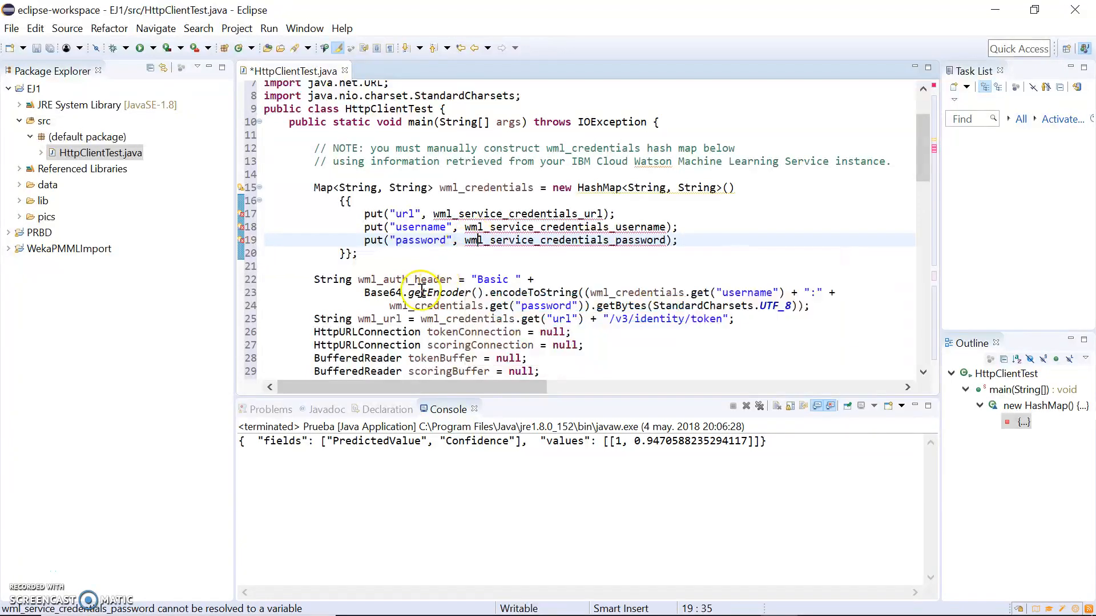
left_click_drag(759, 319, 263, 280)
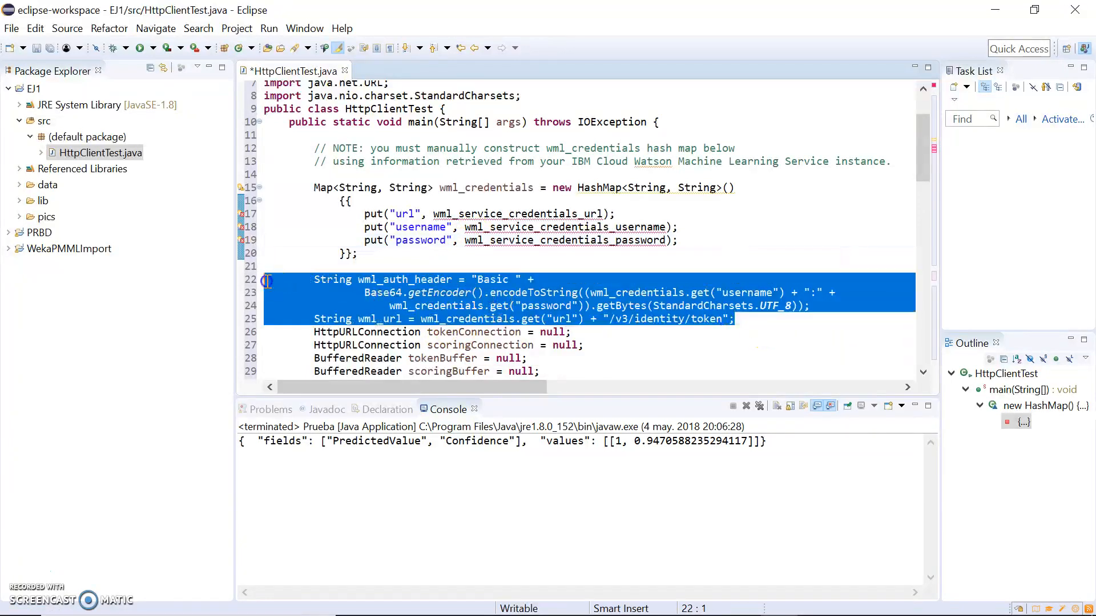
left_click(320, 279)
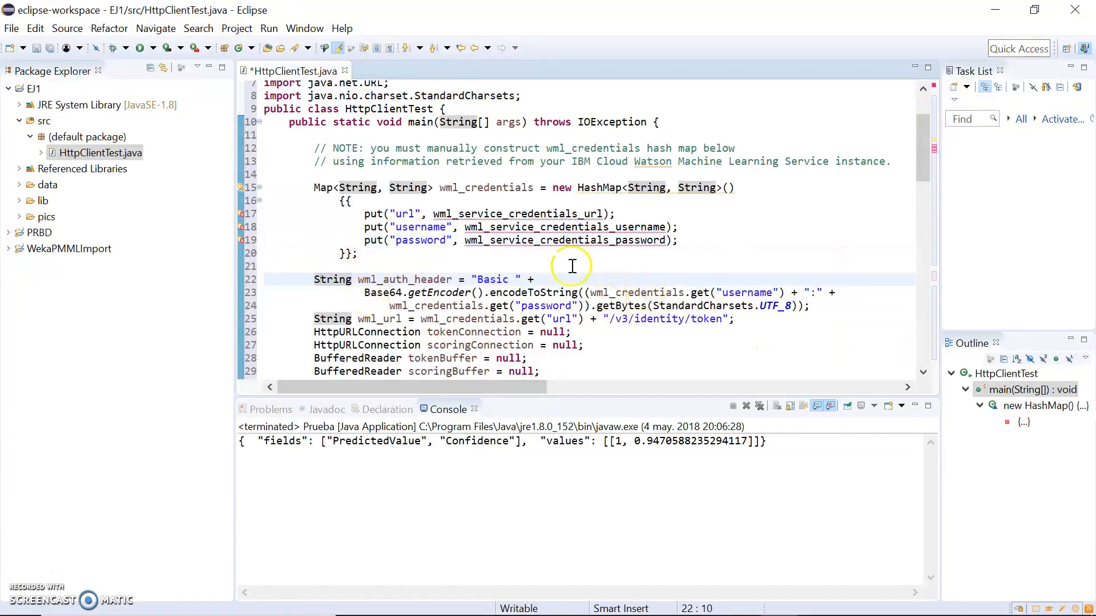
left_click_drag(748, 321, 364, 308)
left_click(340, 319)
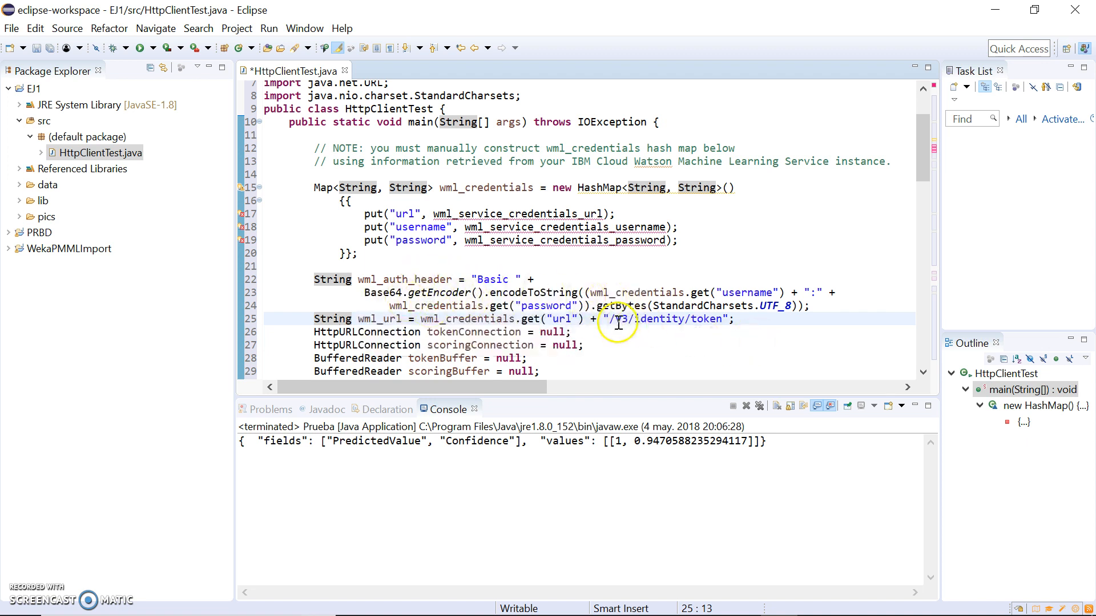
Examine the token request, the scoring URL and the payload string with its array of values in HttpClientTest.java.
scroll(659, 287, "down", 1)
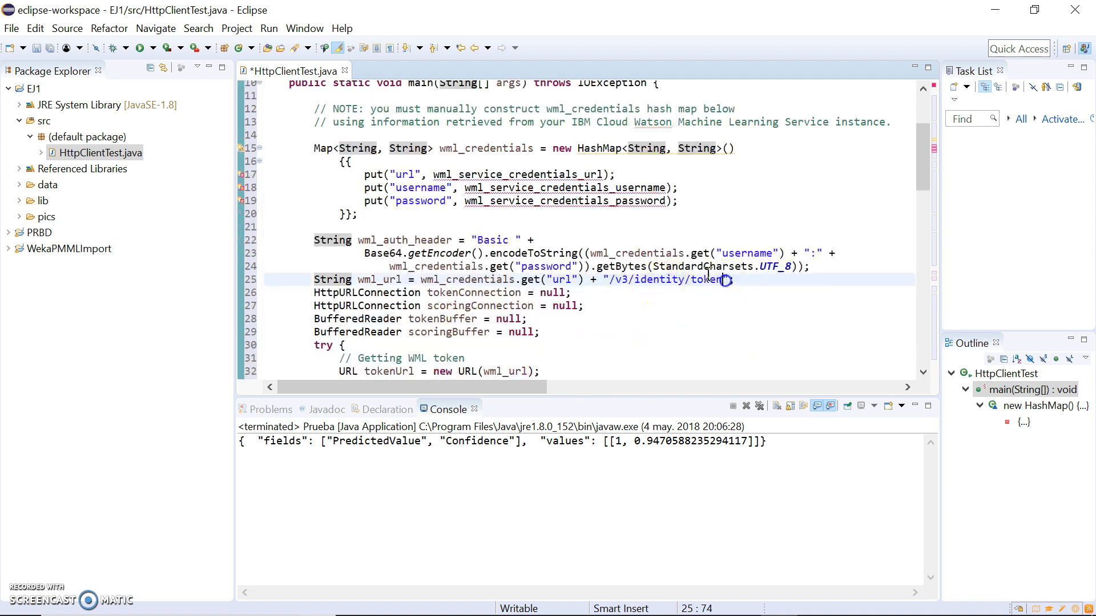
scroll(610, 268, "down", 3)
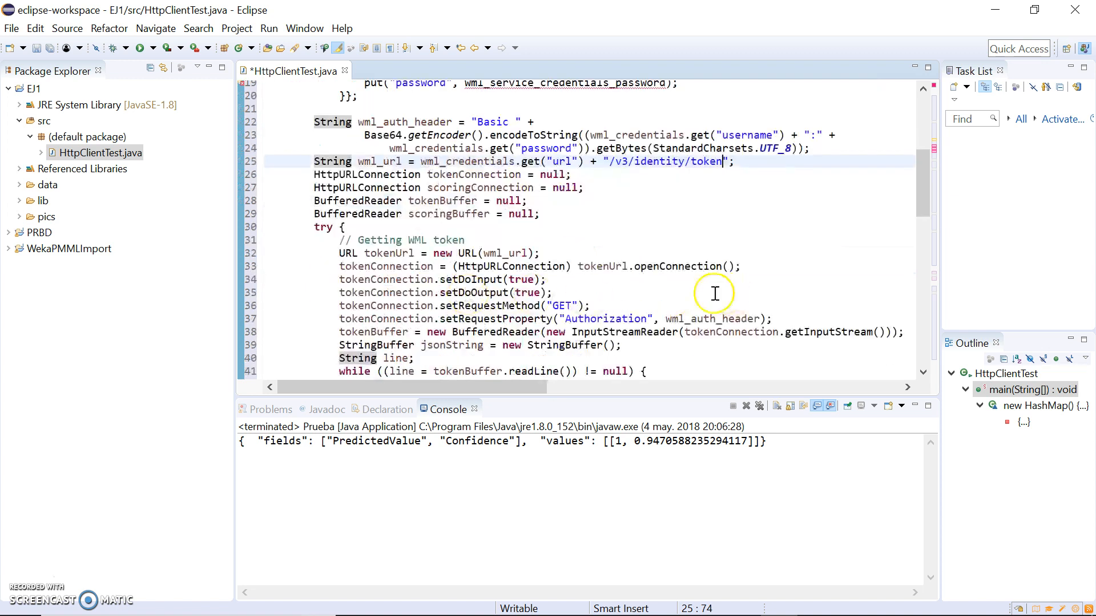
scroll(566, 298, "down", 4)
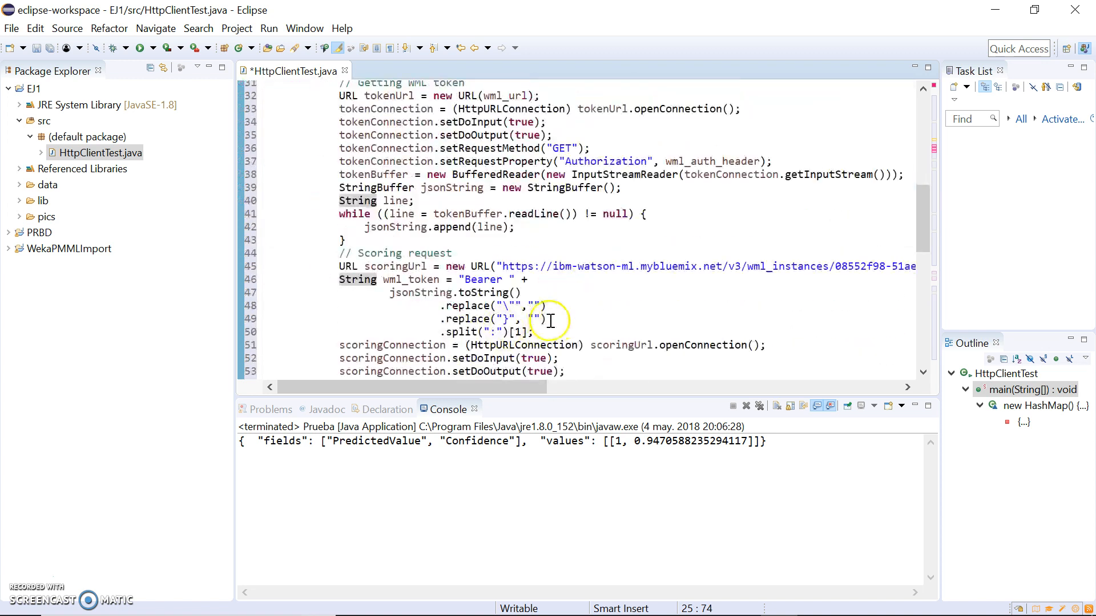
scroll(567, 323, "right", 5)
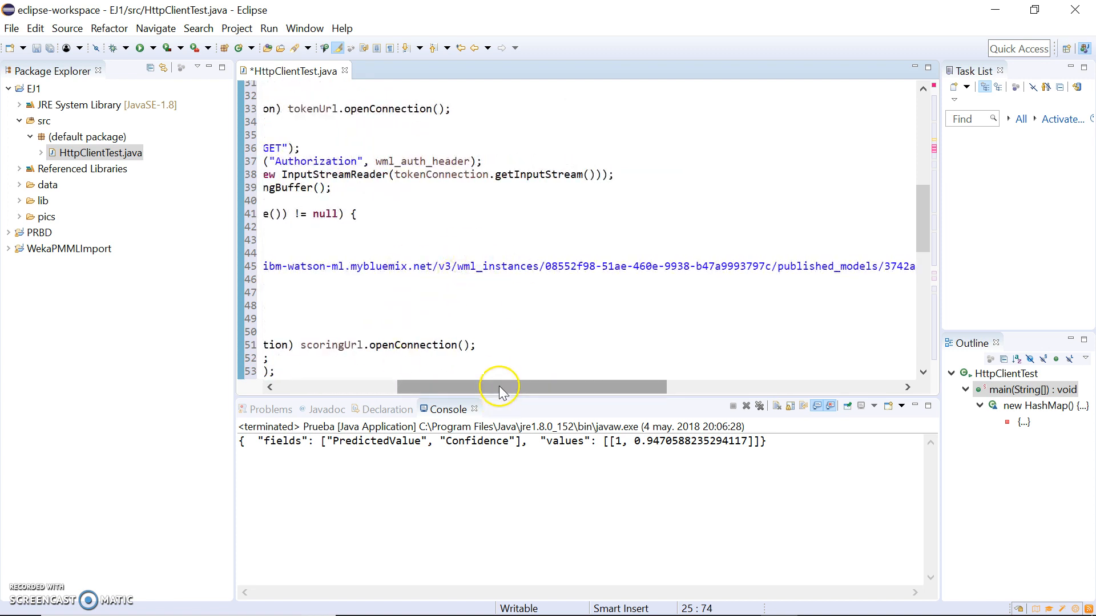
scroll(501, 388, "right", 5)
left_click_drag(594, 387, 405, 388)
scroll(429, 345, "down", 5)
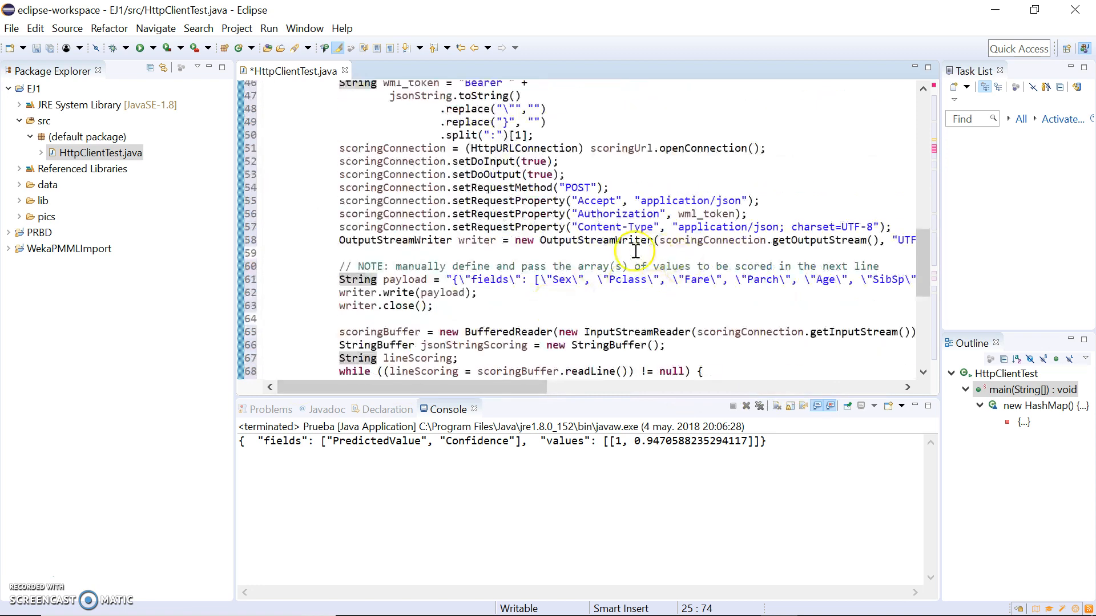
left_click_drag(488, 388, 662, 393)
left_click_drag(560, 280, 844, 279)
left_click(646, 287)
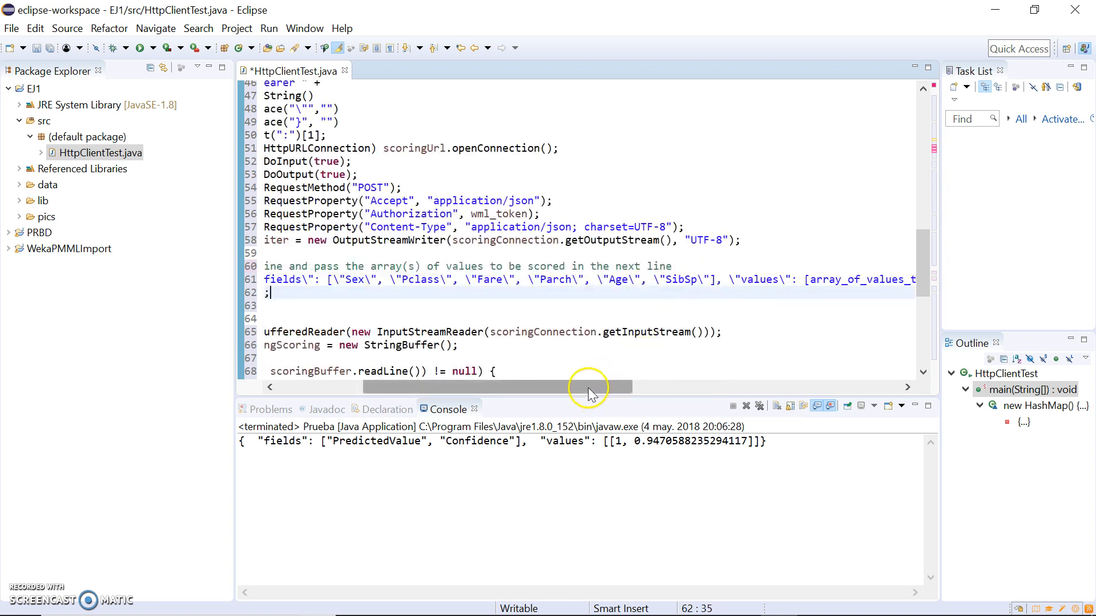
left_click_drag(587, 388, 503, 388)
scroll(571, 256, "up", 13)
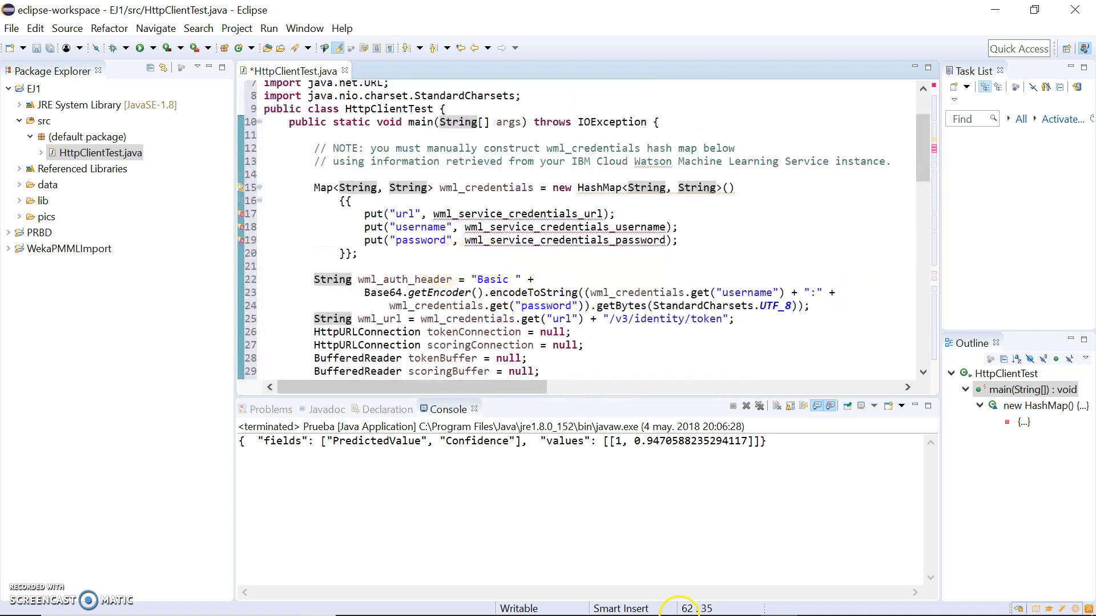
mouse_move(679, 615)
left_click(663, 599)
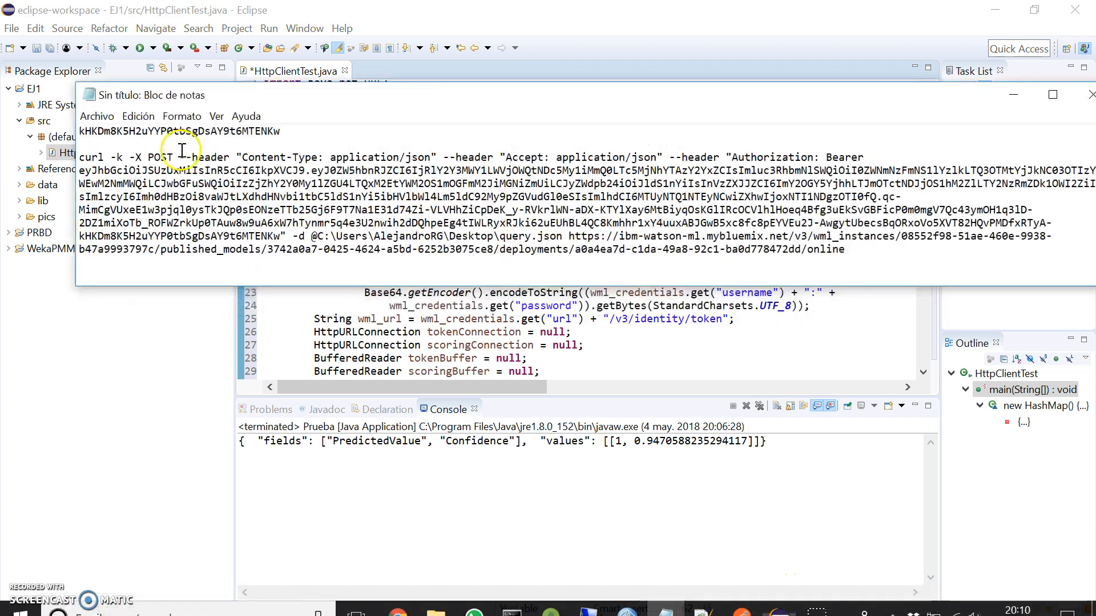
scroll(247, 152, "up", 5)
left_click_drag(137, 146, 390, 145)
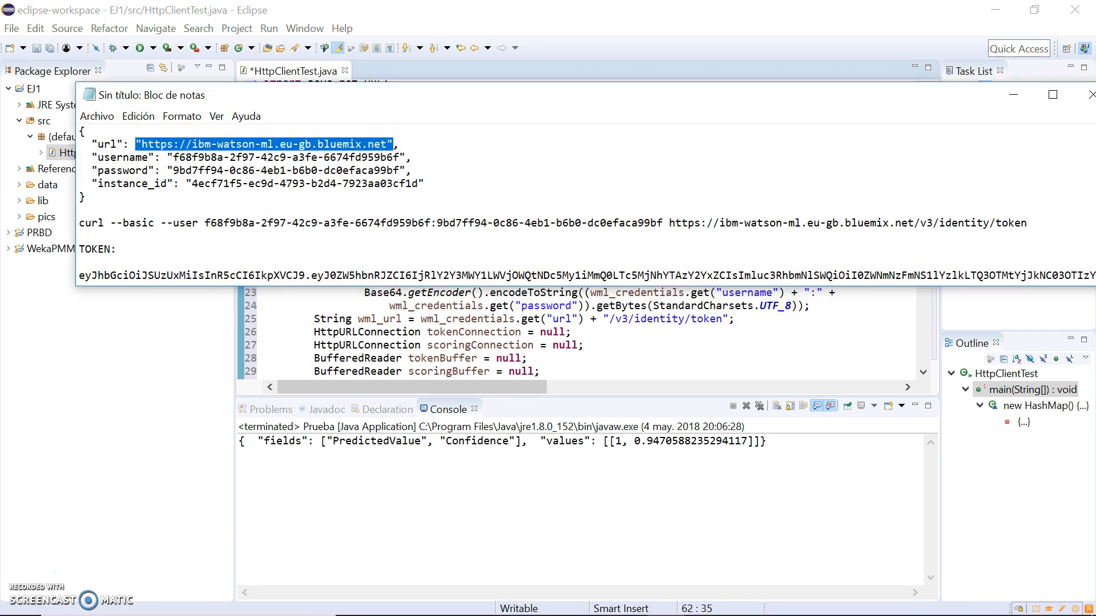
key("ctrl+c")
key("alt+Tab")
double_click(488, 214)
key("ctrl+v")
mouse_move(707, 611)
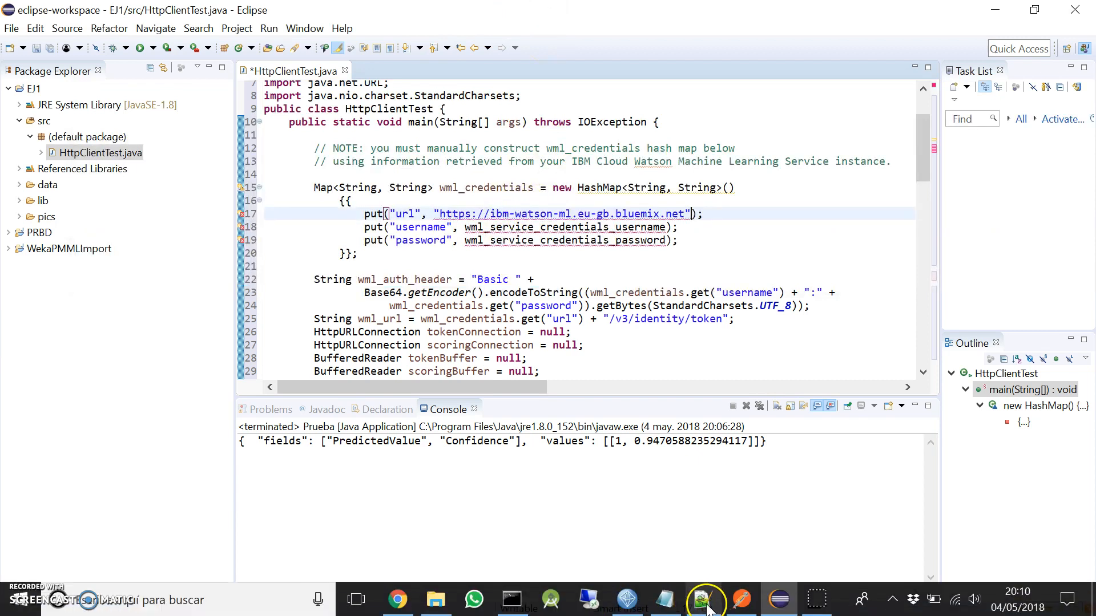
Copy the service username from the Notepad credentials and replace the wml_service_credentials_username placeholder in HttpClientTest.java with it.
left_click(665, 599)
left_click(166, 157)
left_click_drag(166, 157, 403, 157)
key("ctrl+c")
key("alt+Tab")
left_click(609, 227)
double_click(610, 227)
key("ctrl+v")
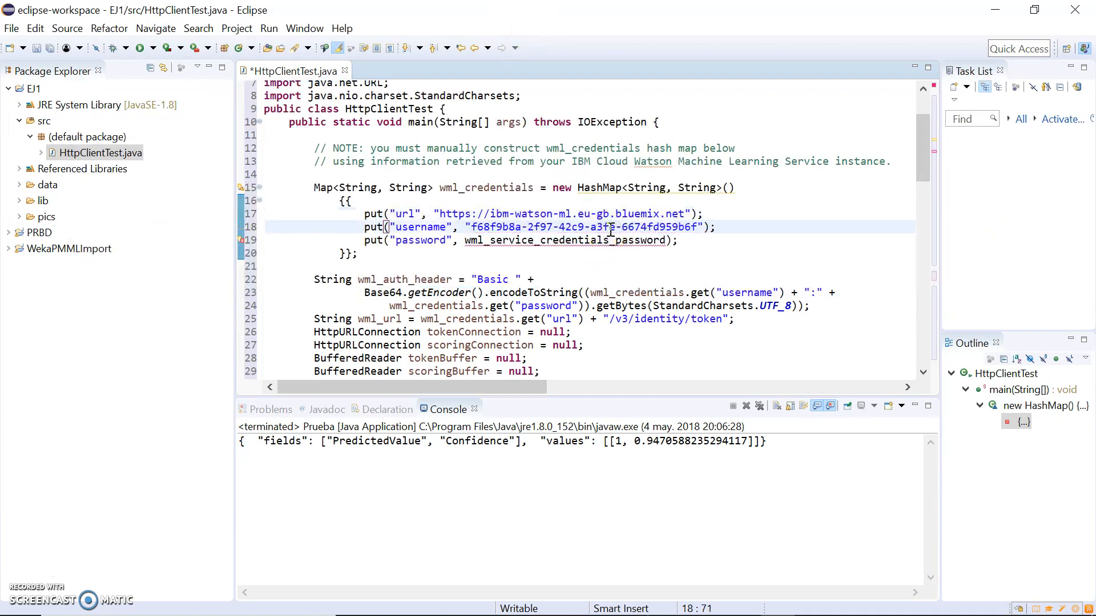
Copy the service password from the Notepad credentials and replace the wml_service_credentials_password placeholder in HttpClientTest.java with it.
left_click(664, 600)
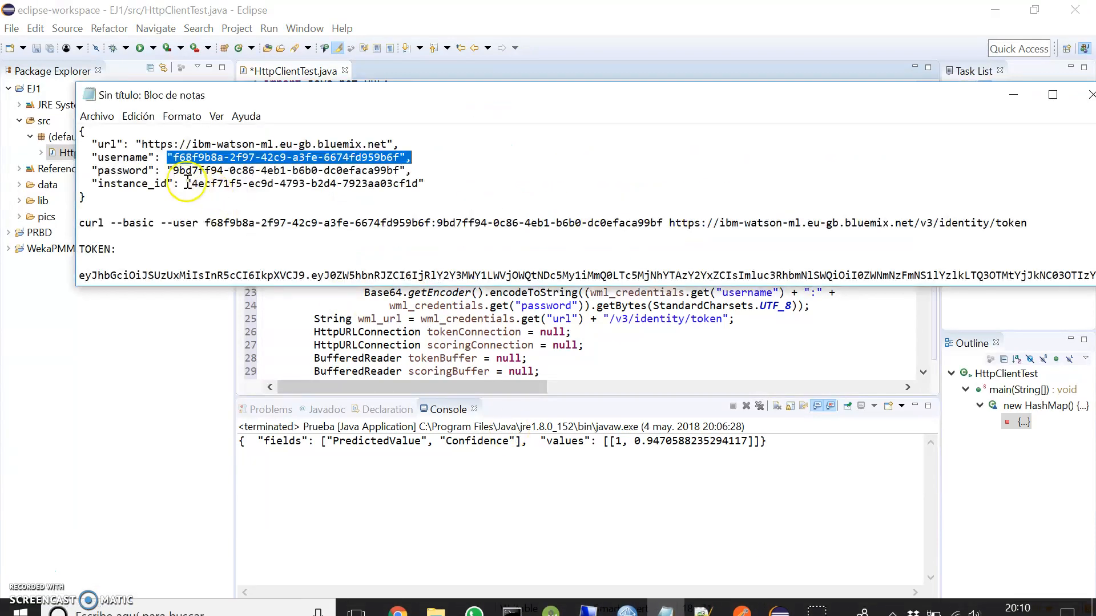
left_click_drag(167, 170, 419, 175)
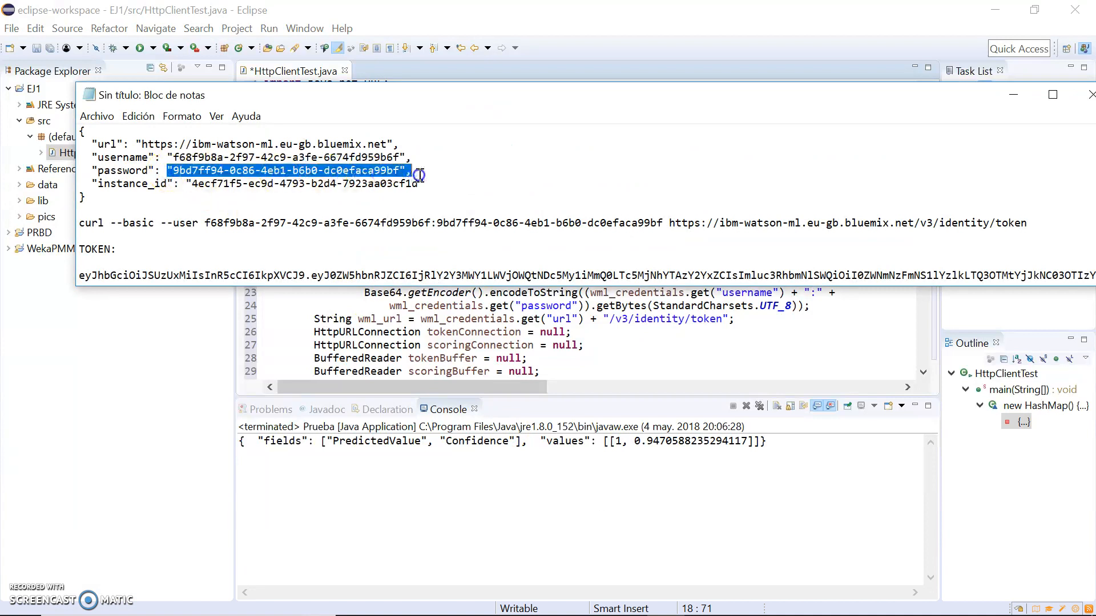
key("ctrl+c")
key("alt+Tab")
double_click(528, 240)
key("ctrl+v")
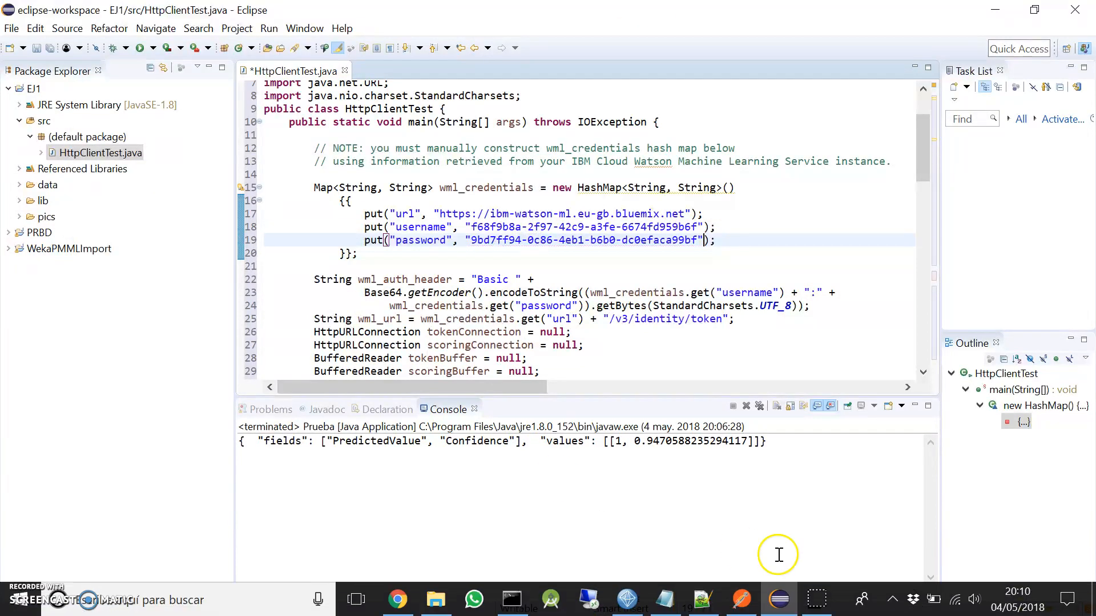
Switch to Notepad++ and copy the passenger values "female", 1, 6.74, 1, 21, 2 from query.json.
left_click(703, 599)
left_click(592, 163)
left_click(177, 121)
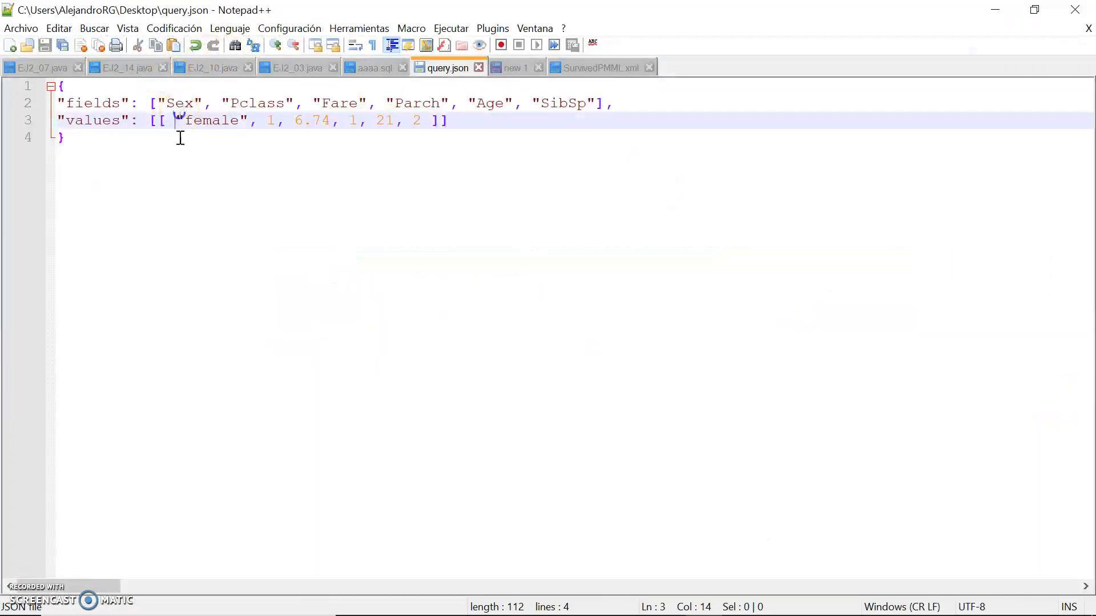
mouse_move(174, 121)
left_mouse_down()
mouse_move(453, 124)
mouse_move(181, 114)
left_mouse_up()
left_click(390, 130)
right_click(182, 122)
left_click(225, 146)
left_click(1004, 11)
Replace both array placeholders in the payload's values with one bracketed array holding the copied values "female", 1, 6.74, 1, 21, 2.
scroll(614, 286, "down", 10)
left_click_drag(484, 381, 734, 388)
left_click_drag(416, 162, 801, 163)
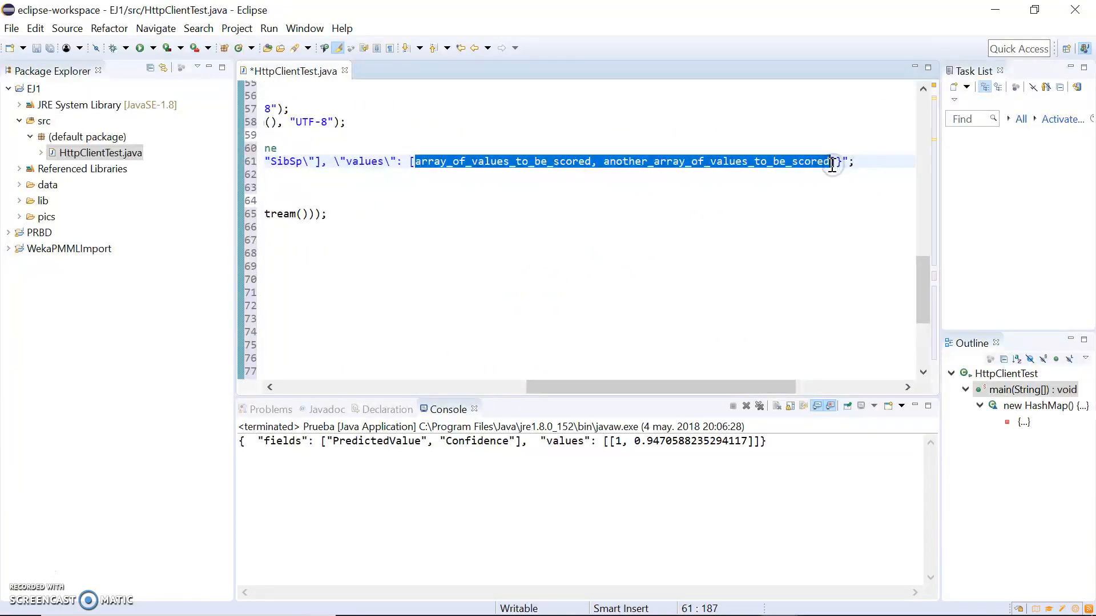
type("[]")
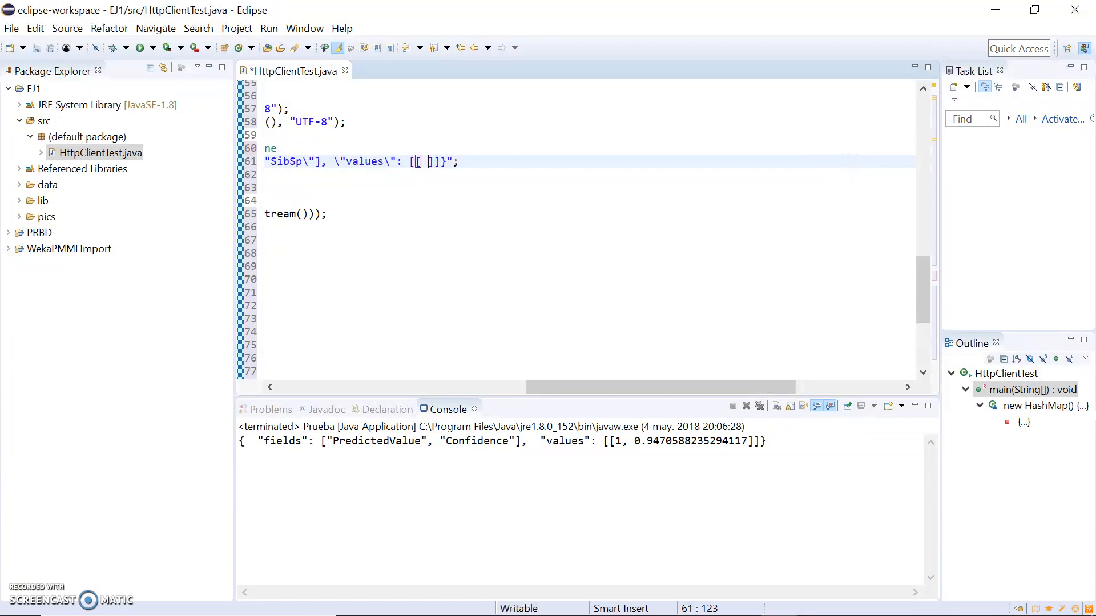
key("ctrl+v")
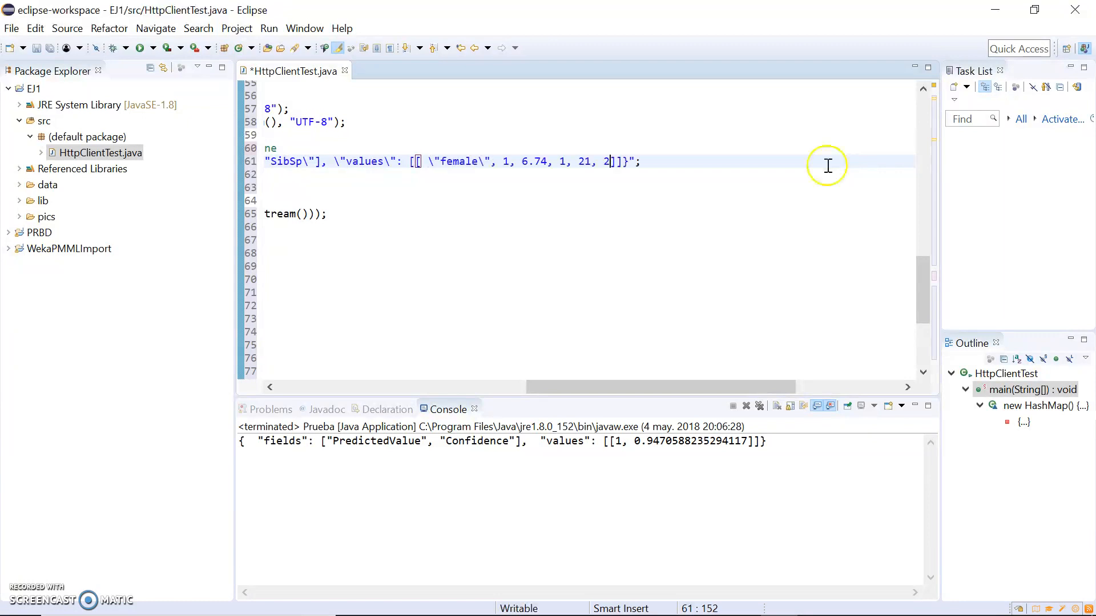
key("Right")
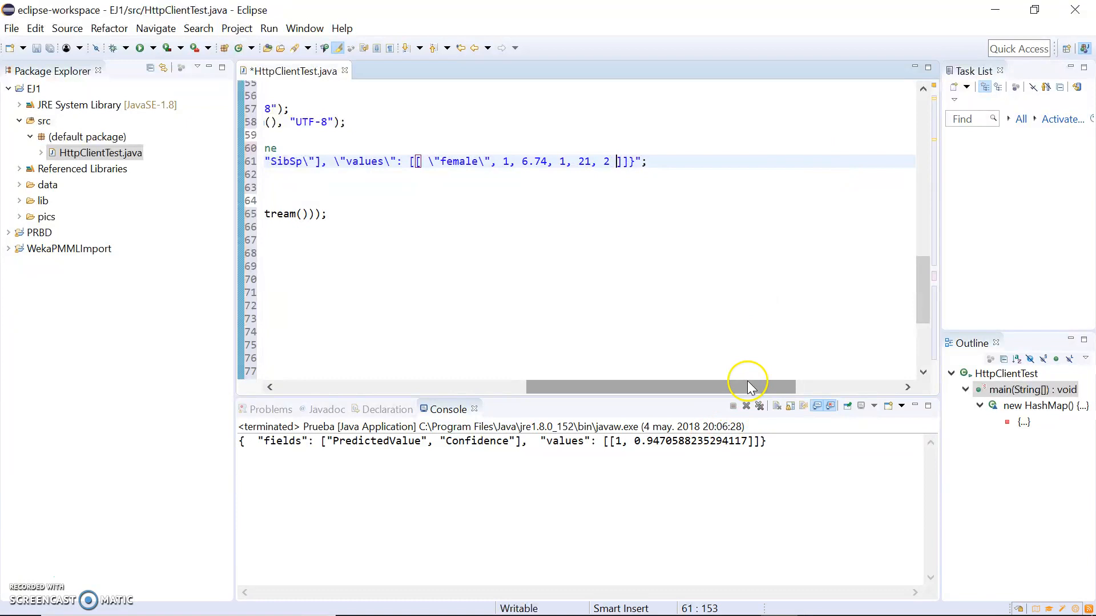
Save HttpClientTest.java, run it and check the returned prediction values in the console.
left_click_drag(748, 387, 448, 387)
scroll(534, 309, "down", 5)
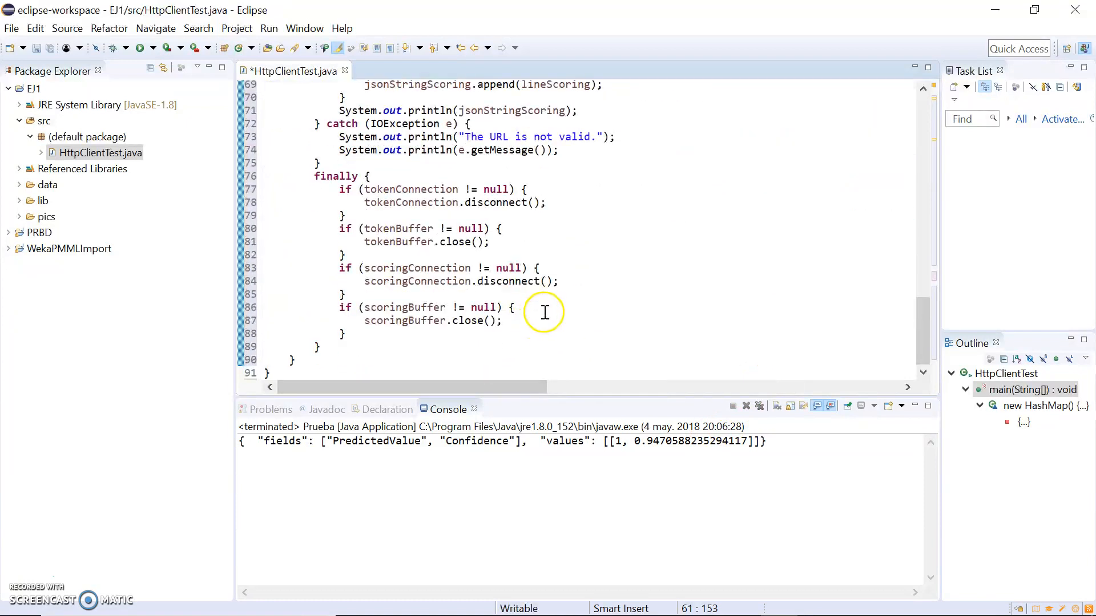
left_click_drag(920, 319, 923, 130)
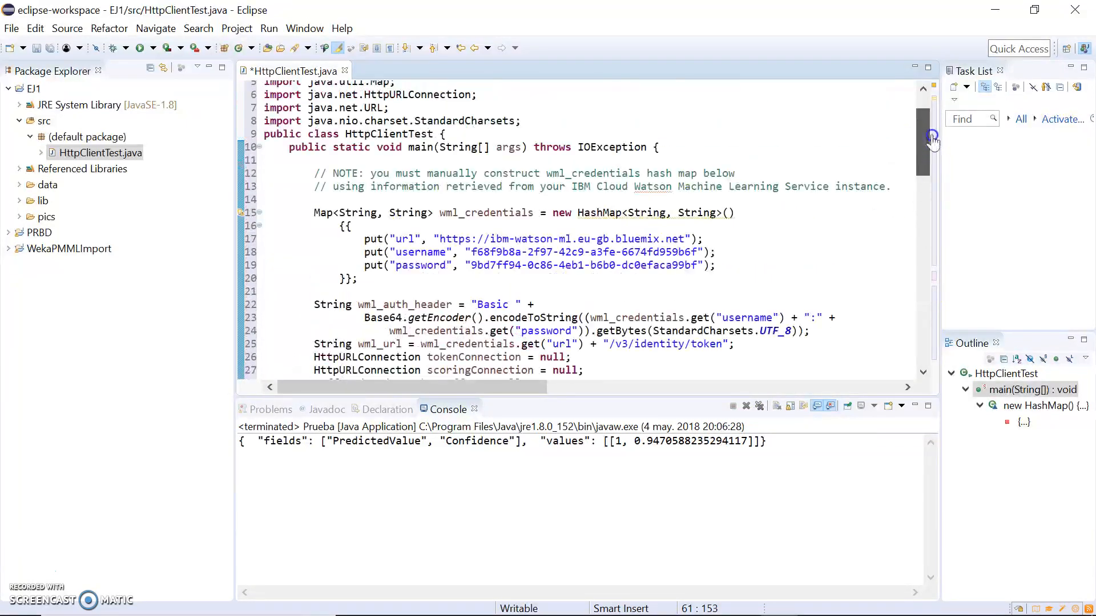
left_click(36, 48)
left_click(497, 187)
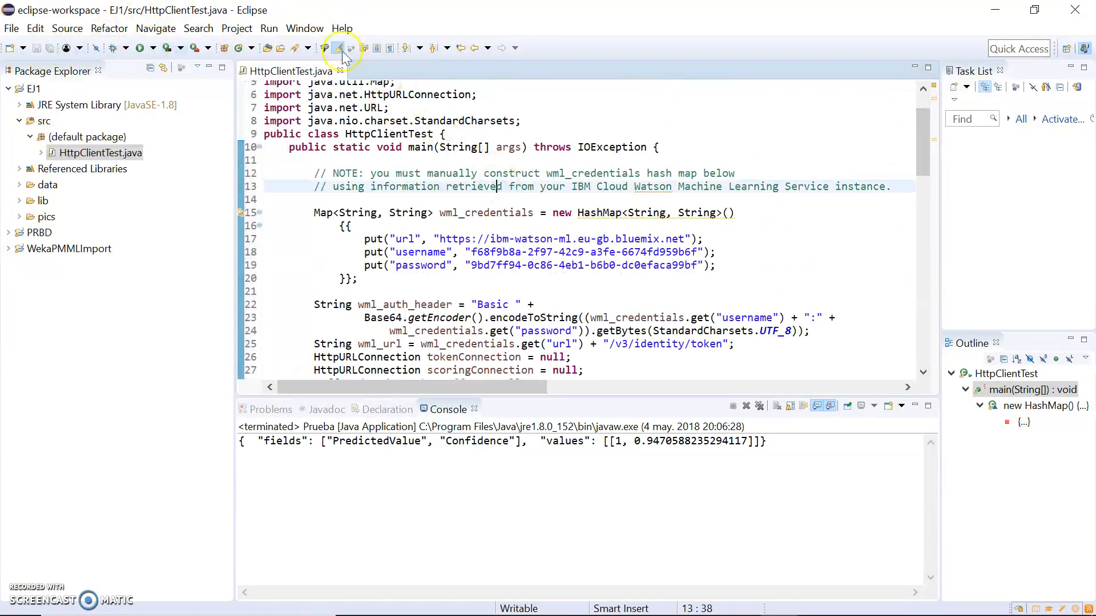
left_click(141, 49)
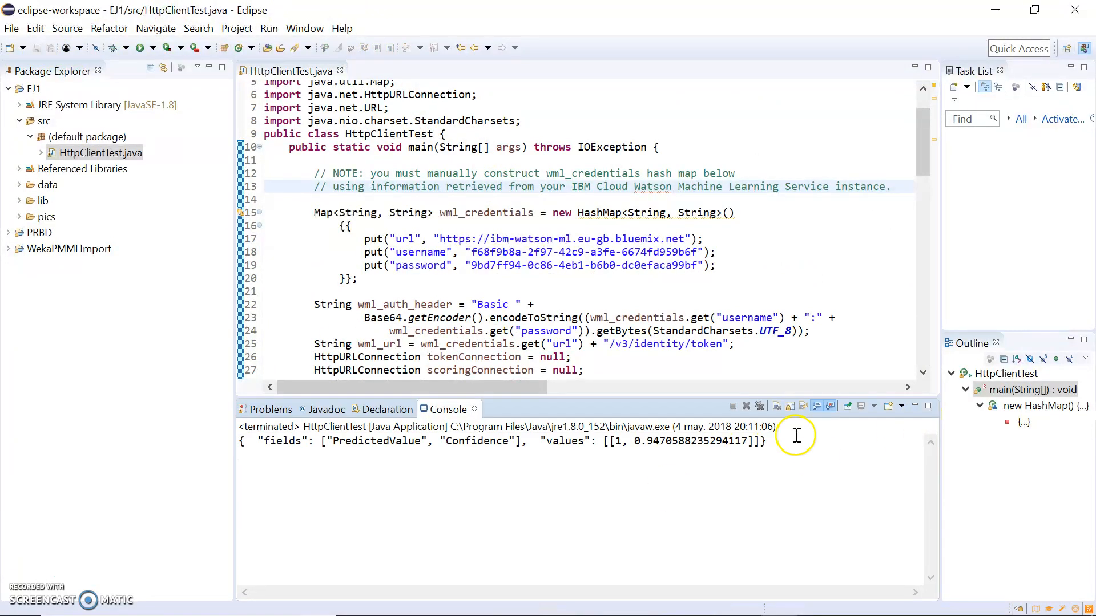
left_click_drag(623, 442, 859, 441)
left_click(722, 441)
Examine the wml_auth_header and wml_url definitions and the tokenConnection and scoringConnection declarations.
scroll(755, 202, "down", 4)
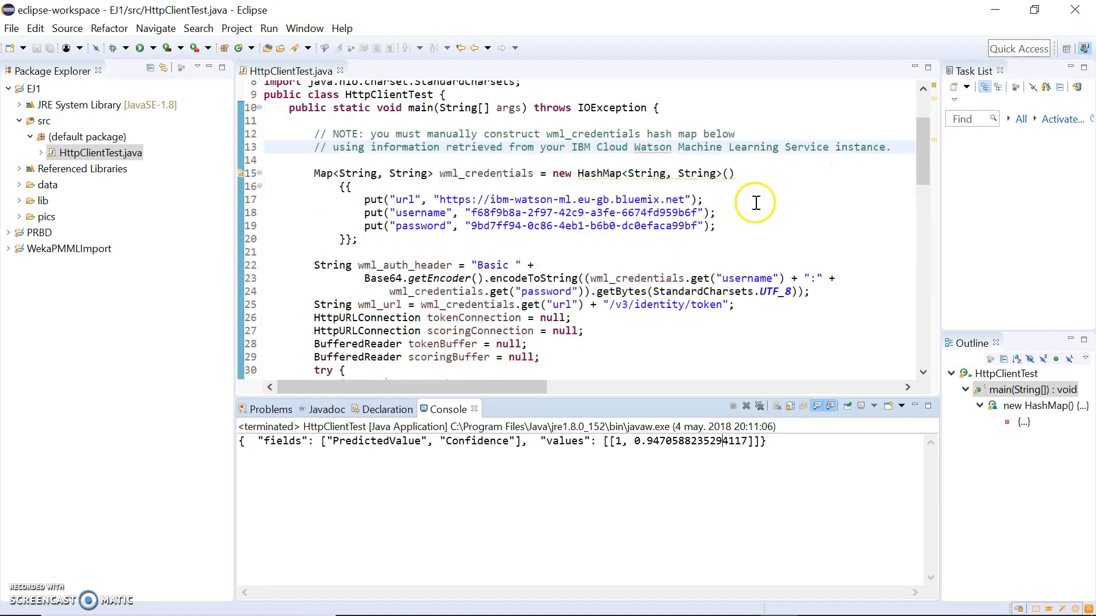
left_click(536, 151)
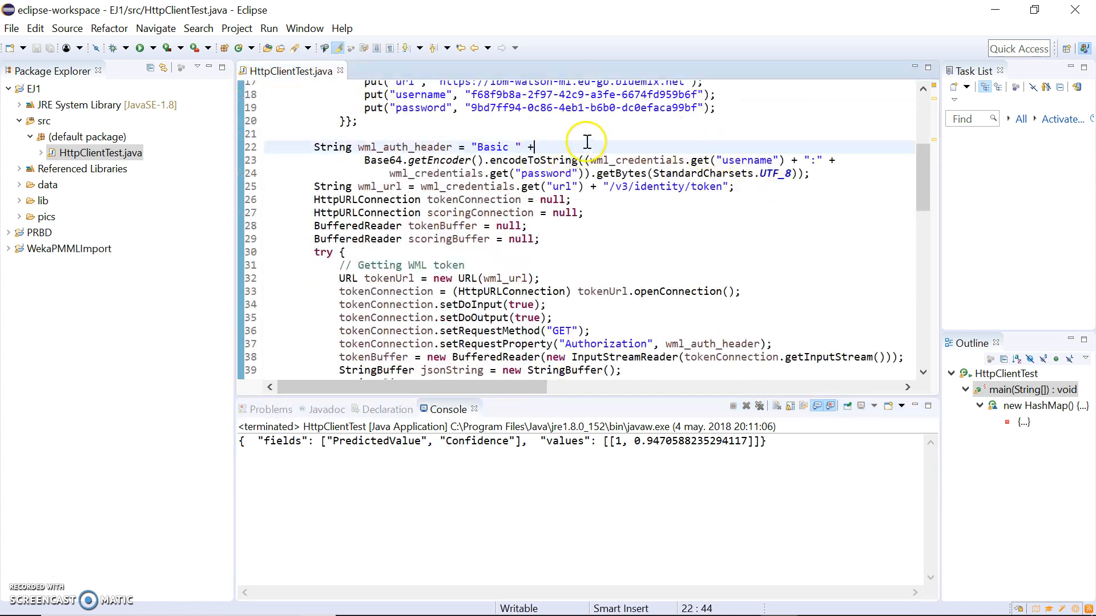
left_click_drag(459, 147, 786, 190)
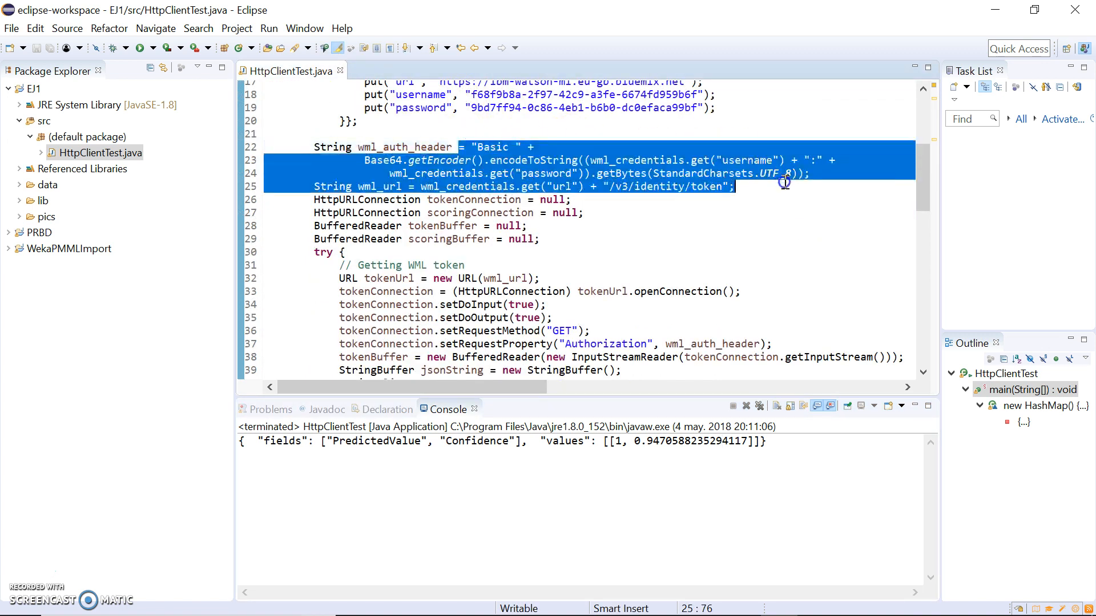
left_click(786, 190)
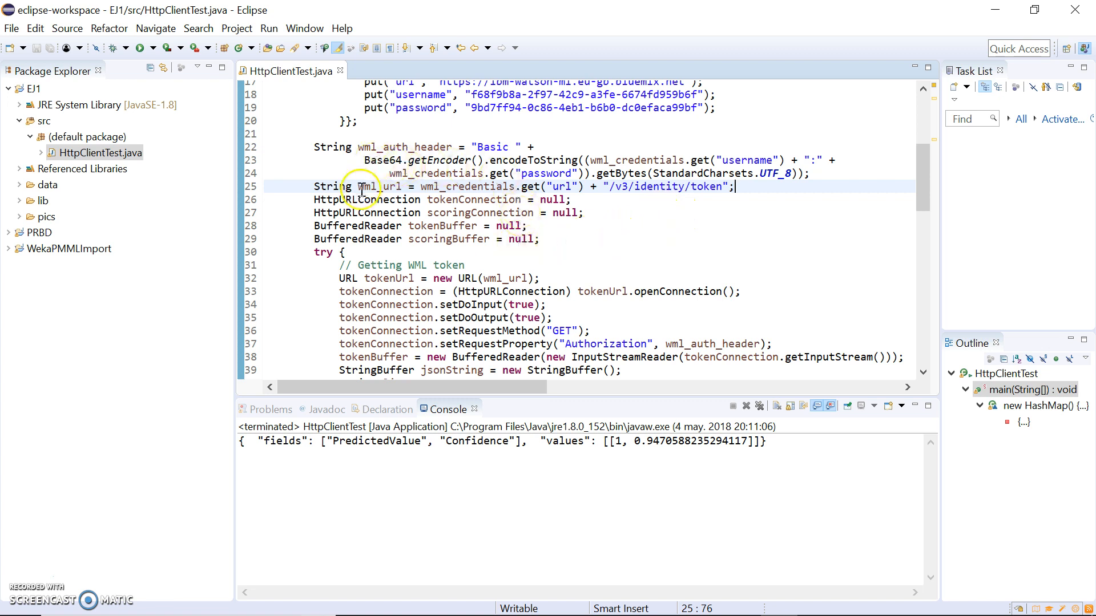
double_click(466, 200)
left_click(467, 199)
left_click(467, 199)
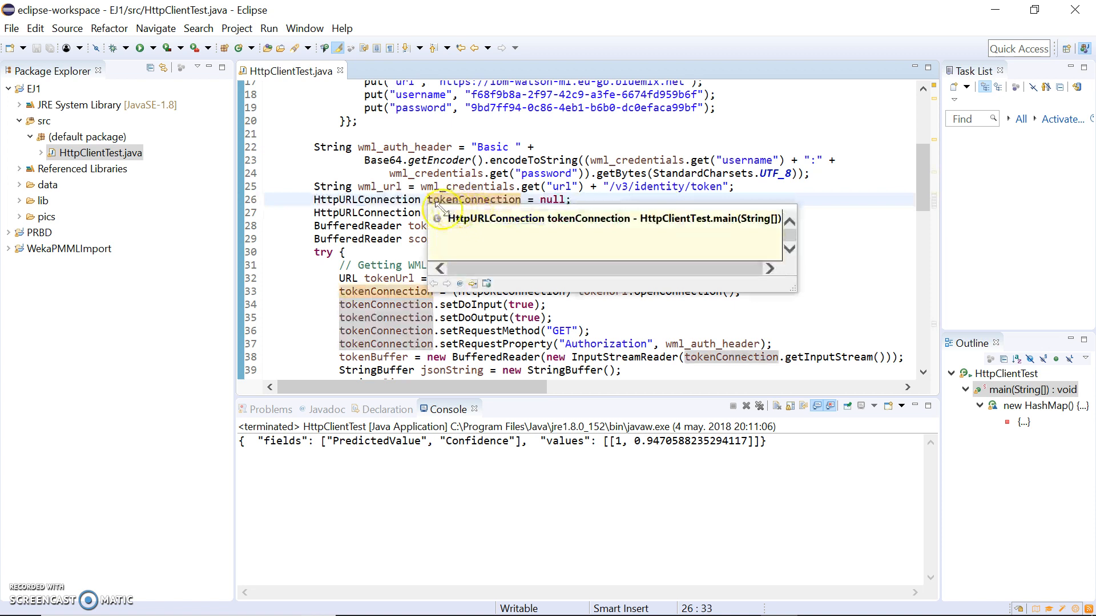
left_click(415, 213)
double_click(466, 213)
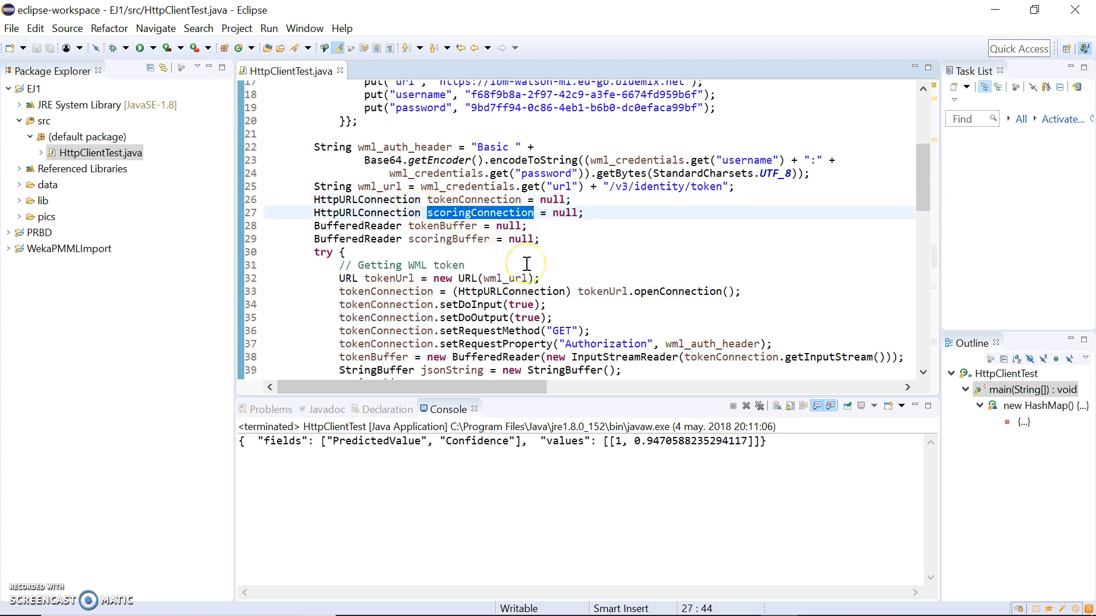
Examine how the token connection is opened and configured, tracing its wml_auth_header Authorization value back to the definition.
scroll(531, 255, "down", 2)
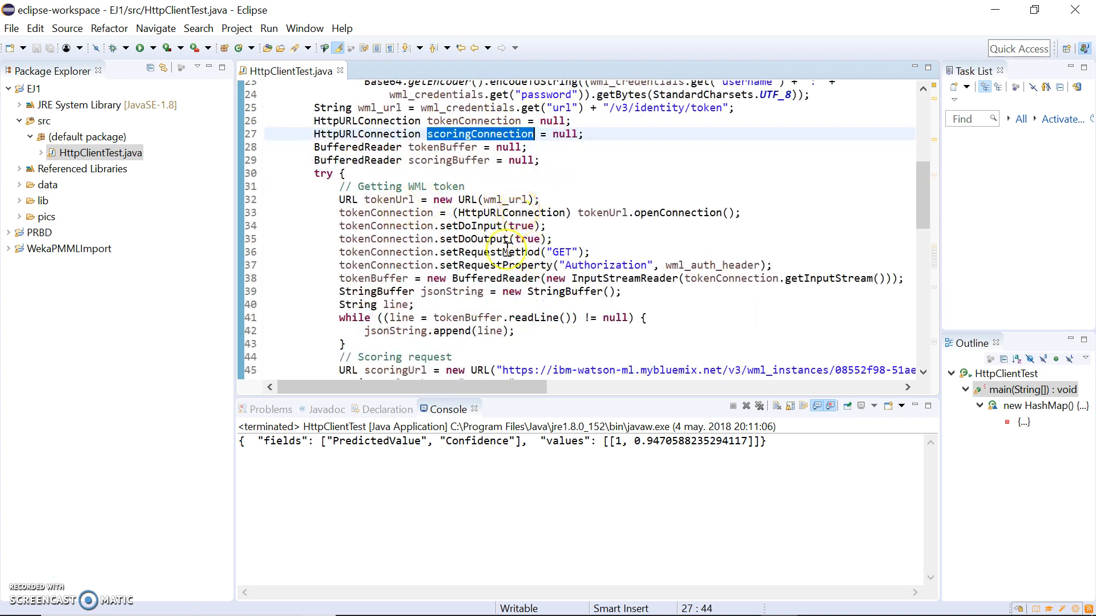
left_click_drag(777, 212, 394, 212)
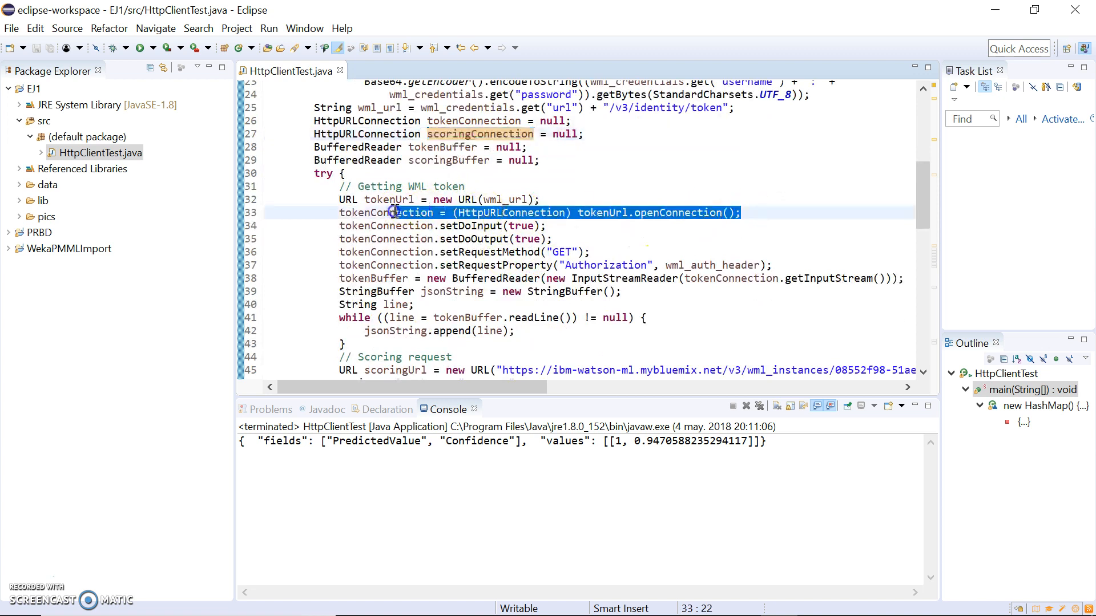
left_click(520, 226)
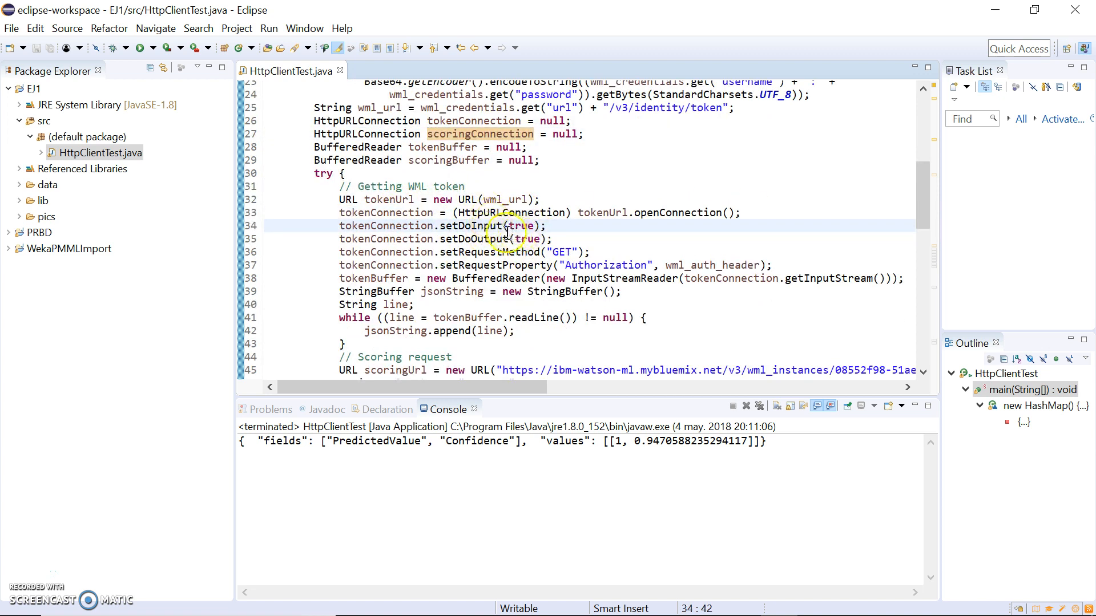
left_click(484, 252)
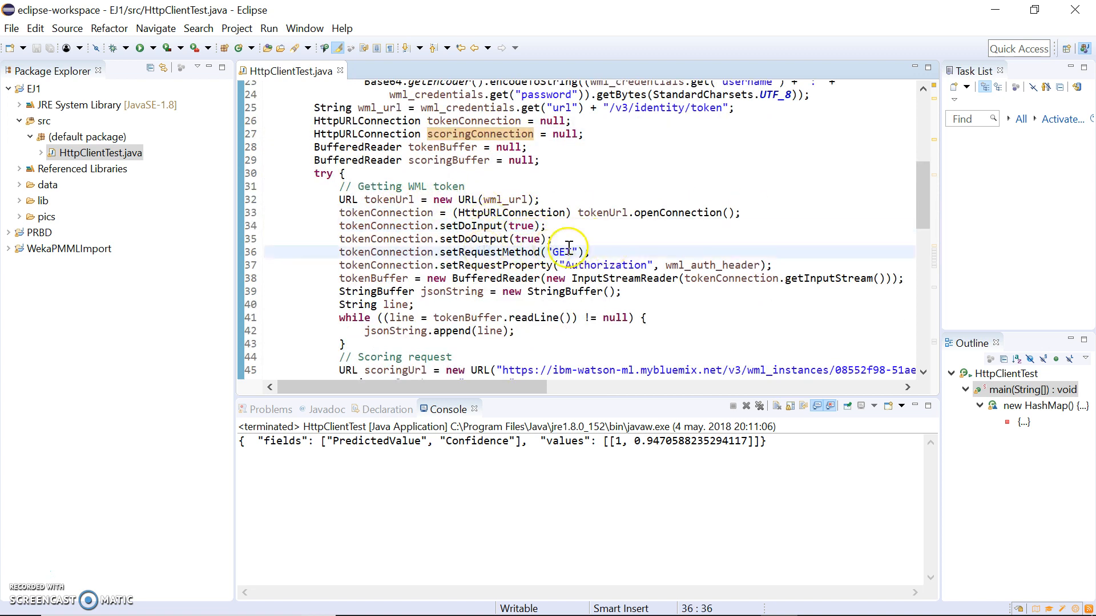
left_click(458, 263)
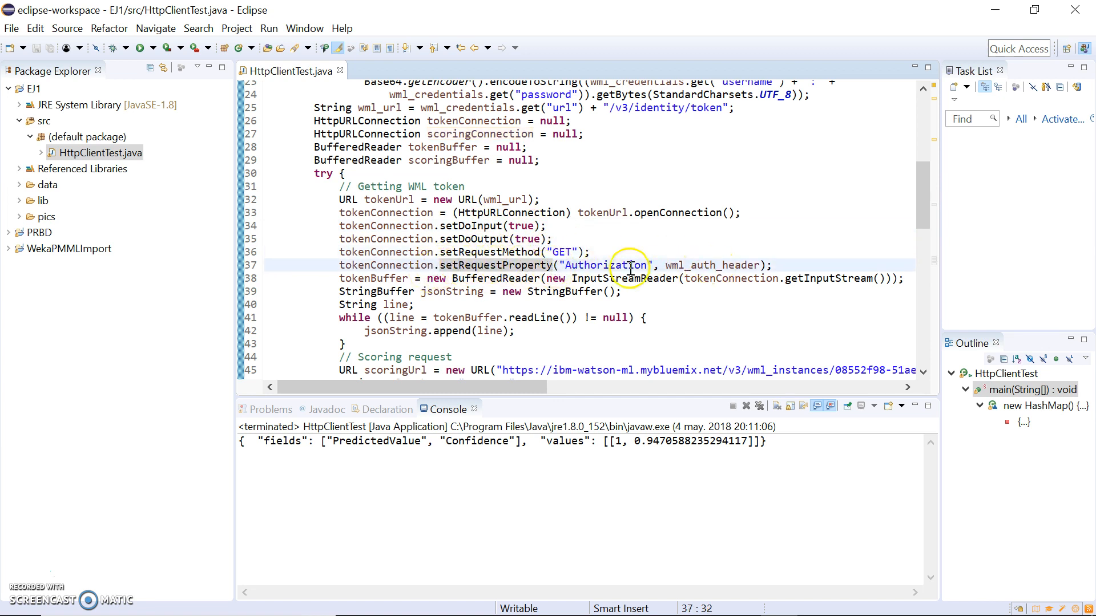
double_click(725, 265)
scroll(729, 268, "up", 4)
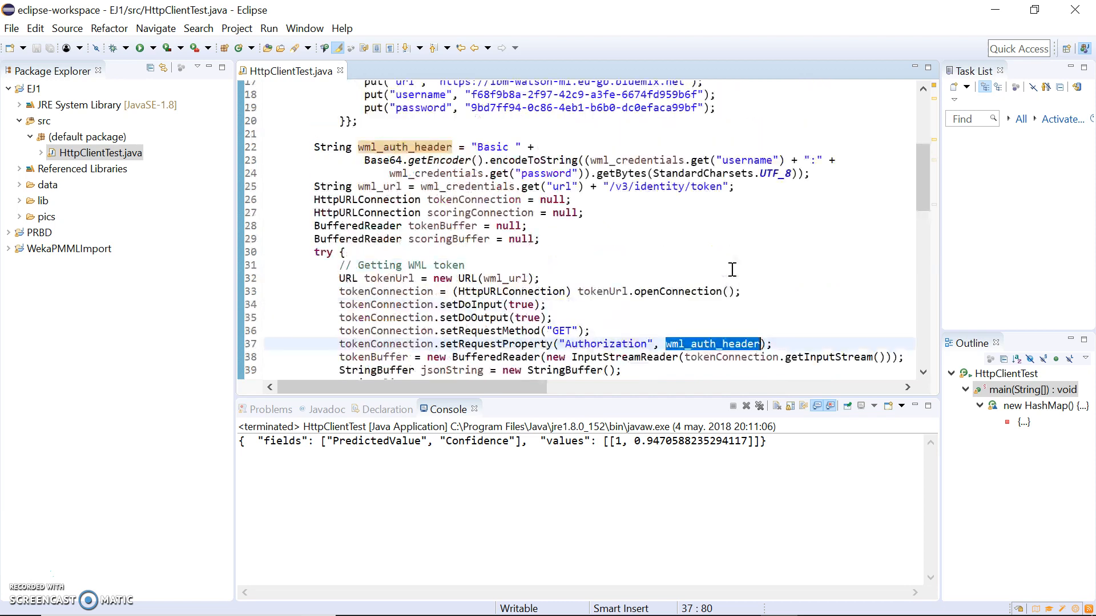
triple_click(409, 226)
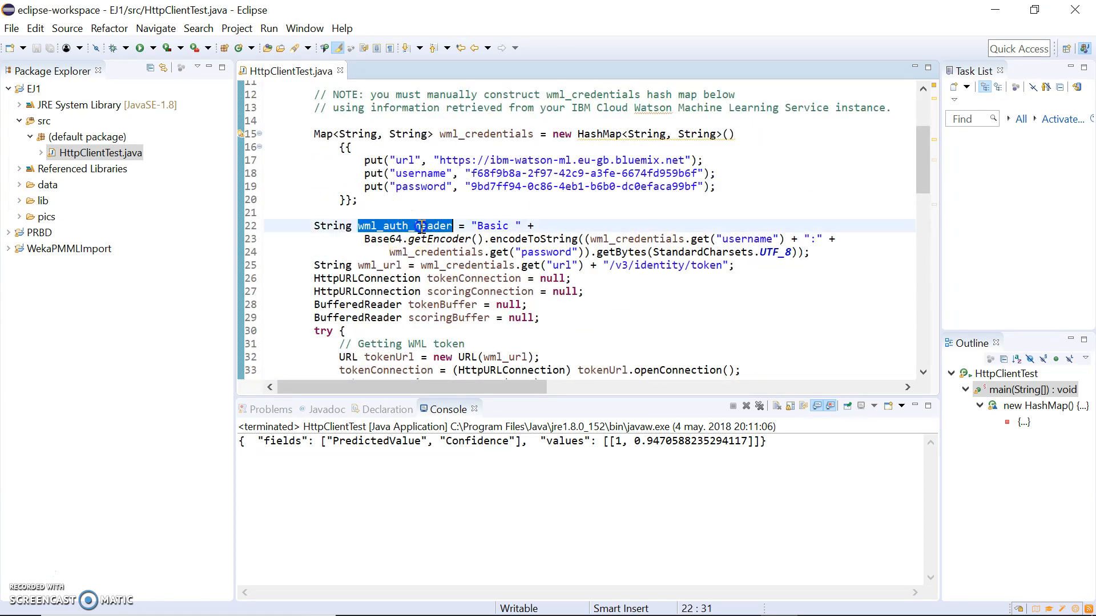
triple_click(430, 226)
double_click(430, 227)
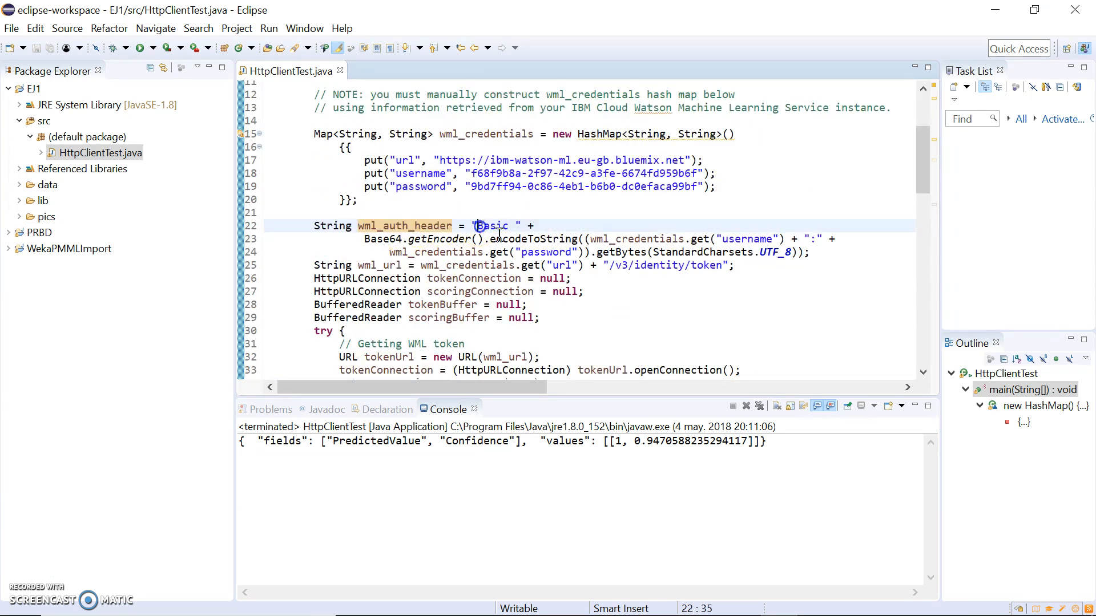
Examine how tokenBuffer reads the token response into jsonString and review the credentials and header code behind that request.
scroll(467, 279, "down", 4)
left_click(435, 277)
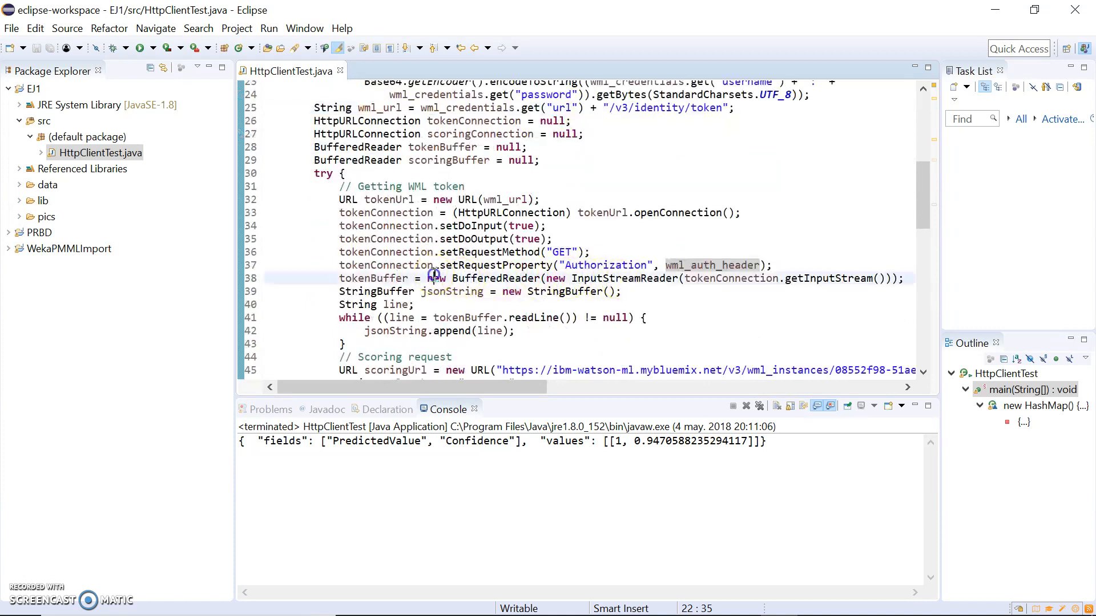
scroll(371, 291, "down", 1)
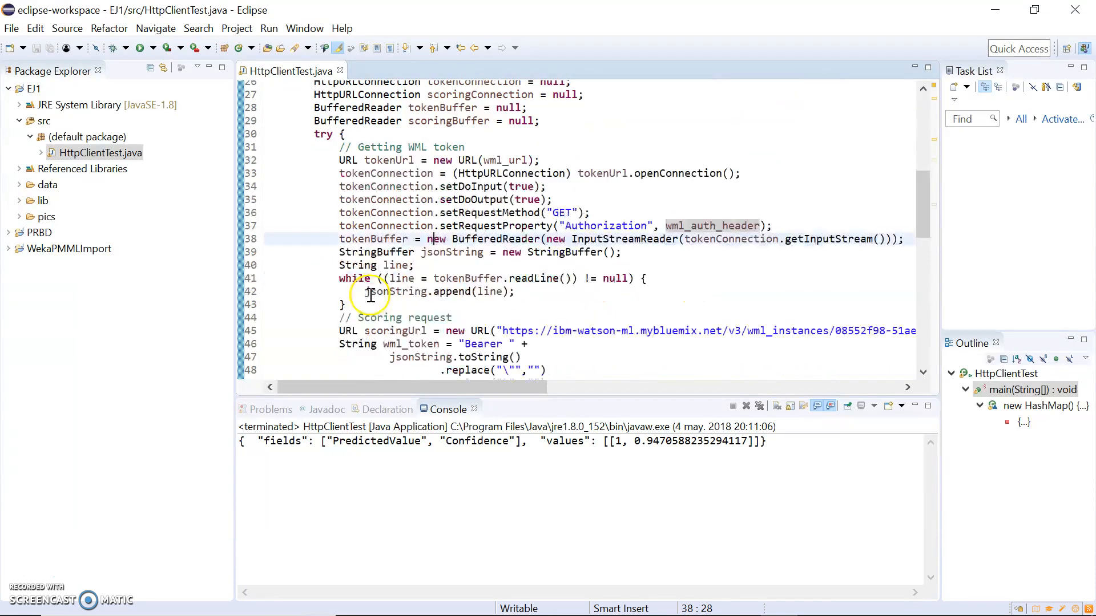
left_click_drag(574, 291, 360, 266)
left_click(578, 267)
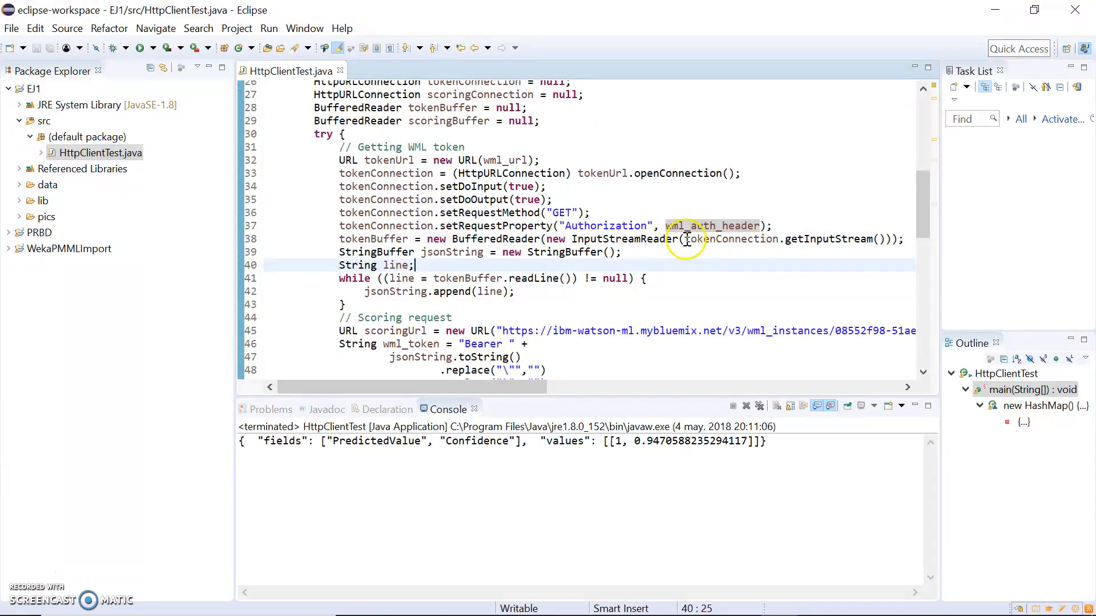
left_click_drag(687, 238, 885, 240)
left_click(528, 267)
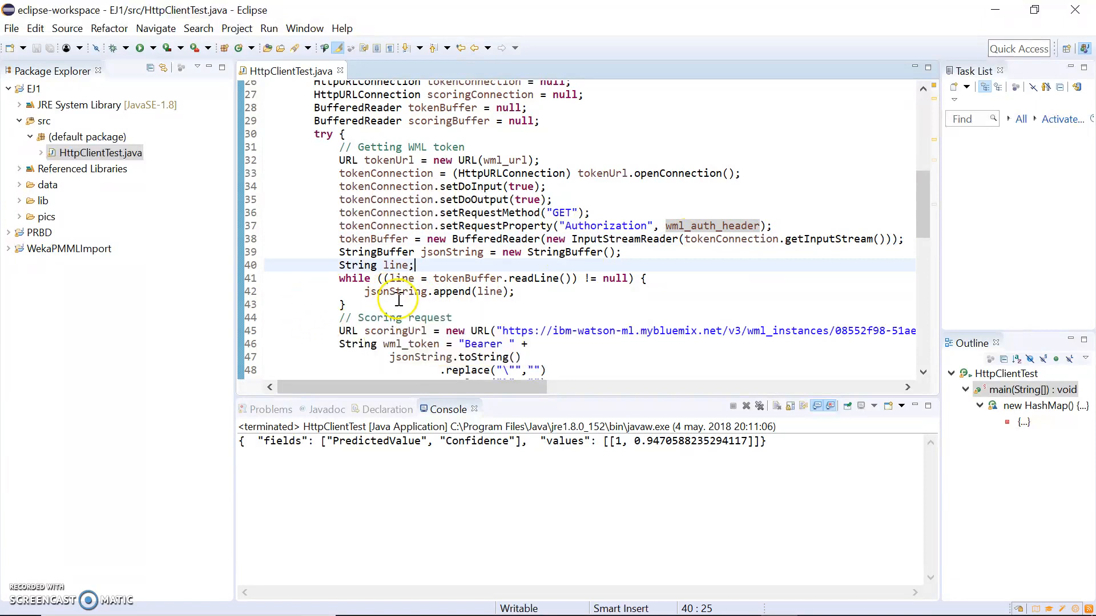
scroll(384, 301, "up", 1)
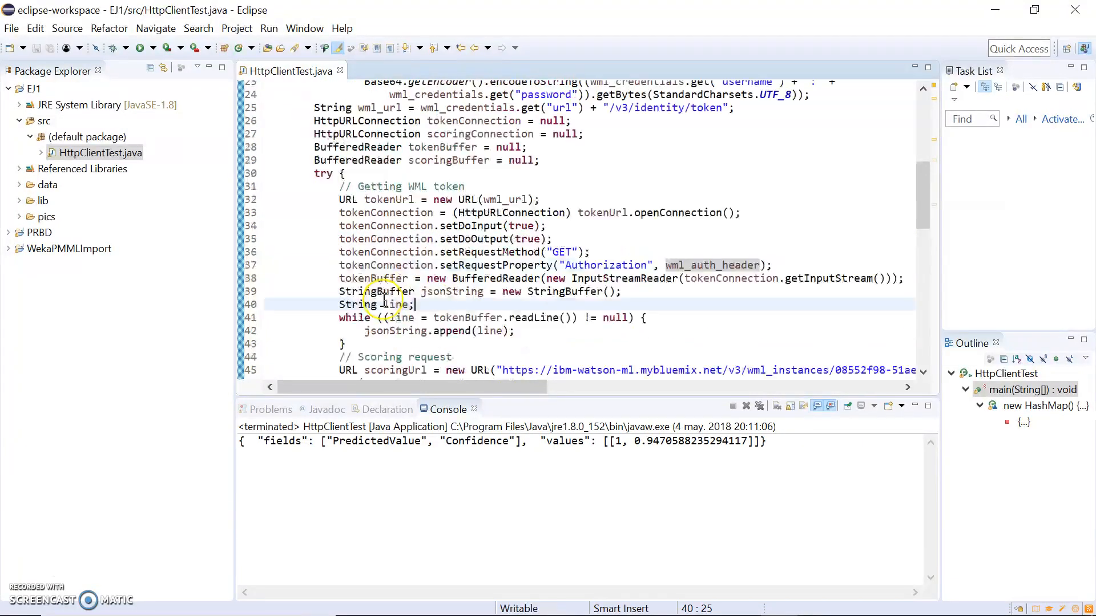
scroll(384, 301, "up", 6)
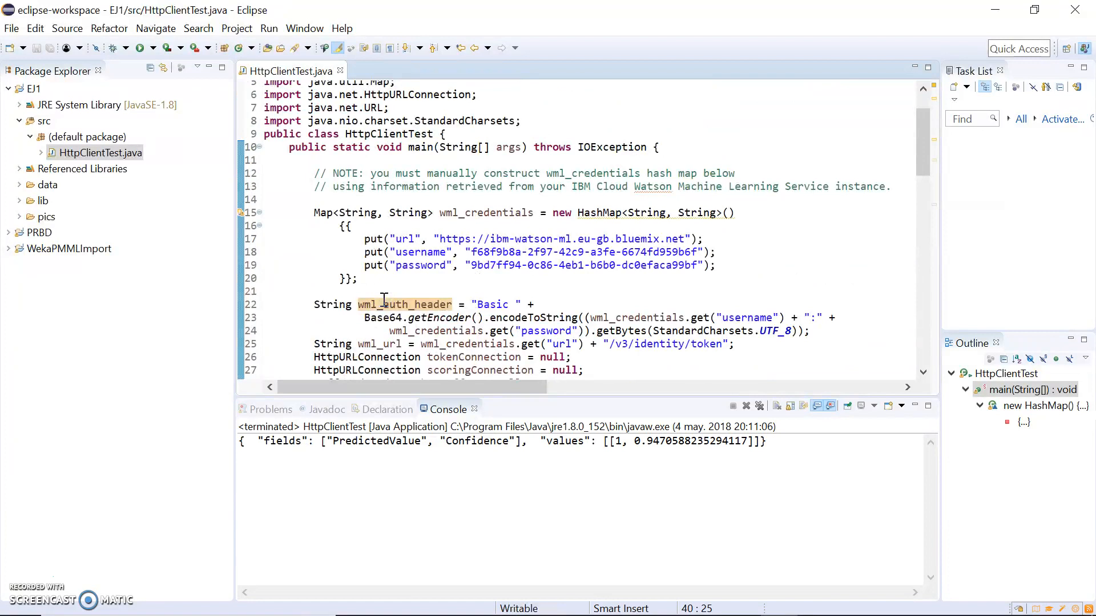
scroll(384, 301, "down", 5)
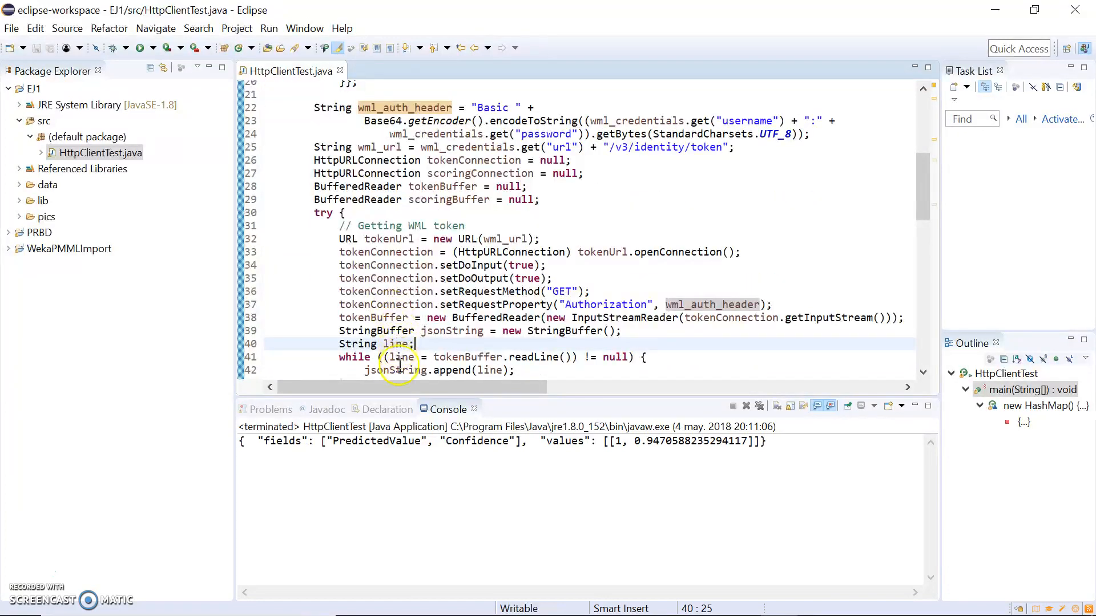
double_click(399, 370)
scroll(573, 252, "up", 4)
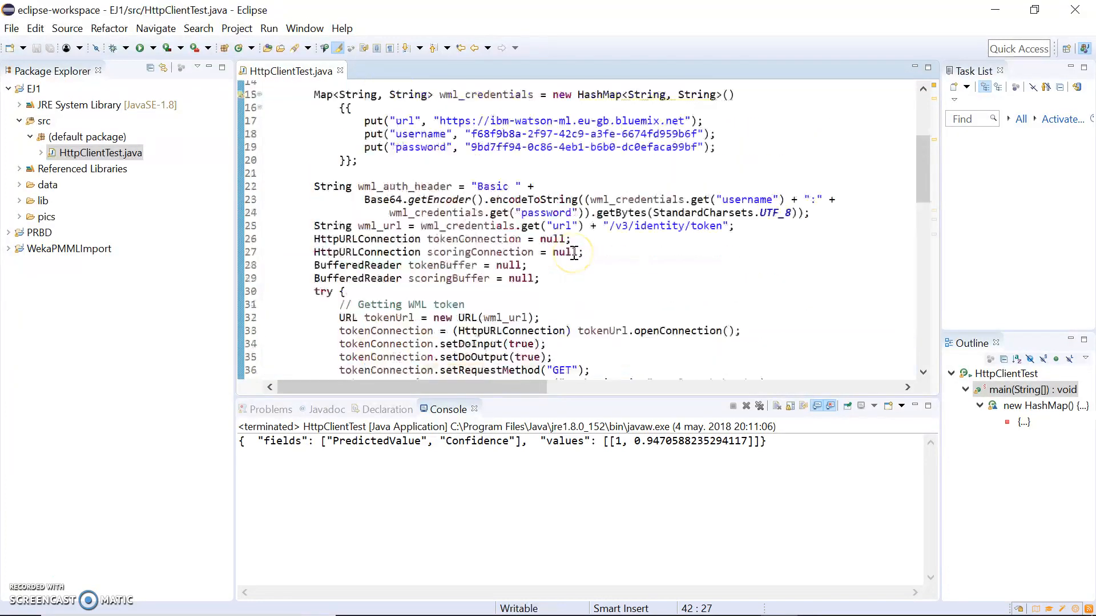
Examine the scoring request code, following the full scoringUrl end-point string and the wml_token built from jsonString.
scroll(573, 253, "down", 7)
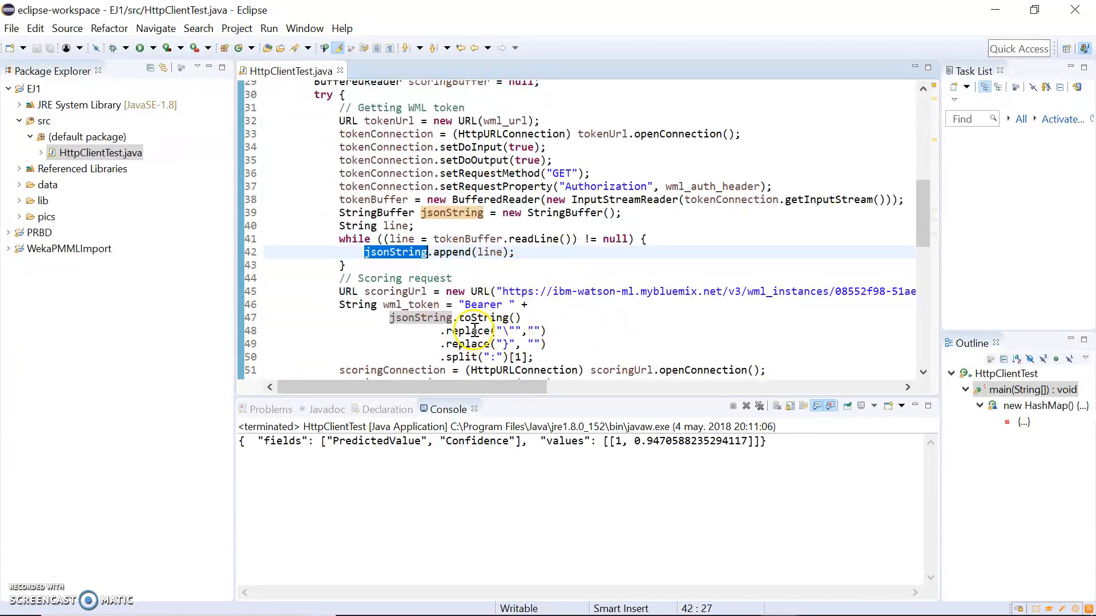
left_click_drag(481, 388, 891, 390)
left_click(452, 291)
left_click(344, 290)
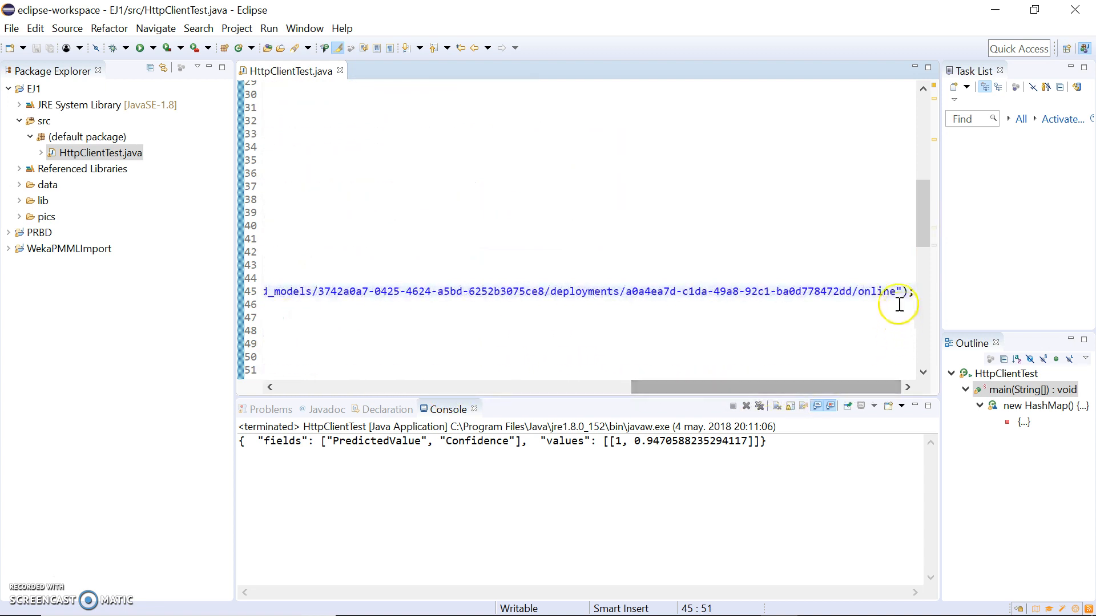
left_click_drag(775, 388, 476, 385)
left_click(883, 292)
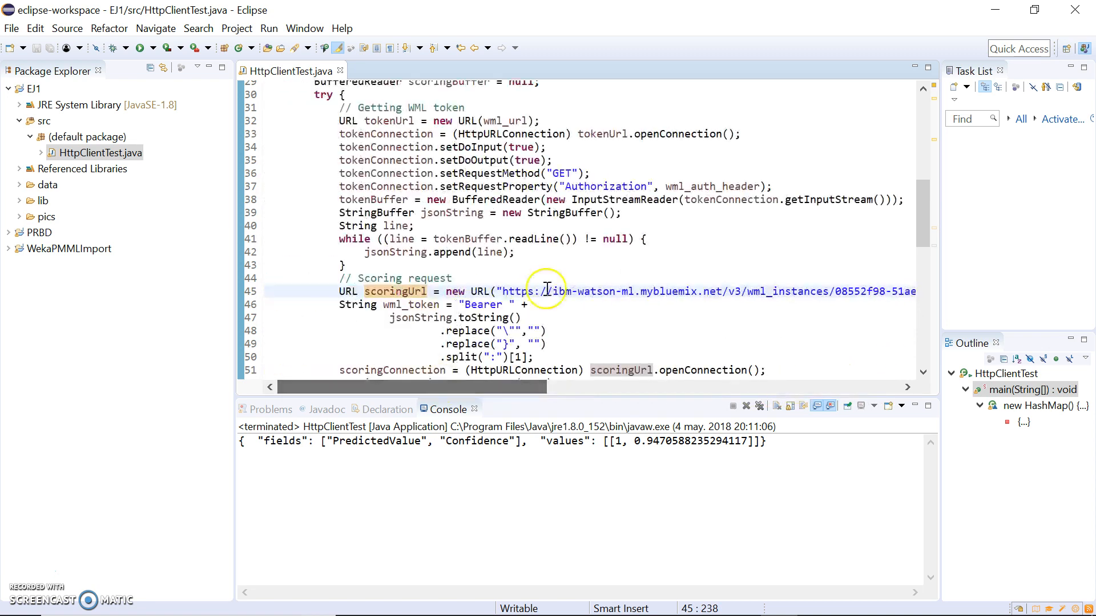
scroll(623, 234, "down", 2)
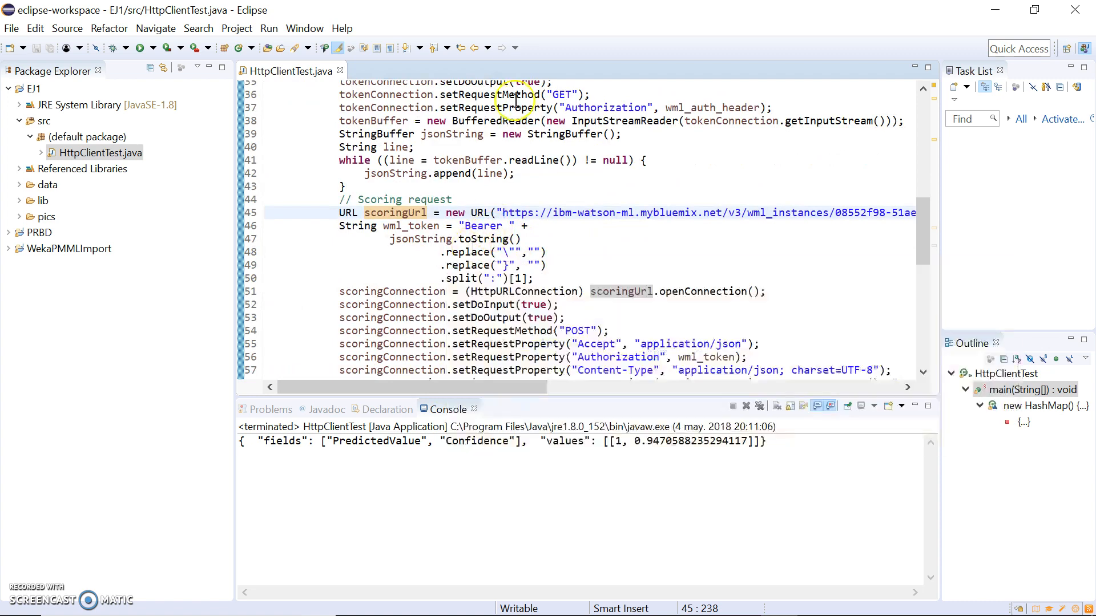
Switch to the browser, review the WSTitanic deployment overview and find the "Authorization: Bearer" header in the Watson Machine Learning API documentation's request example.
key("alt+Tab")
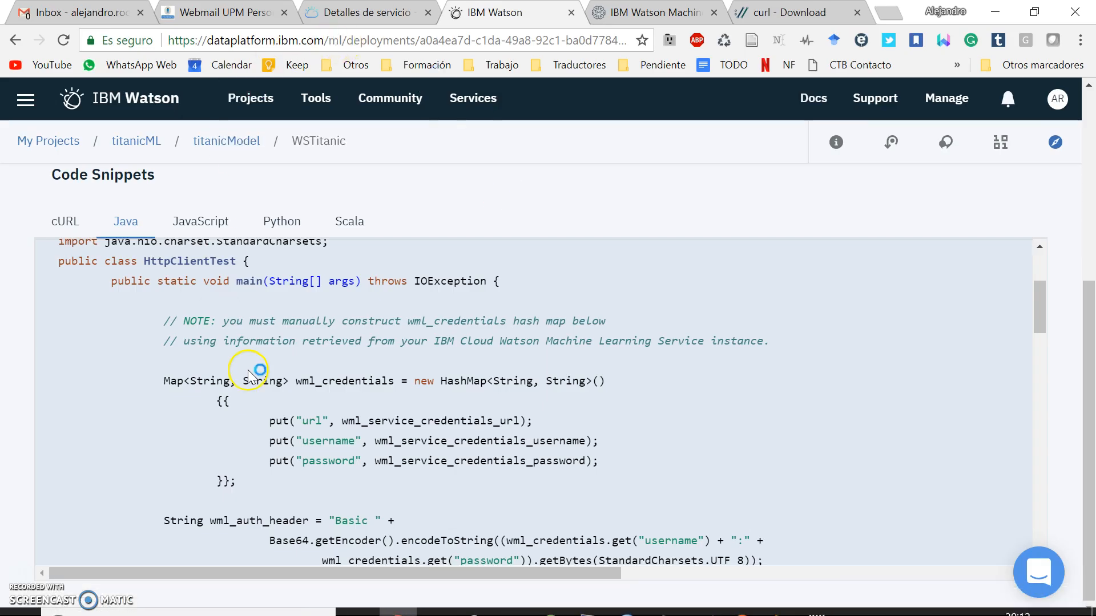
scroll(378, 386, "up", 9)
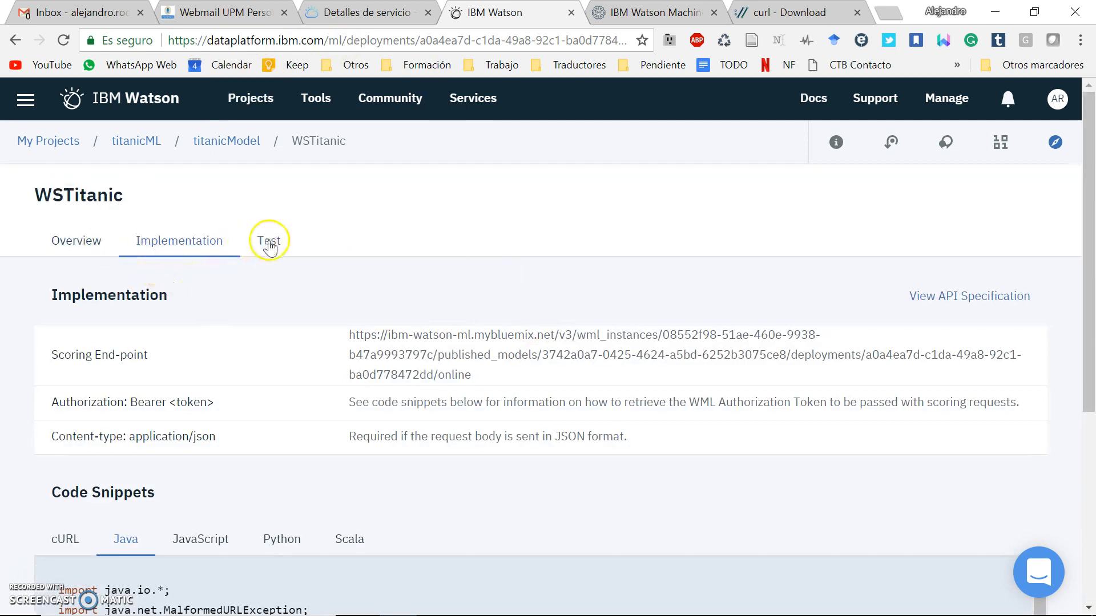
left_click(106, 242)
scroll(224, 321, "down", 1)
scroll(227, 322, "down", 3)
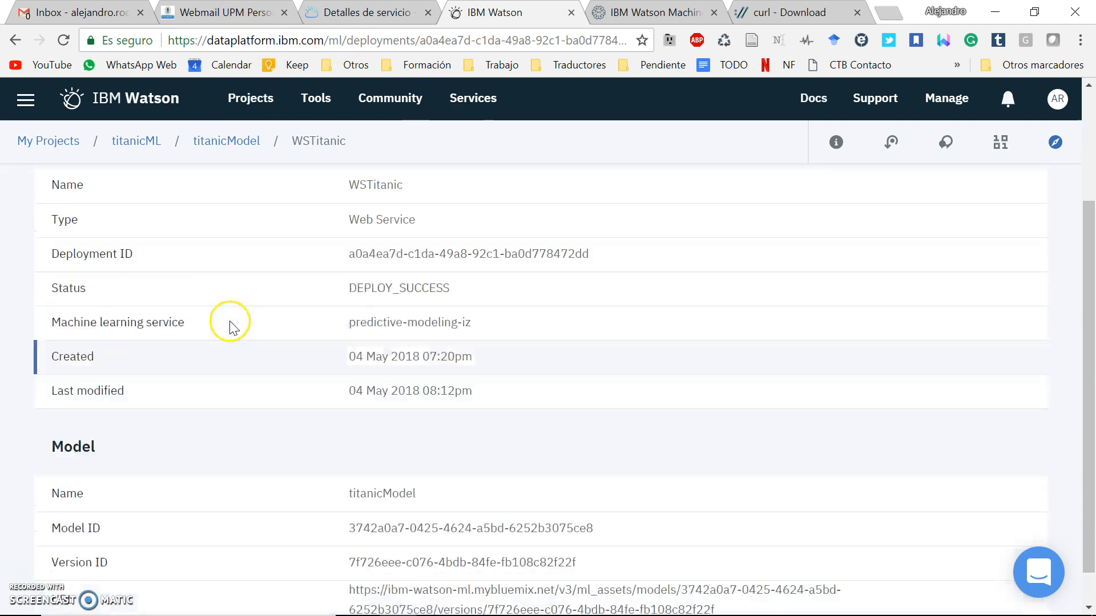
scroll(176, 233, "up", 4)
left_click(684, 16)
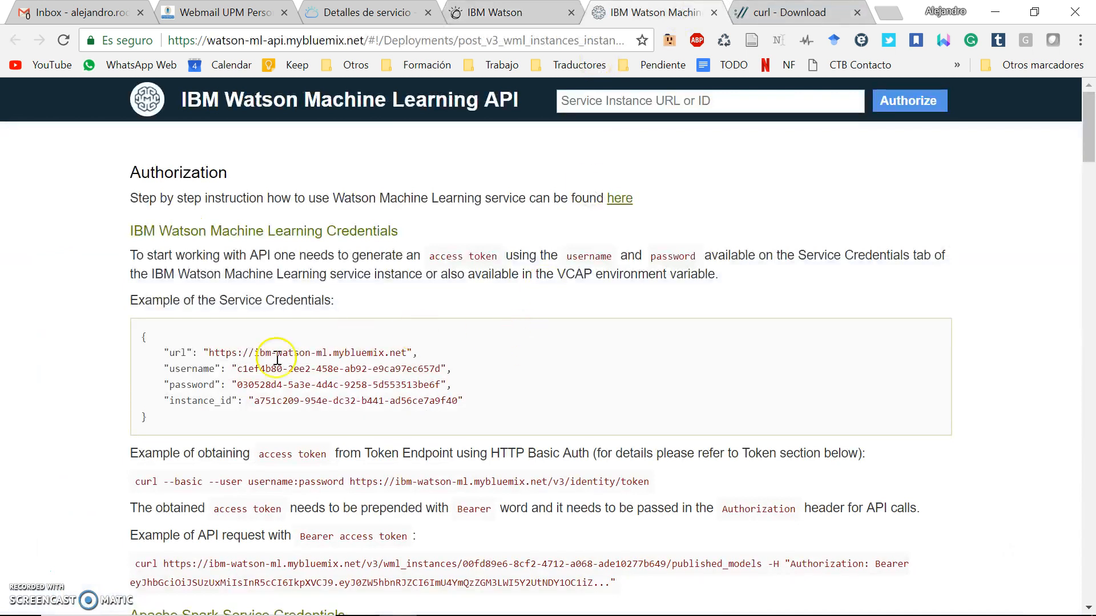
scroll(183, 505, "down", 3)
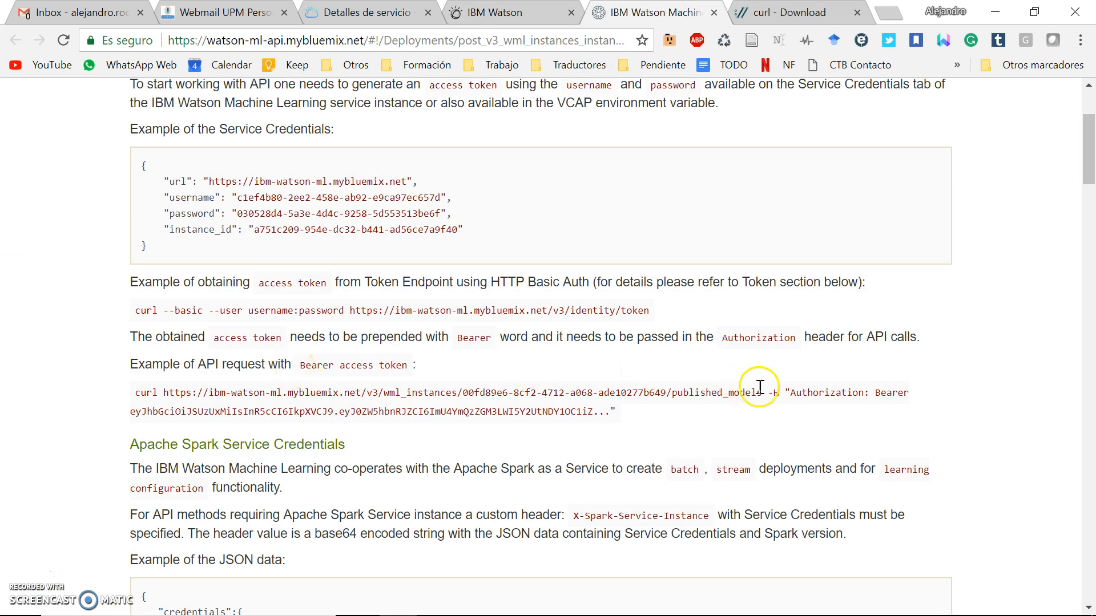
left_click_drag(789, 392, 906, 392)
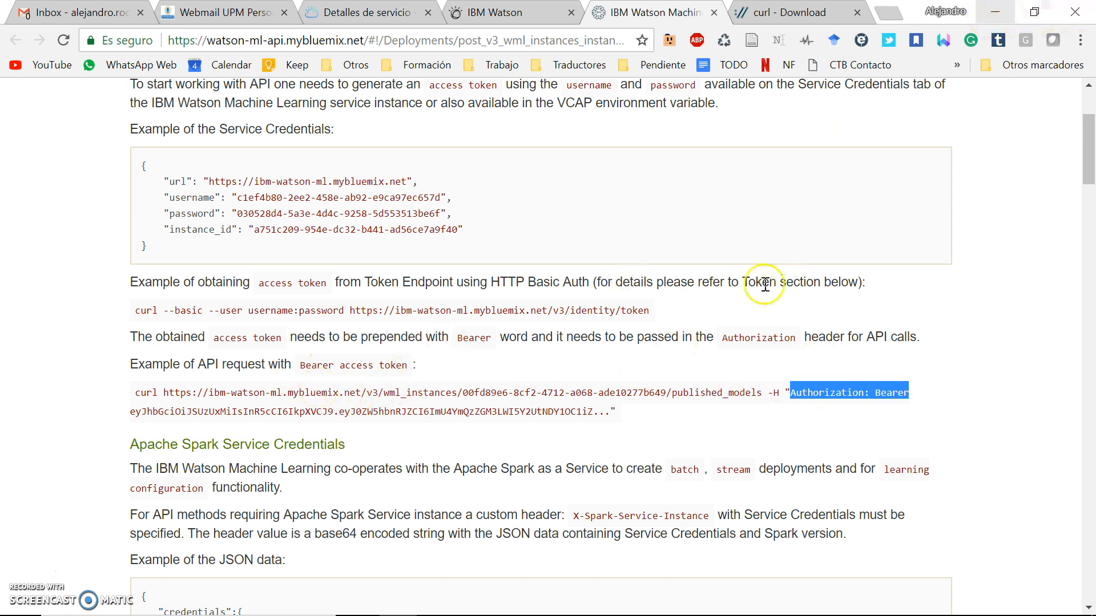
left_click(994, 11)
Examine in Eclipse how scoringConnection sets the POST method and the Accept, Authorization and Content-Type request properties.
left_click(536, 200)
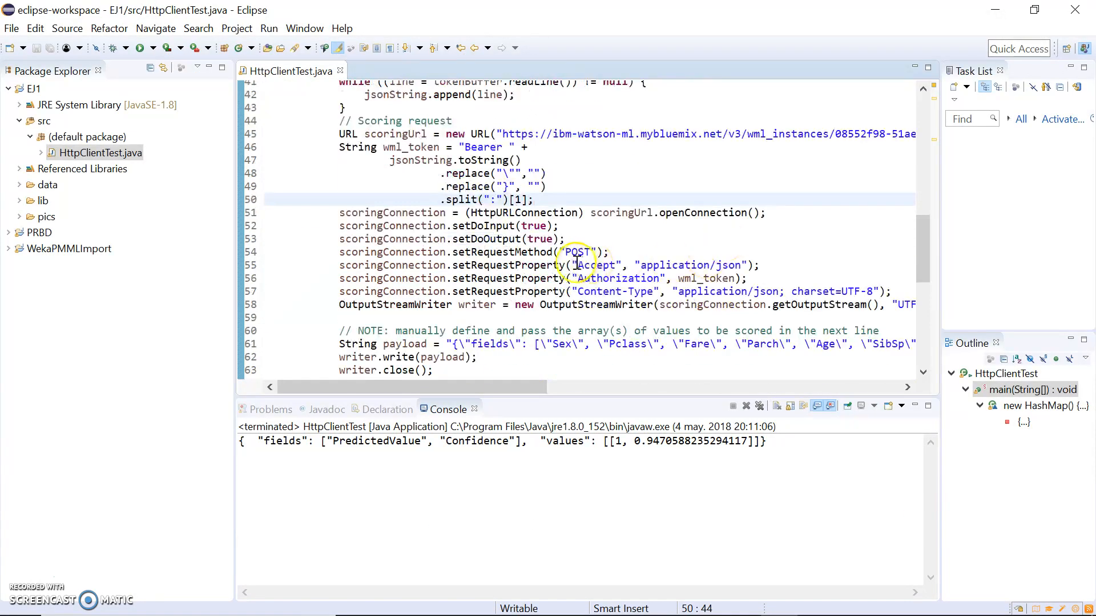
triple_click(641, 255)
left_click(529, 278)
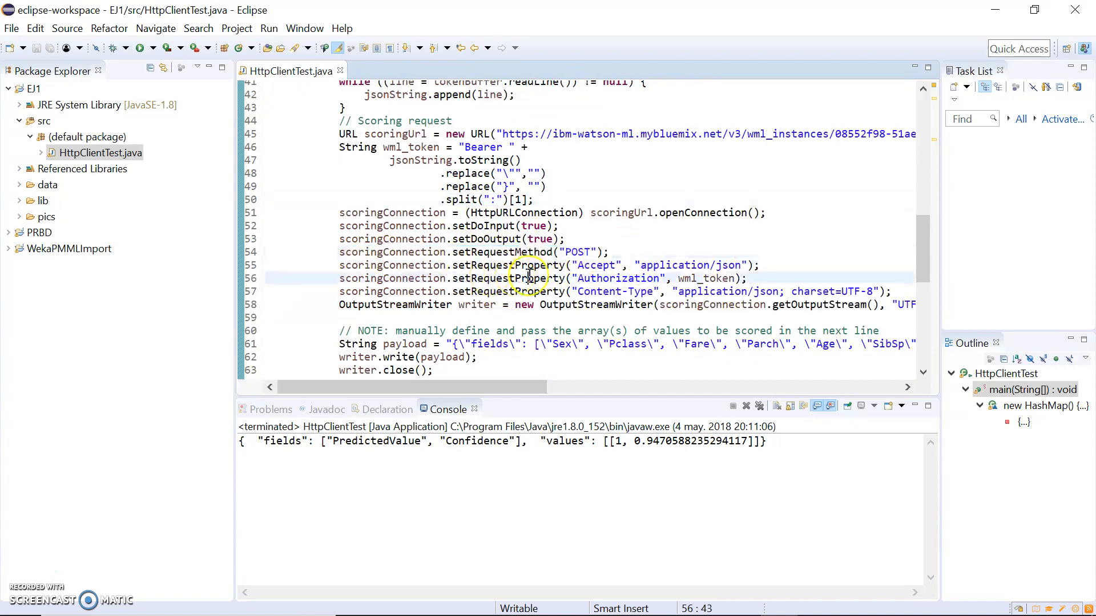
left_click(705, 264)
left_click(759, 266)
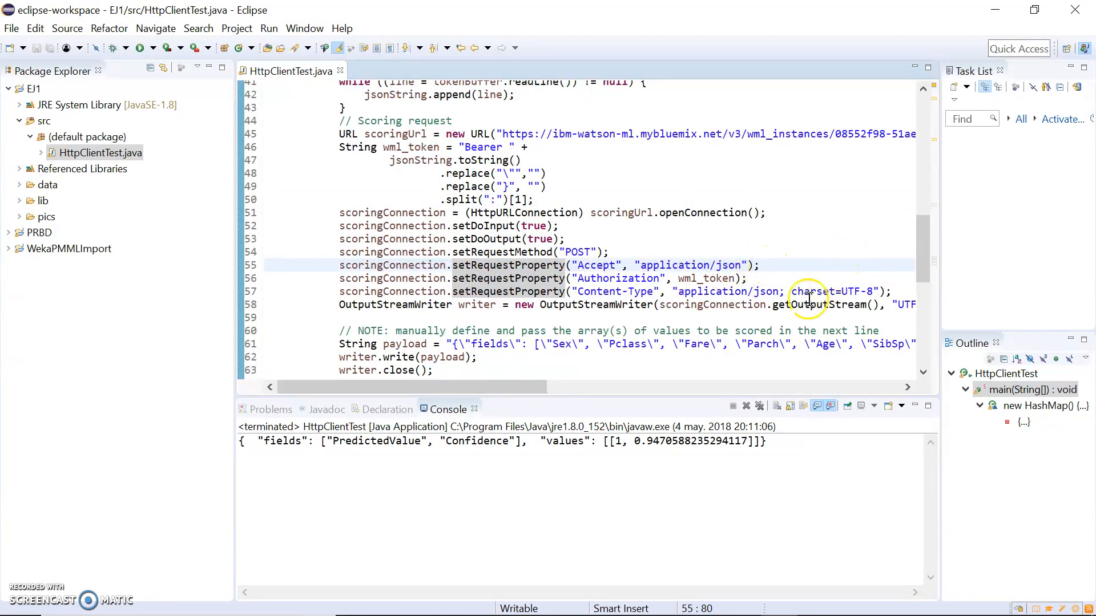
left_click(644, 294)
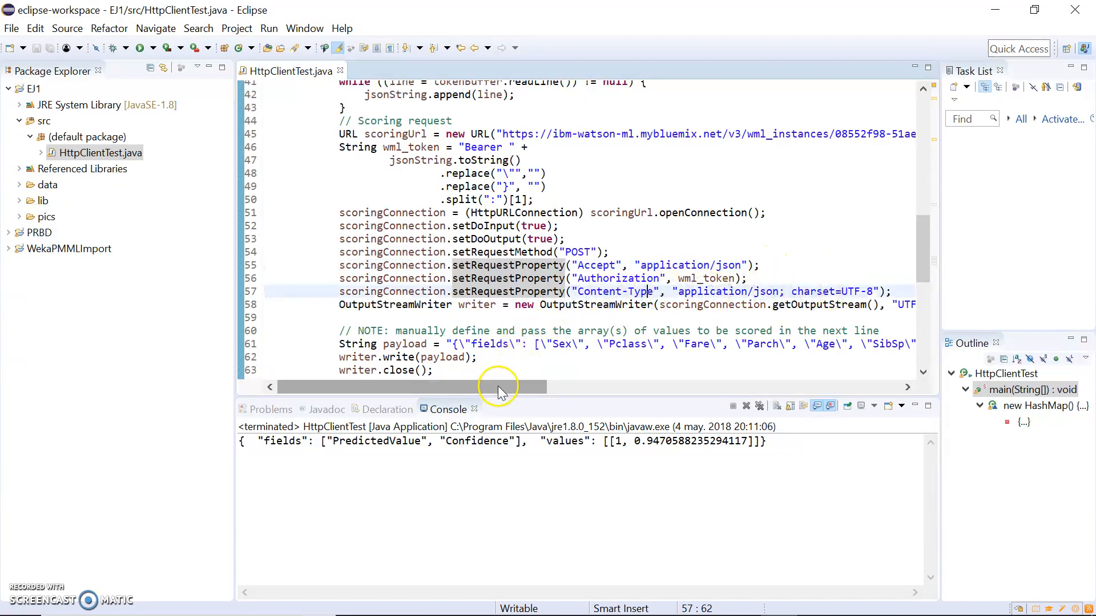
Examine the payload string on line 61, reading its field names and the passenger values passed for scoring.
left_click_drag(489, 387, 491, 387)
left_click_drag(391, 345, 587, 344)
left_click(640, 347)
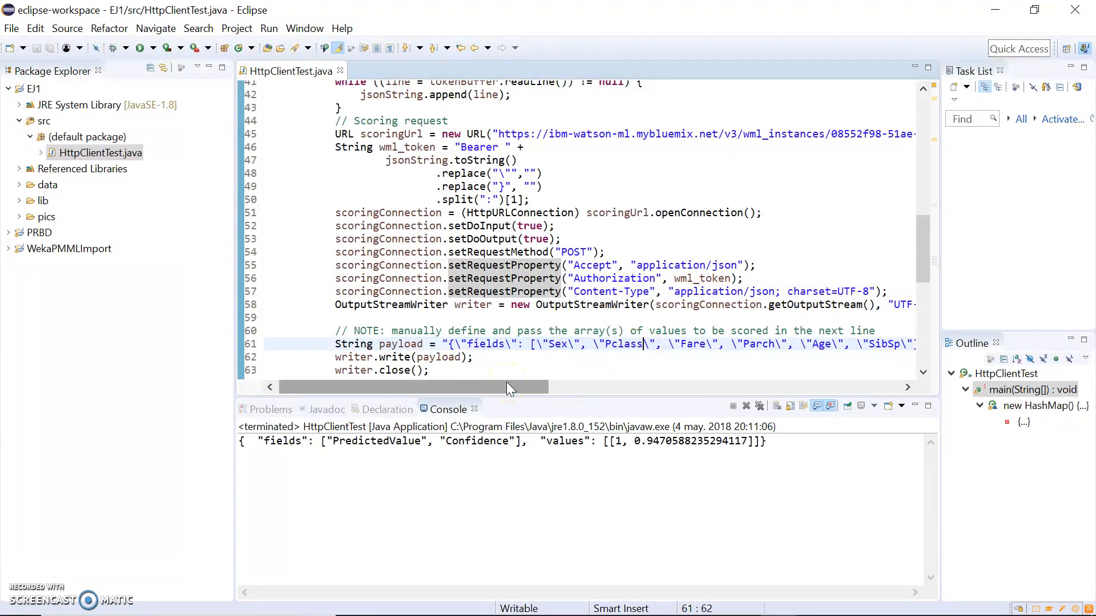
left_click_drag(500, 390, 807, 384)
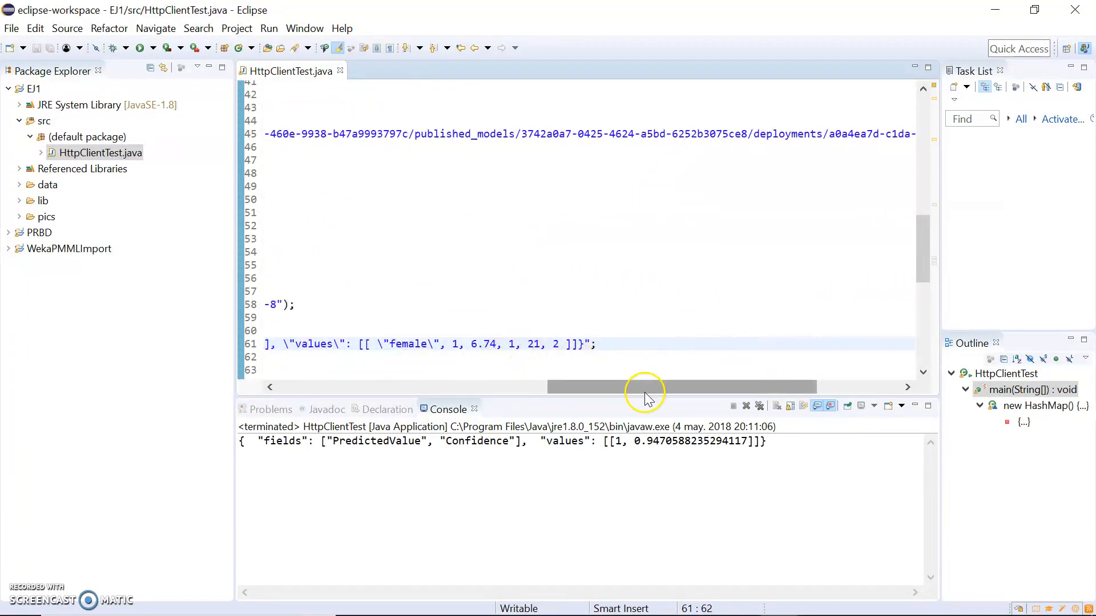
left_click_drag(644, 391, 588, 388)
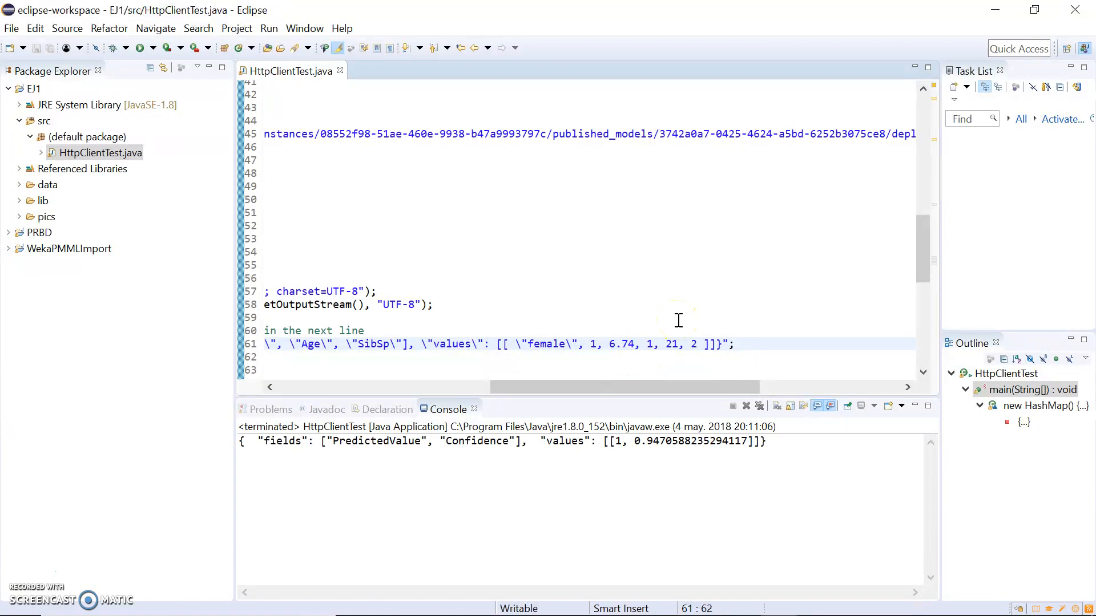
Review the input fields of the WSTitanic test form in the browser to compare them with the payload, and return to Eclipse.
left_click(414, 600)
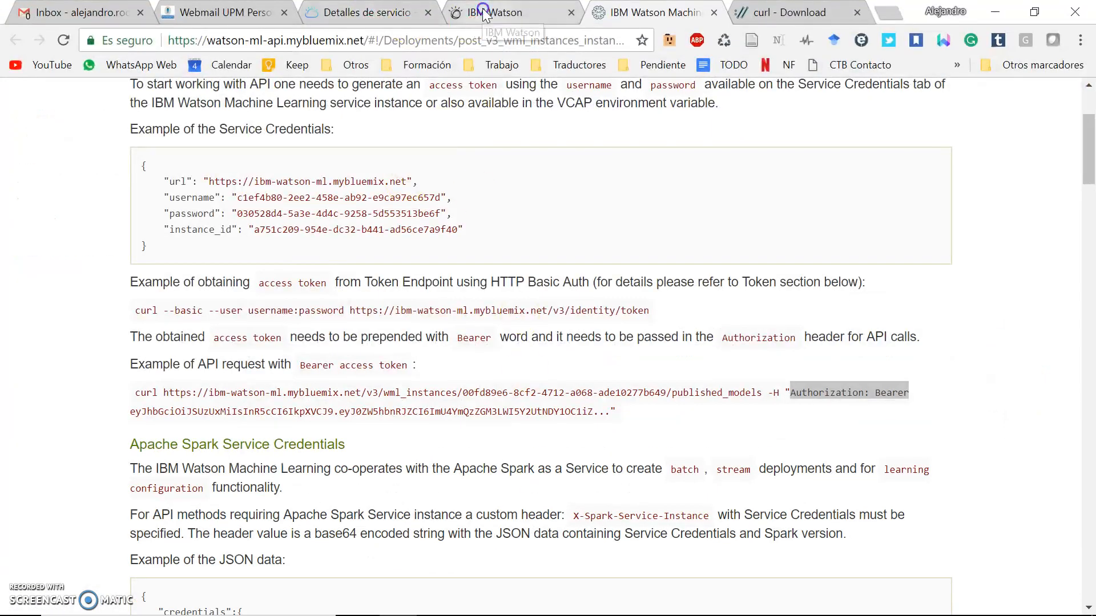
left_click(482, 12)
left_click(266, 244)
scroll(156, 457, "down", 3)
left_click(114, 371)
left_click(113, 448)
left_click(128, 500)
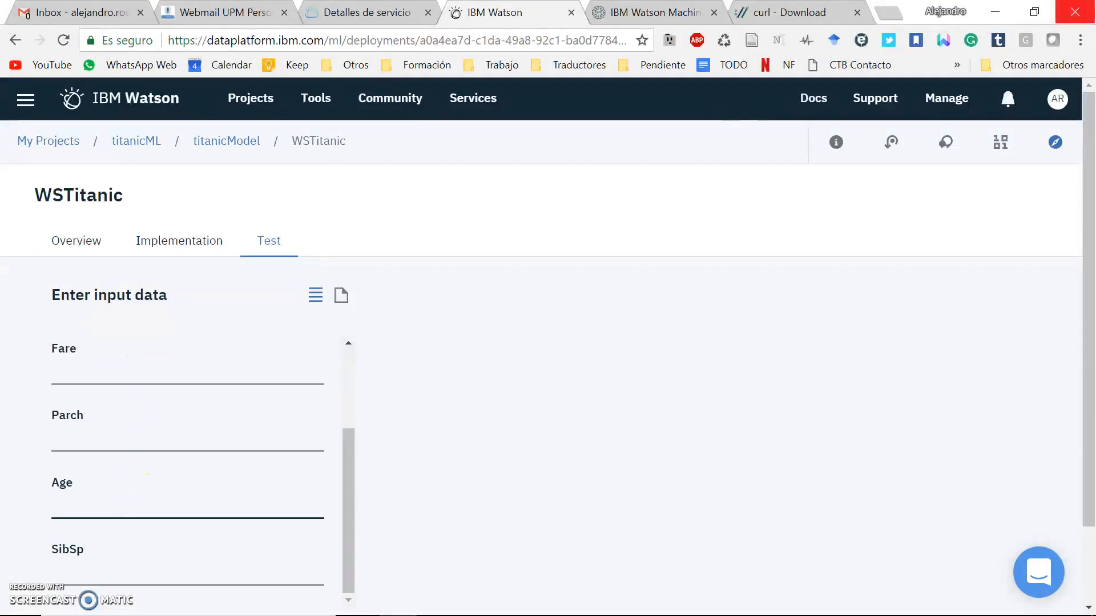
left_click(997, 10)
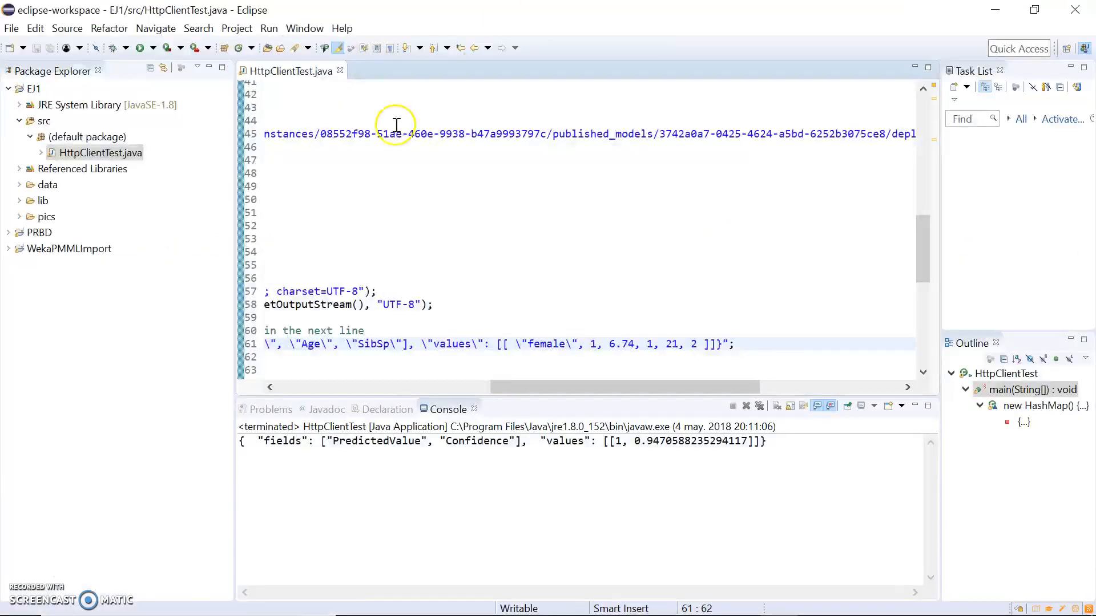
Examine how the writer sends the payload and how scoringBuffer reads the response into jsonStringScoring.
left_click(510, 256)
left_click_drag(580, 386, 439, 387)
scroll(372, 367, "down", 2)
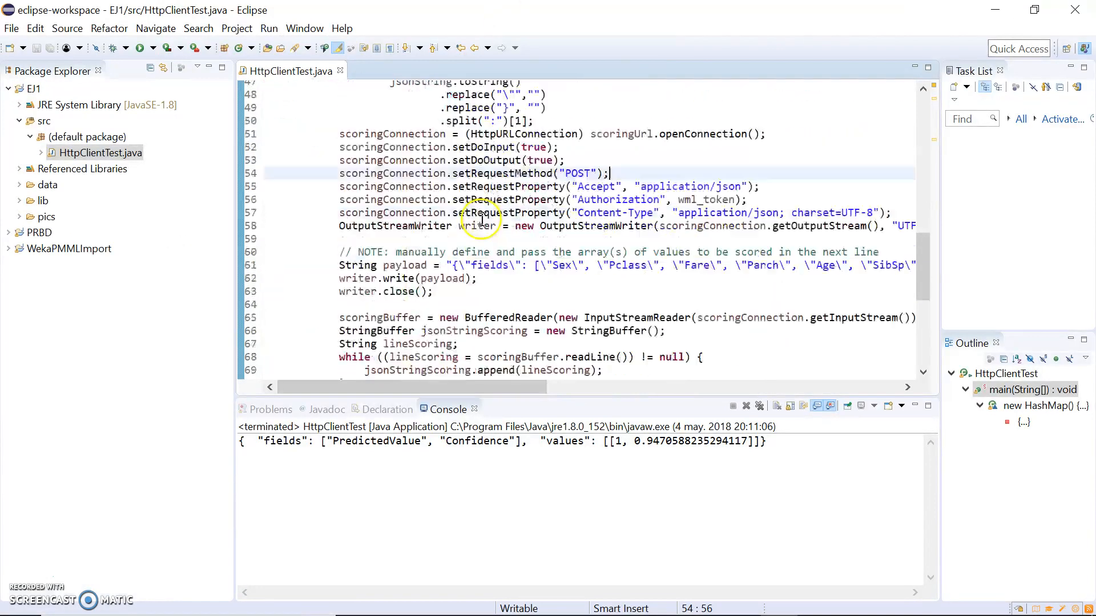
double_click(439, 278)
scroll(399, 273, "down", 2)
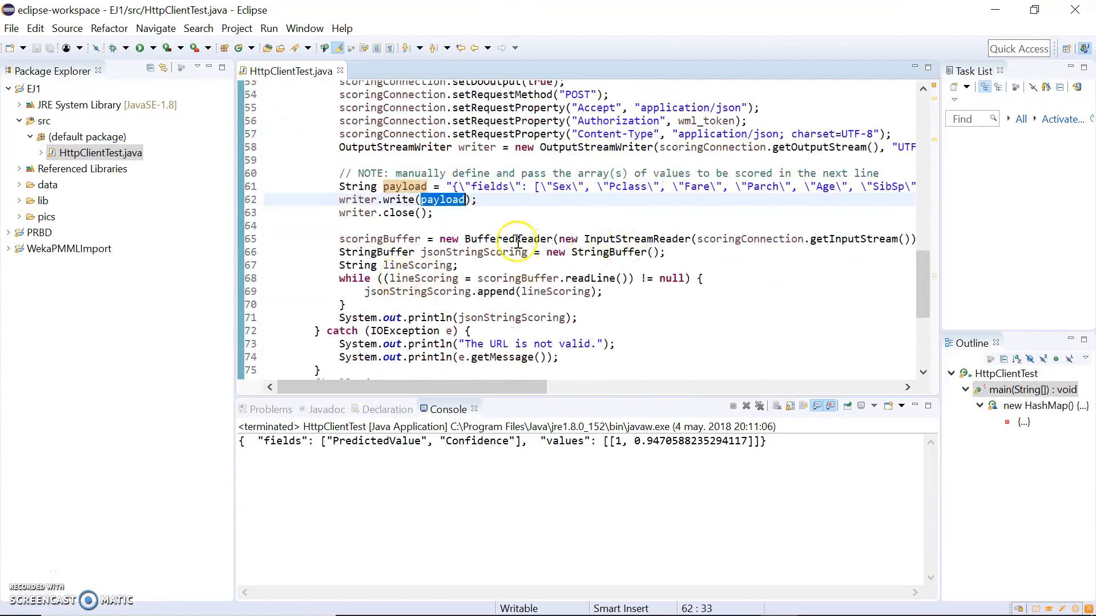
left_click_drag(670, 288, 266, 290)
left_click(702, 287)
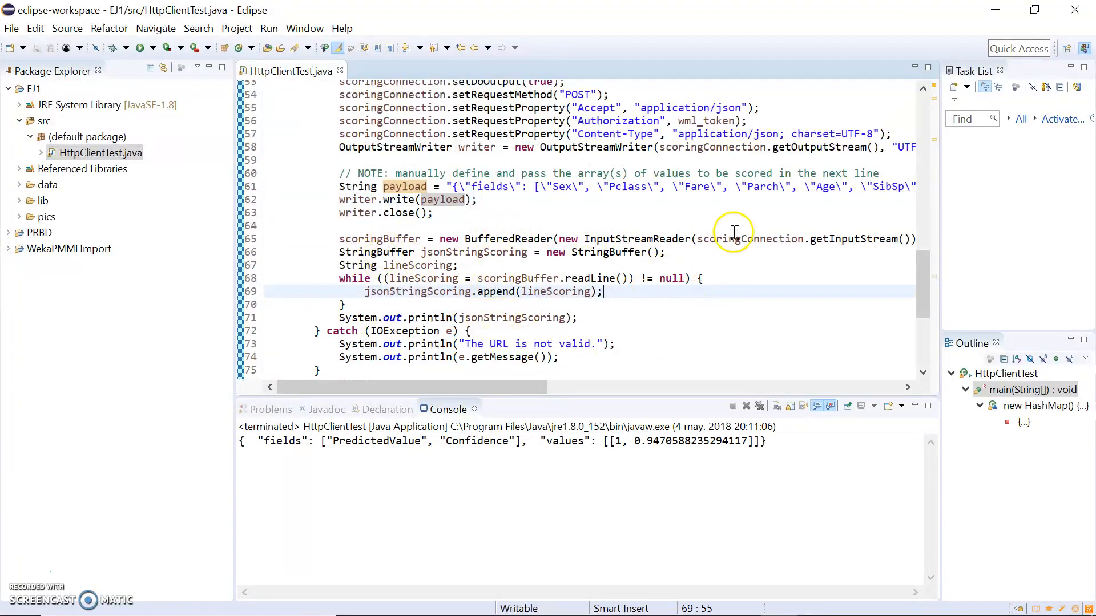
Review the finally block that closes the connections and buffers, and the prediction output in the console.
scroll(736, 234, "down", 5)
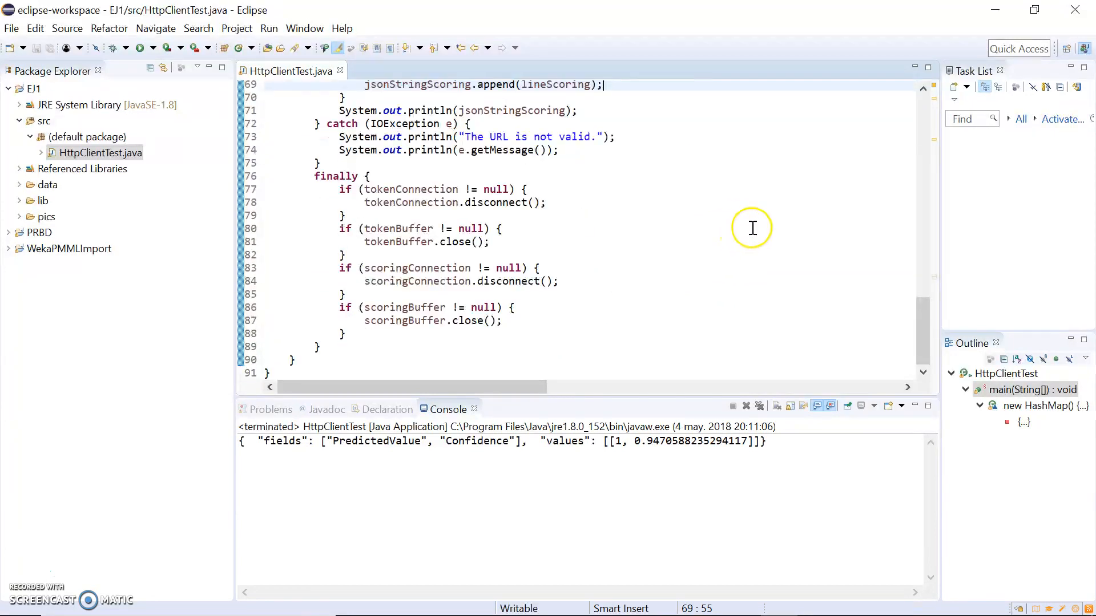
left_click(659, 505)
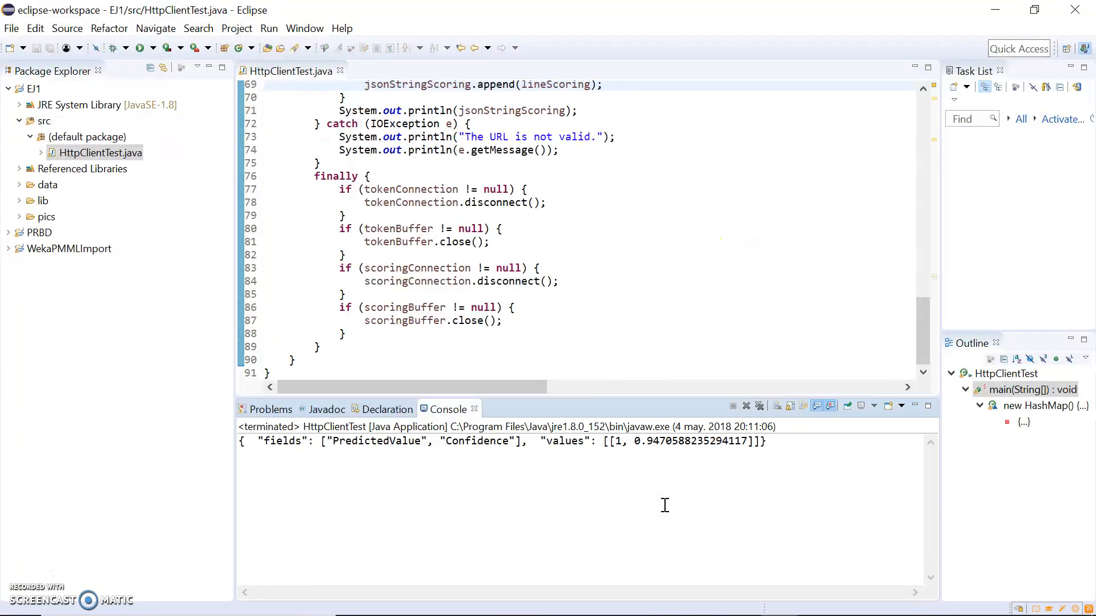
left_click(703, 434)
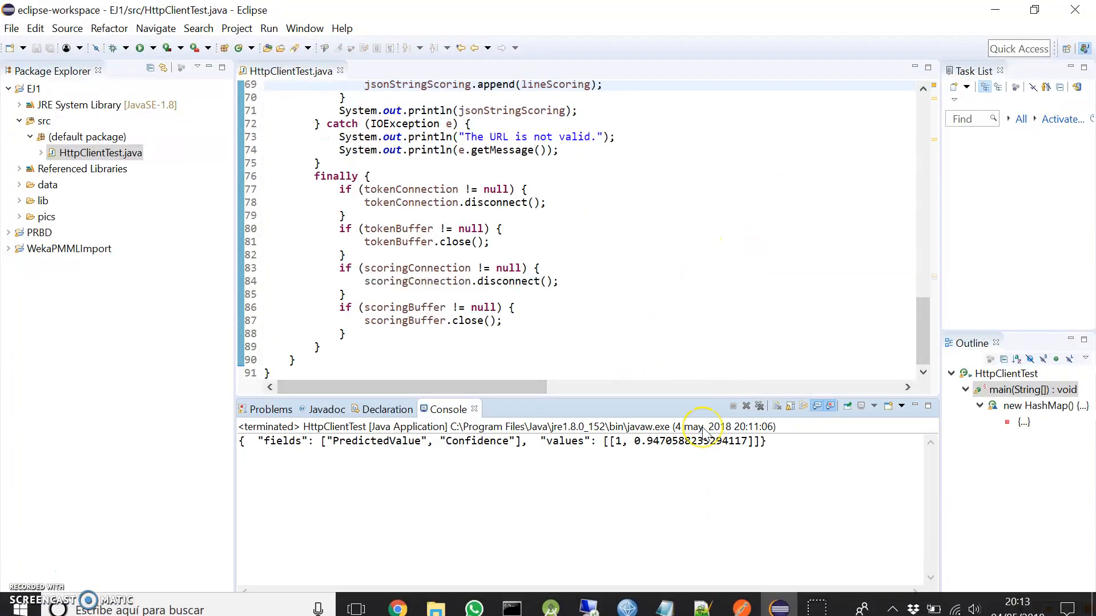
left_click(463, 570)
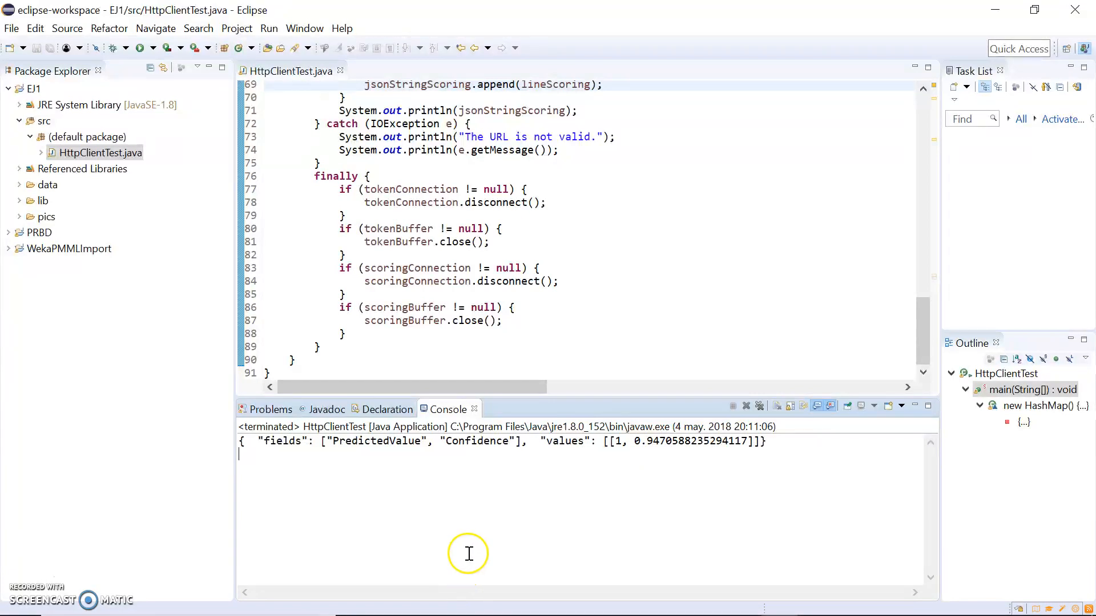
Switch to IBM SPSS Modeler to review the titanic stream, and return to the WSTitanic page in the browser.
left_click(399, 601)
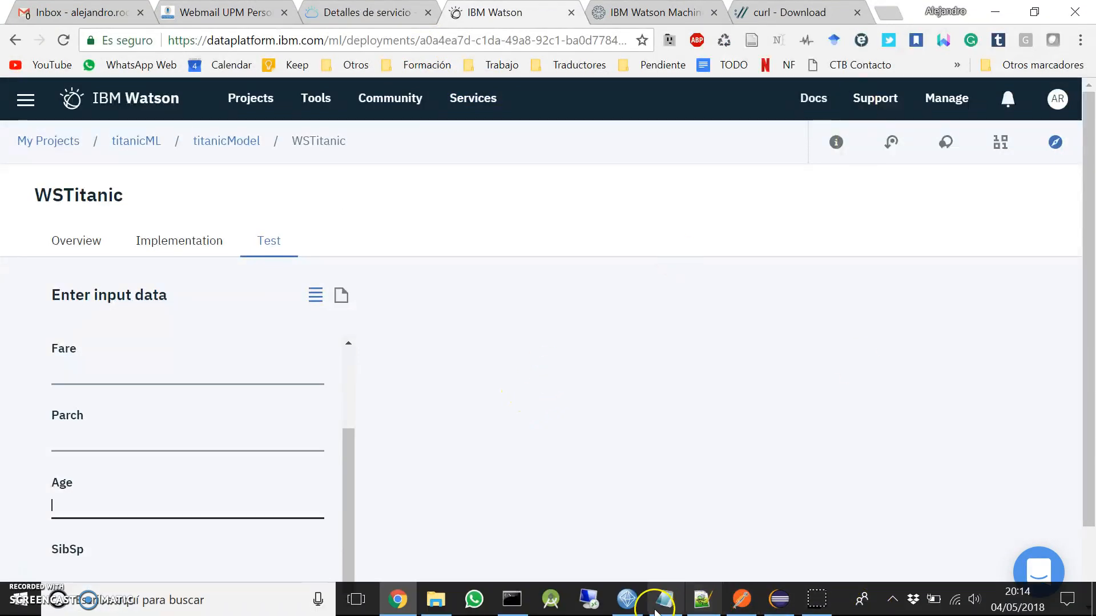
left_click(627, 599)
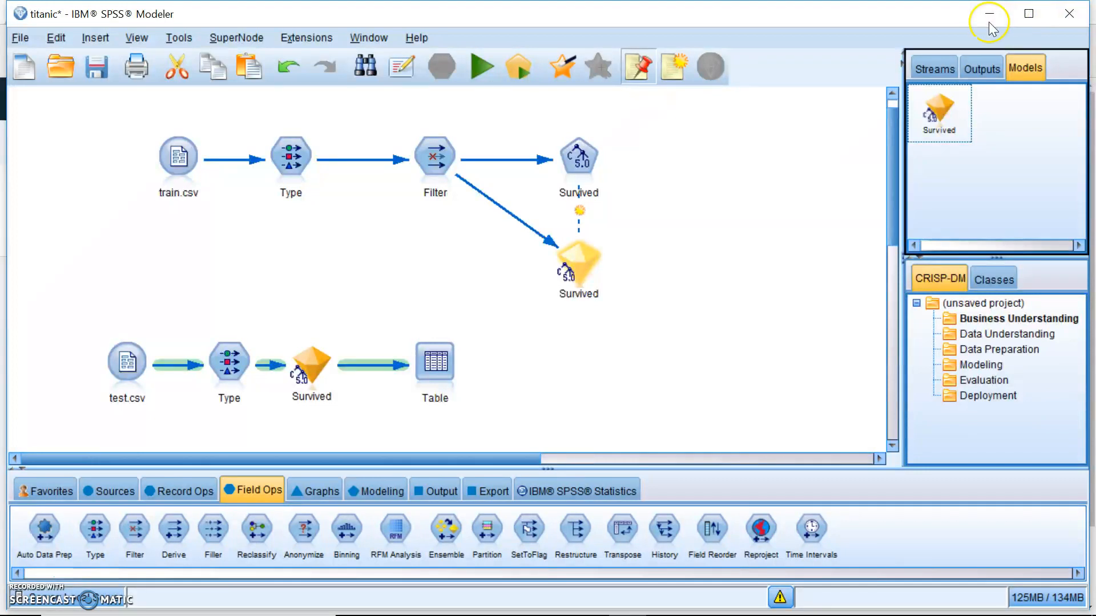
left_click(989, 13)
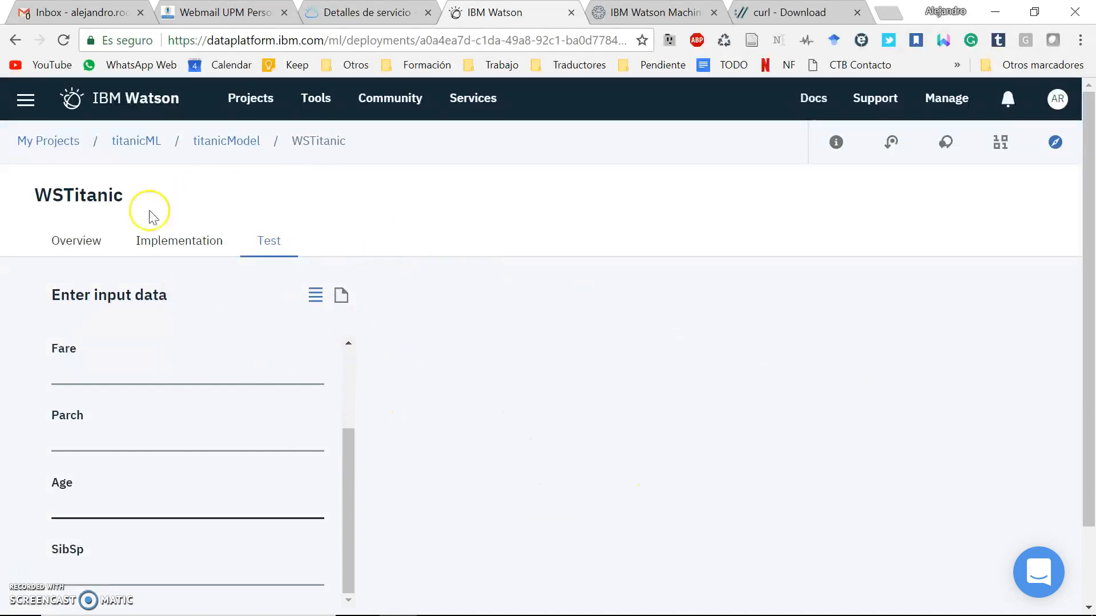
Review the WSTitanic deployment's overview details, scoring end-point and code snippets.
left_click(94, 248)
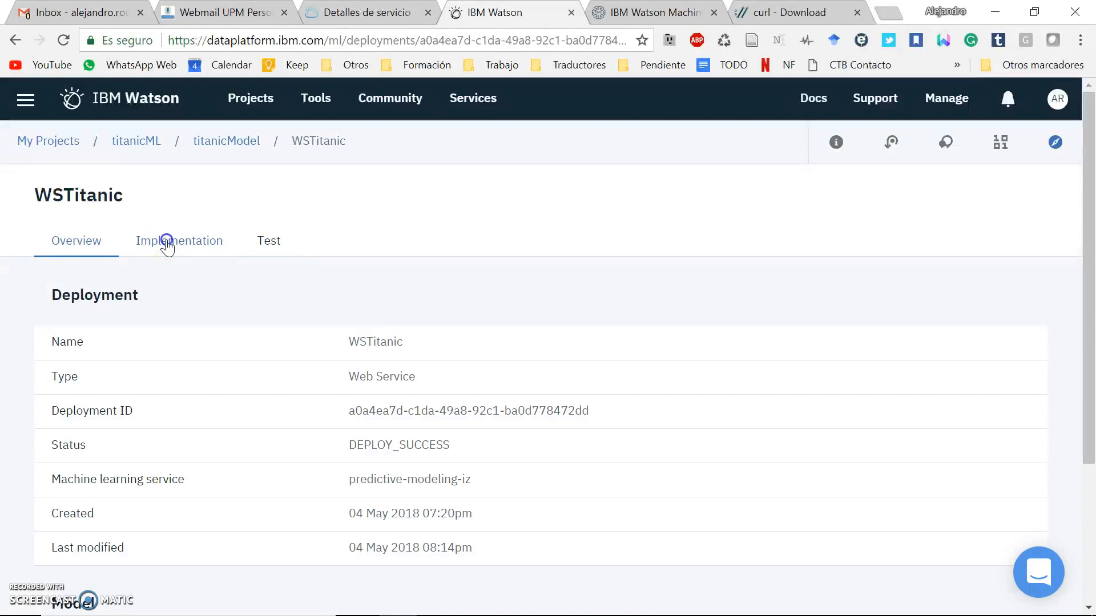
left_click(167, 246)
scroll(621, 506, "down", 3)
scroll(618, 501, "up", 3)
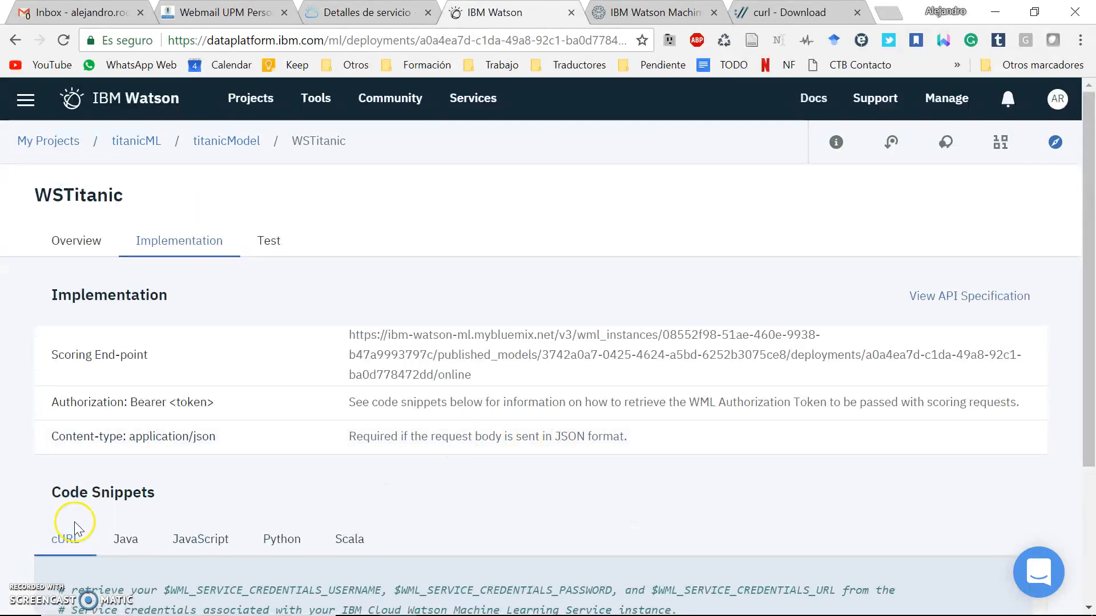